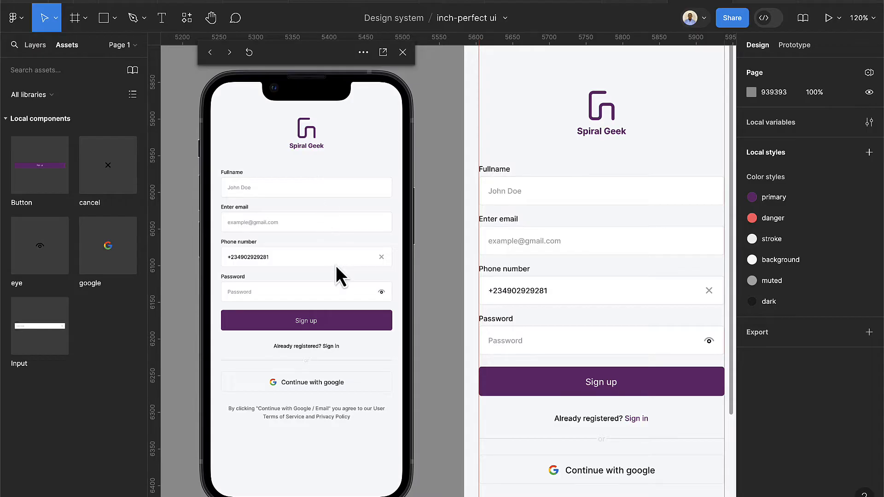
# Select the Fullname Input instance and try its 'selected' state
pyautogui.click(567, 199)
pyautogui.click(567, 199)
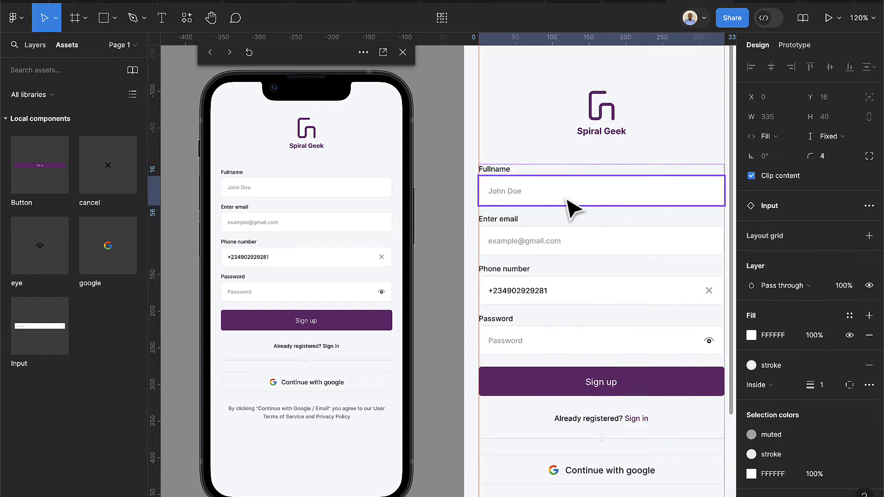
pyautogui.click(506, 146)
pyautogui.click(507, 197)
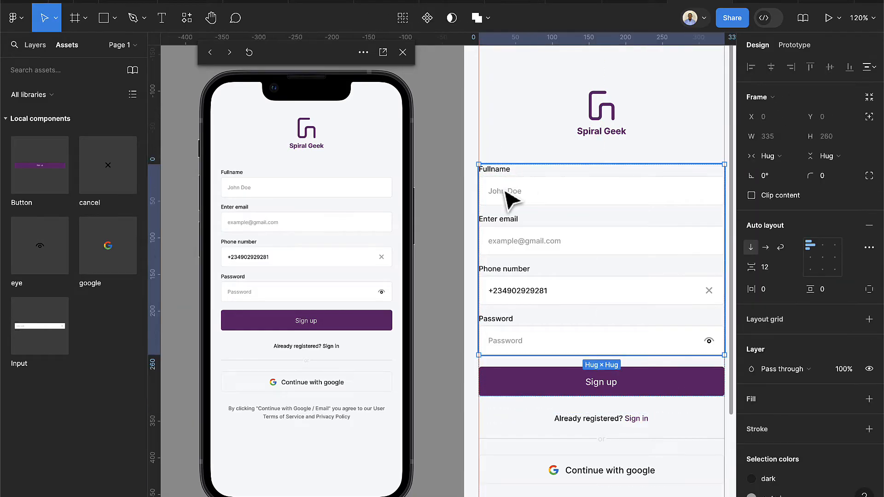
pyautogui.click(509, 198)
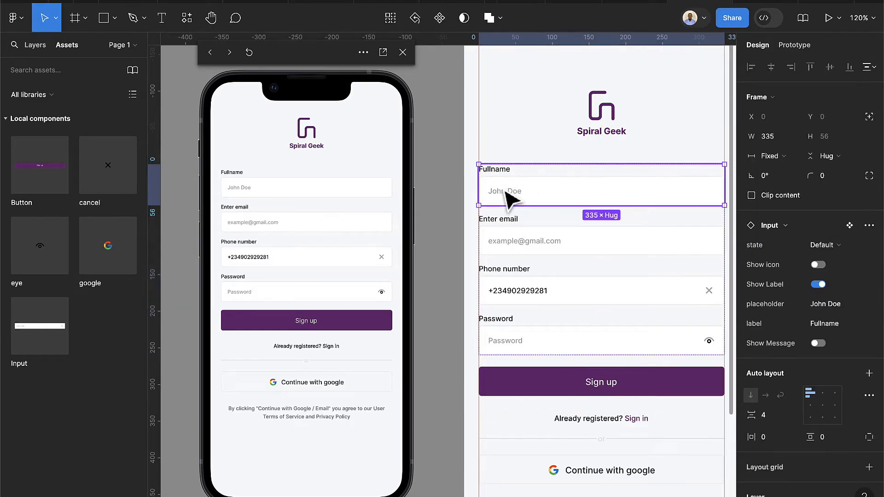
pyautogui.click(812, 245)
pyautogui.click(802, 258)
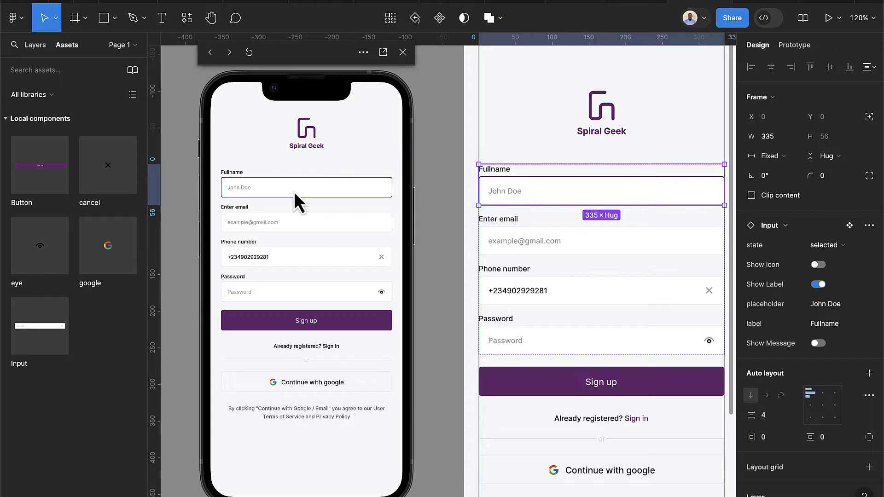
# Switch the Fullname input to the Filled state so John Doe shows as entered text
pyautogui.click(827, 250)
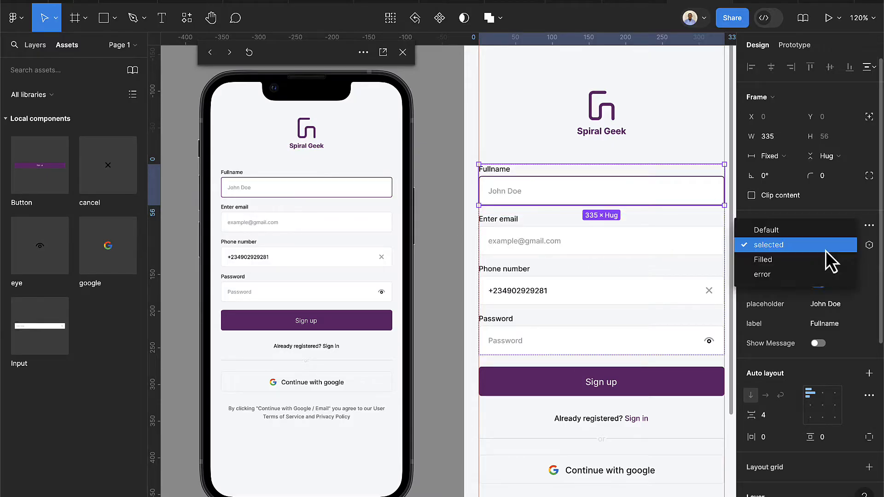
pyautogui.click(786, 260)
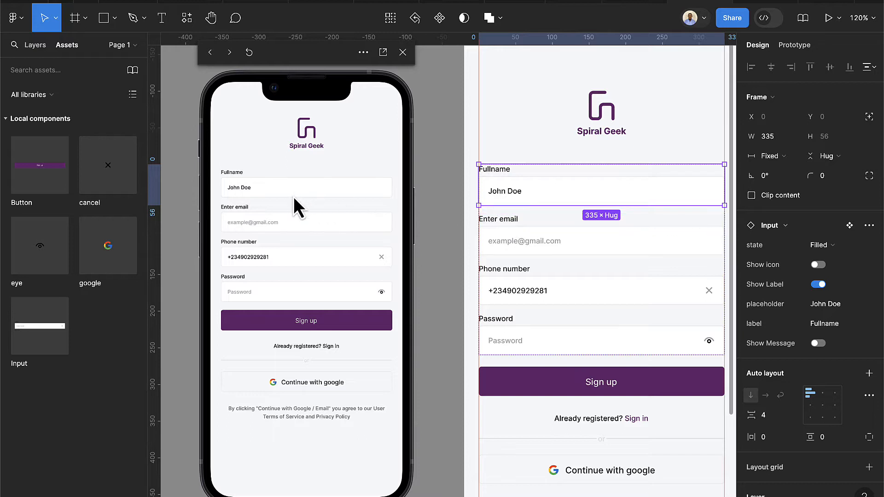
pyautogui.click(534, 251)
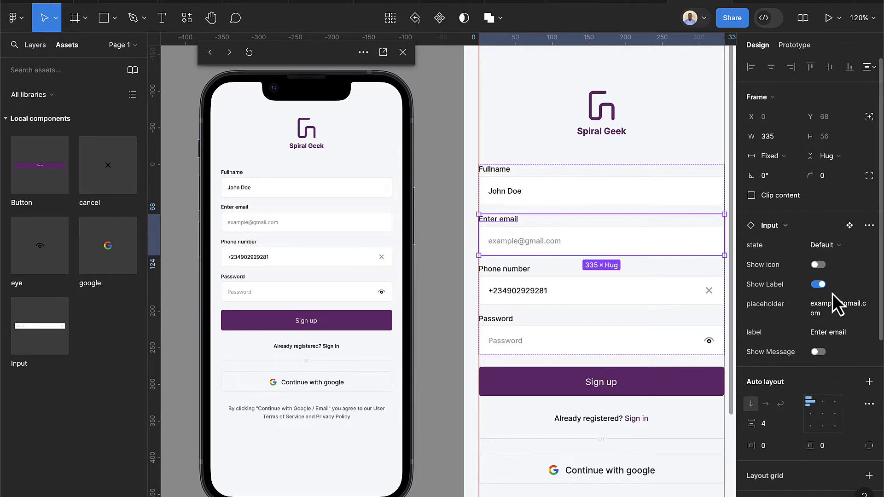
# Set the Enter email input to error and turn on Show Message for 'Invalid email address'
pyautogui.click(830, 244)
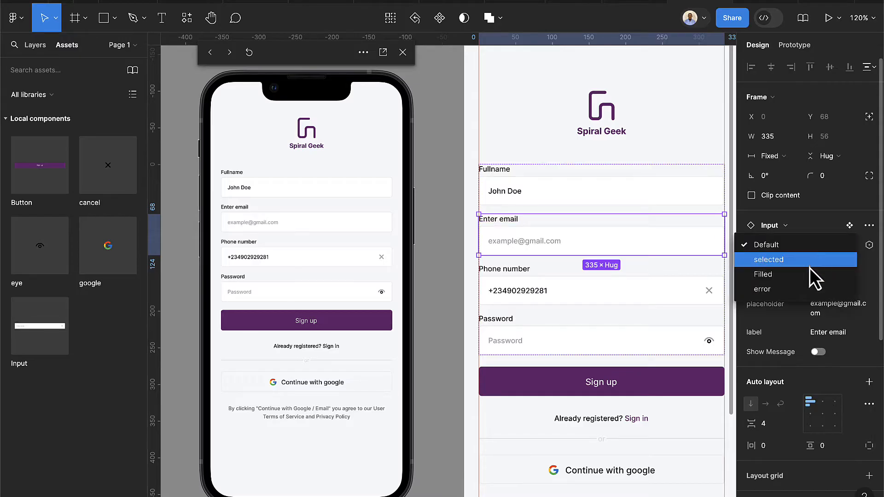
pyautogui.click(793, 287)
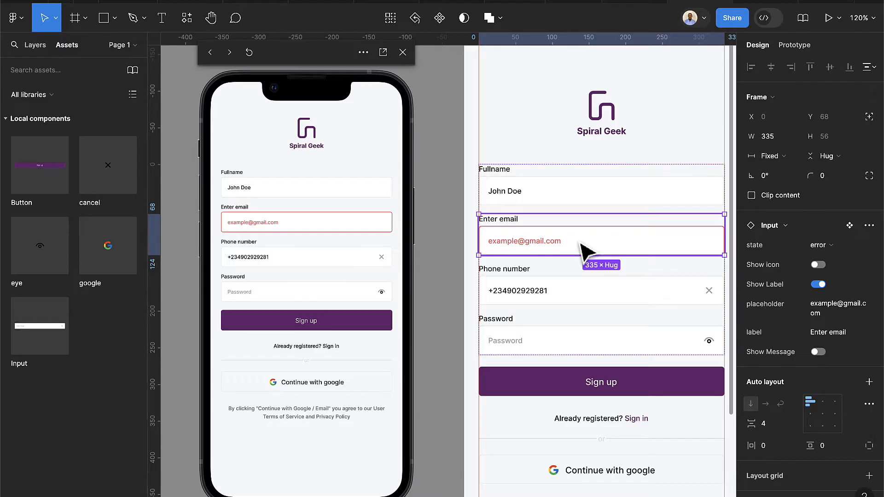
pyautogui.click(816, 352)
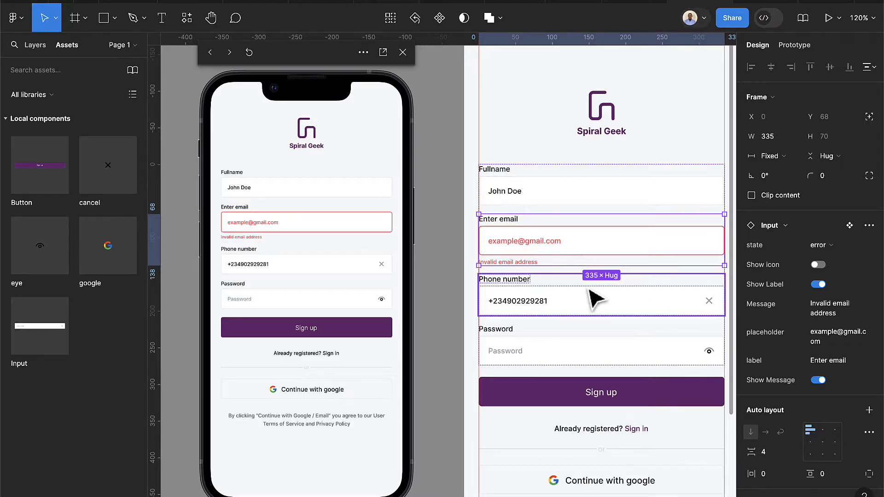
# Set the Phone number input to Default, hide its clear icon, and keep its label shown
pyautogui.click(592, 304)
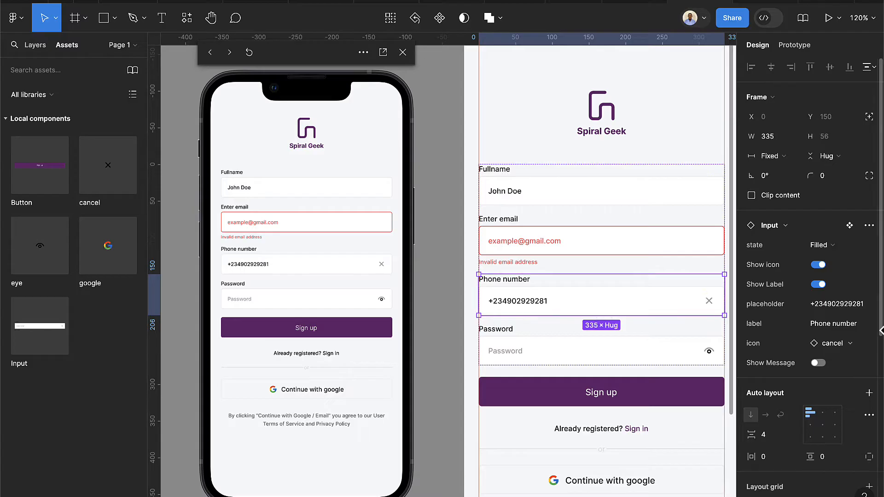
pyautogui.click(819, 246)
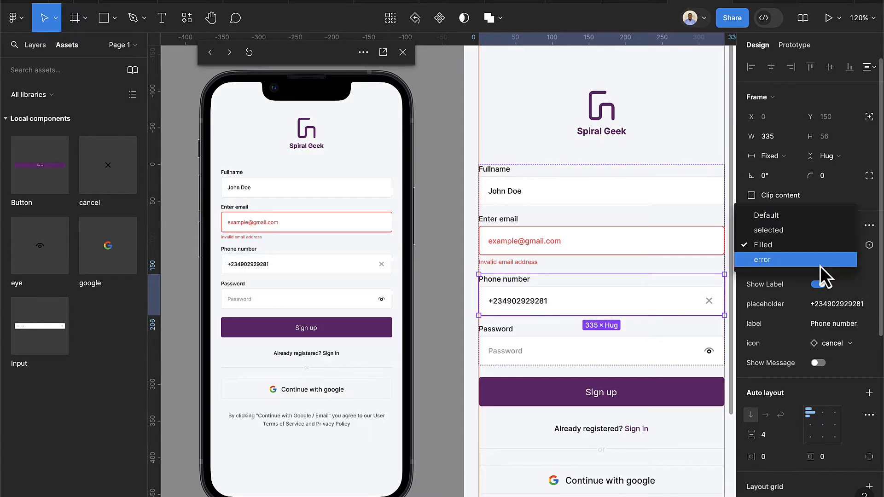
pyautogui.click(788, 216)
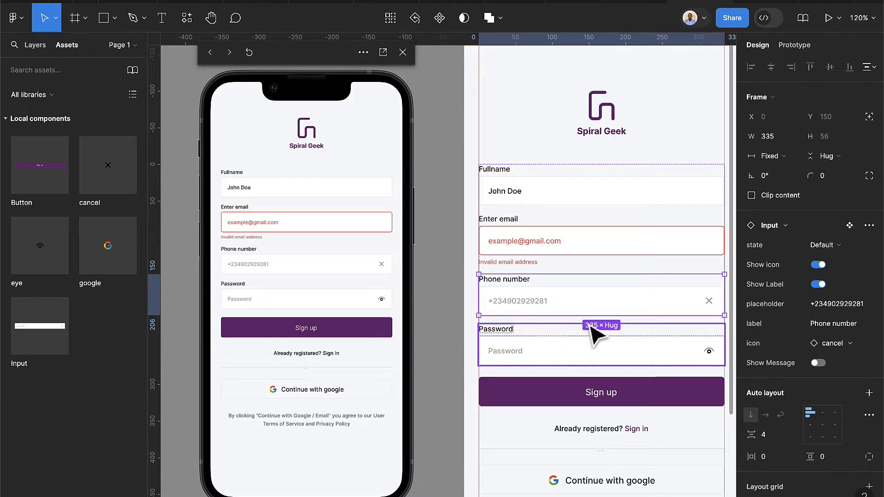
pyautogui.click(813, 266)
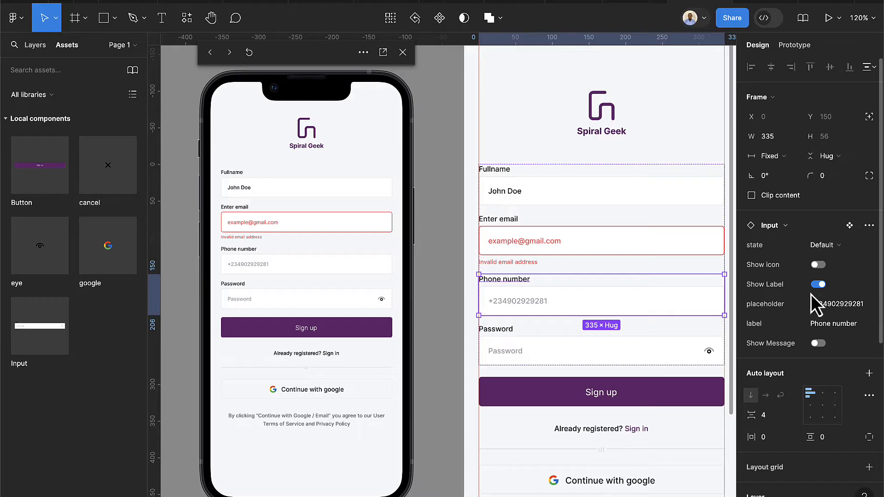
pyautogui.click(817, 284)
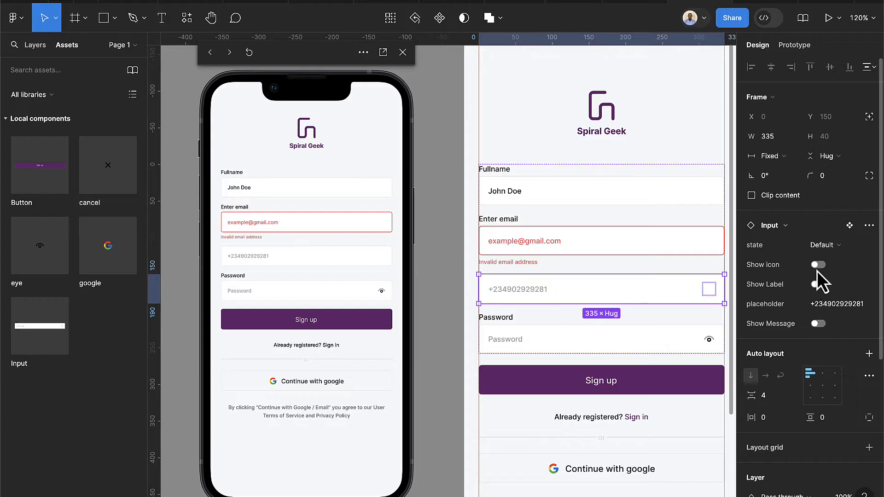
pyautogui.click(818, 284)
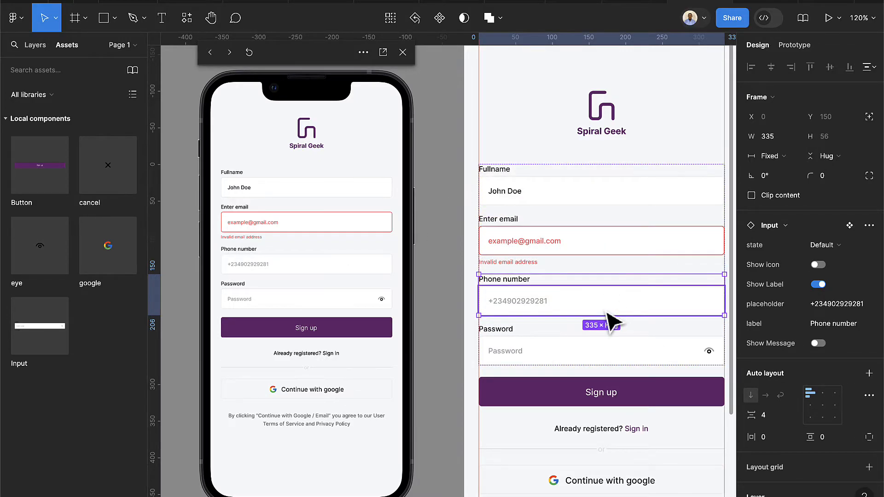
pyautogui.scroll(-5, 608, 316)
pyautogui.hscroll(5, 618, 300)
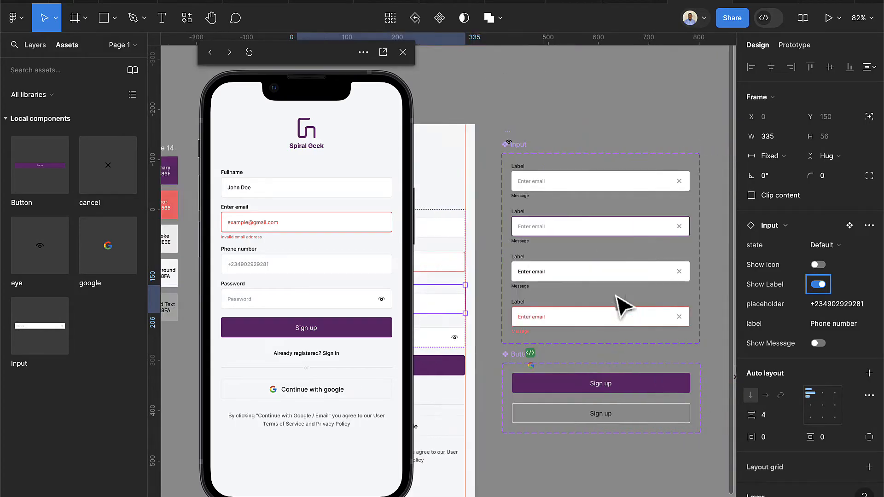
# Select the iPhone 13 mini - 2 and iPhone 13 mini - 3 sign-up frames to review them
pyautogui.click(547, 121)
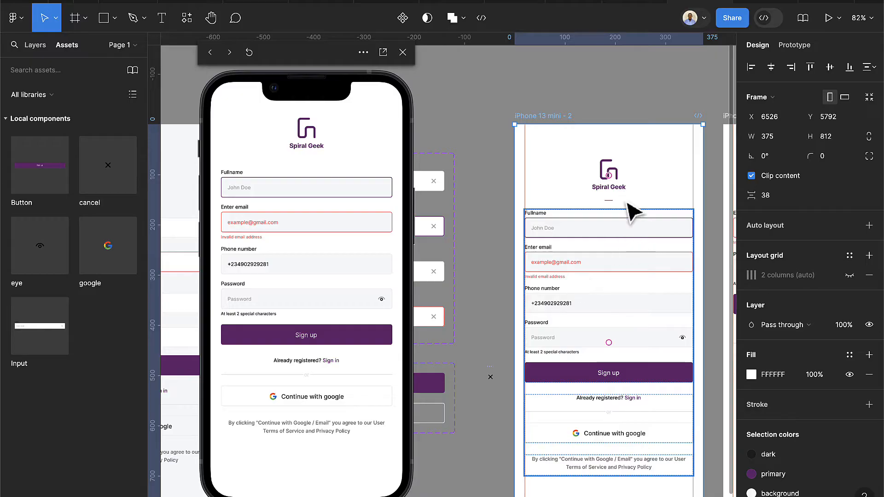
pyautogui.scroll(2, 592, 219)
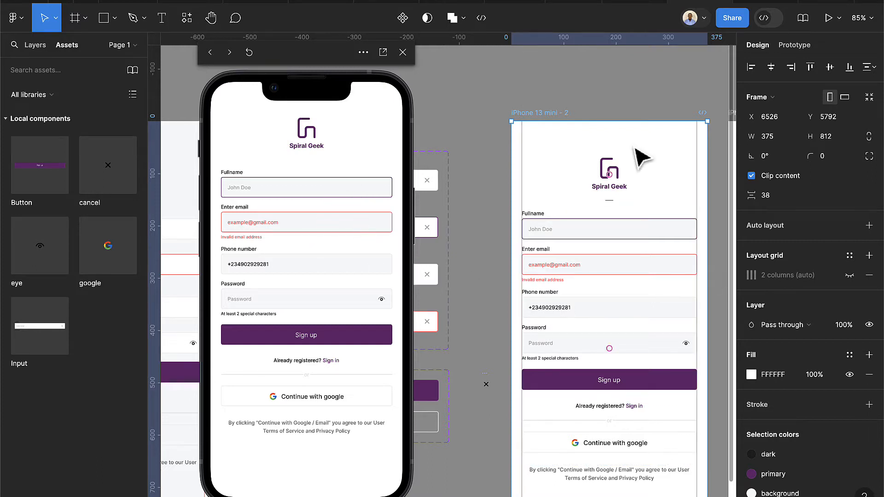
pyautogui.hscroll(5, 635, 207)
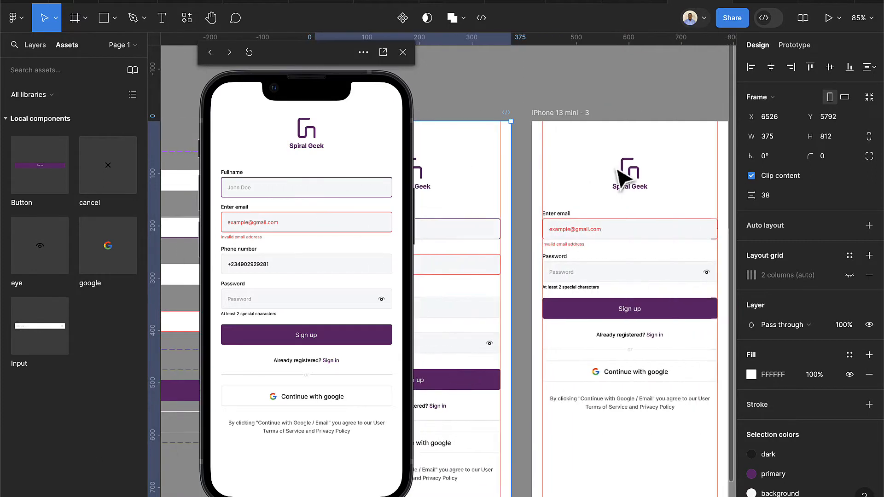
pyautogui.click(562, 117)
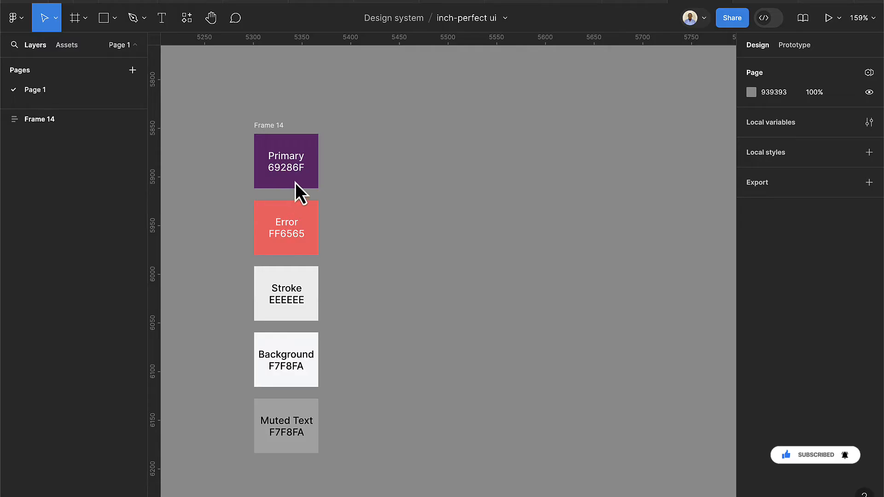
pyautogui.scroll(5, 271, 165)
pyautogui.scroll(-2, 285, 171)
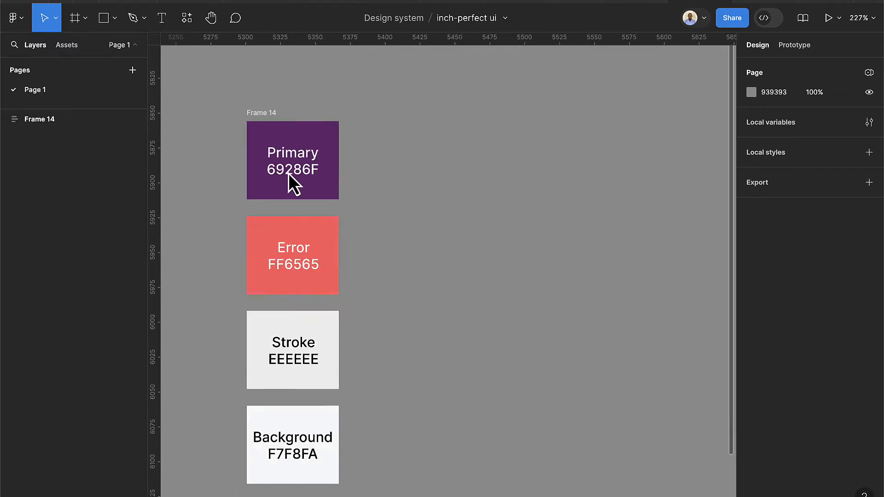
pyautogui.scroll(-1, 317, 191)
pyautogui.scroll(-1, 323, 222)
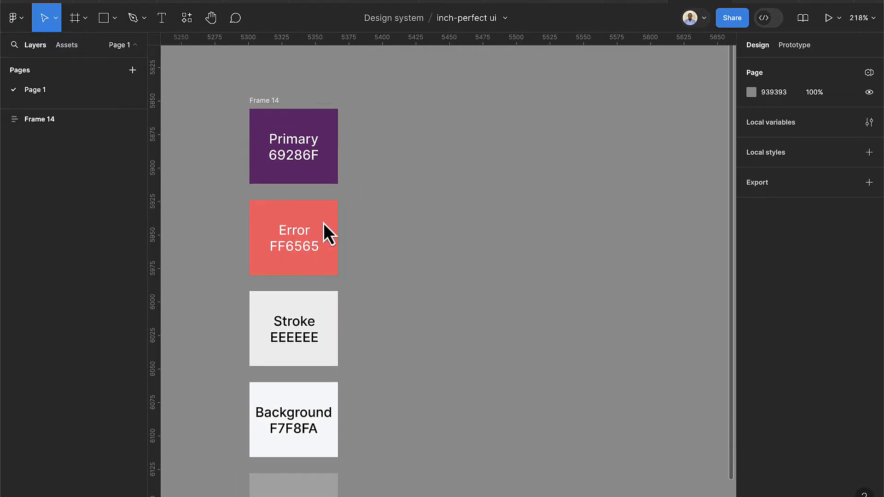
pyautogui.scroll(-2, 322, 222)
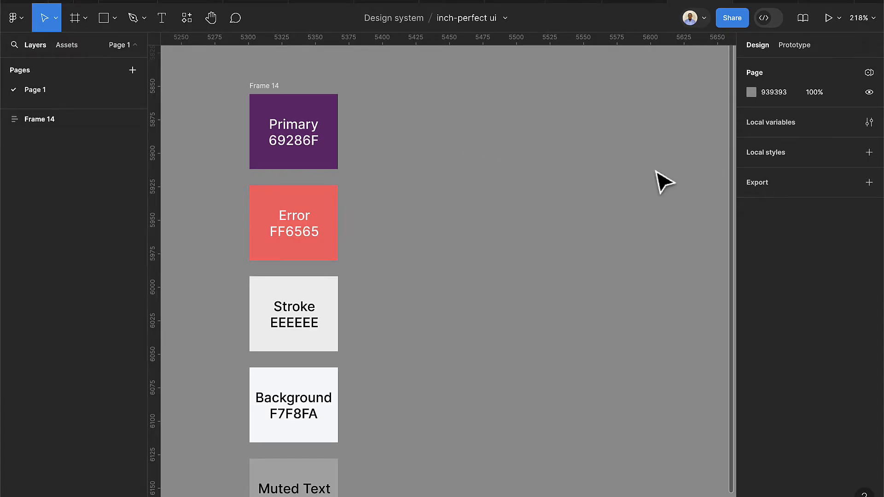
pyautogui.click(869, 153)
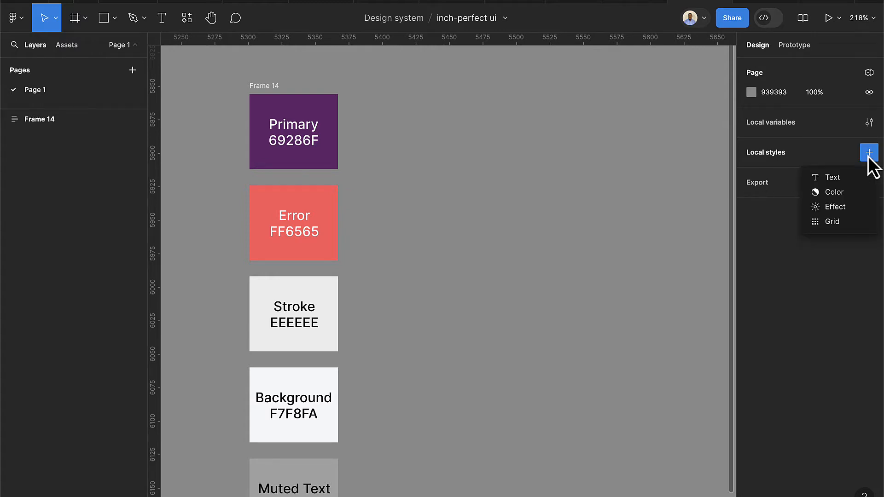
pyautogui.click(821, 193)
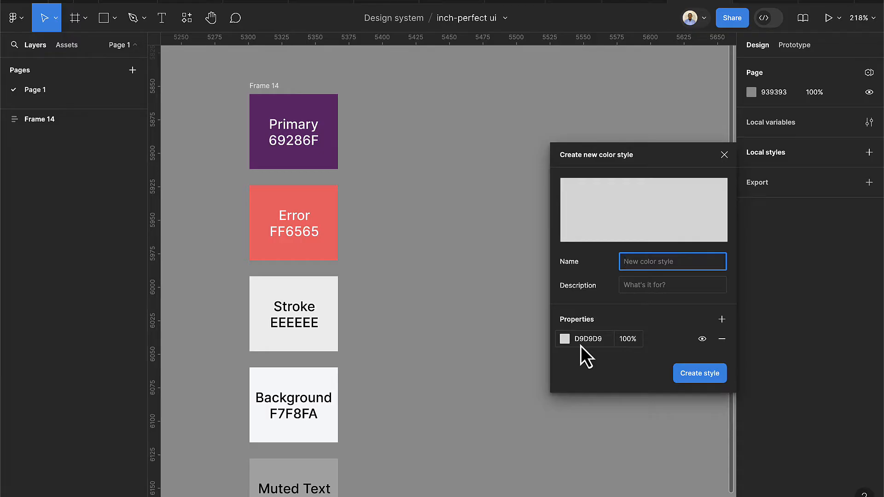
pyautogui.click(719, 158)
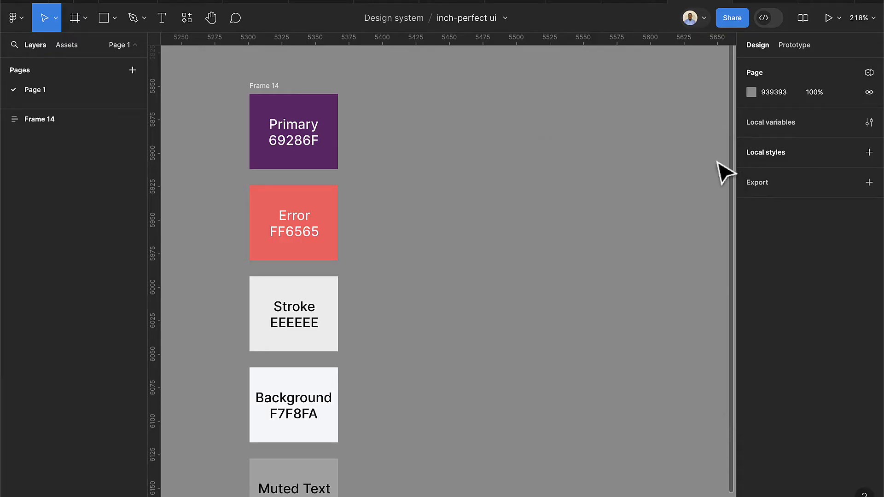
# Save the 69286F and FF6565 swatch fills as 'primary' and 'danger' colour styles
pyautogui.doubleClick(331, 128)
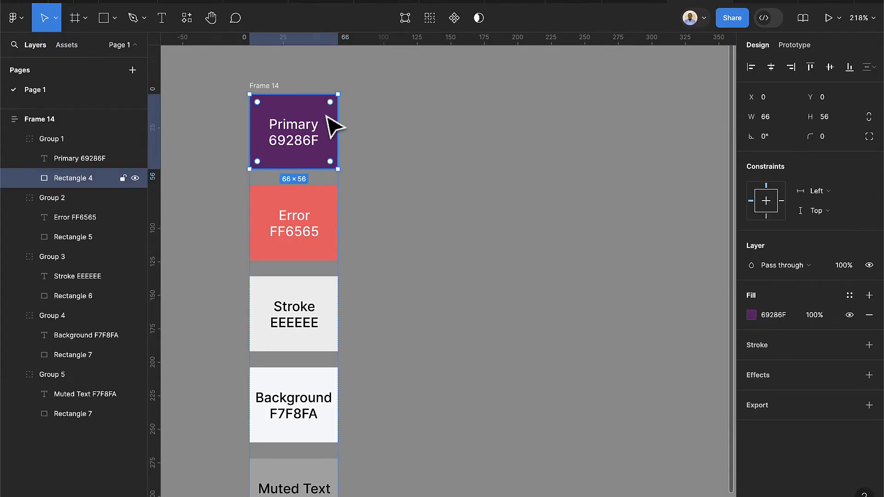
pyautogui.click(849, 296)
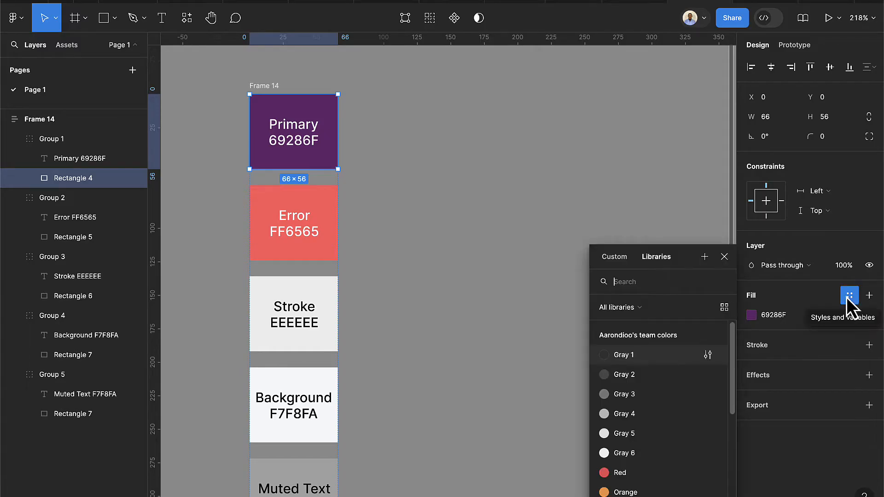
pyautogui.click(702, 260)
pyautogui.write('pri')
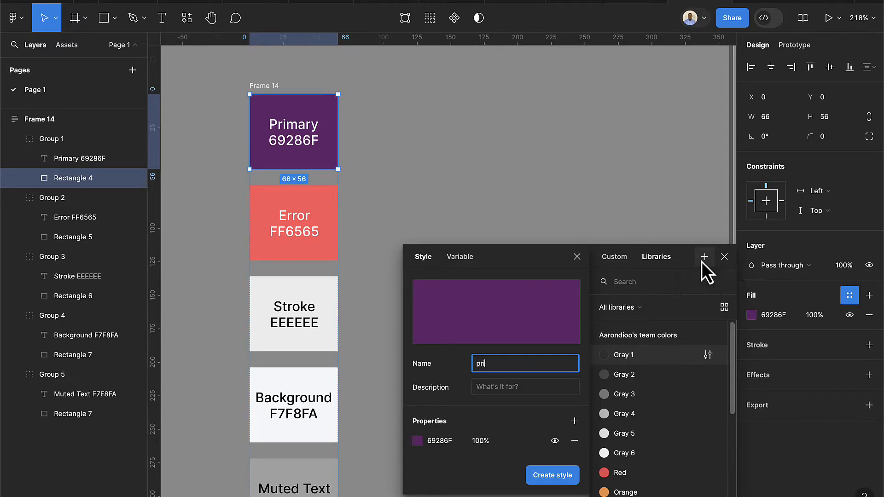
pyautogui.write('mary')
pyautogui.press('Return')
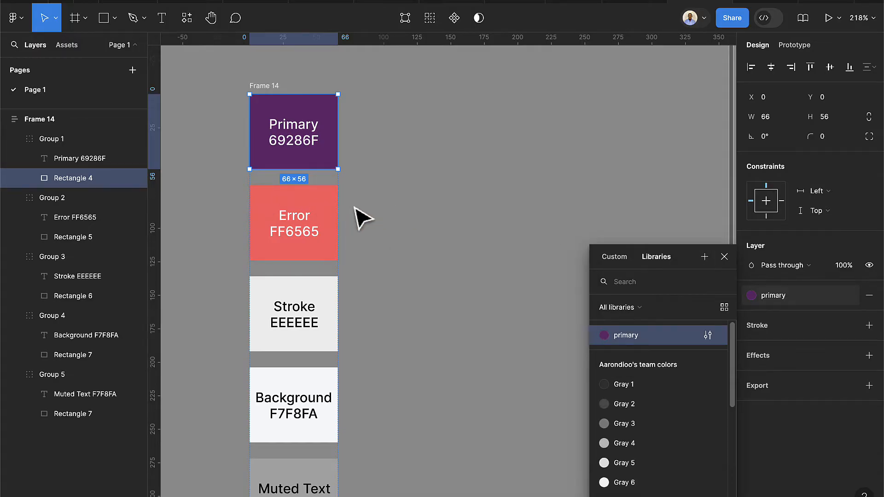
pyautogui.click(327, 205)
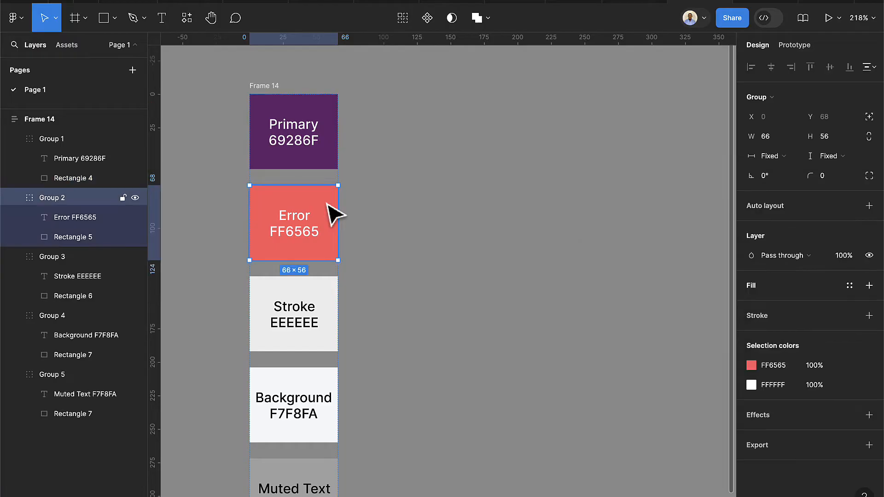
pyautogui.doubleClick(333, 214)
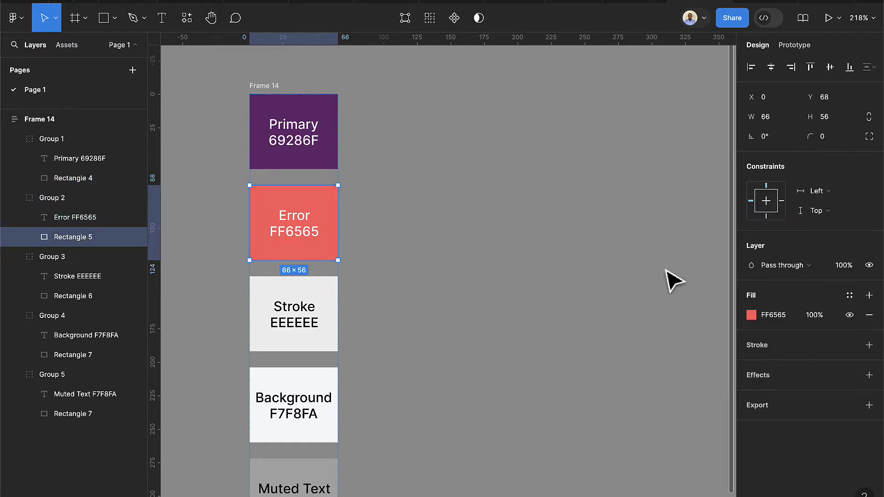
pyautogui.click(848, 295)
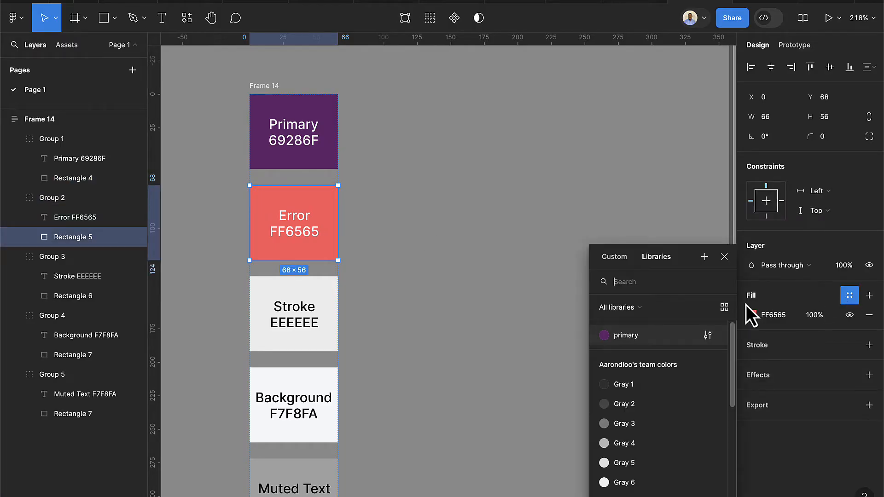
pyautogui.click(702, 261)
pyautogui.write('dange')
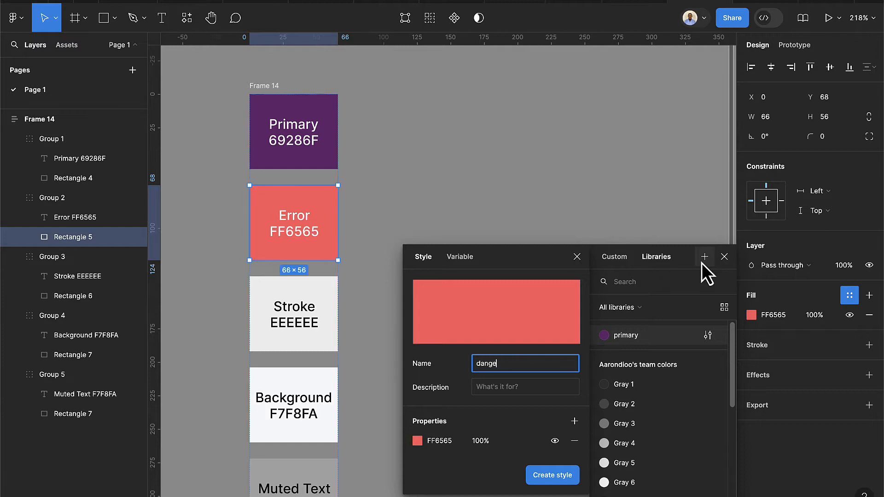
pyautogui.write('r')
pyautogui.press('Return')
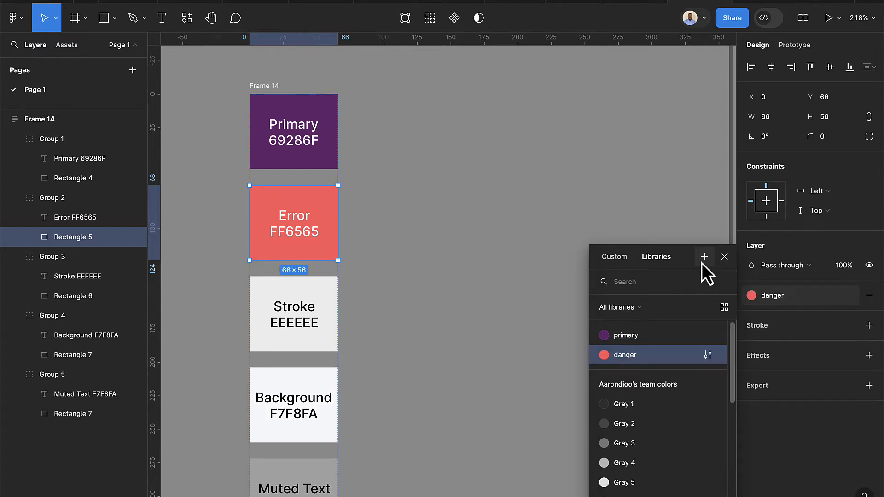
# Save the EEEEEE and F7F8FA swatch fills as 'stroke' and 'background' colour styles
pyautogui.doubleClick(336, 300)
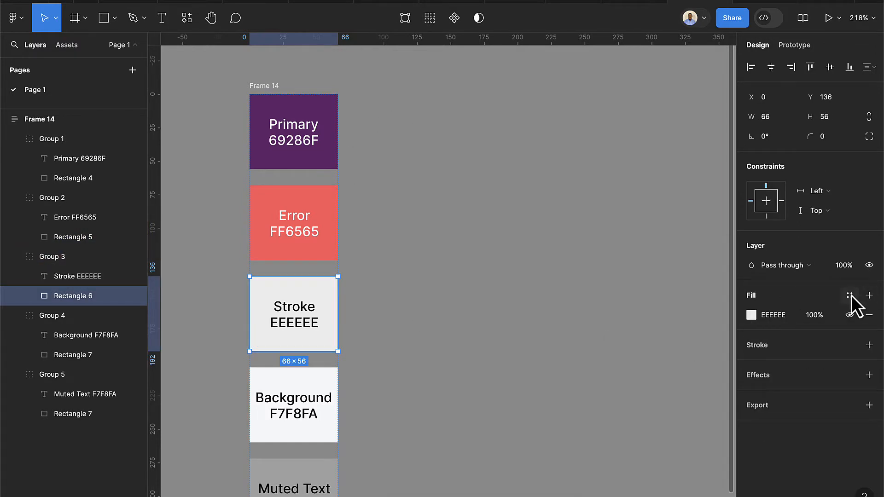
pyautogui.click(850, 295)
pyautogui.click(705, 263)
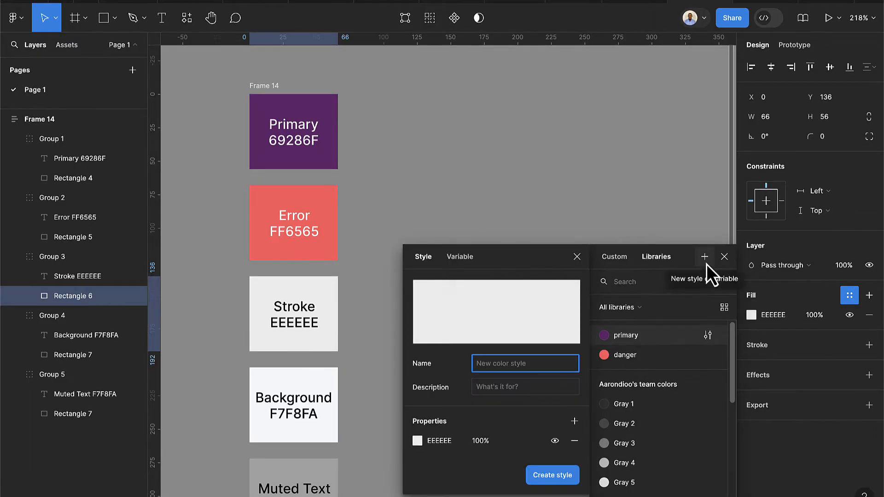
pyautogui.write('strkke')
pyautogui.press('Return')
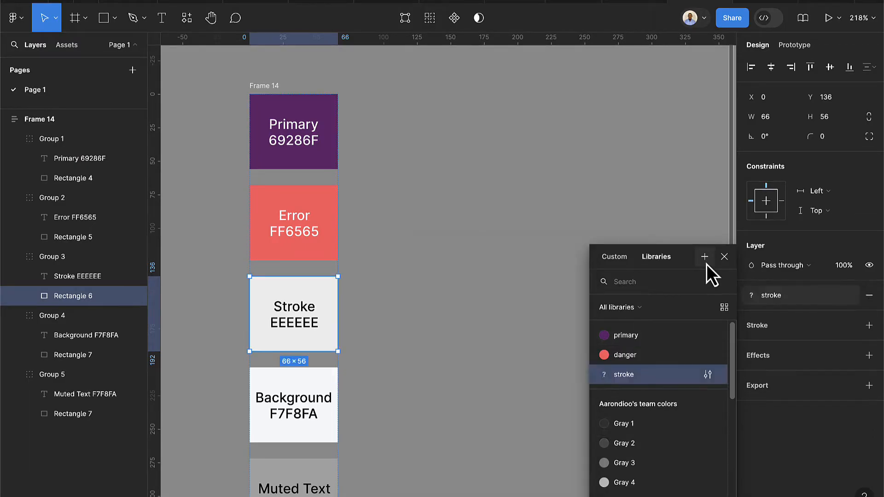
pyautogui.click(328, 384)
pyautogui.click(328, 384)
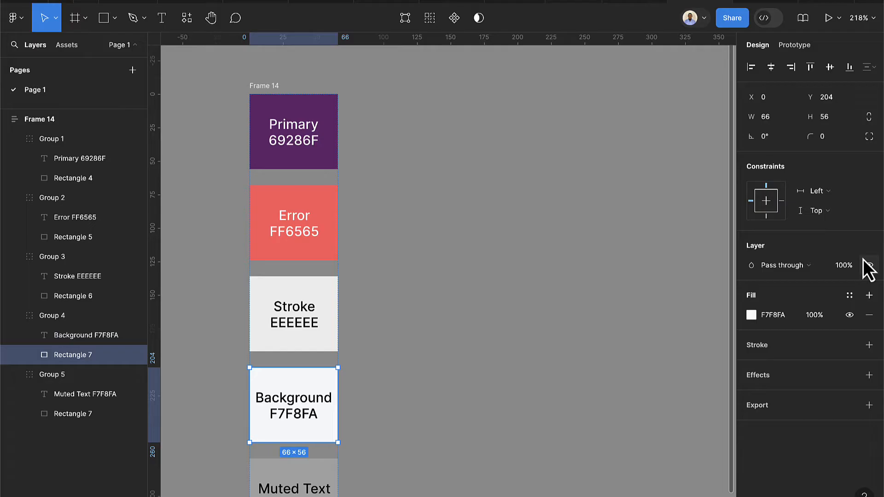
pyautogui.click(850, 296)
pyautogui.click(705, 262)
pyautogui.write('background')
pyautogui.press('Return')
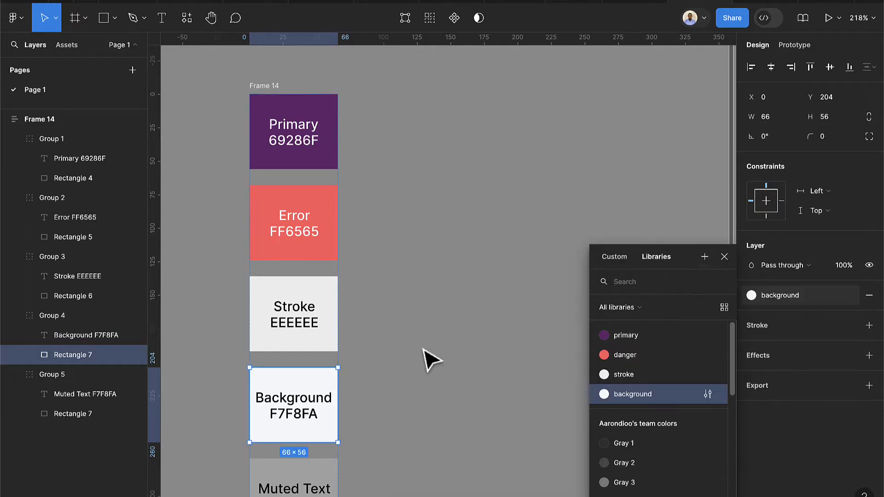
# Save the grey Muted Text swatch fill as the 'muted' colour style
pyautogui.scroll(-2, 391, 405)
pyautogui.click(334, 440)
pyautogui.click(332, 442)
pyautogui.click(850, 295)
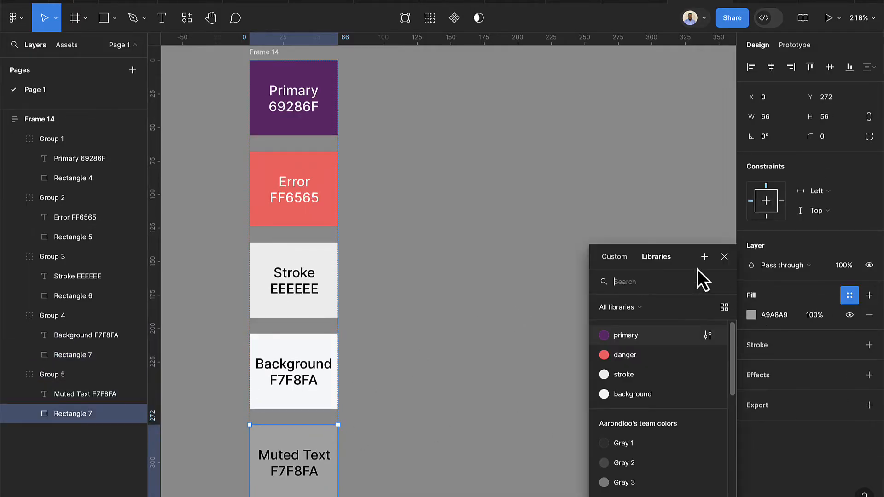
pyautogui.click(704, 257)
pyautogui.write('muted')
pyautogui.press('Return')
# Create a standalone 'dark' colour style with the value 1C1C1C
pyautogui.click(565, 230)
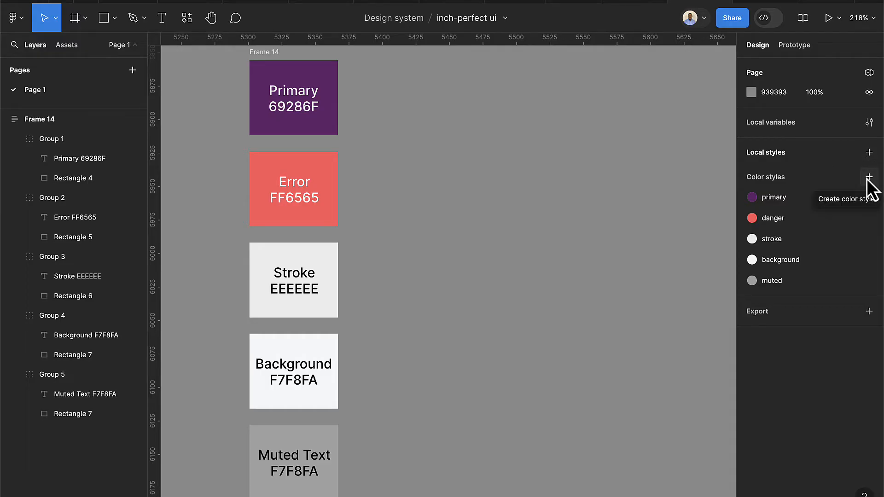
pyautogui.click(869, 177)
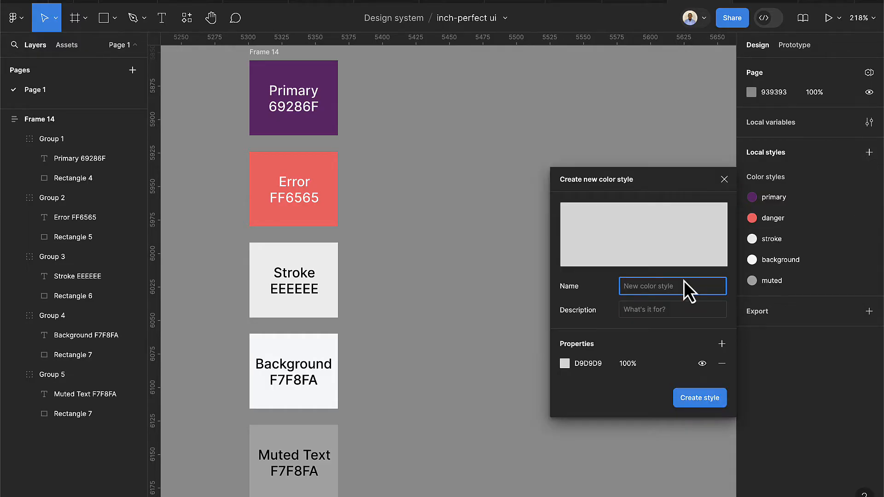
pyautogui.write('dark')
pyautogui.click(598, 364)
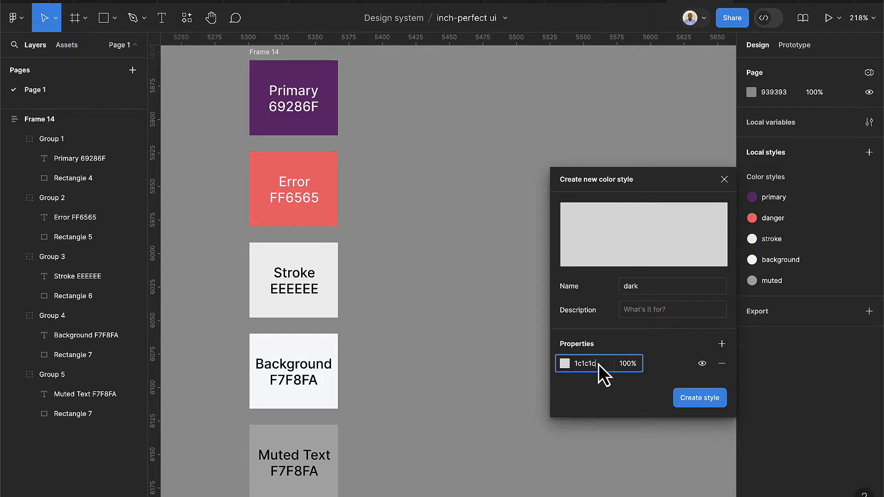
pyautogui.press('Return')
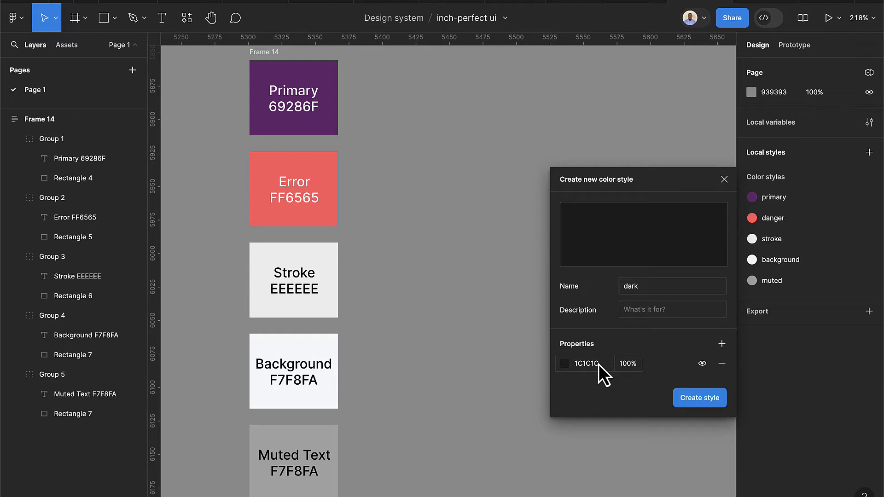
pyautogui.click(712, 401)
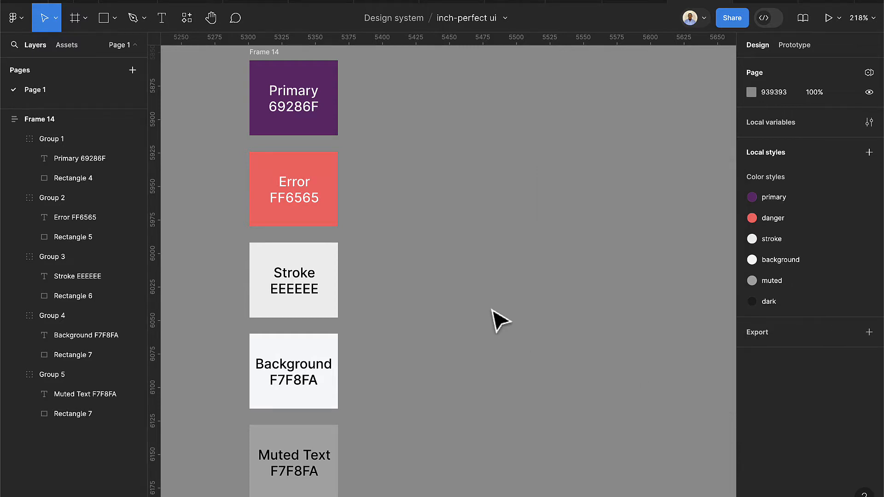
pyautogui.scroll(-1, 421, 295)
pyautogui.scroll(-2, 421, 295)
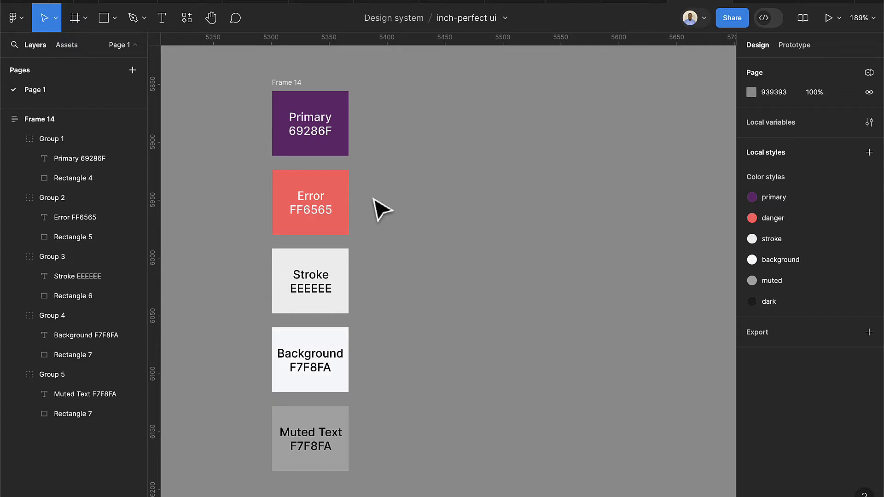
# Add an iPhone 13 mini frame and place it to the right of the swatches
pyautogui.click(76, 21)
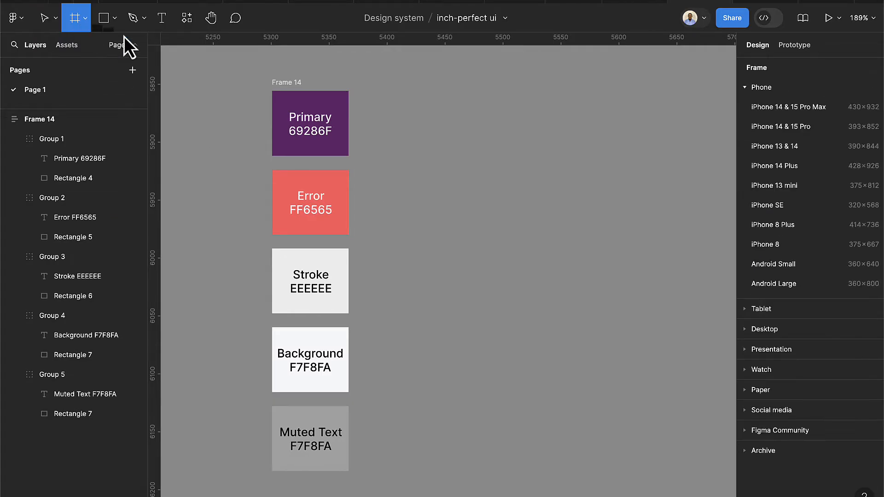
pyautogui.click(786, 186)
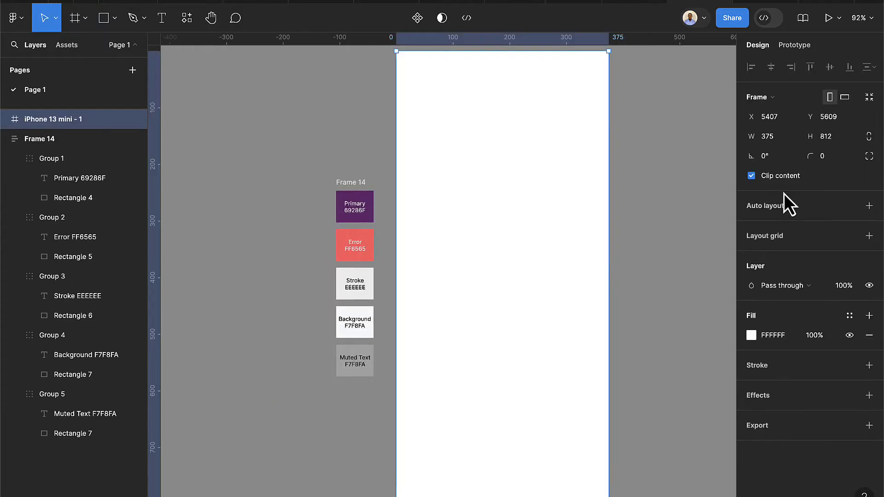
pyautogui.moveTo(562, 278); pyautogui.dragTo(631, 351)
pyautogui.hscroll(3, 640, 362)
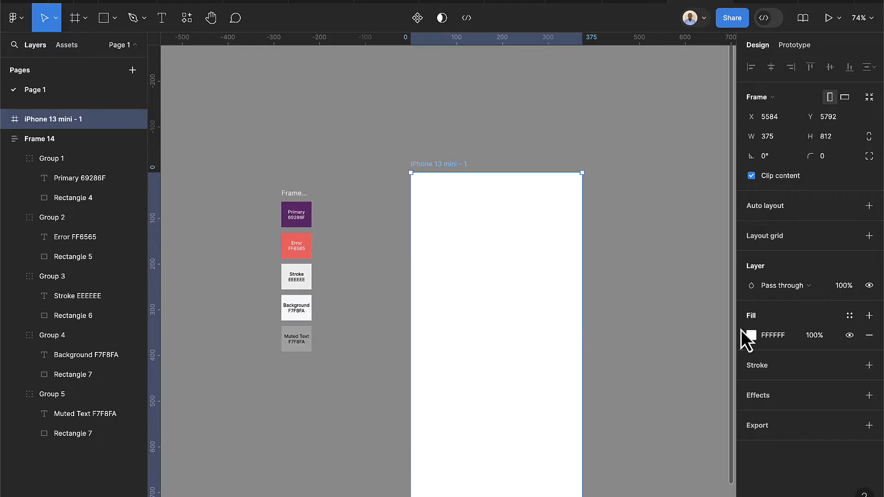
# Give the frame a 2-column layout grid with a 20 px margin
pyautogui.click(869, 236)
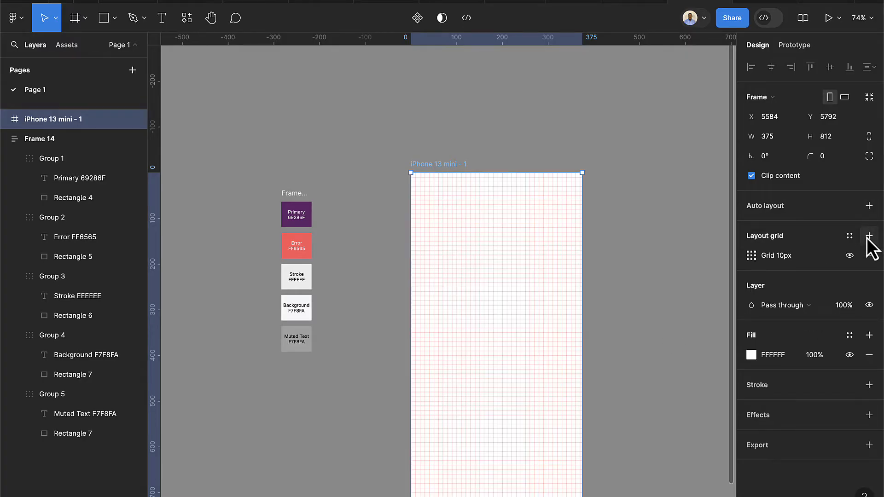
pyautogui.click(751, 256)
pyautogui.click(643, 258)
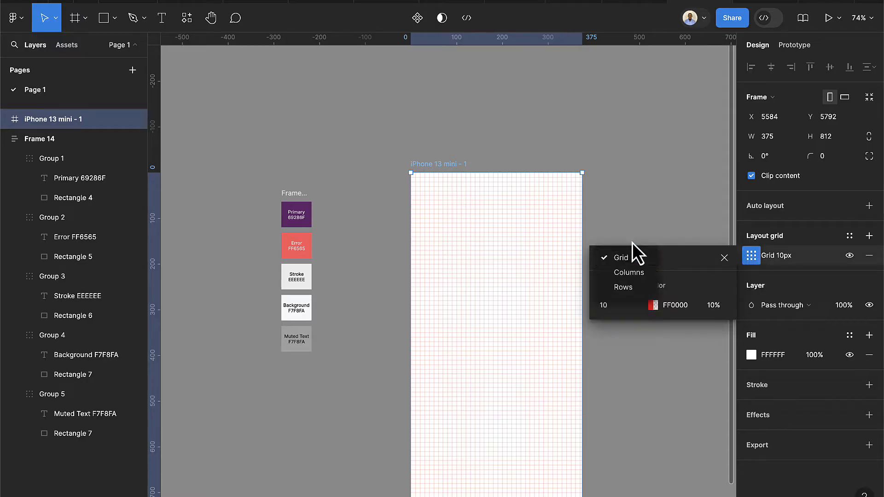
pyautogui.click(631, 273)
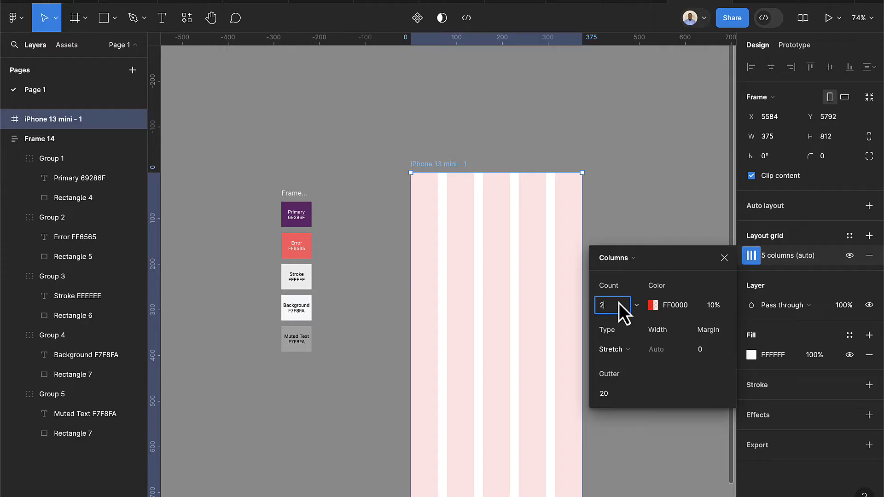
pyautogui.press('Return')
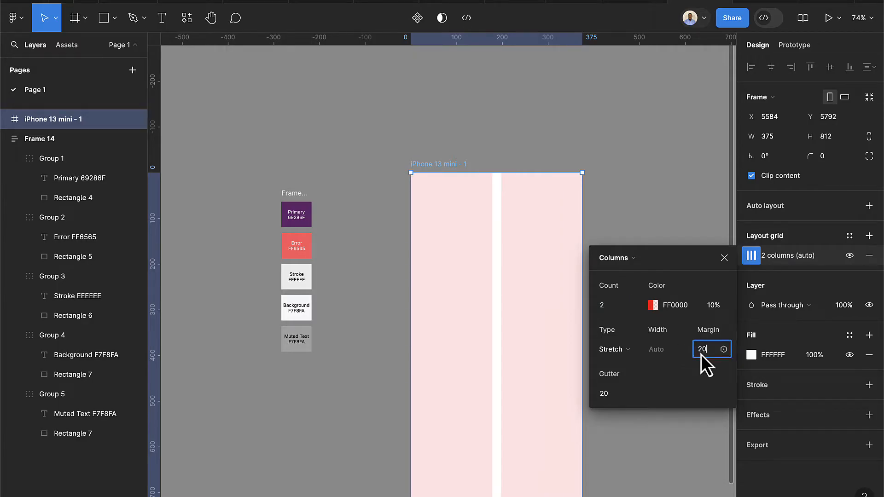
pyautogui.click(701, 355)
pyautogui.write('20')
pyautogui.press('Return')
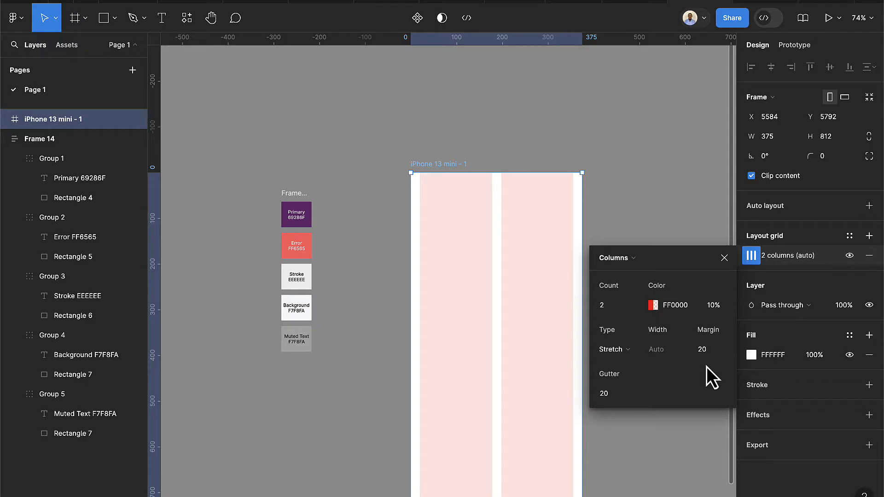
pyautogui.click(724, 259)
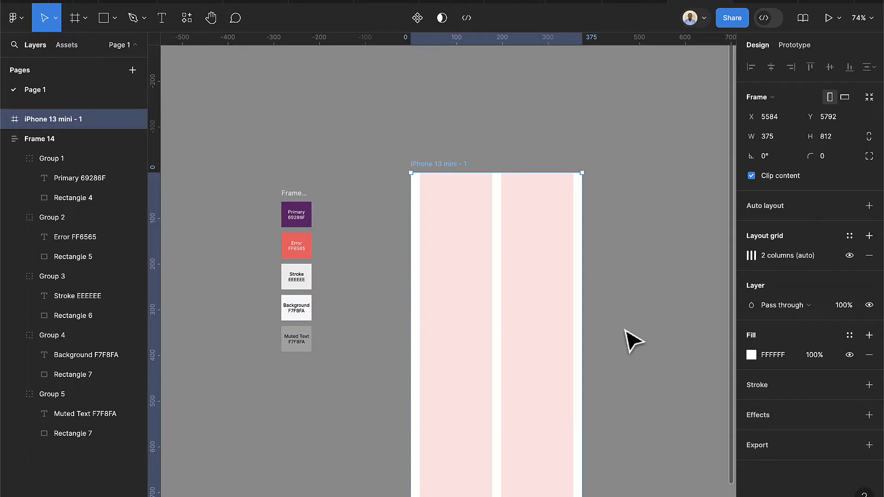
pyautogui.scroll(-2, 631, 340)
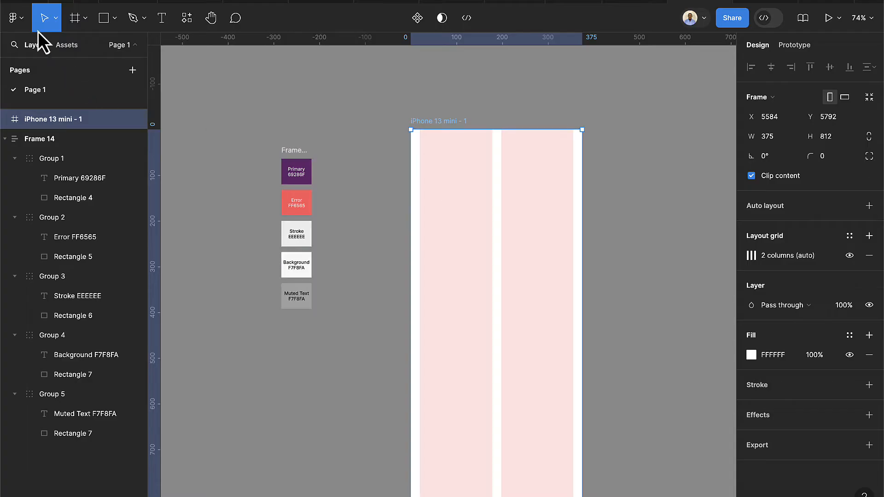
# Add vertical guides at 20 and 354 on the iPhone 13 mini frame
pyautogui.click(23, 21)
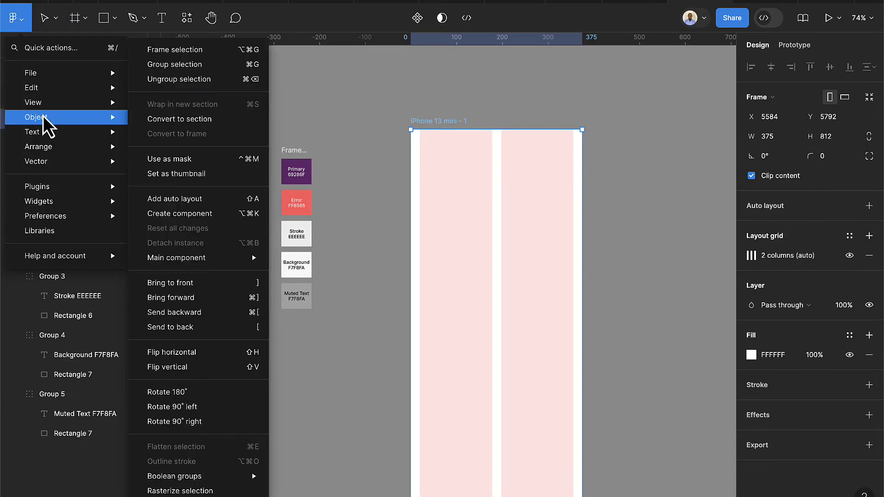
pyautogui.moveTo(46, 107)
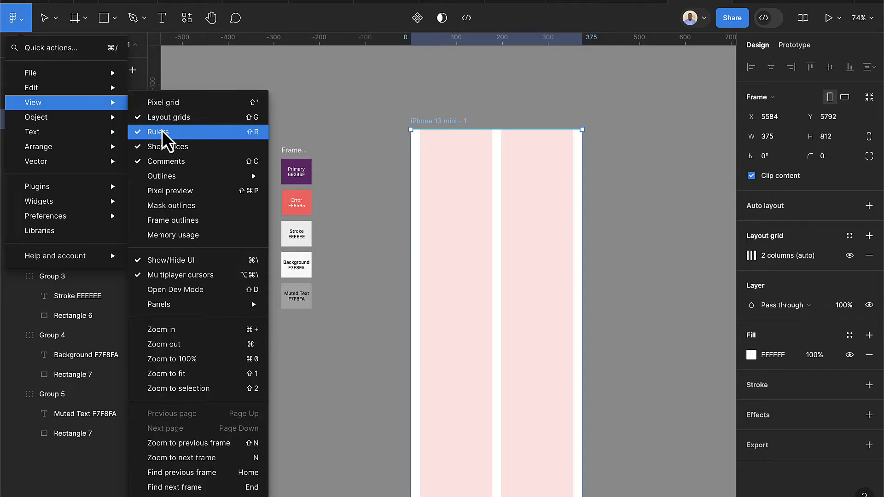
pyautogui.click(339, 103)
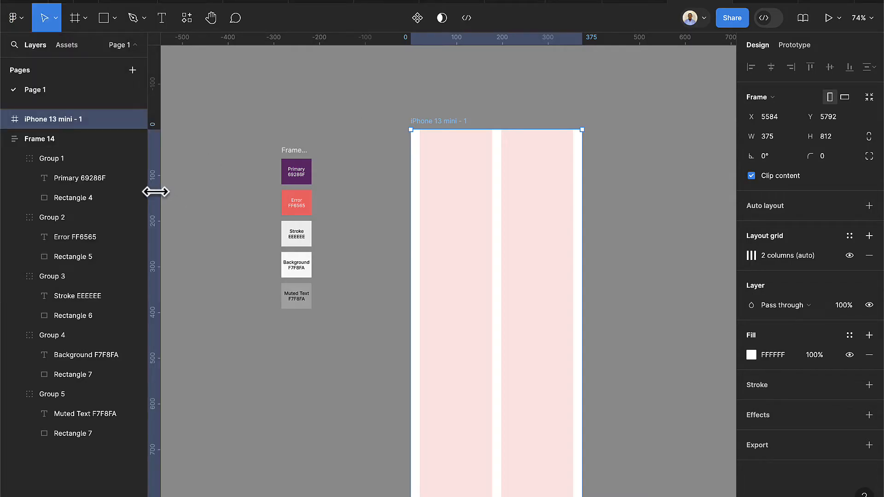
pyautogui.moveTo(154, 190); pyautogui.dragTo(419, 195)
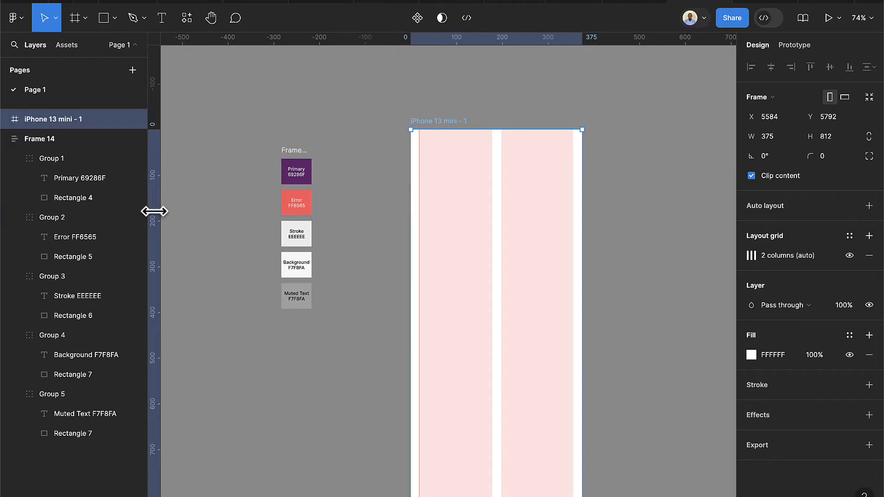
pyautogui.moveTo(155, 210); pyautogui.dragTo(571, 216)
pyautogui.scroll(10, 432, 211)
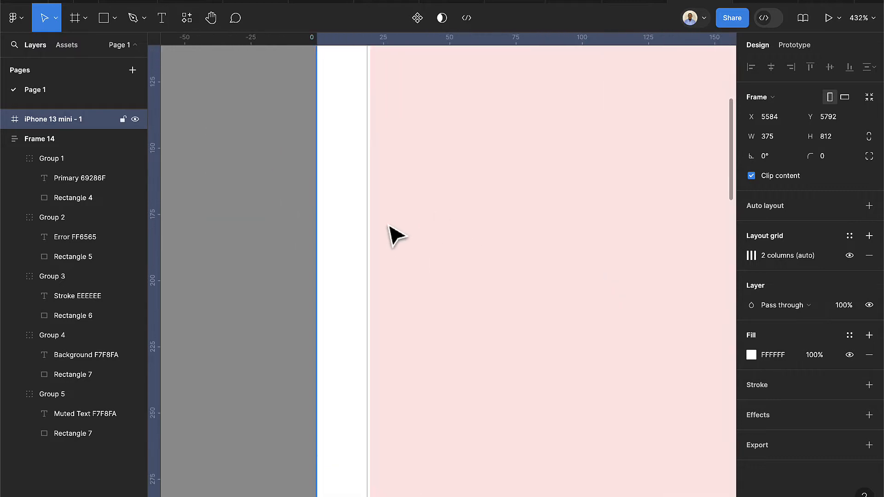
pyautogui.scroll(8, 349, 221)
pyautogui.moveTo(371, 212); pyautogui.dragTo(383, 211)
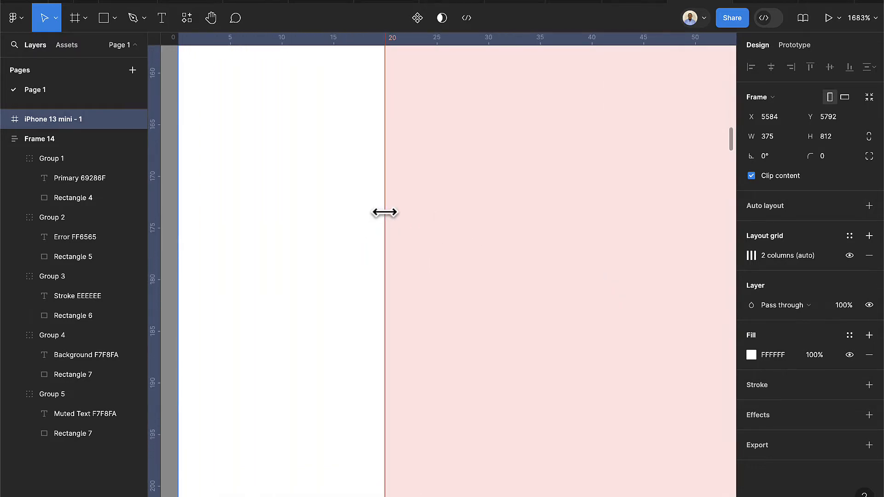
pyautogui.scroll(-15, 478, 260)
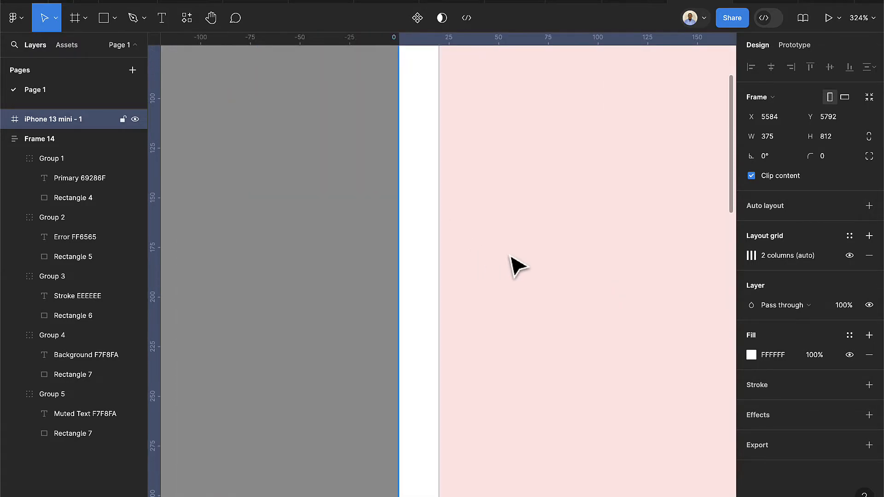
pyautogui.scroll(-3, 518, 267)
pyautogui.scroll(10, 520, 263)
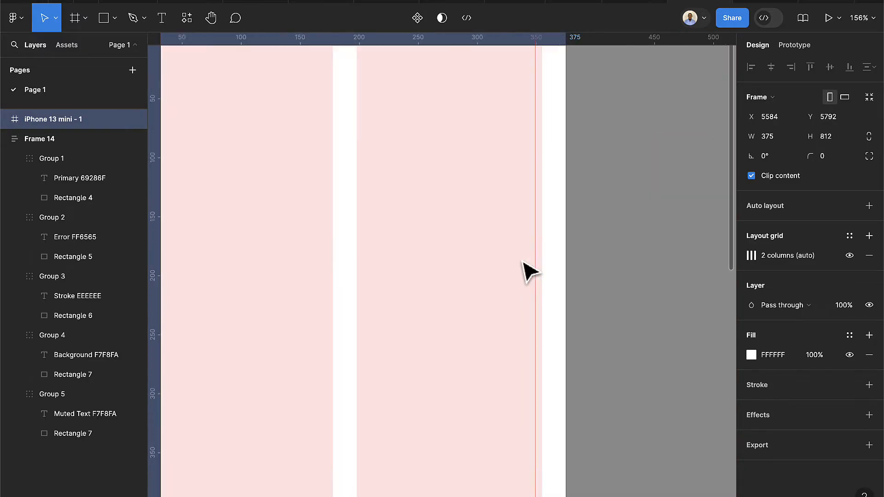
pyautogui.moveTo(562, 256); pyautogui.dragTo(579, 256)
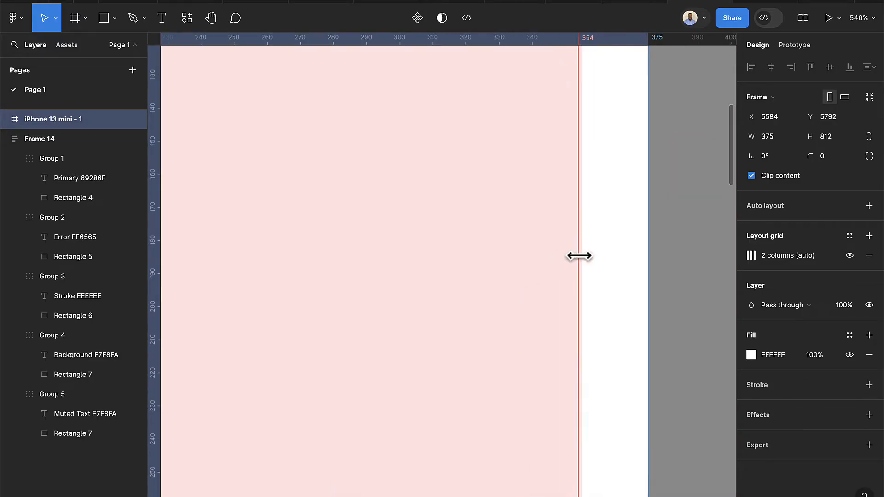
pyautogui.scroll(-8, 570, 260)
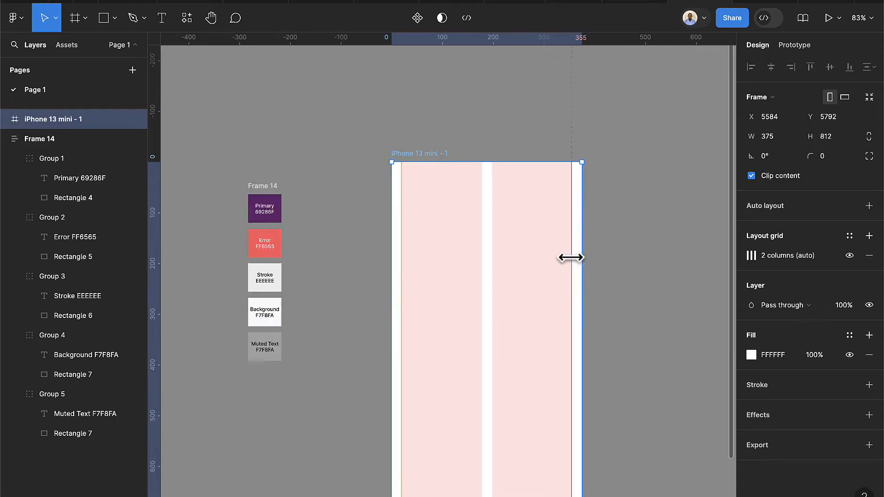
# Hide the frame's column grid and fill it with the 'background' colour style
pyautogui.click(850, 256)
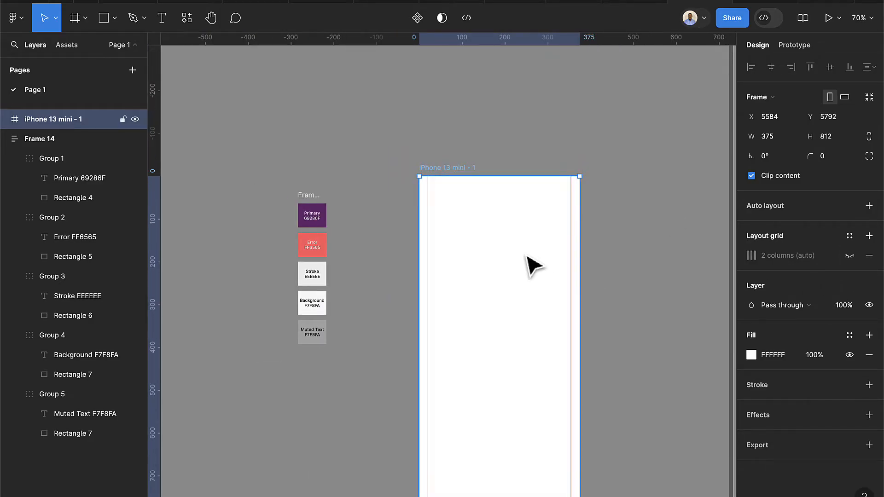
pyautogui.scroll(3, 573, 265)
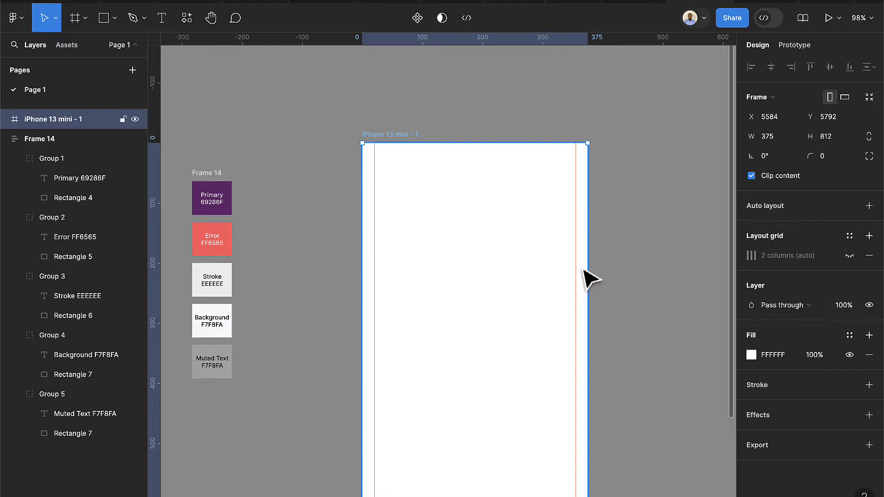
pyautogui.hscroll(2, 590, 279)
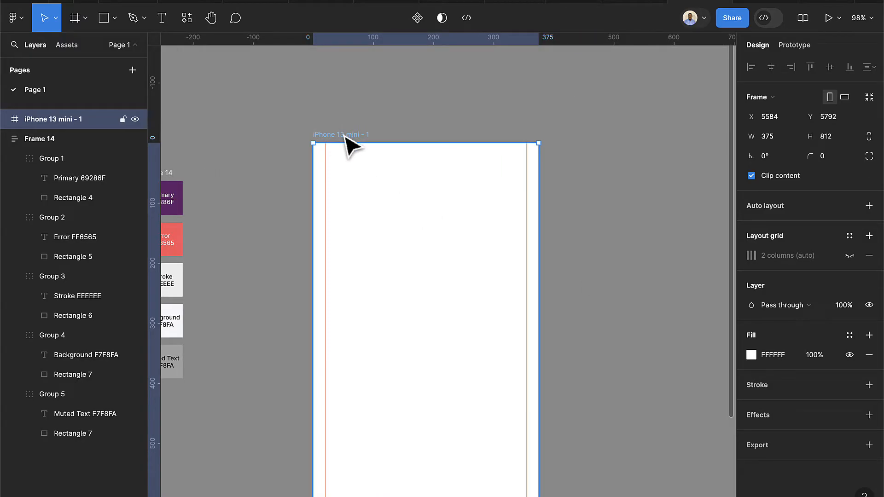
pyautogui.click(849, 340)
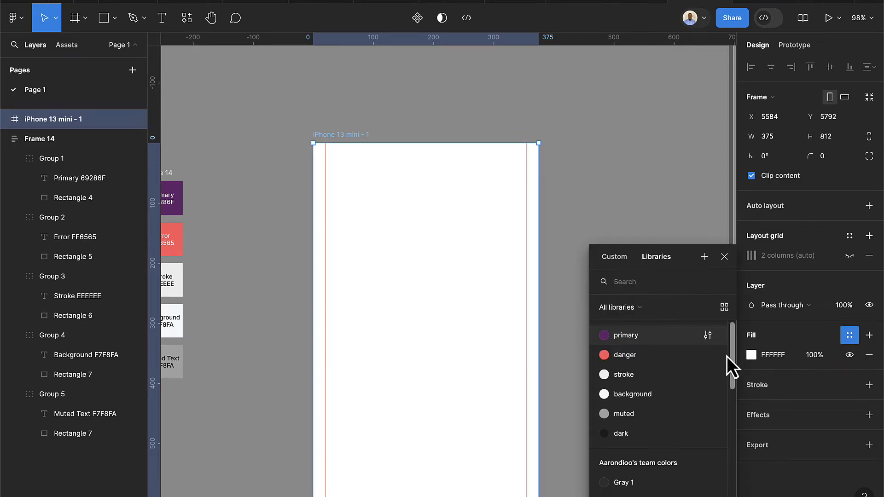
pyautogui.click(642, 394)
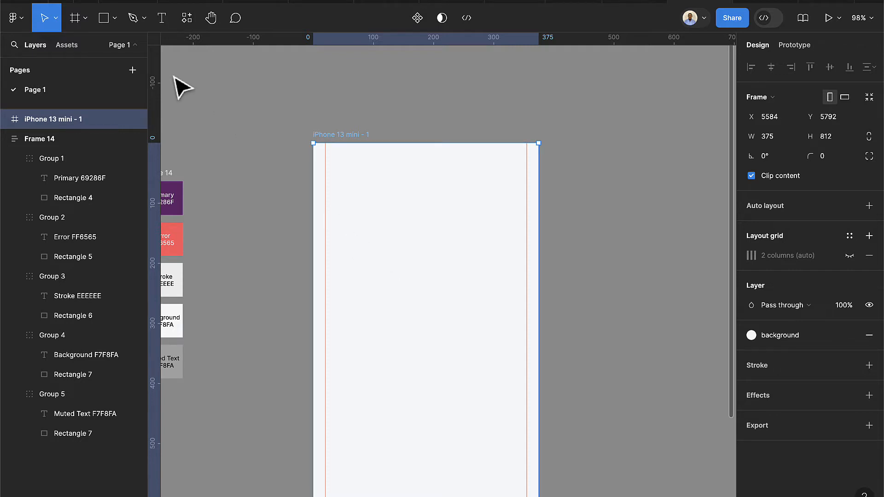
pyautogui.click(74, 23)
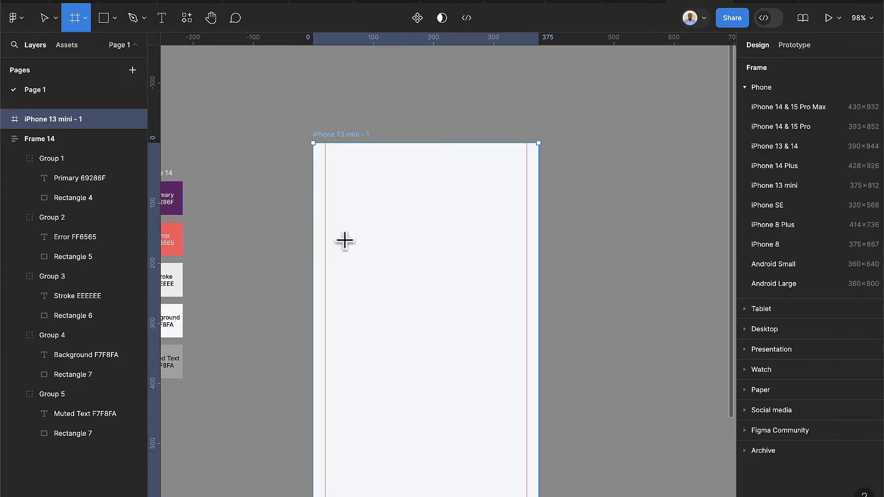
# Draw Frame 15 inside the phone frame with a white fill and 40 px height
pyautogui.moveTo(325, 216); pyautogui.dragTo(526, 246)
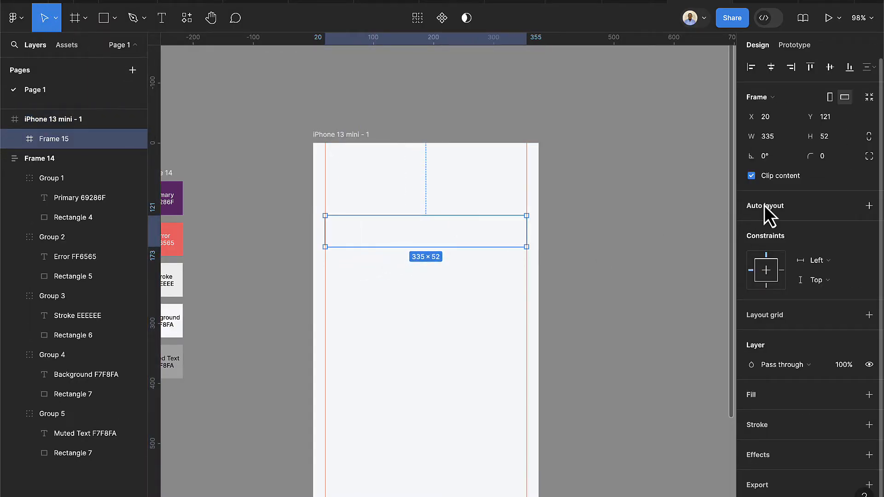
pyautogui.click(868, 395)
pyautogui.scroll(5, 385, 233)
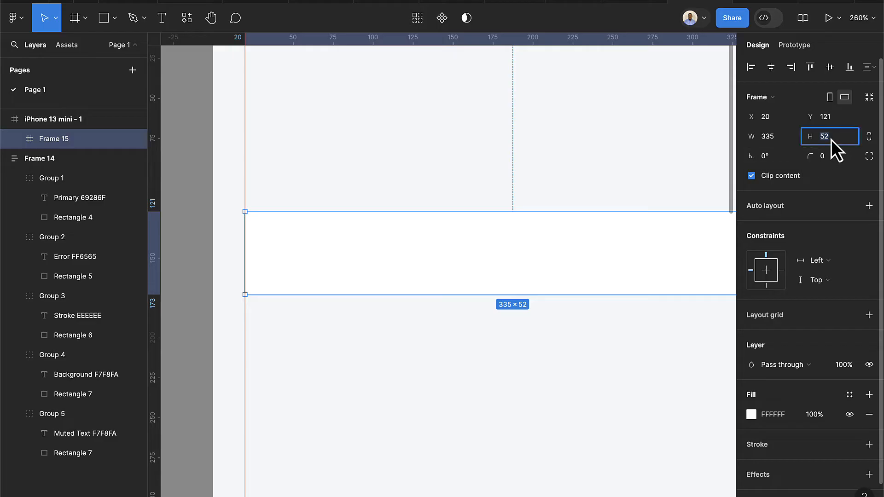
pyautogui.press('Return')
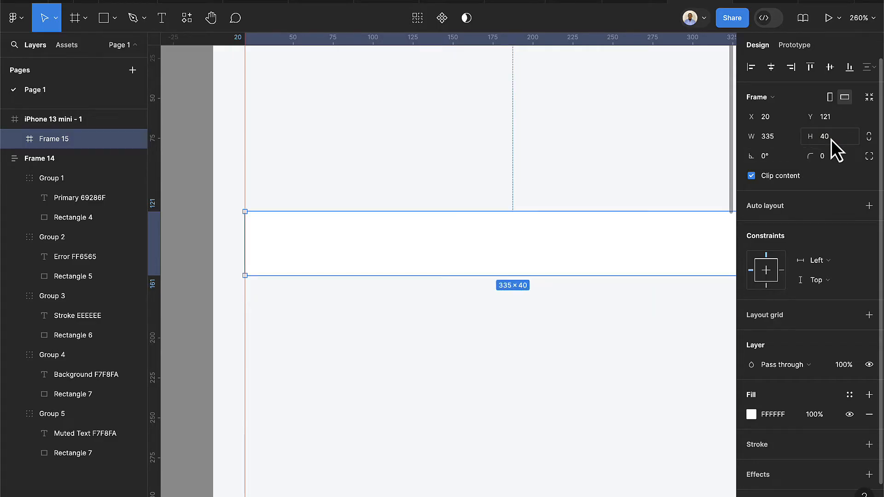
pyautogui.scroll(-3, 548, 277)
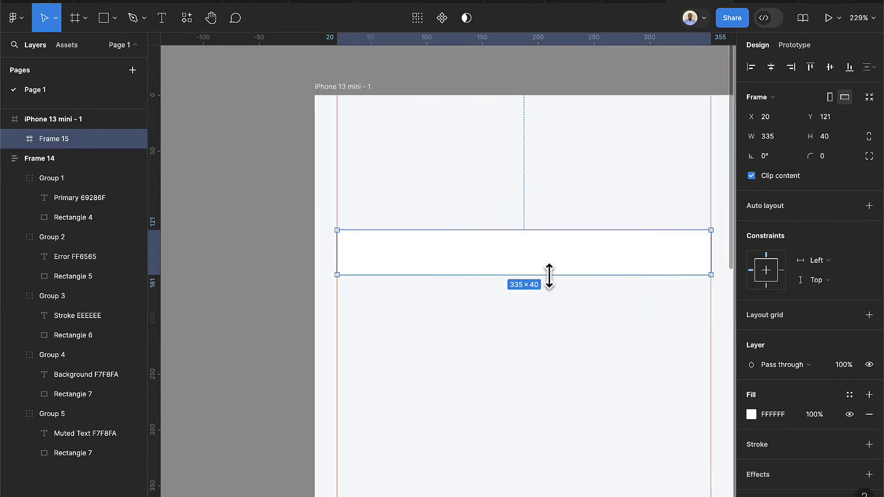
pyautogui.click(445, 187)
pyautogui.click(490, 252)
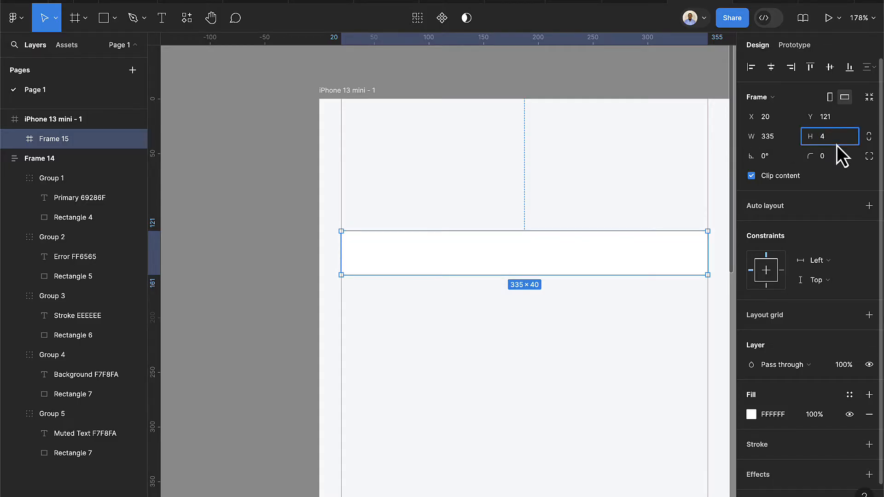
pyautogui.write('8')
pyautogui.press('Return')
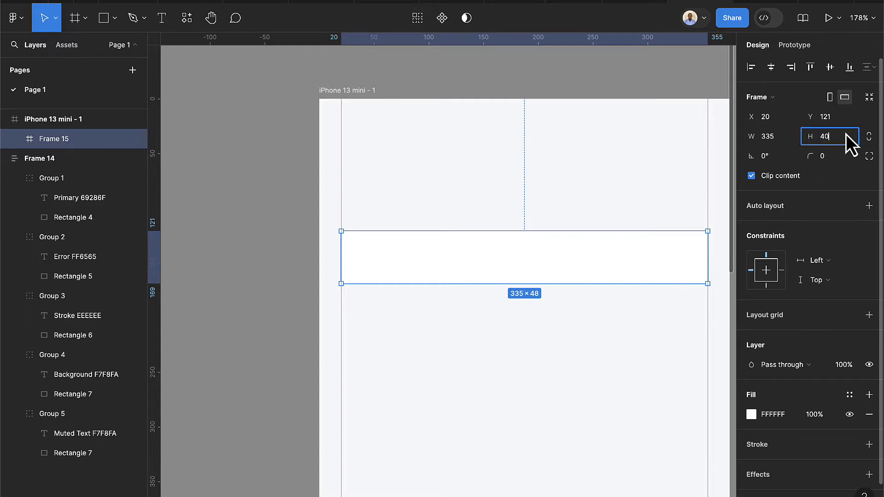
pyautogui.press('Return')
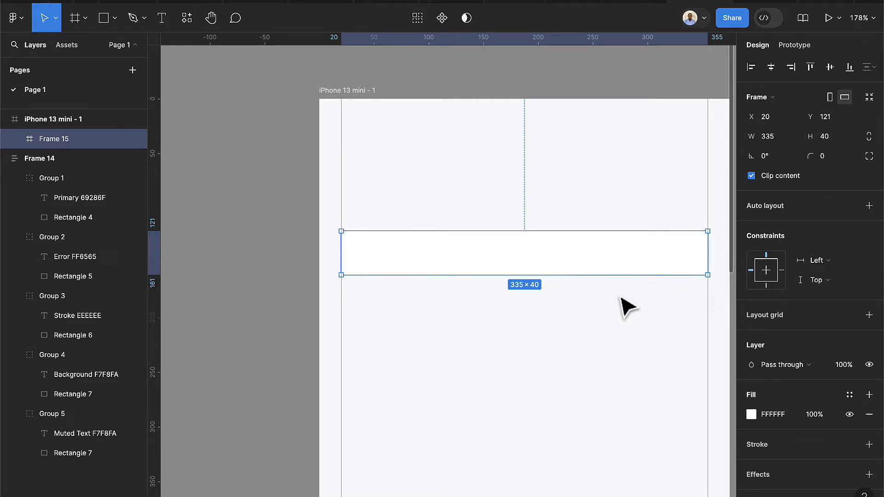
# Apply the 'stroke' colour style to Frame 15's border
pyautogui.scroll(-2, 817, 408)
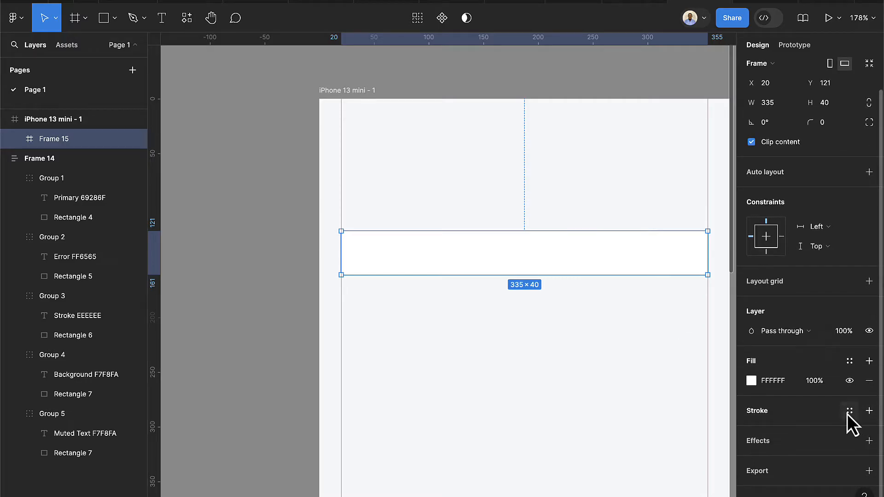
pyautogui.click(848, 412)
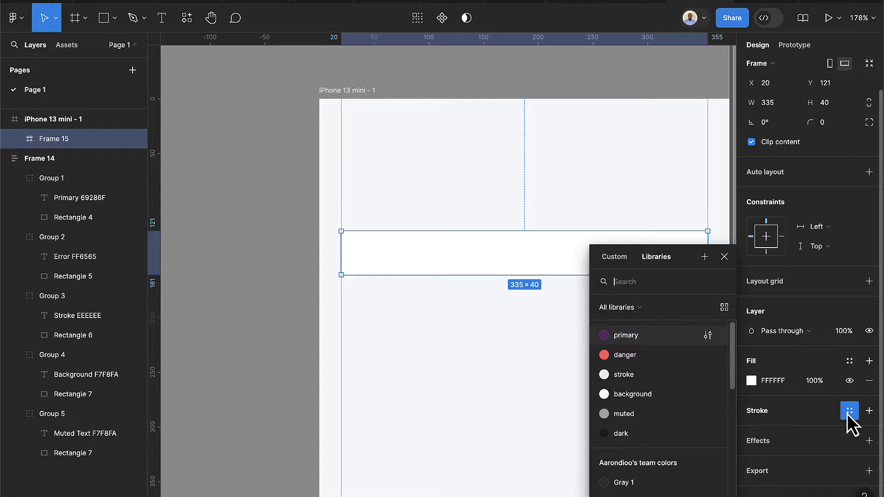
pyautogui.click(617, 377)
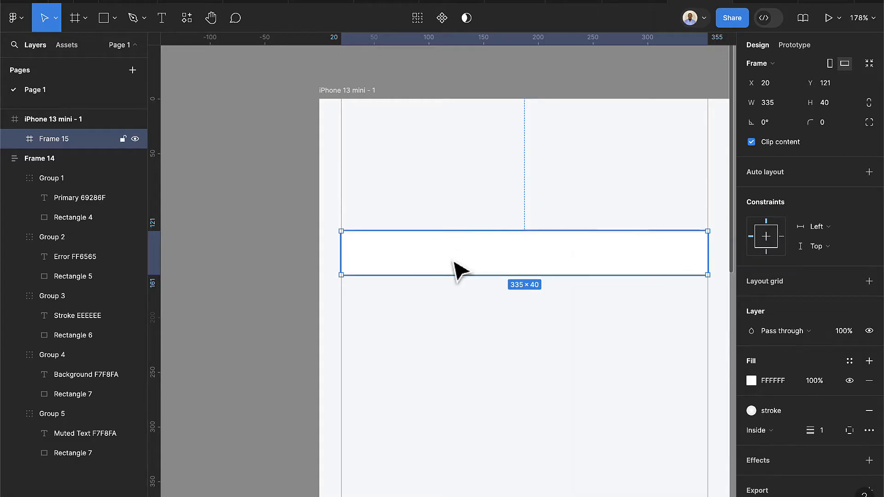
pyautogui.scroll(3, 449, 256)
pyautogui.click(407, 312)
pyautogui.scroll(5, 368, 292)
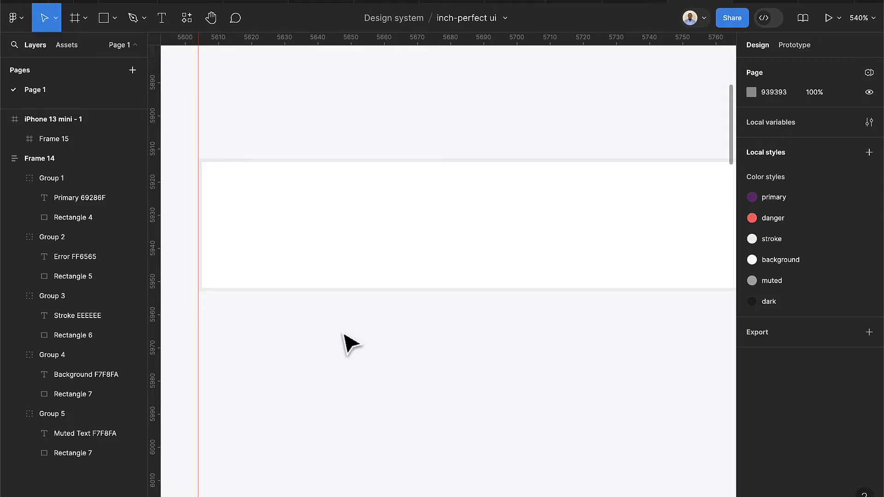
pyautogui.scroll(-3, 349, 340)
# Set Frame 15's corner radius to 4
pyautogui.click(373, 278)
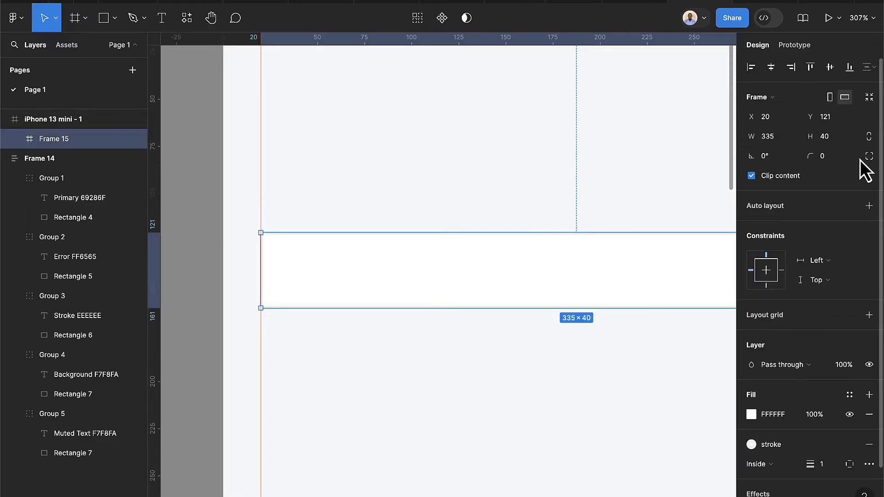
pyautogui.click(842, 159)
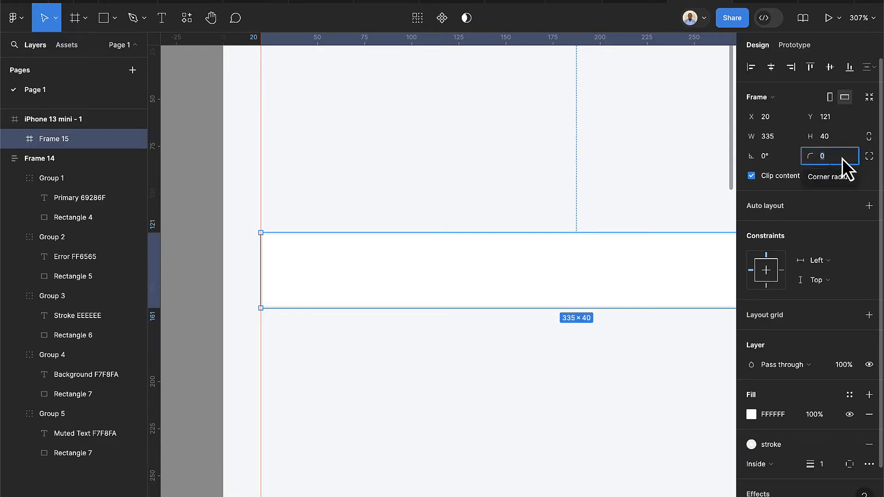
pyautogui.write('4')
pyautogui.press('Return')
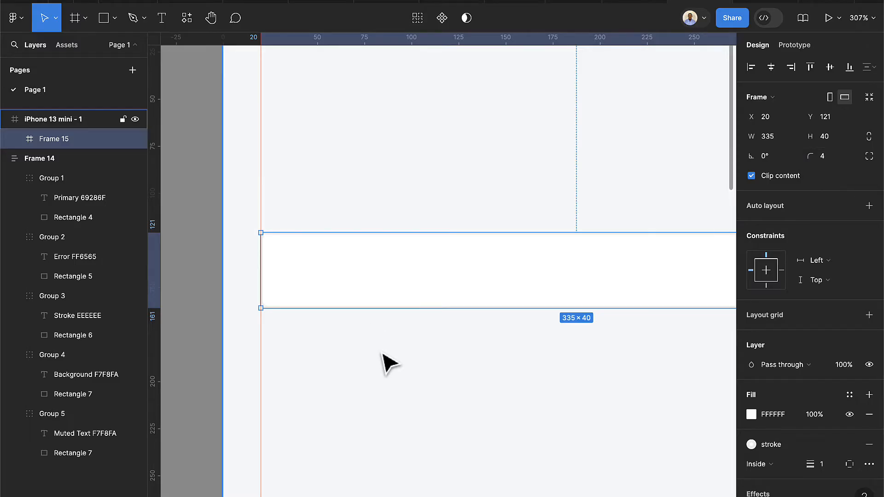
pyautogui.scroll(-3, 381, 361)
pyautogui.scroll(-3, 494, 365)
pyautogui.hscroll(4, 552, 363)
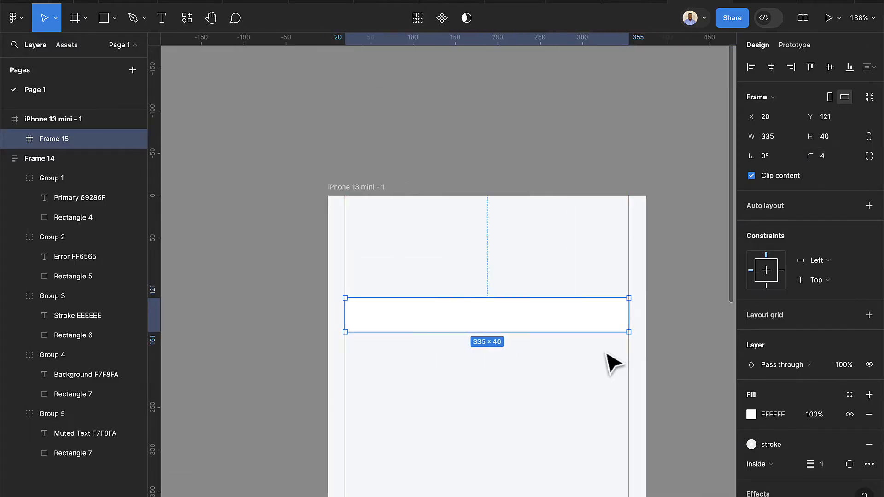
# Move Frame 15 out of the phone frame onto the empty canvas
pyautogui.moveTo(438, 330); pyautogui.dragTo(649, 194)
pyautogui.hscroll(4, 562, 192)
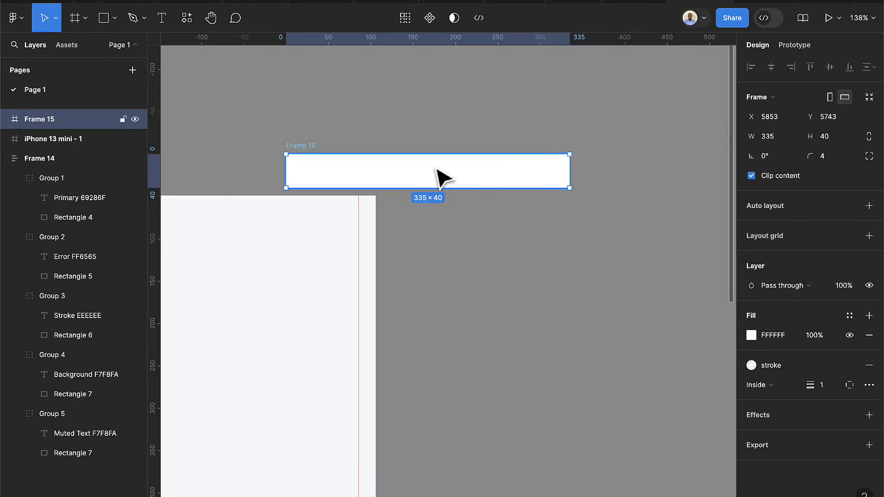
pyautogui.moveTo(438, 178); pyautogui.dragTo(584, 280)
pyautogui.hscroll(3, 584, 280)
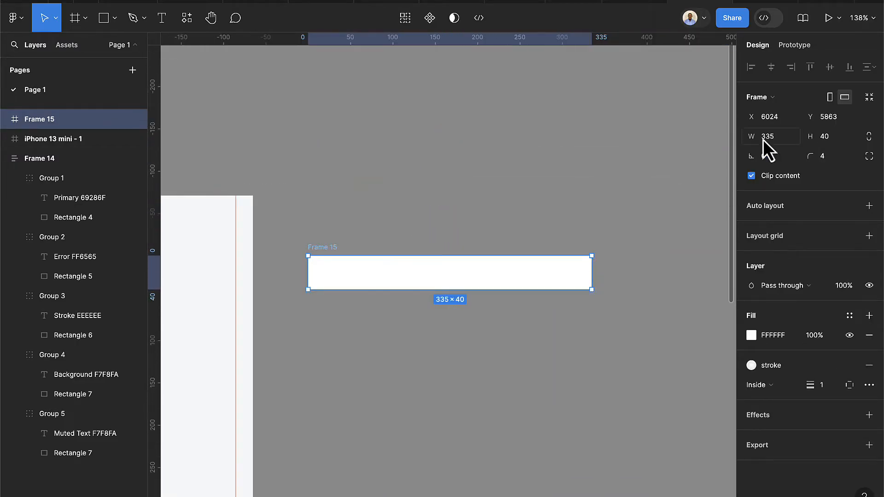
pyautogui.scroll(2, 456, 288)
pyautogui.scroll(2, 456, 287)
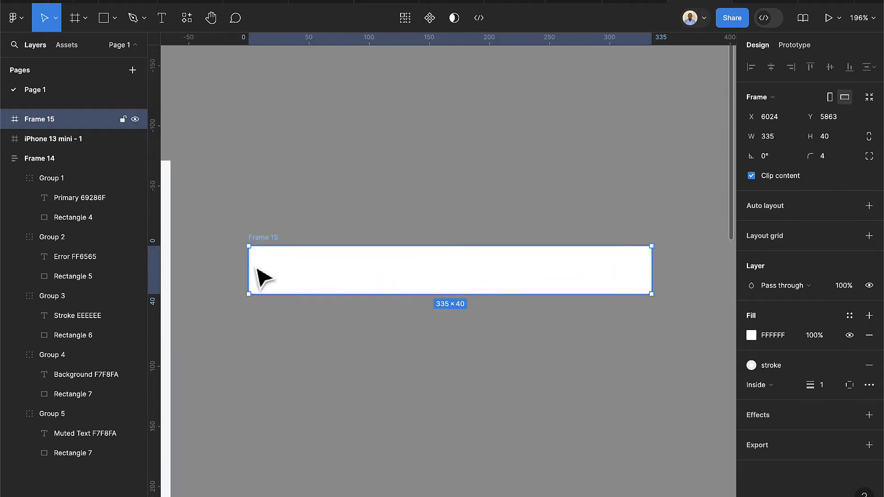
# Add an 'Enter email' text layer inside Frame 15
pyautogui.click(162, 18)
pyautogui.scroll(3, 267, 272)
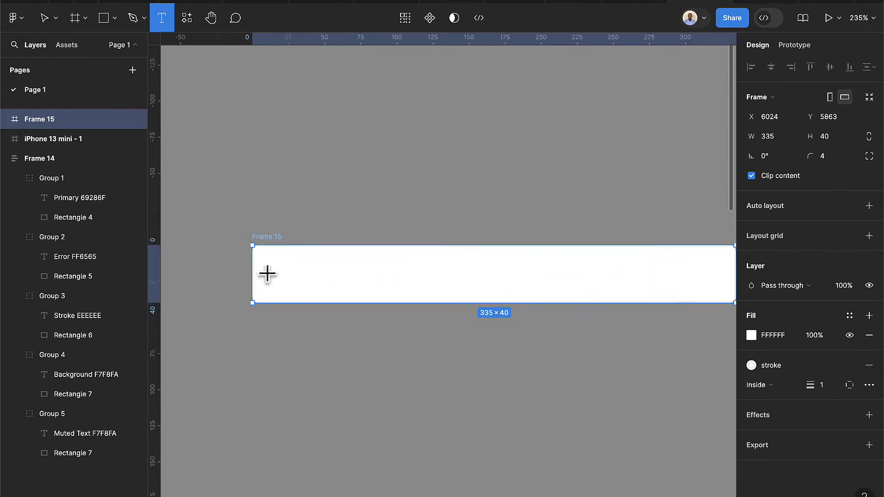
pyautogui.click(310, 274)
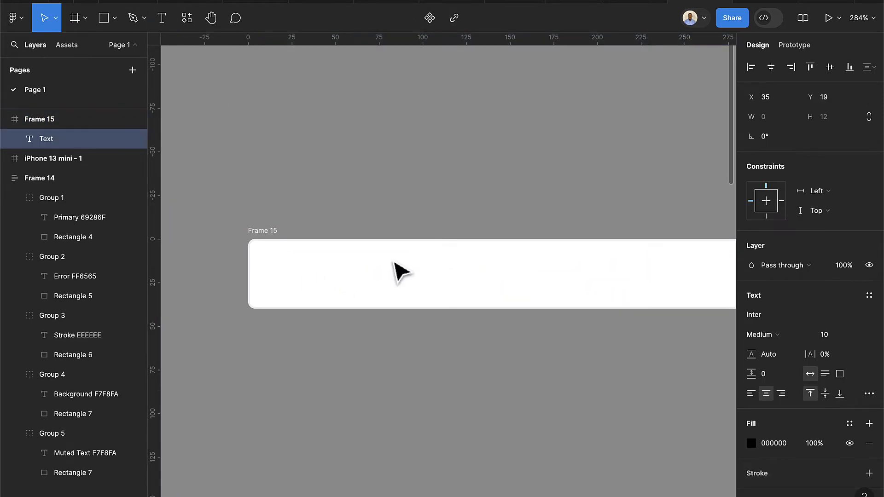
pyautogui.write('Enter emai')
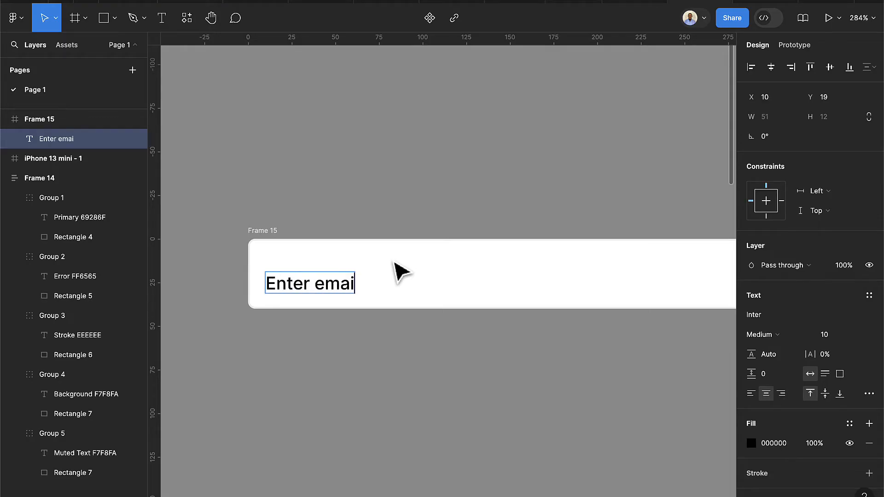
pyautogui.write('l')
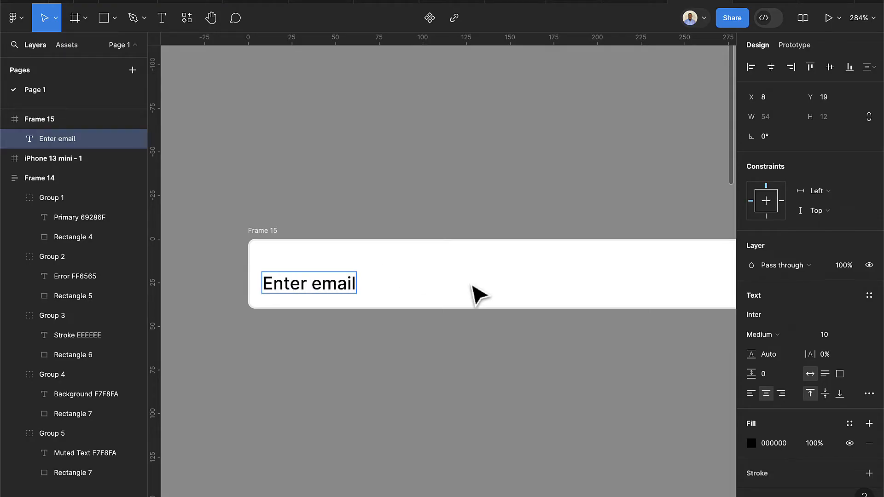
pyautogui.press('Escape')
# Position the placeholder near the left edge, widen it to 224 and left-align it
pyautogui.moveTo(336, 290); pyautogui.dragTo(627, 276)
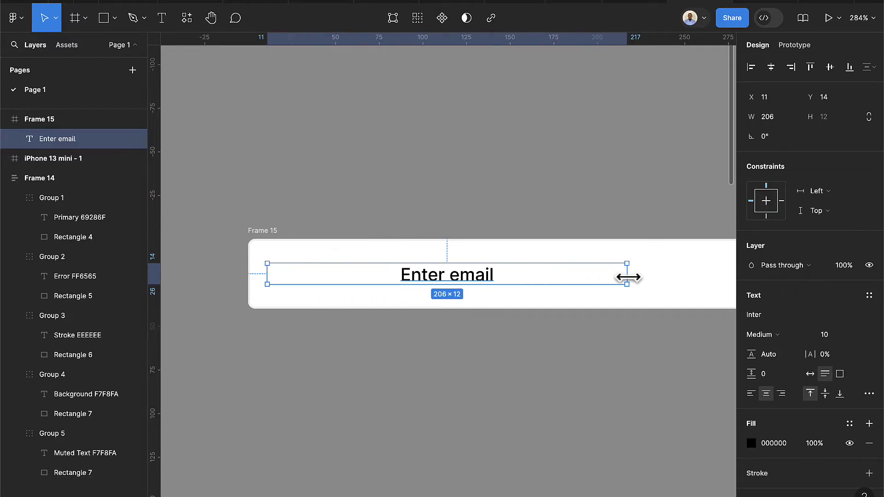
pyautogui.scroll(-5, 627, 278)
pyautogui.hscroll(3, 635, 290)
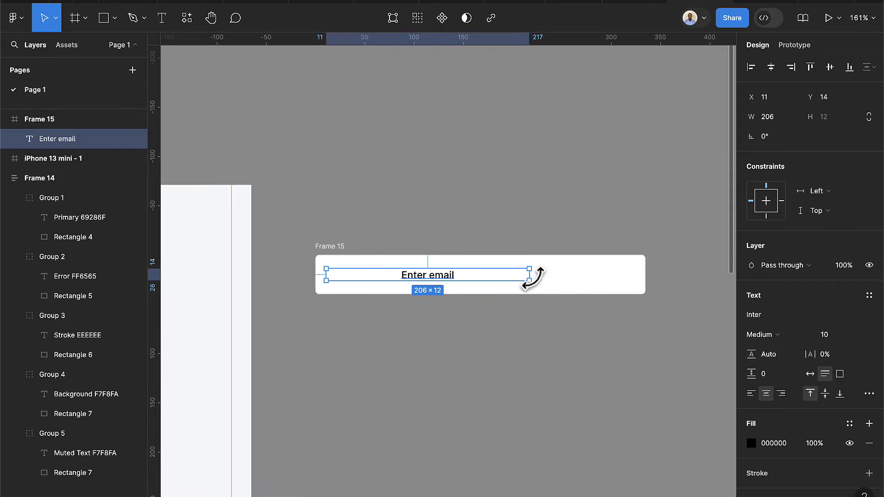
pyautogui.moveTo(532, 274); pyautogui.dragTo(547, 275)
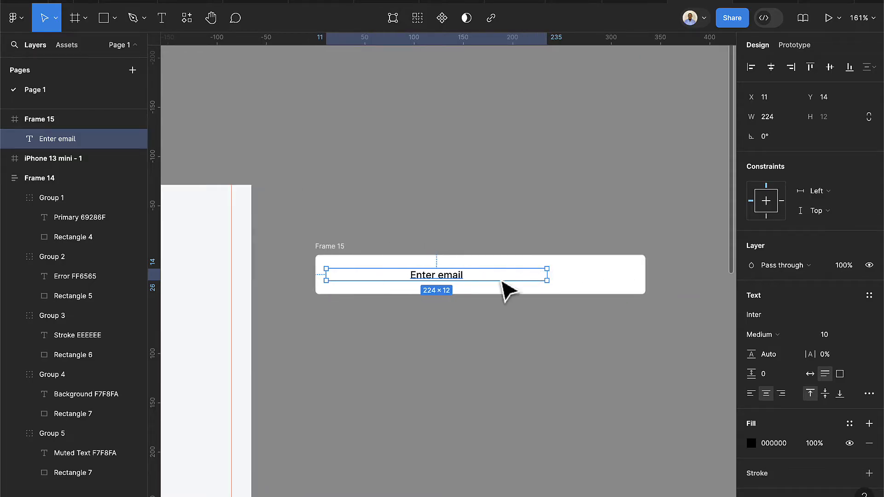
pyautogui.click(749, 394)
pyautogui.scroll(5, 355, 282)
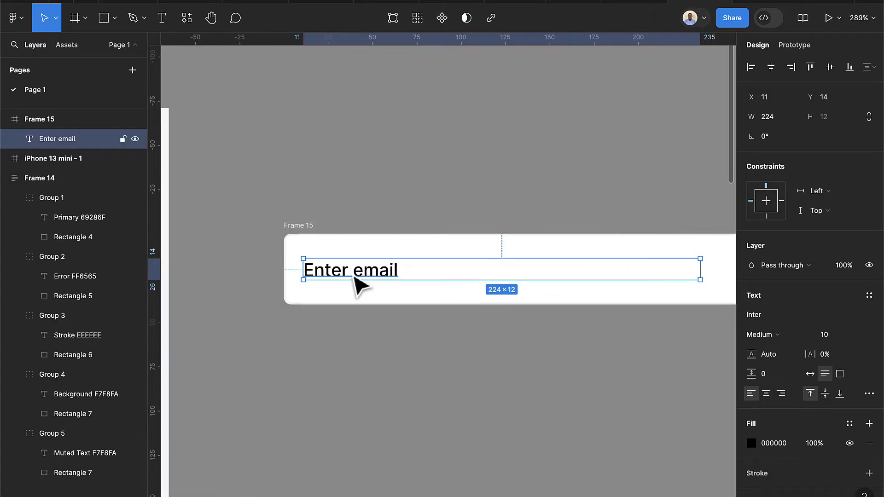
pyautogui.moveTo(360, 285); pyautogui.dragTo(366, 283)
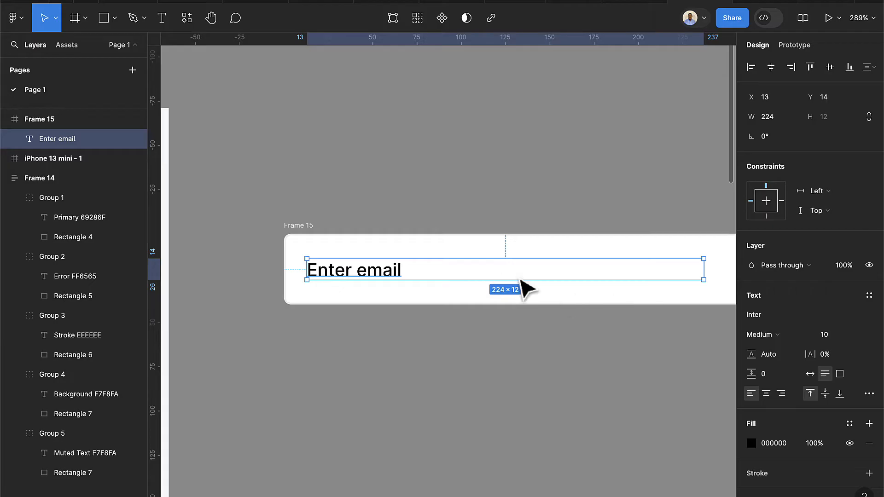
pyautogui.hscroll(3, 507, 286)
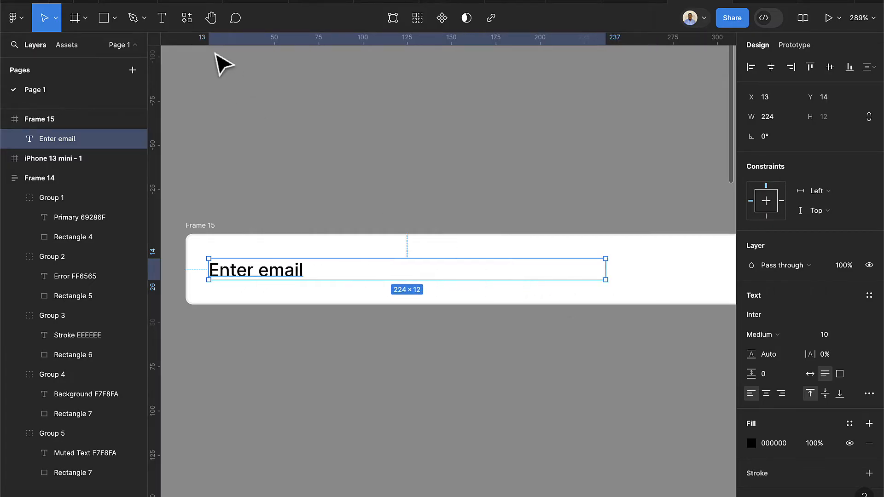
# Run the Iconify plugin and place a 24×24 iconoir:eye icon below Frame 15
pyautogui.click(191, 27)
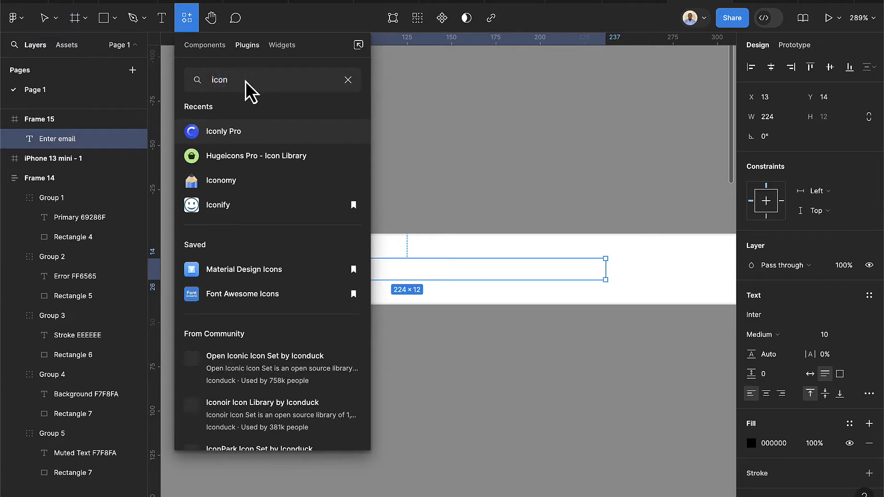
pyautogui.write('iconify')
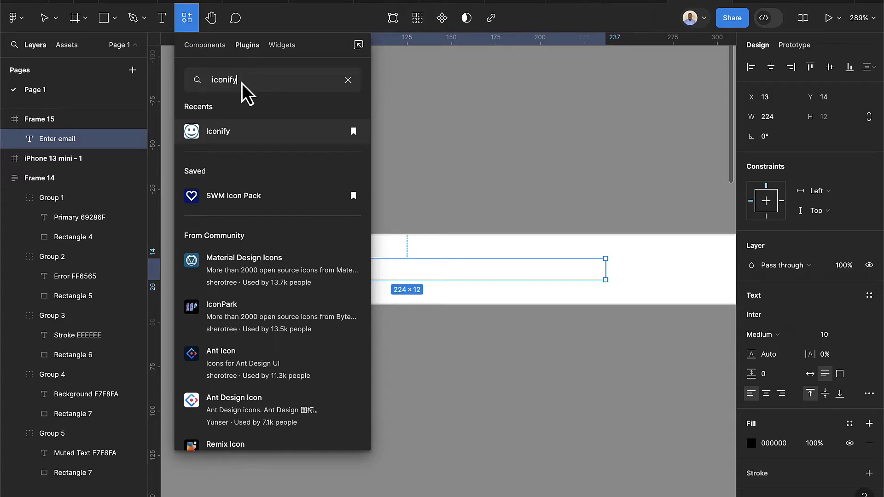
pyautogui.click(220, 135)
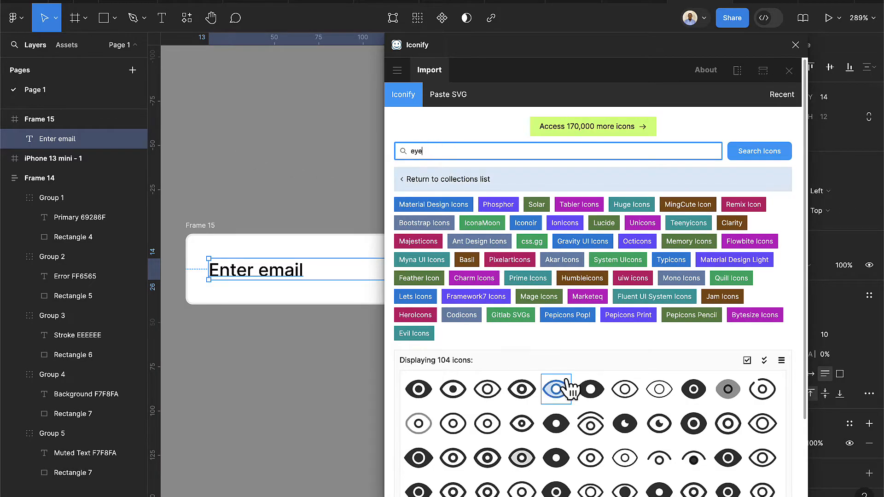
pyautogui.scroll(-2, 566, 388)
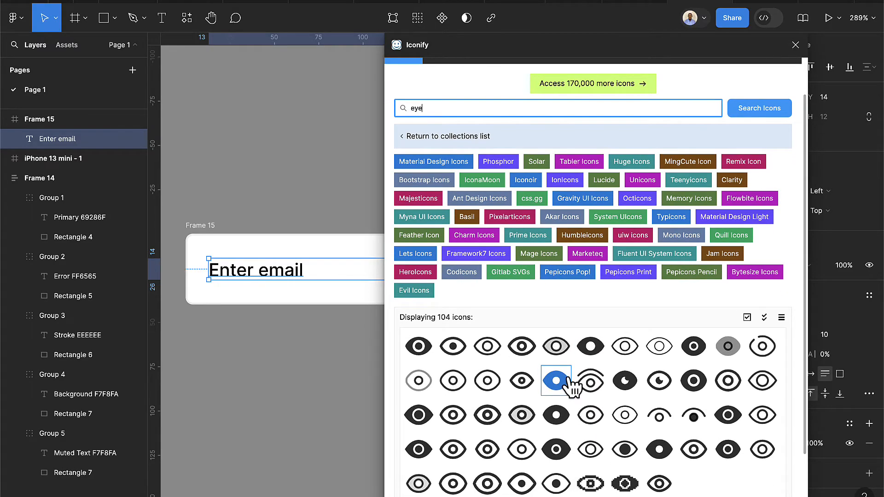
pyautogui.scroll(-2, 571, 386)
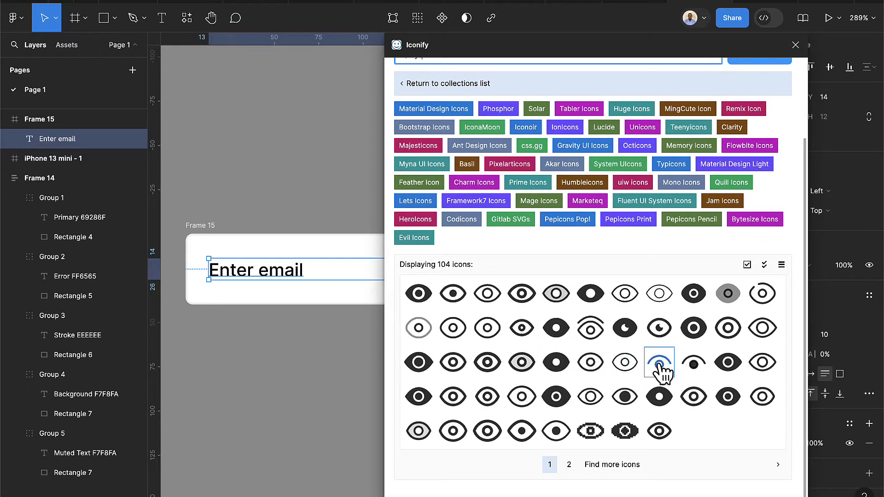
pyautogui.moveTo(447, 375); pyautogui.dragTo(277, 374)
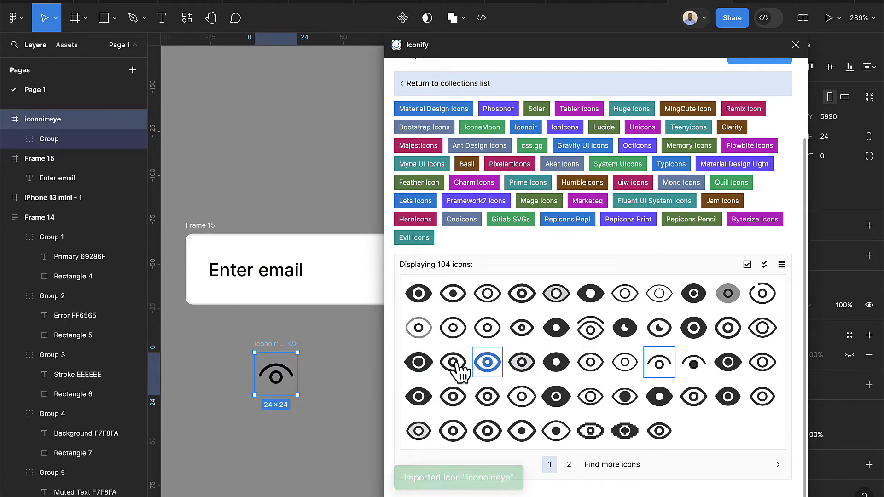
pyautogui.scroll(3, 774, 138)
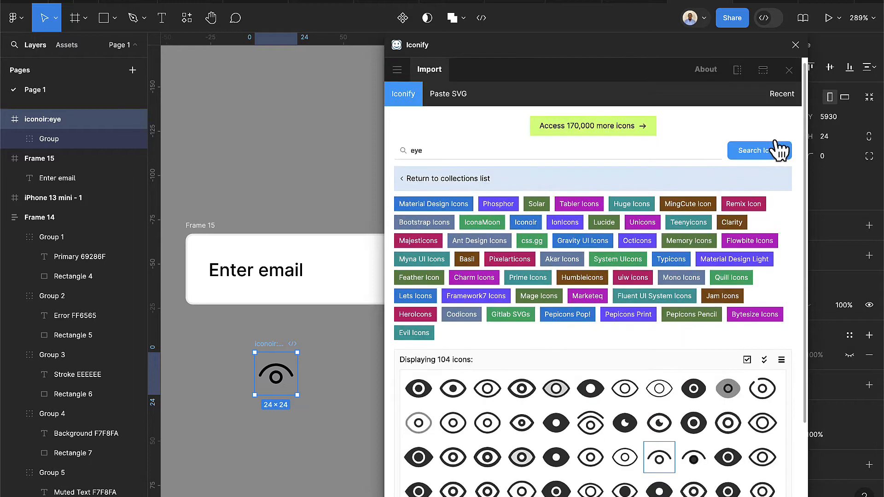
# Resize the eye icon to 16 wide and turn it into a component
pyautogui.click(789, 71)
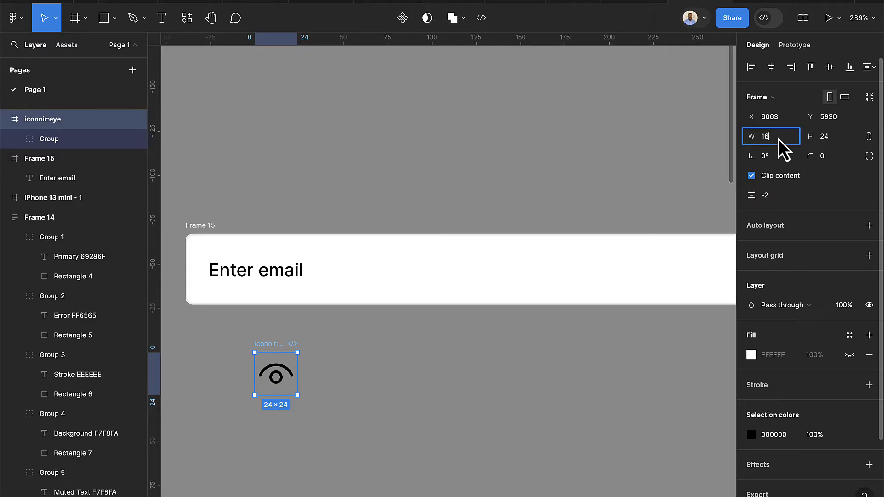
pyautogui.press('Return')
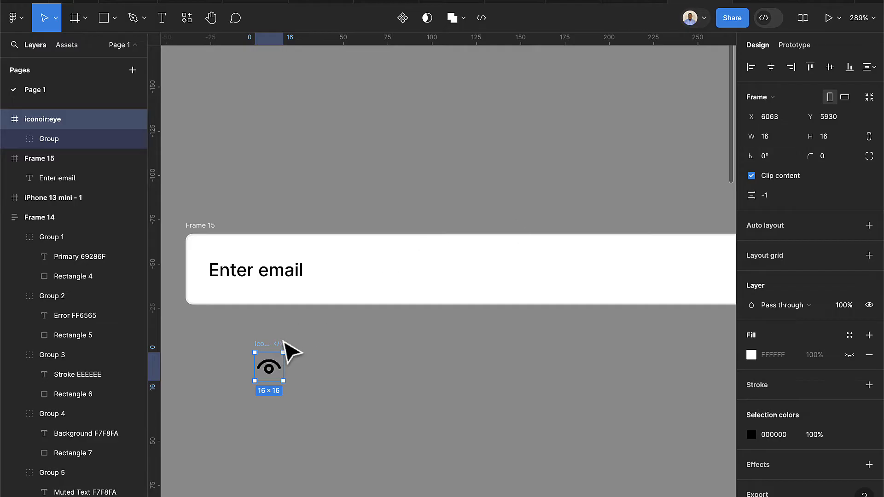
pyautogui.hscroll(-2, 288, 341)
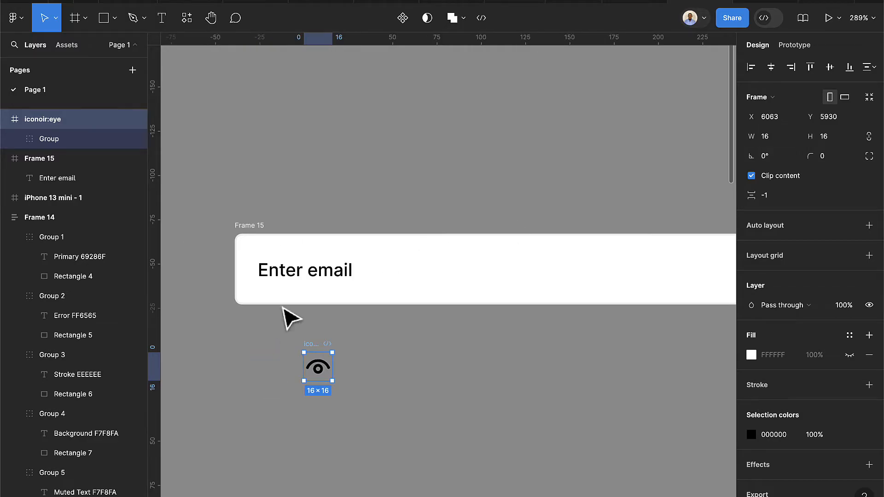
pyautogui.click(409, 20)
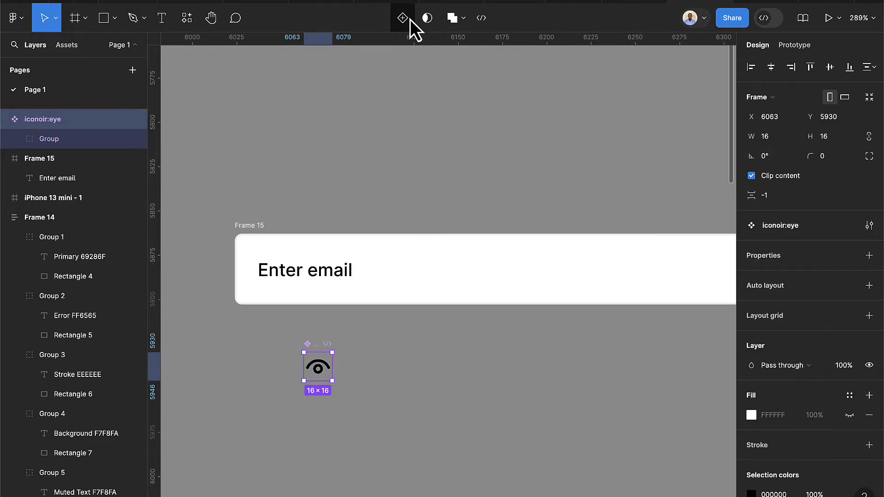
# Name the component 'eye', move it above Frame 15, and show local components in Assets
pyautogui.doubleClick(55, 124)
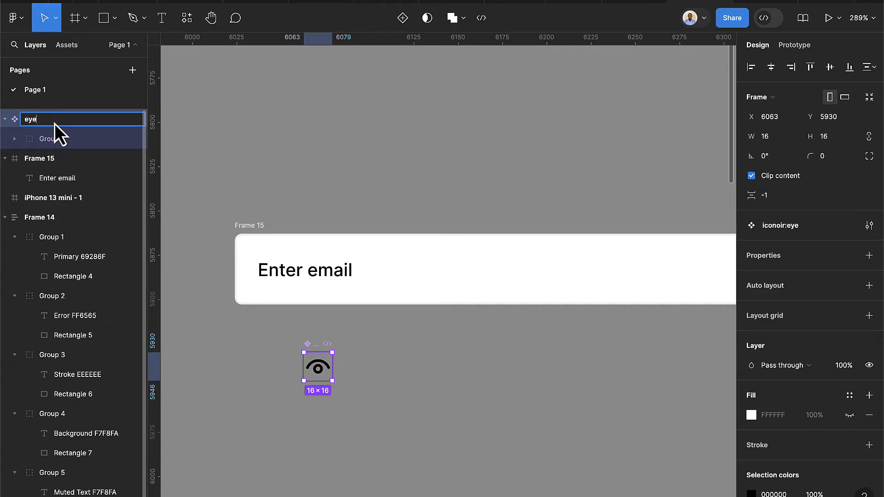
pyautogui.write('eye')
pyautogui.press('Return')
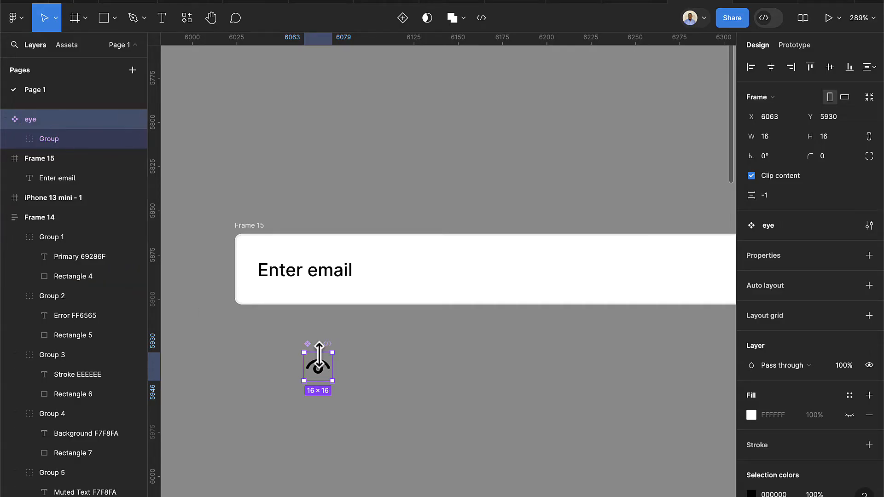
pyautogui.moveTo(322, 360); pyautogui.dragTo(242, 165)
pyautogui.click(73, 47)
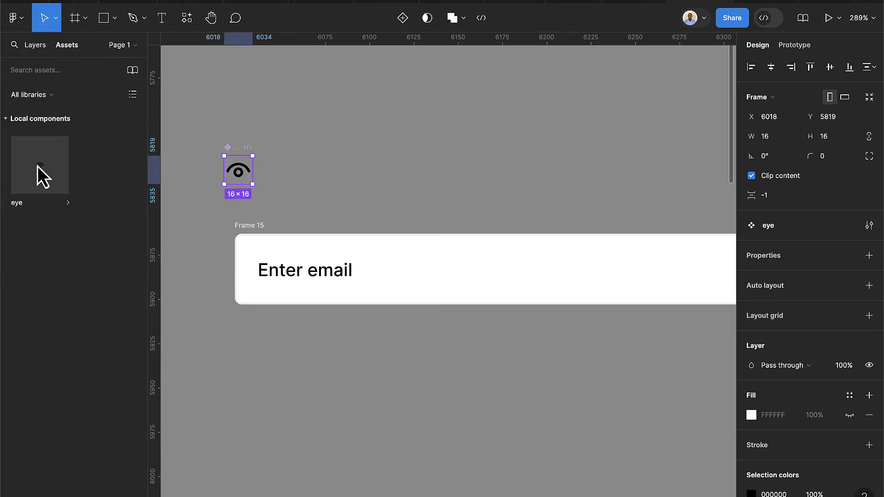
# Place an eye instance inside Frame 15 at the field's right end
pyautogui.moveTo(37, 165); pyautogui.dragTo(608, 274)
pyautogui.hscroll(3, 614, 282)
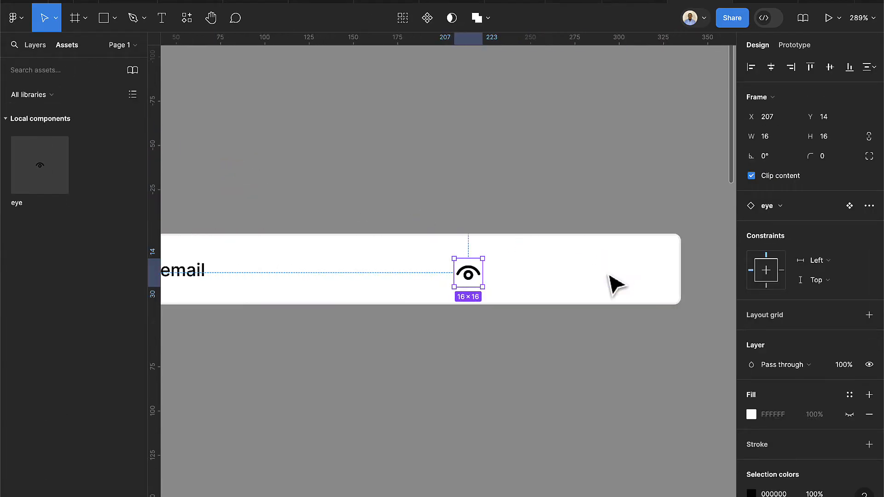
pyautogui.moveTo(468, 283); pyautogui.dragTo(587, 292)
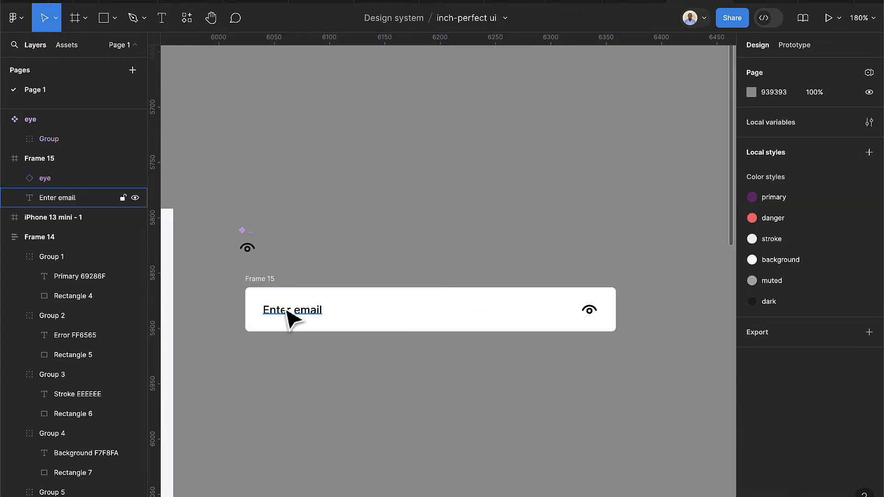
# Apply the muted colour style to both the Enter email placeholder and the eye icon
pyautogui.click(289, 318)
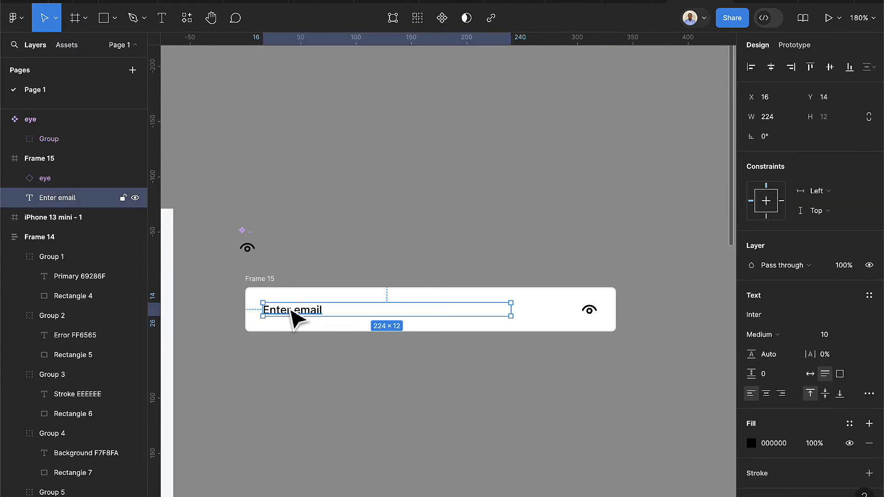
pyautogui.scroll(1, 297, 326)
pyautogui.scroll(1, 300, 326)
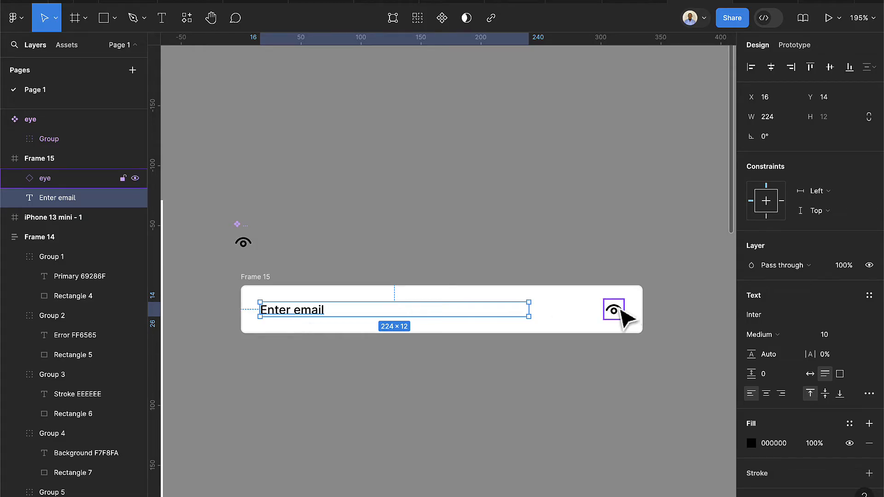
pyautogui.click(621, 312)
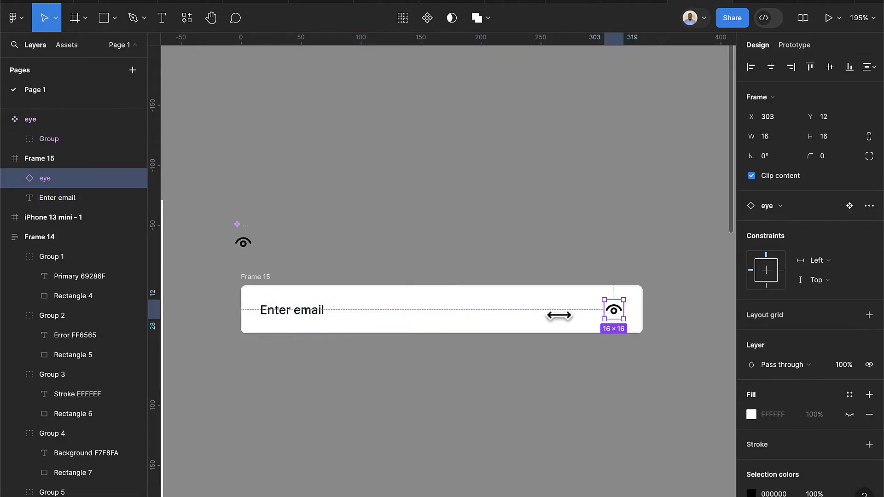
pyautogui.keyDown('shift'); pyautogui.click(322, 317); pyautogui.keyUp('shift')
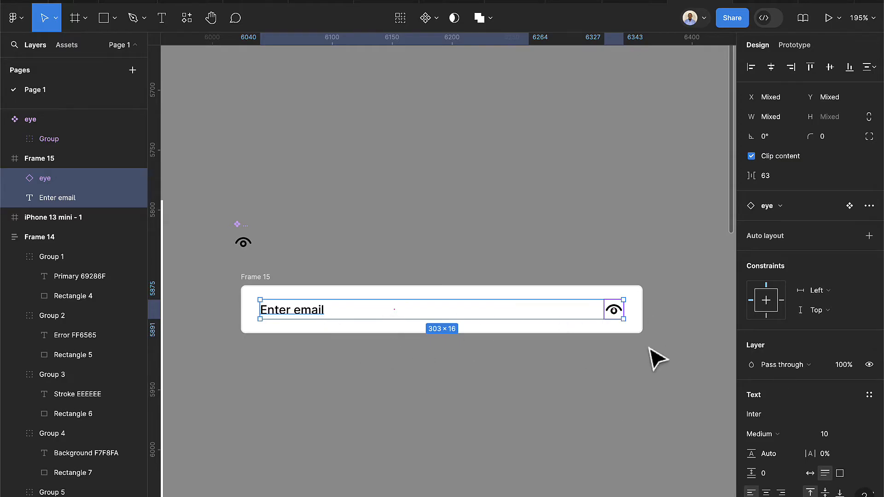
pyautogui.scroll(-5, 795, 443)
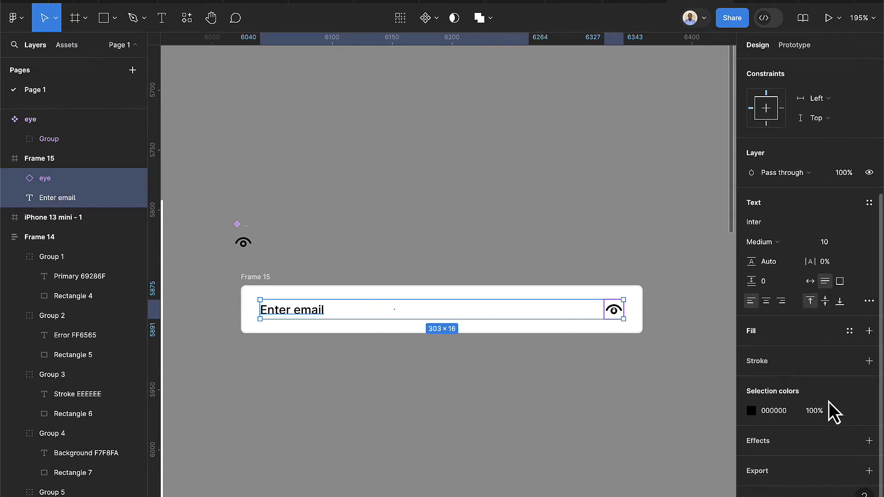
pyautogui.click(849, 411)
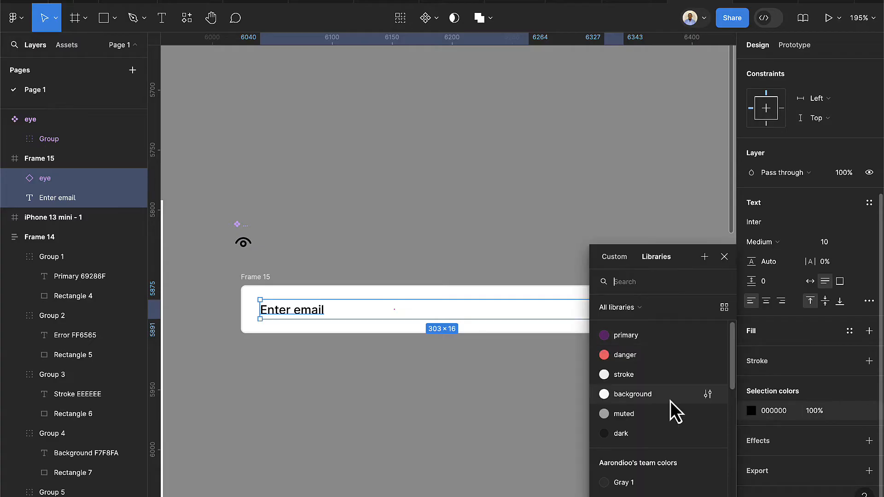
pyautogui.click(635, 416)
pyautogui.click(509, 412)
pyautogui.click(619, 310)
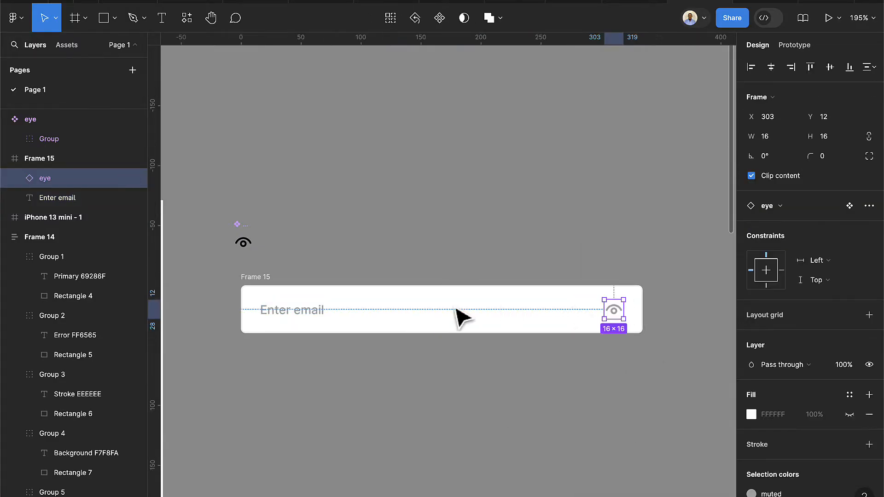
pyautogui.click(323, 317)
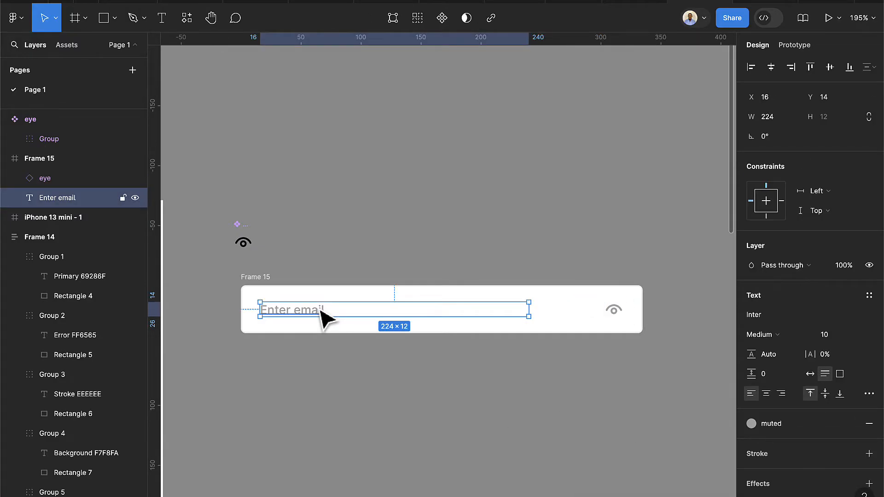
# Draw a 12-wide spacer rectangle at the field's left edge and butt the Enter email text against it
pyautogui.scroll(5, 244, 301)
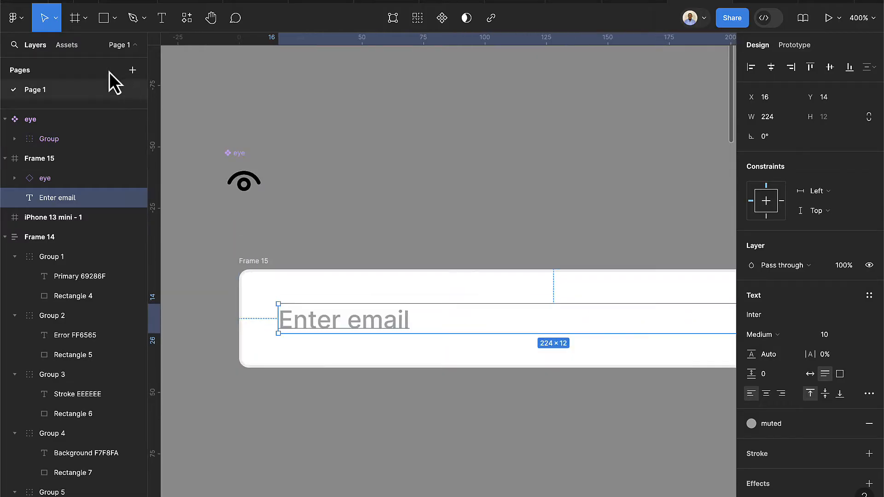
pyautogui.click(105, 23)
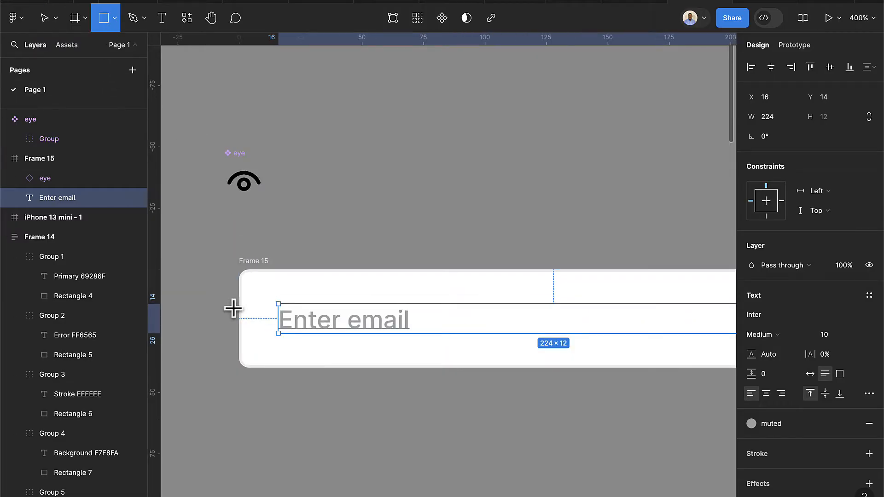
pyautogui.scroll(5, 233, 308)
pyautogui.moveTo(251, 324); pyautogui.dragTo(360, 368)
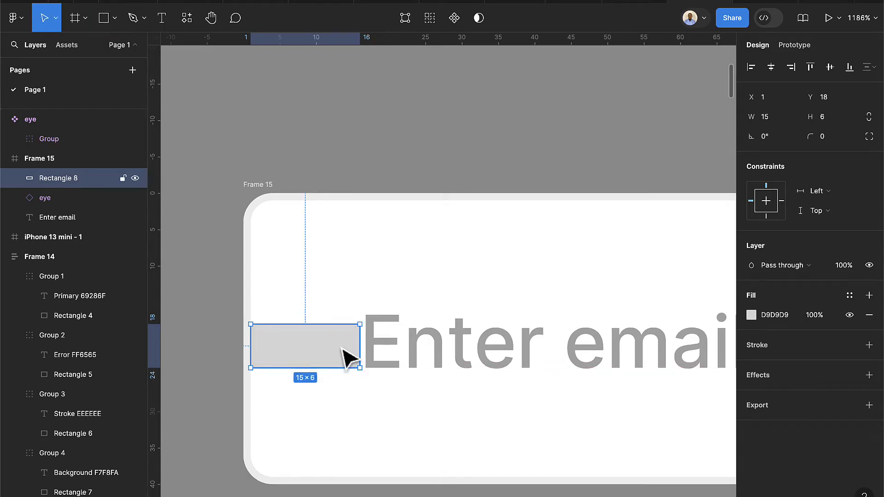
pyautogui.click(772, 119)
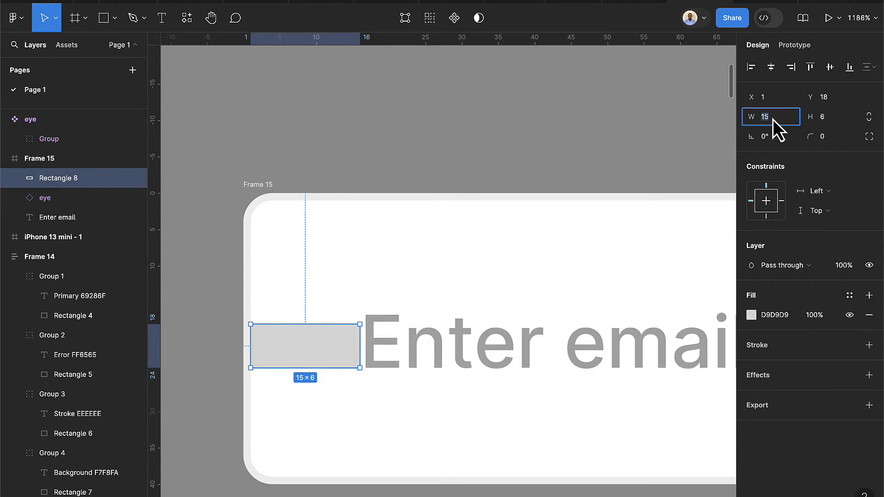
pyautogui.write('12')
pyautogui.press('Return')
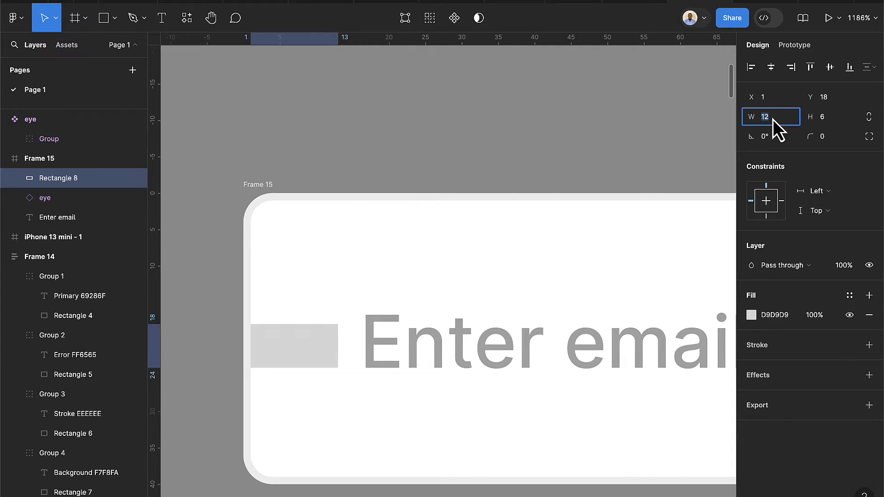
pyautogui.click(433, 347)
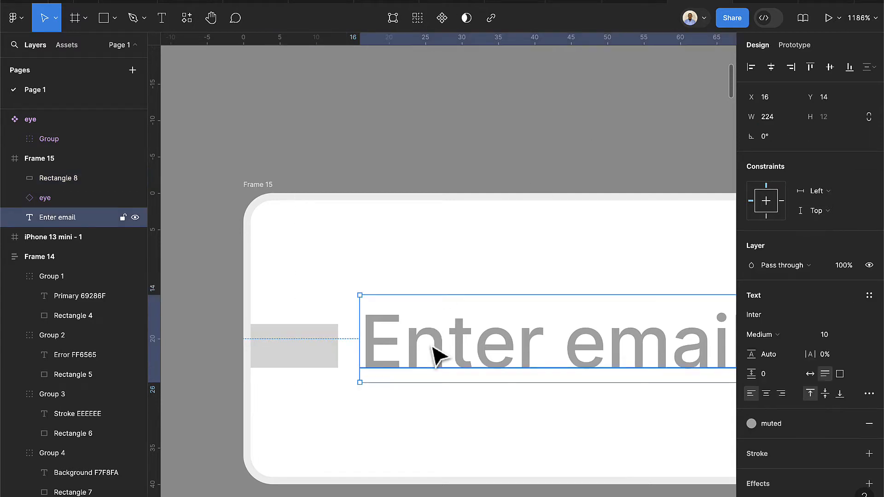
pyautogui.moveTo(438, 345); pyautogui.dragTo(419, 349)
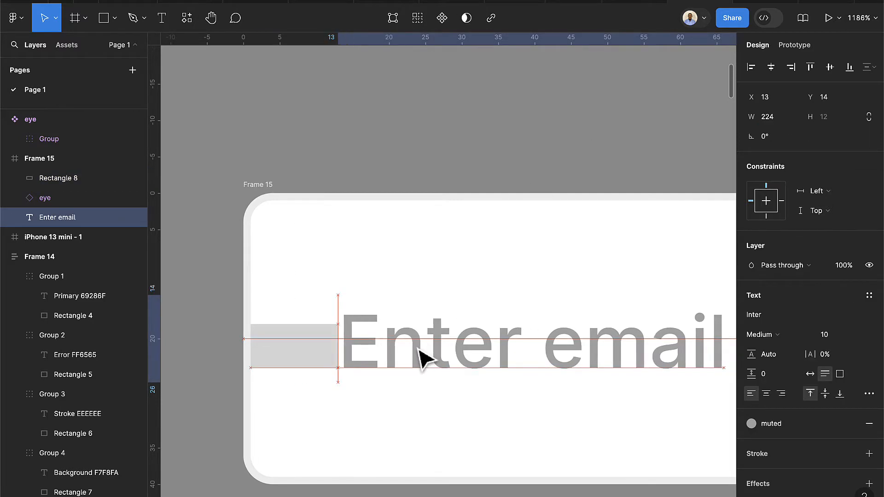
# Move the spacer beside the eye icon and shift the eye against it to x 306
pyautogui.click(315, 361)
pyautogui.scroll(-5, 316, 361)
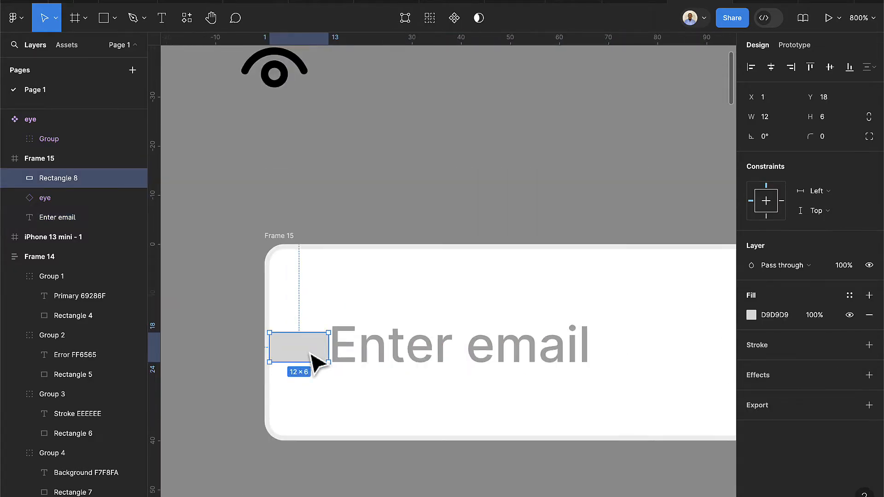
pyautogui.scroll(-2, 315, 362)
pyautogui.scroll(-3, 315, 364)
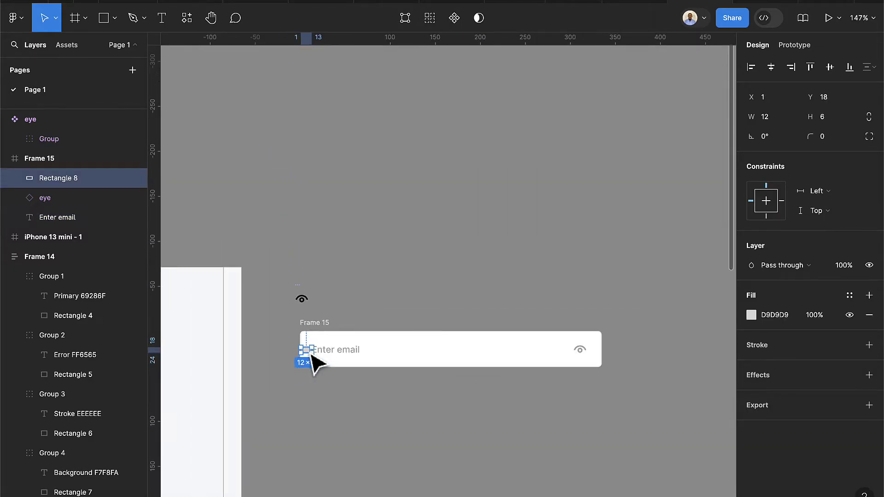
pyautogui.moveTo(313, 361); pyautogui.dragTo(636, 374)
pyautogui.scroll(5, 598, 359)
pyautogui.scroll(5, 598, 354)
pyautogui.click(443, 376)
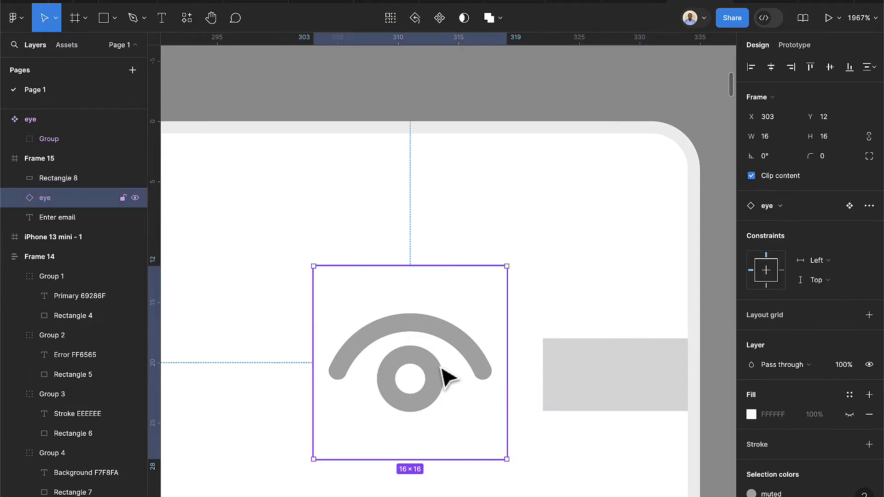
pyautogui.moveTo(442, 368); pyautogui.dragTo(471, 371)
pyautogui.click(624, 387)
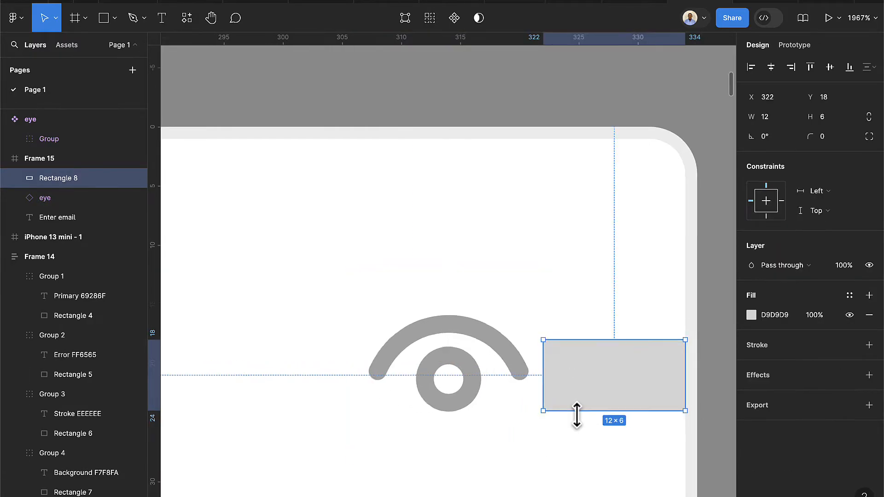
pyautogui.scroll(-3, 621, 404)
# Delete the Rectangle 8 spacer and trial-widen Frame 15, undoing the change
pyautogui.press('Delete')
pyautogui.scroll(-2, 621, 408)
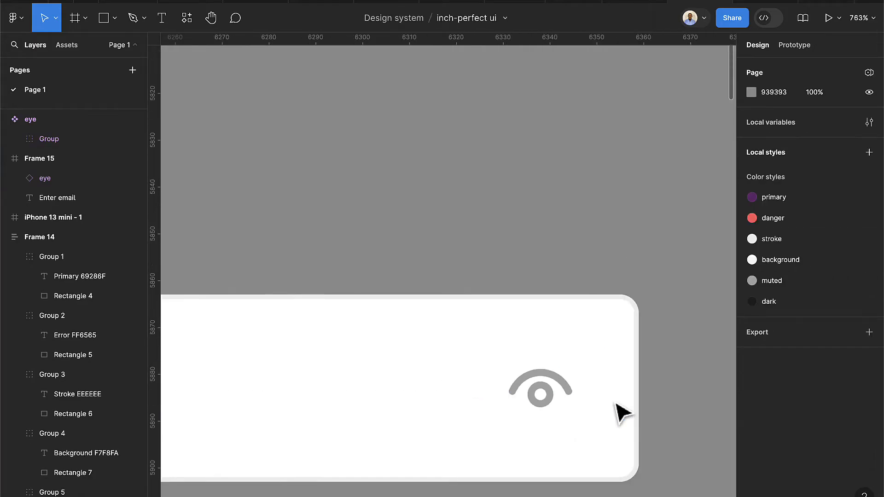
pyautogui.scroll(-5, 621, 411)
pyautogui.scroll(-3, 619, 439)
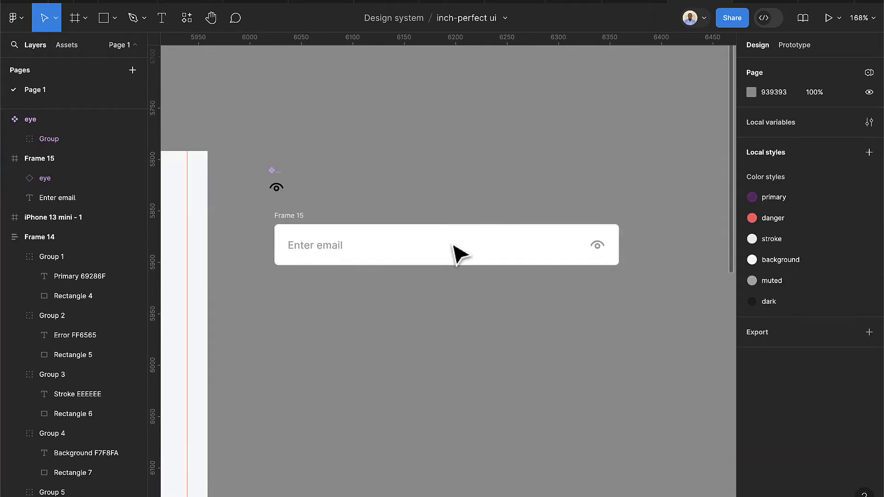
pyautogui.click(296, 224)
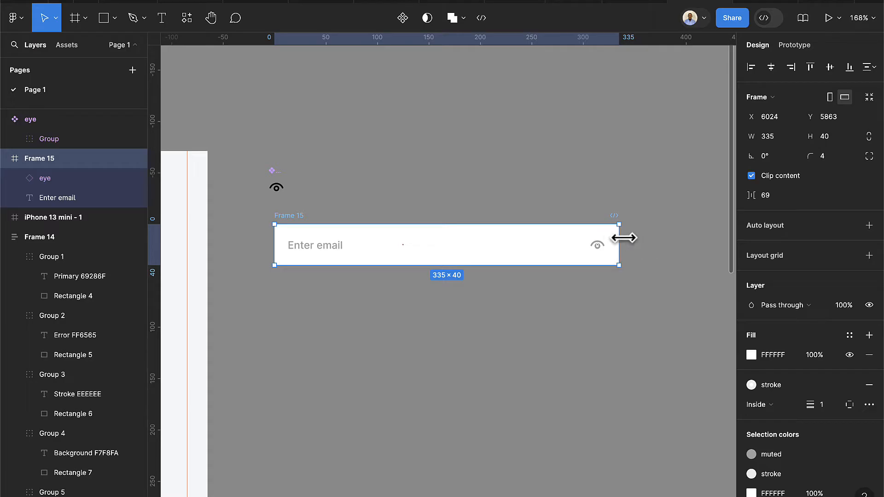
pyautogui.moveTo(622, 241); pyautogui.dragTo(657, 241)
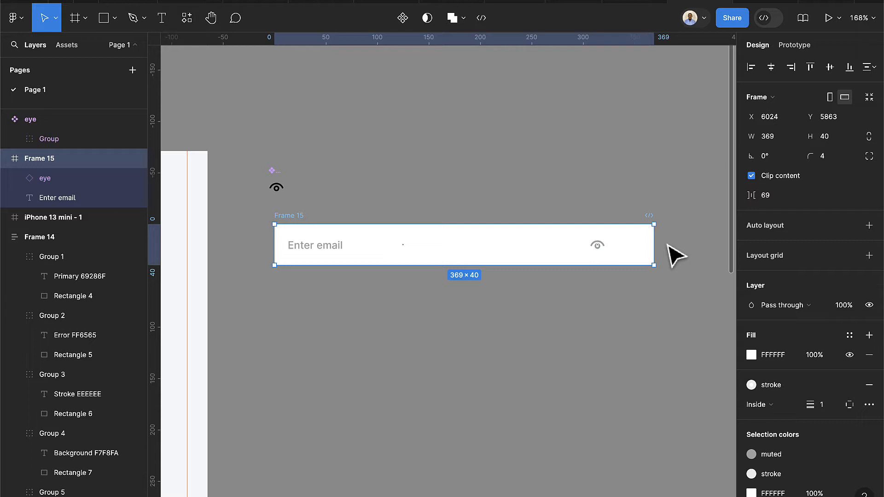
pyautogui.hotkey('ctrl', 'z')
# Set the eye's horizontal constraint to Right and test resizing Frame 15, undoing each resize
pyautogui.click(598, 247)
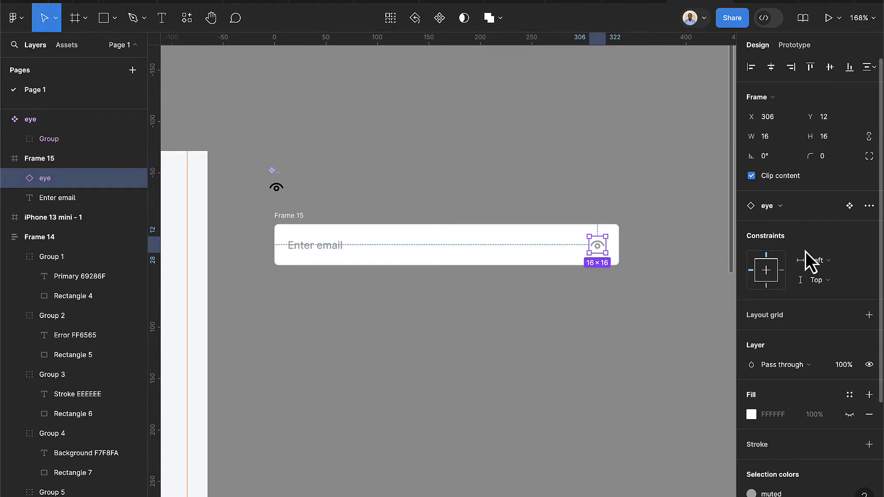
pyautogui.click(846, 273)
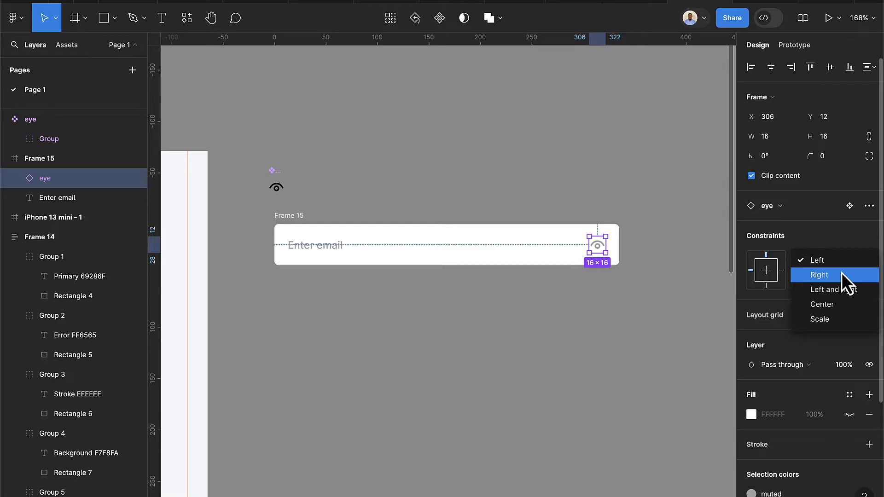
pyautogui.click(834, 273)
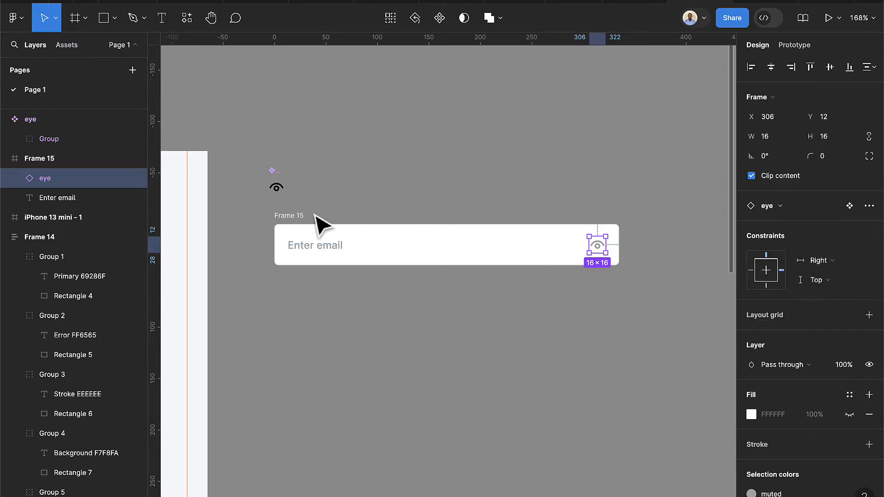
pyautogui.click(287, 216)
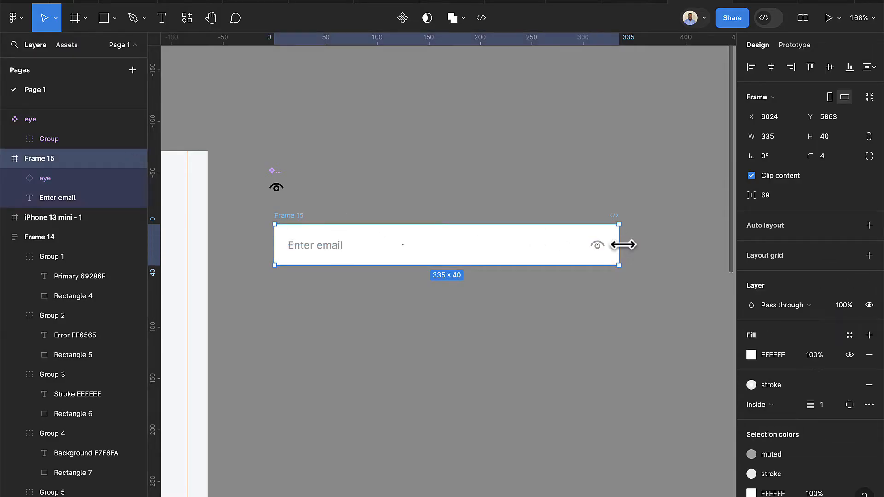
pyautogui.moveTo(635, 246); pyautogui.dragTo(675, 245)
pyautogui.hotkey('ctrl', 'z')
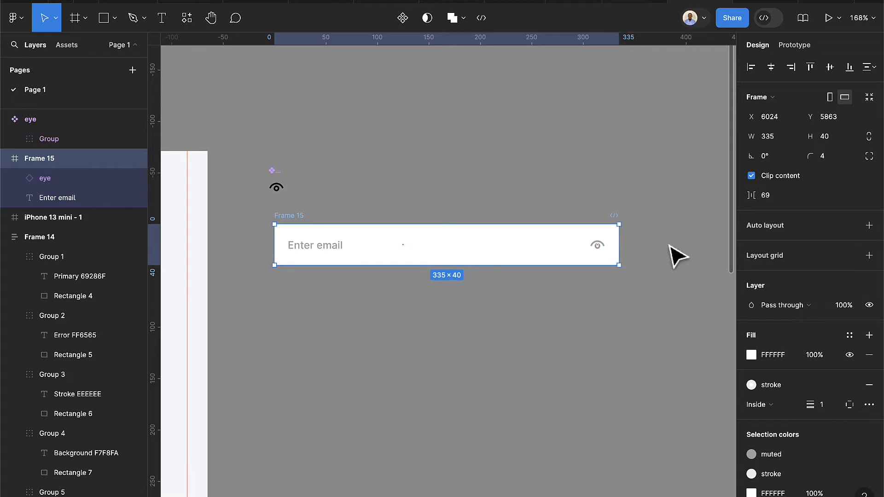
pyautogui.click(336, 253)
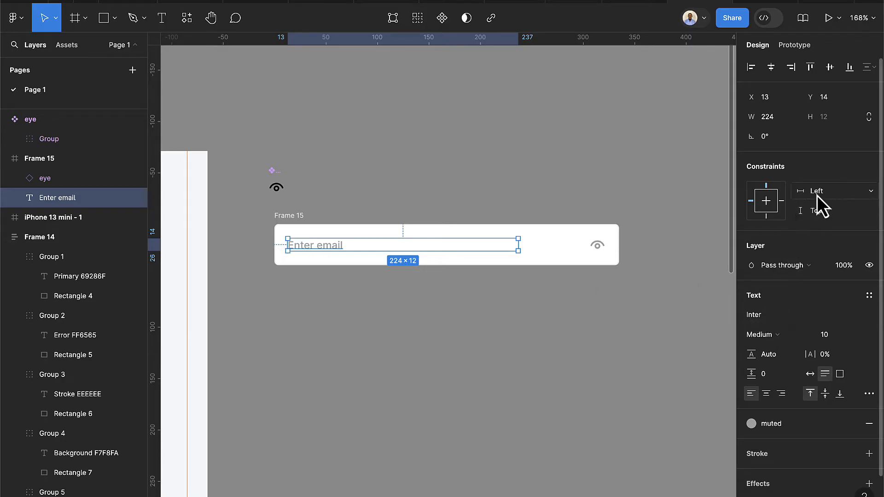
pyautogui.click(295, 225)
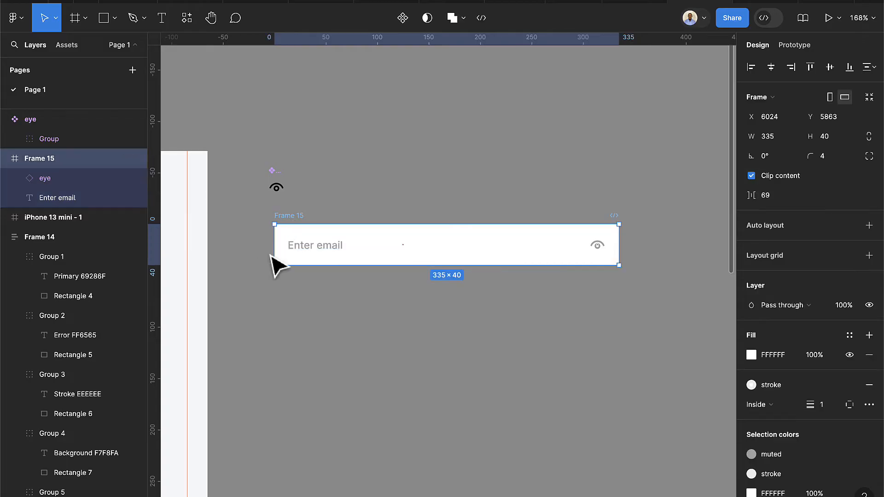
pyautogui.moveTo(274, 248); pyautogui.dragTo(247, 251)
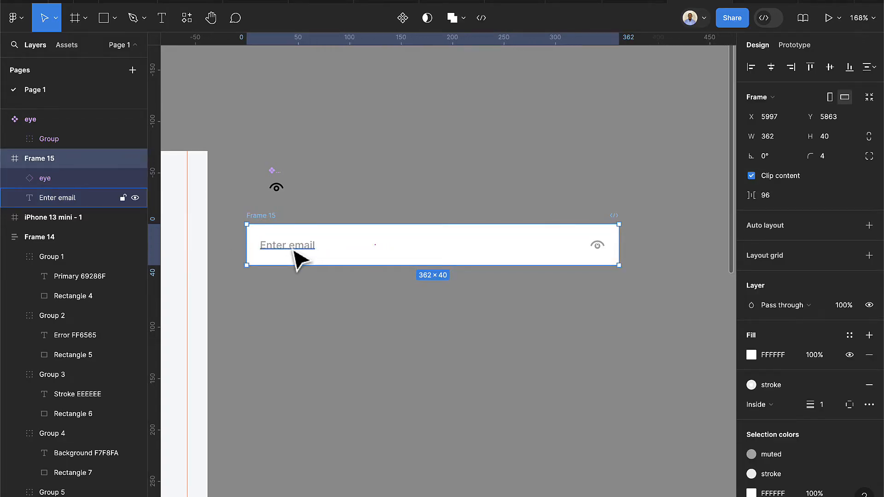
pyautogui.hotkey('ctrl', 'z')
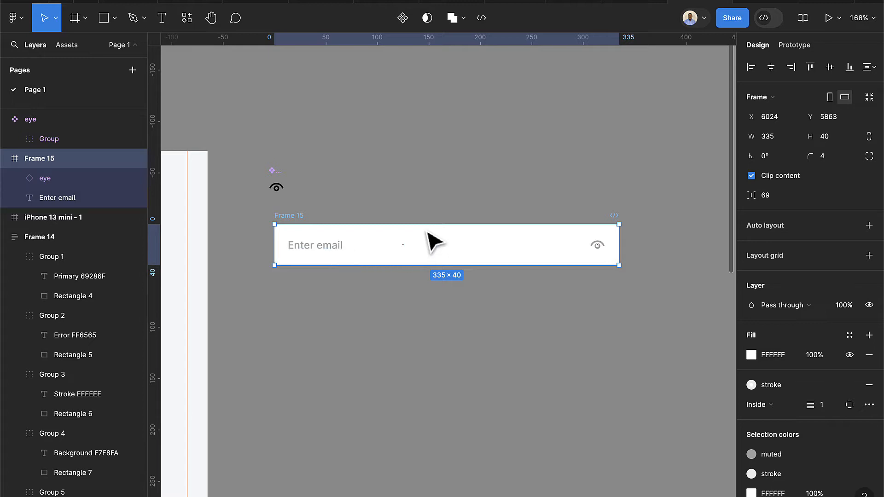
pyautogui.moveTo(423, 219); pyautogui.dragTo(418, 189)
pyautogui.hotkey('ctrl', 'z')
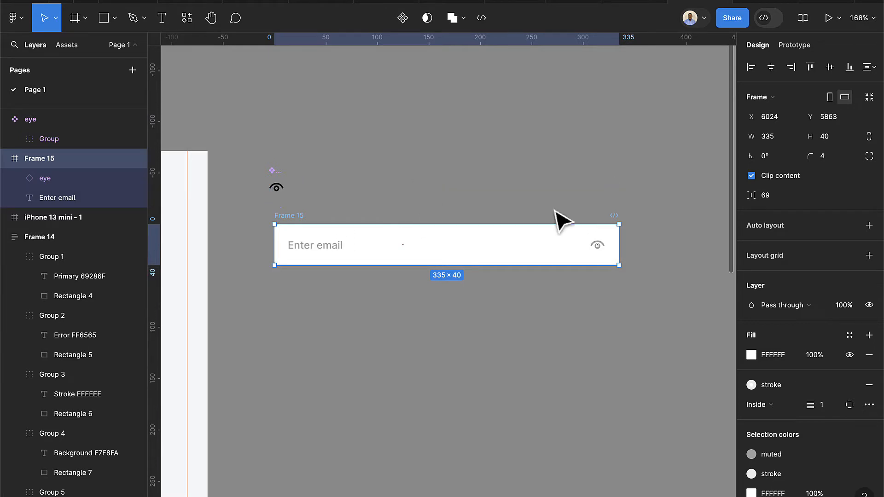
# Set the eye icon's vertical constraint to Center
pyautogui.click(598, 246)
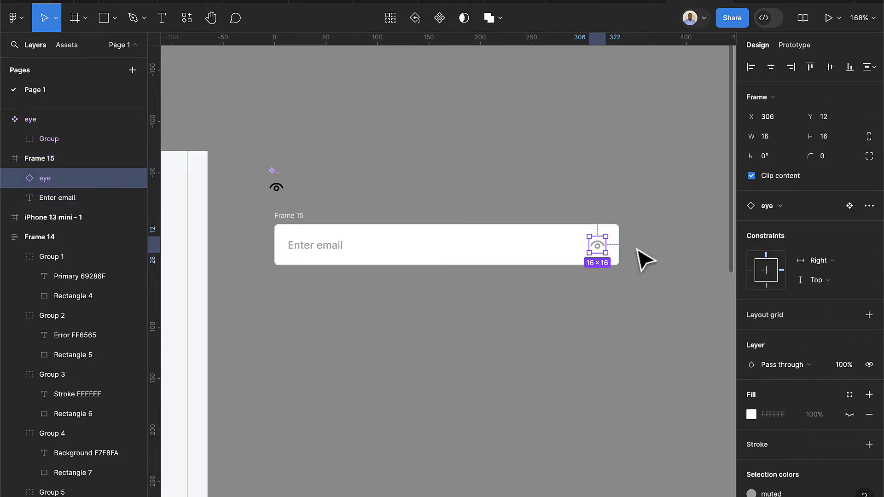
pyautogui.click(840, 285)
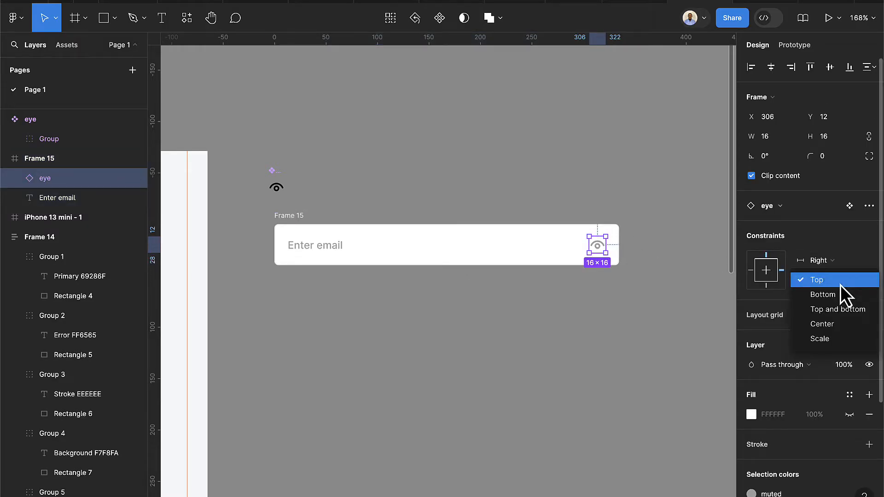
pyautogui.click(838, 325)
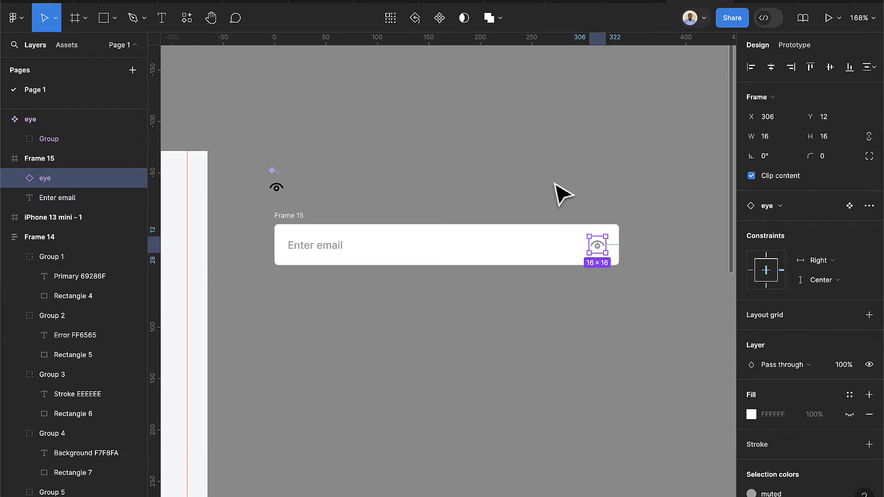
# Center the Enter email text vertically, test by stretching the field, then nudge the field down-right
pyautogui.click(322, 247)
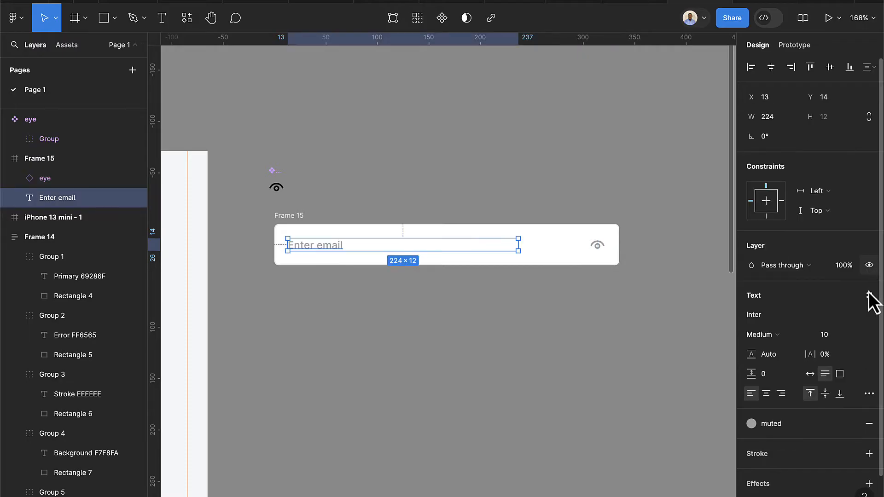
pyautogui.click(821, 216)
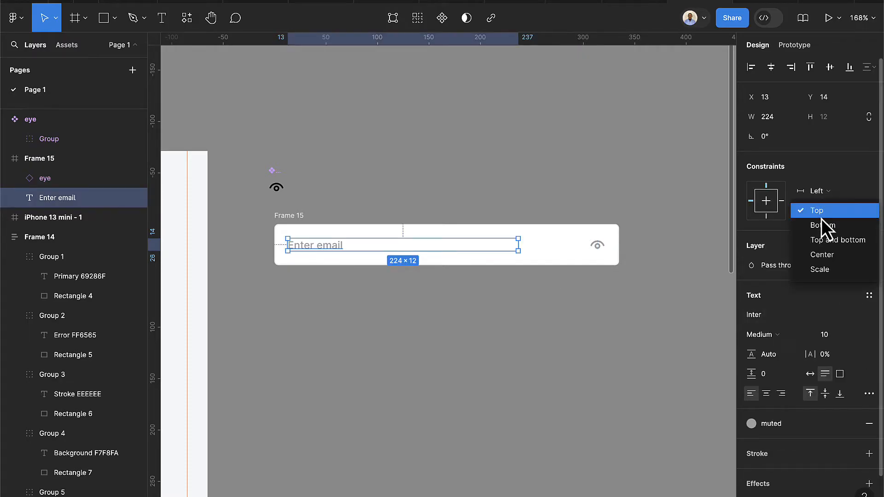
pyautogui.click(827, 253)
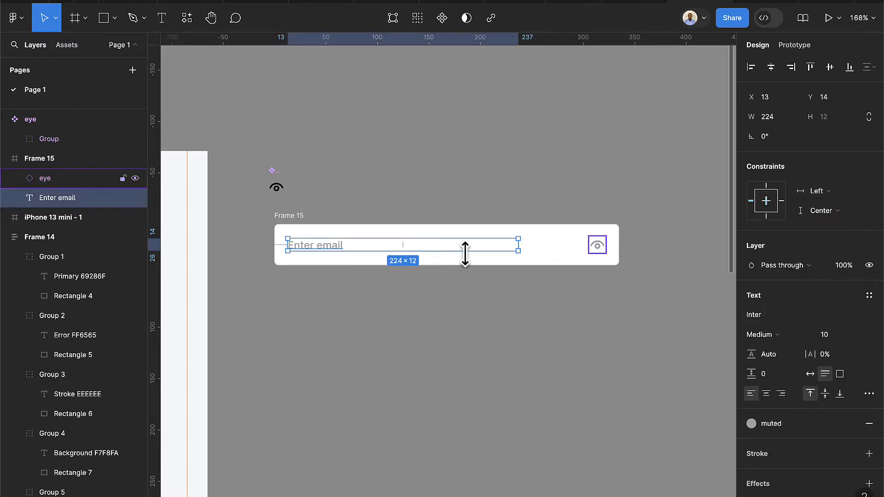
pyautogui.click(297, 226)
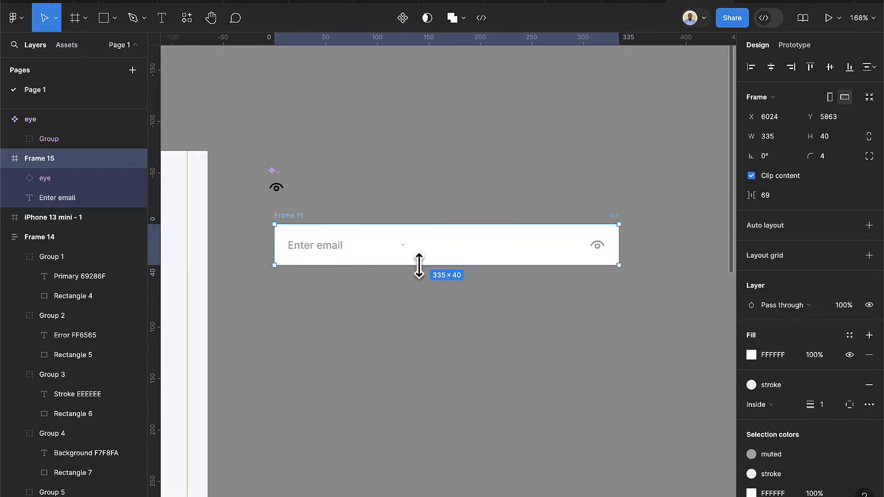
pyautogui.moveTo(419, 269); pyautogui.dragTo(424, 298)
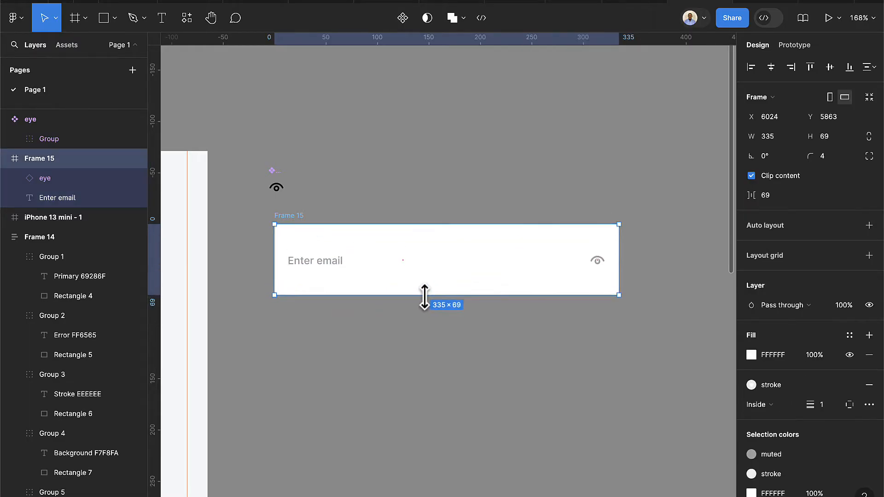
pyautogui.hotkey('ctrl', 'z')
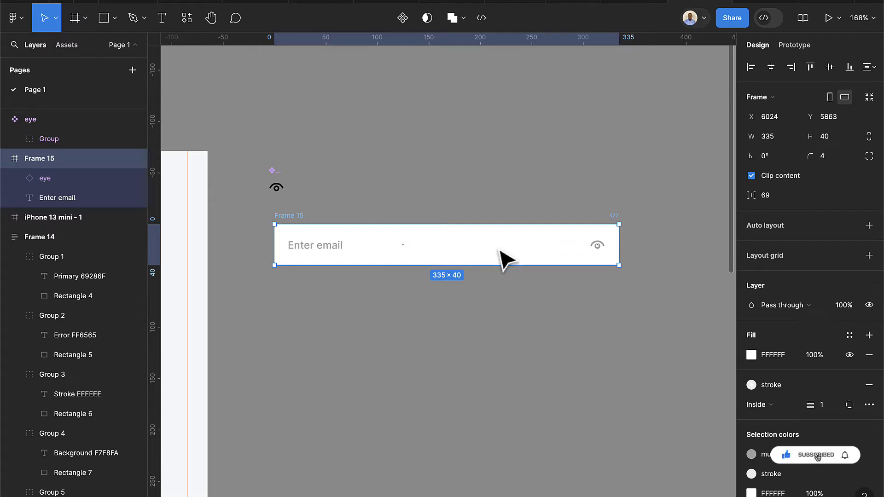
pyautogui.moveTo(500, 251); pyautogui.dragTo(506, 281)
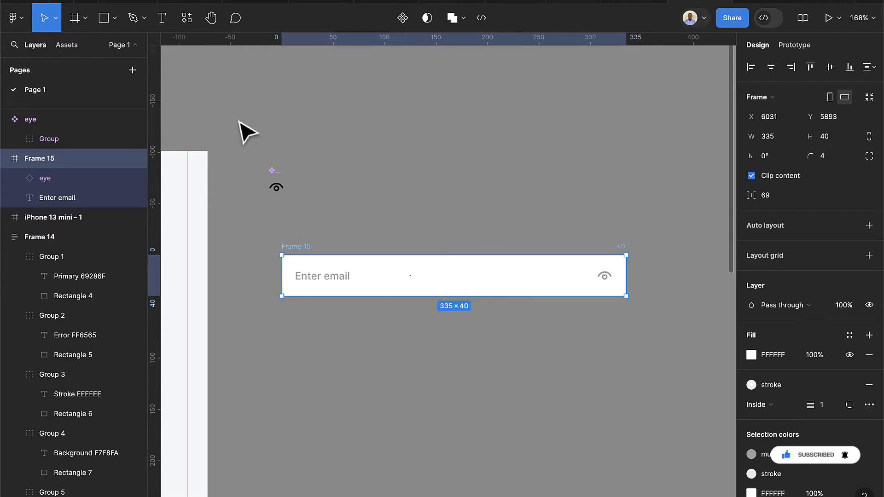
# Add a 'Label' text with the dark colour style, aligned to the email field's left edge
pyautogui.click(161, 18)
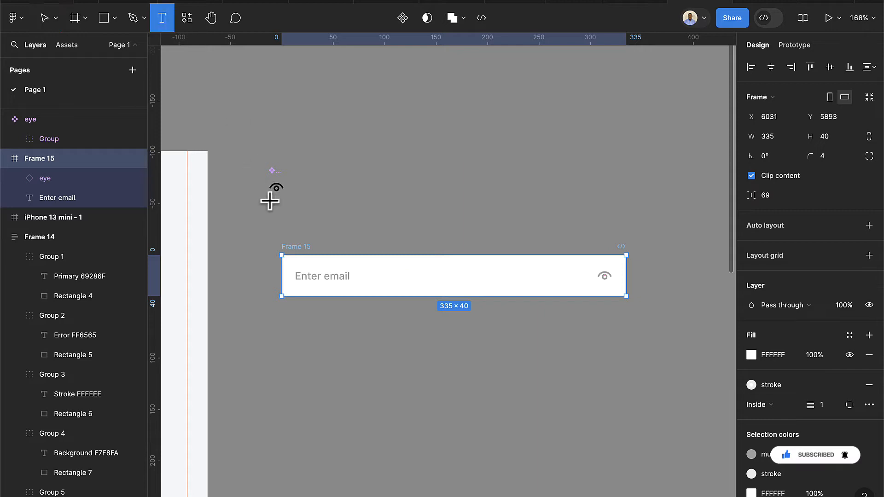
pyautogui.click(284, 228)
pyautogui.write('Label')
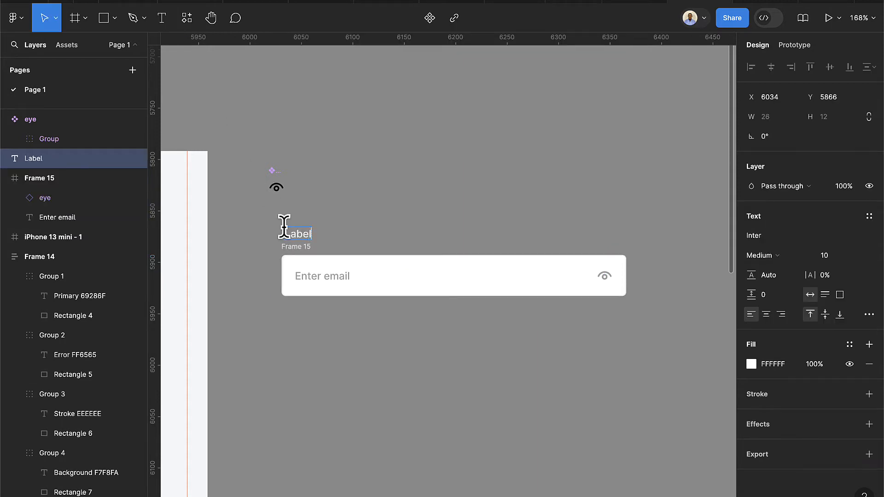
pyautogui.press('Escape')
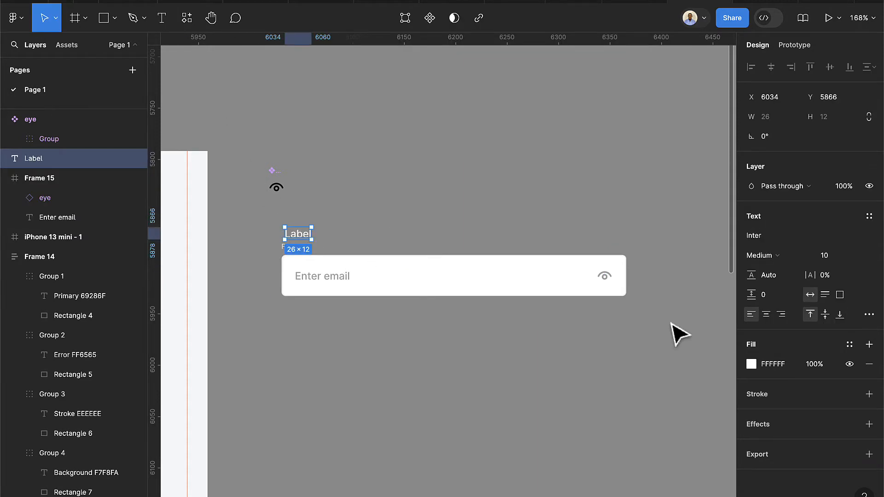
pyautogui.click(847, 347)
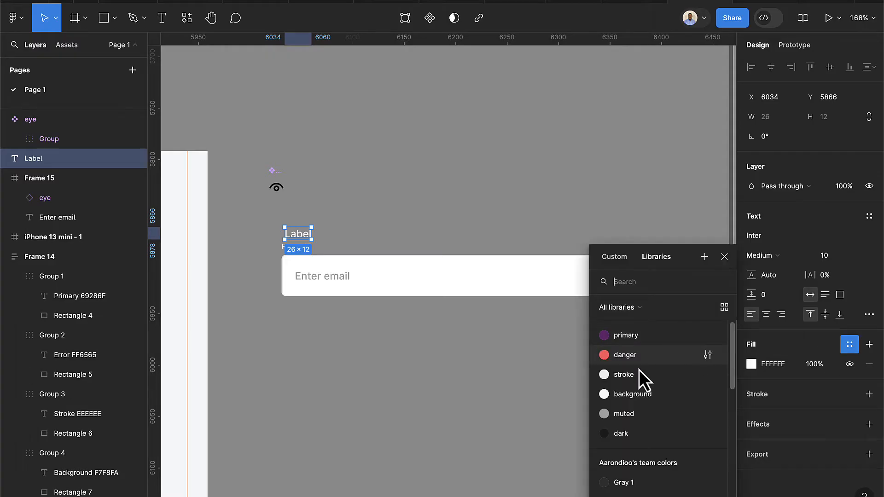
pyautogui.click(621, 433)
pyautogui.scroll(3, 290, 238)
pyautogui.moveTo(316, 245); pyautogui.dragTo(306, 354)
# Duplicate Label below the field and change the copy's text to 'Message'
pyautogui.hotkey('ctrl', 'd')
pyautogui.doubleClick(303, 350)
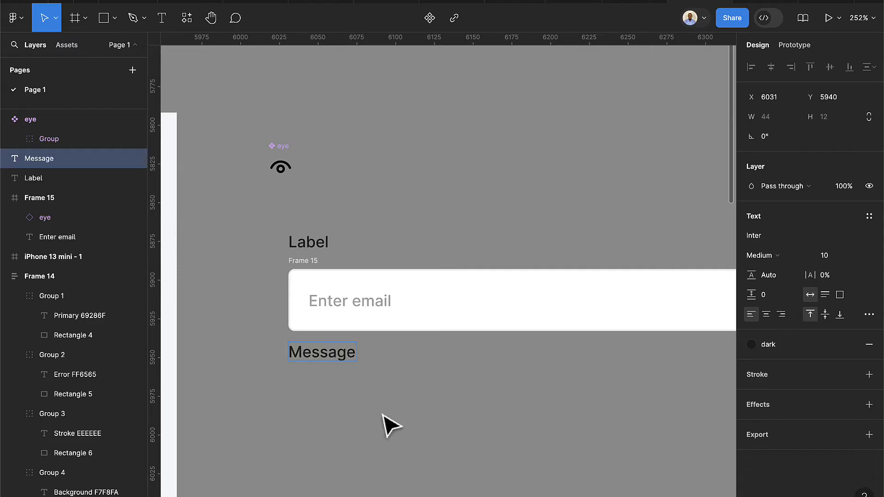
pyautogui.press('Escape')
pyautogui.click(835, 254)
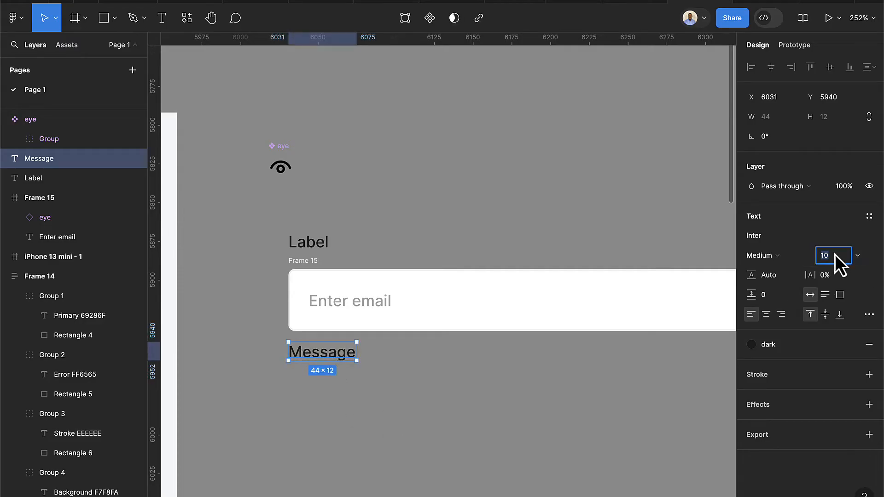
# Set the Message text's font size to 8
pyautogui.write('8')
pyautogui.press('Return')
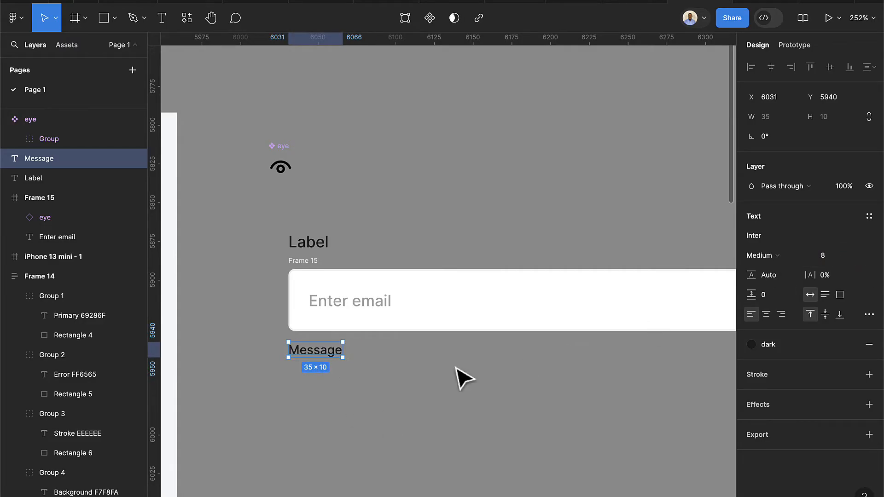
pyautogui.click(341, 377)
pyautogui.scroll(1, 336, 391)
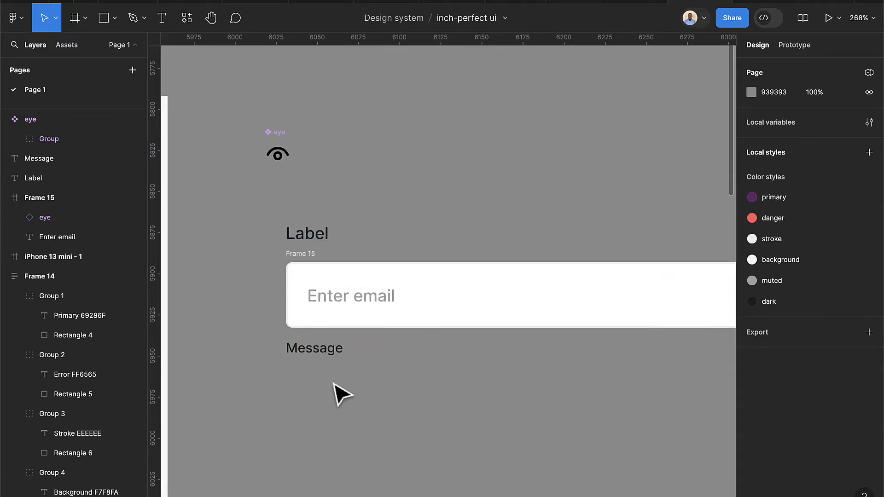
# Wrap Message, the email field and Label in a vertical auto-layout frame with a 4 gap
pyautogui.click(334, 364)
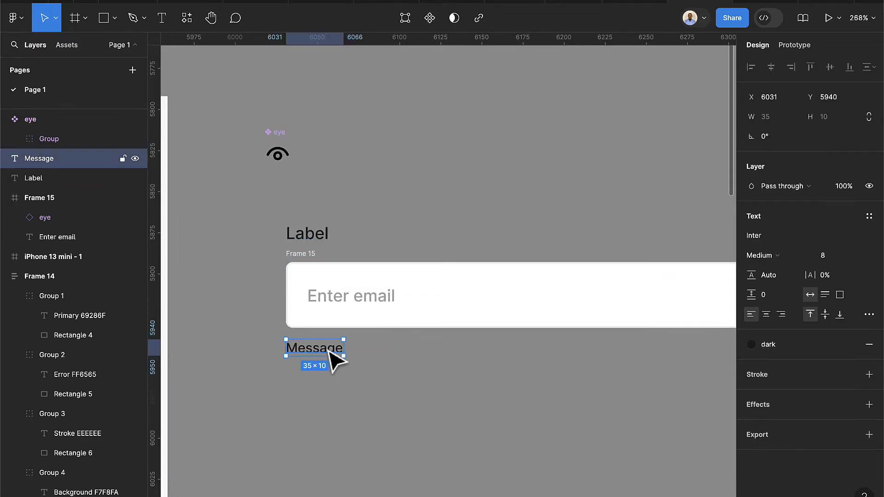
pyautogui.keyDown('shift'); pyautogui.click(304, 255); pyautogui.keyUp('shift')
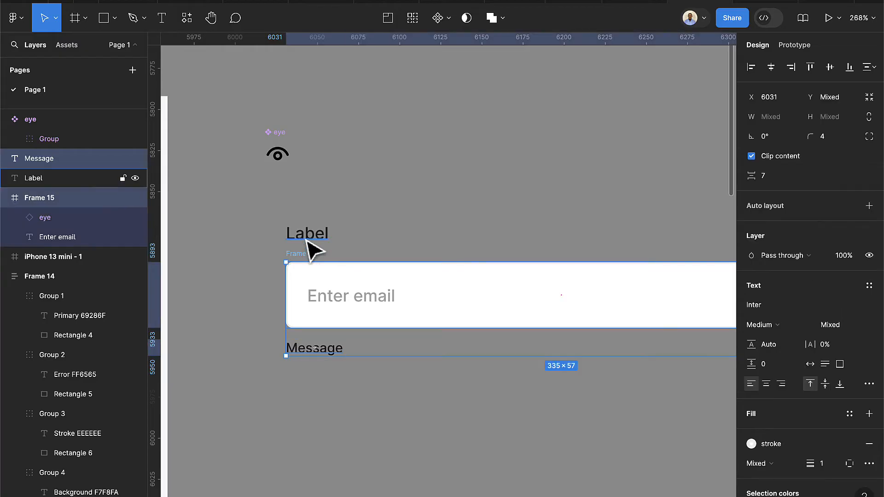
pyautogui.keyDown('shift'); pyautogui.click(306, 238); pyautogui.keyUp('shift')
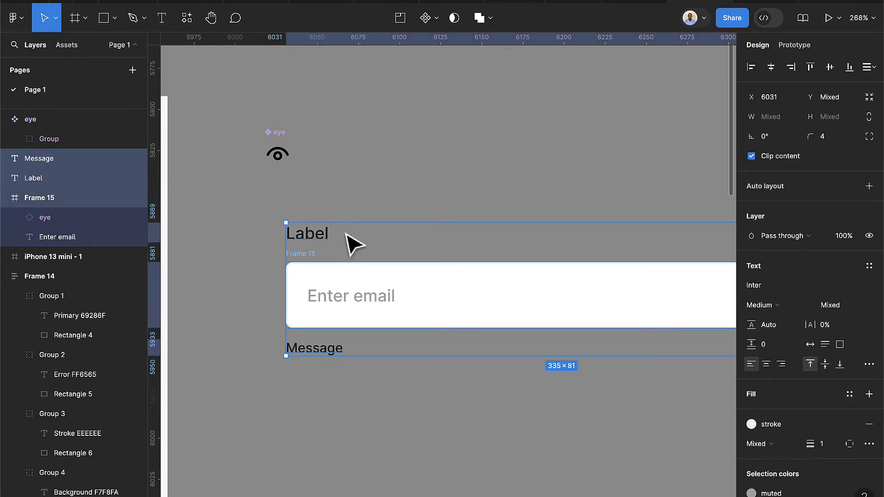
pyautogui.hotkey('shift', 'a')
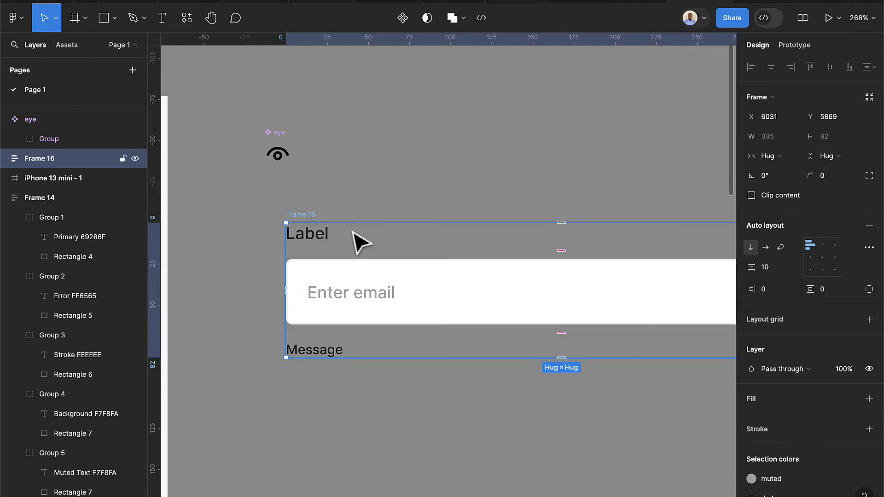
pyautogui.click(770, 269)
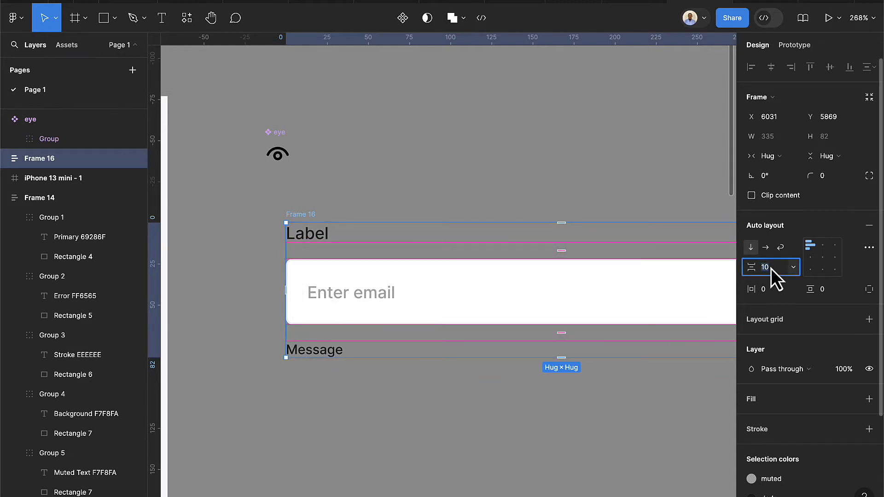
pyautogui.write('4')
pyautogui.press('Return')
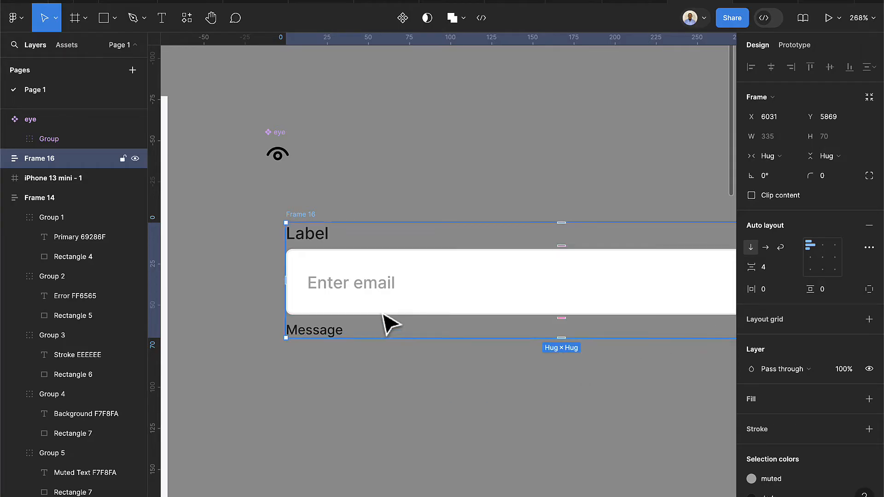
pyautogui.scroll(-1, 400, 325)
pyautogui.scroll(-5, 497, 321)
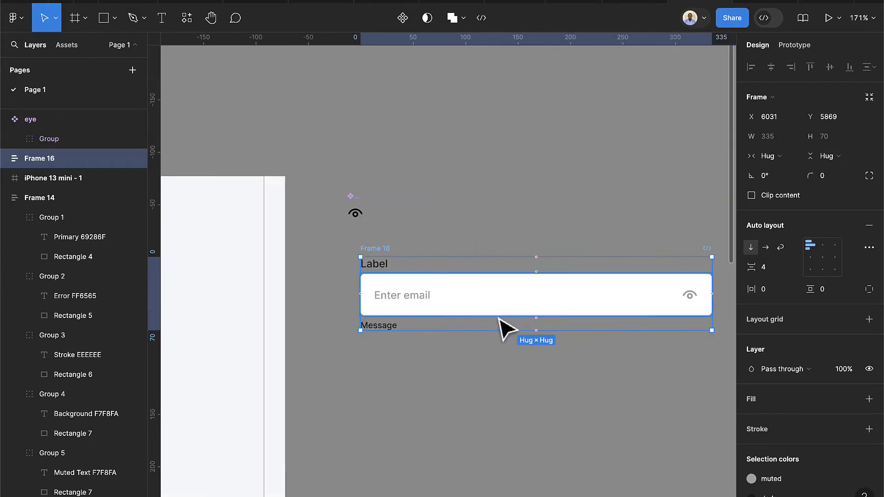
# Widen Frame 16 and try making the email field fill its width, then undo both
pyautogui.hscroll(2, 525, 329)
pyautogui.hscroll(5, 663, 294)
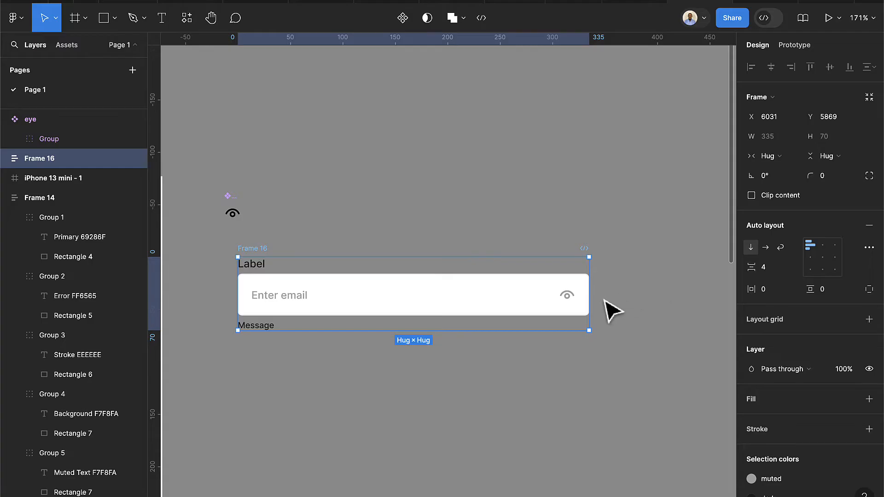
pyautogui.moveTo(590, 300); pyautogui.dragTo(663, 299)
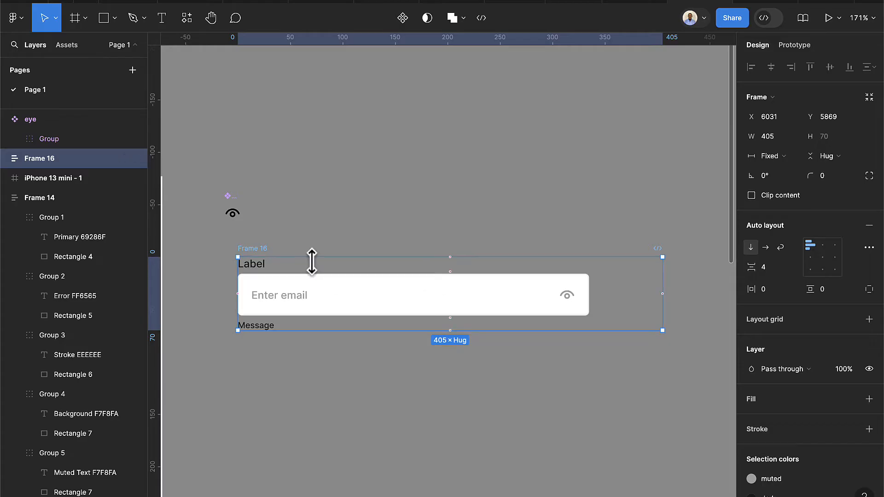
pyautogui.click(438, 302)
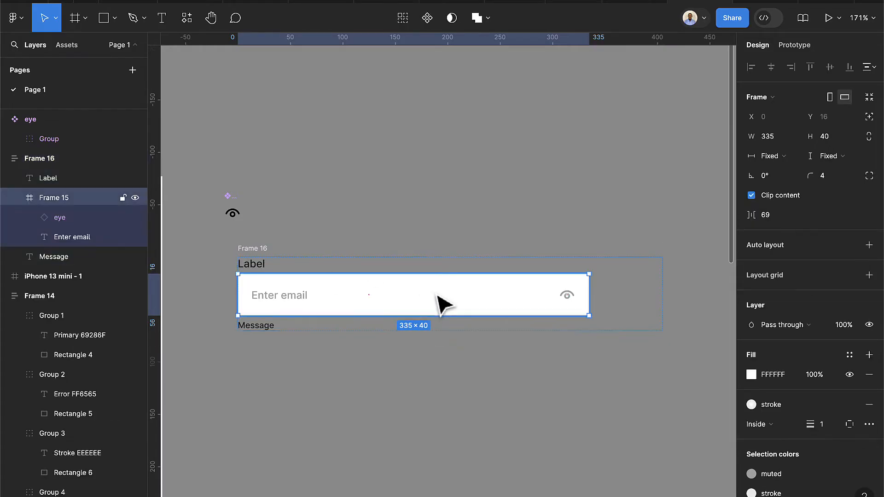
pyautogui.click(797, 154)
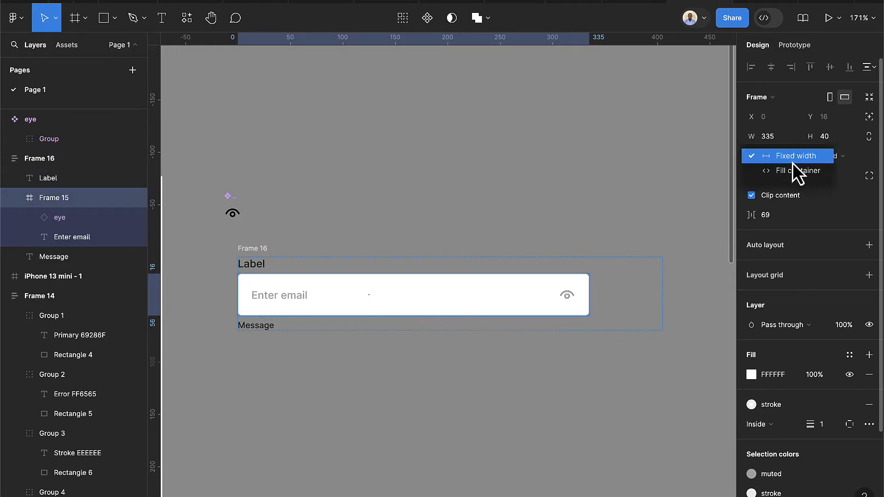
pyautogui.click(792, 164)
pyautogui.click(792, 159)
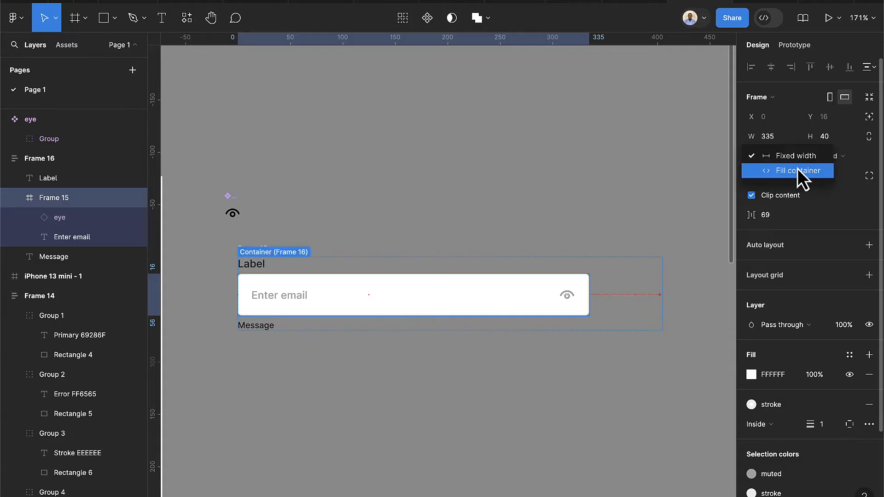
pyautogui.click(797, 169)
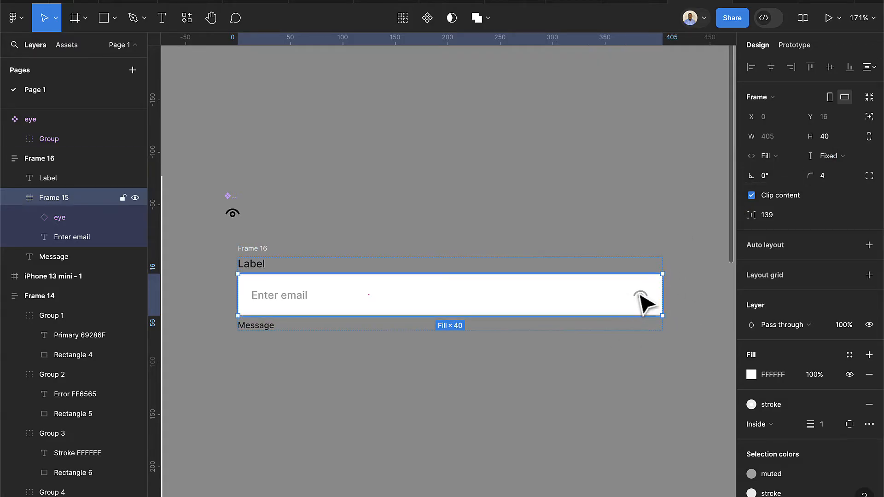
pyautogui.click(625, 374)
pyautogui.hotkey('ctrl', 'z')
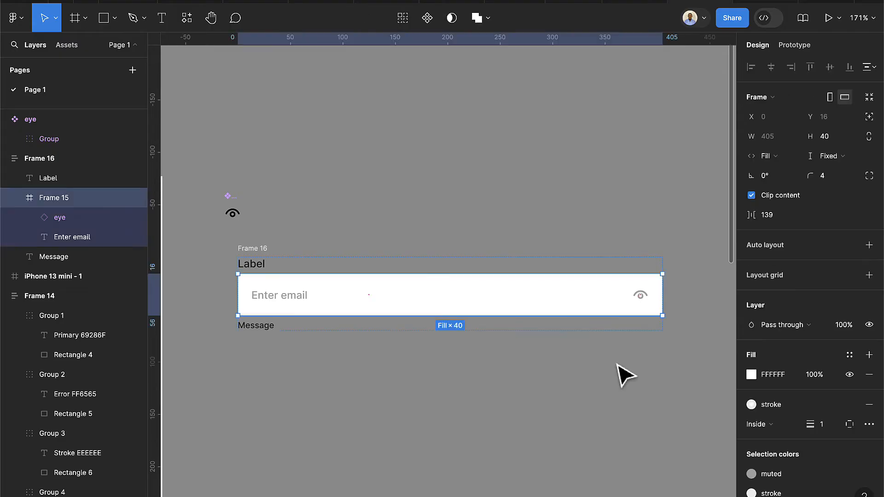
pyautogui.hotkey('ctrl', 'z')
pyautogui.press('Escape')
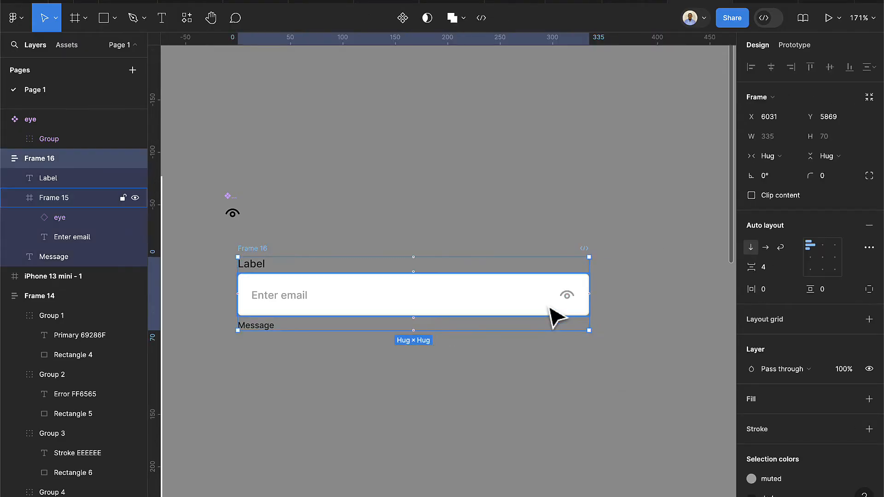
# Make the email field fill the width and set Frame 16 to a fixed 355 wide
pyautogui.click(555, 315)
pyautogui.click(769, 158)
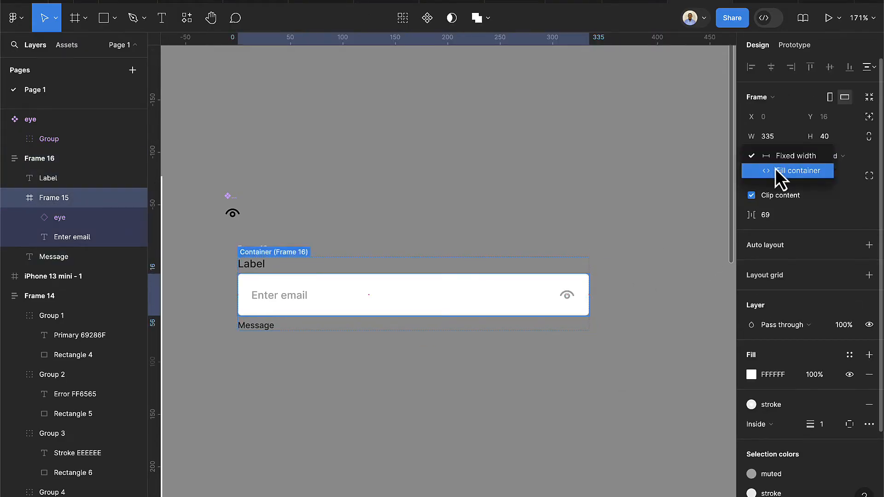
pyautogui.click(775, 170)
pyautogui.click(474, 362)
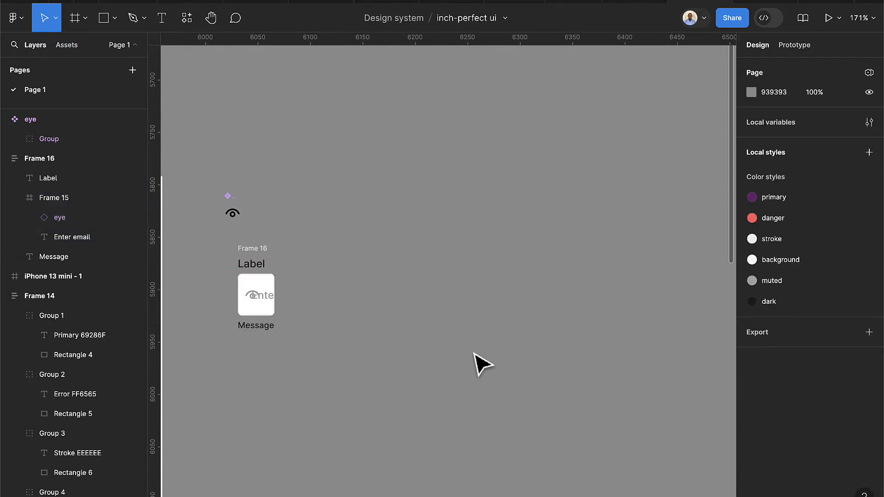
pyautogui.click(269, 269)
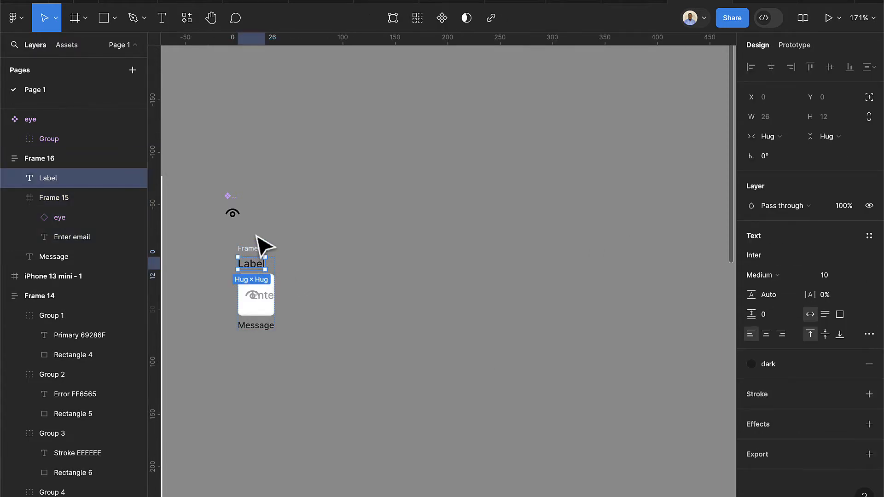
pyautogui.click(261, 249)
pyautogui.moveTo(275, 282); pyautogui.dragTo(558, 279)
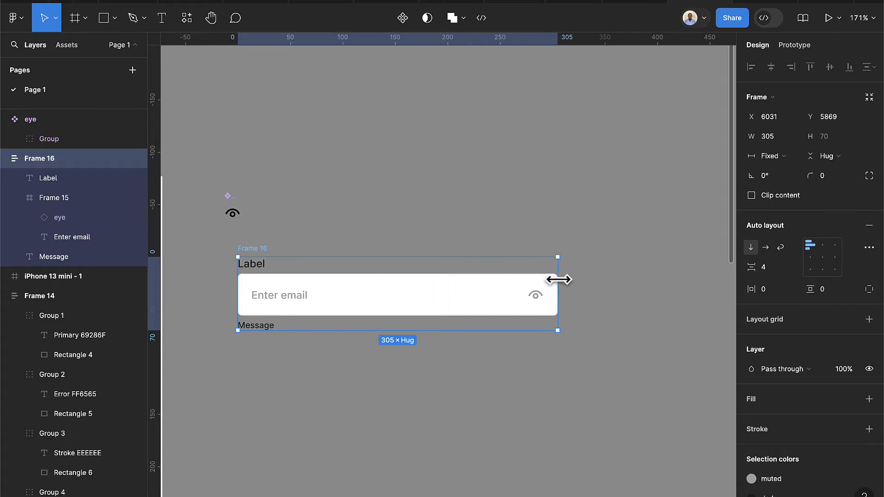
pyautogui.click(771, 135)
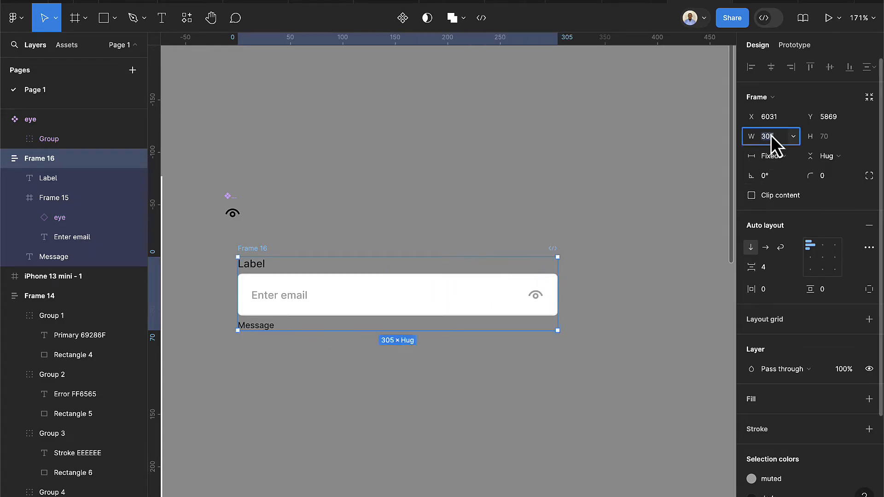
pyautogui.write('355')
pyautogui.press('Return')
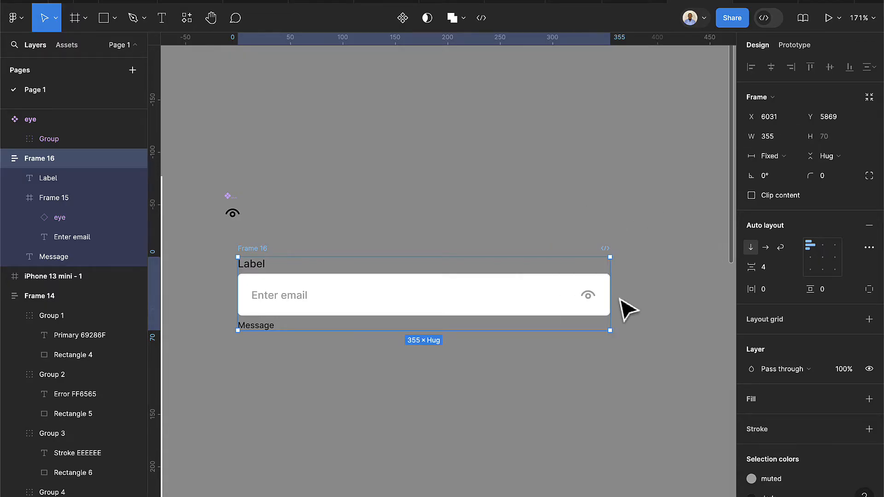
pyautogui.moveTo(611, 297)
pyautogui.mouseDown()
pyautogui.moveTo(685, 293)
pyautogui.moveTo(529, 298)
pyautogui.moveTo(610, 299)
pyautogui.mouseUp()
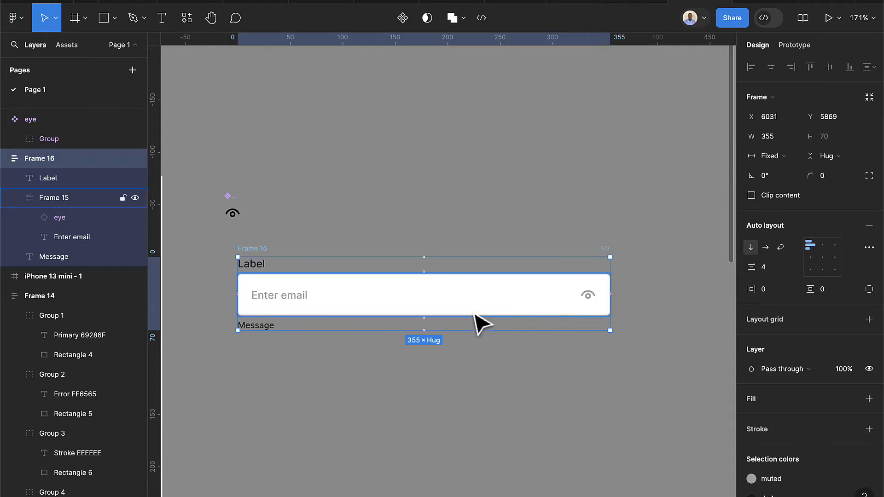
pyautogui.click(445, 391)
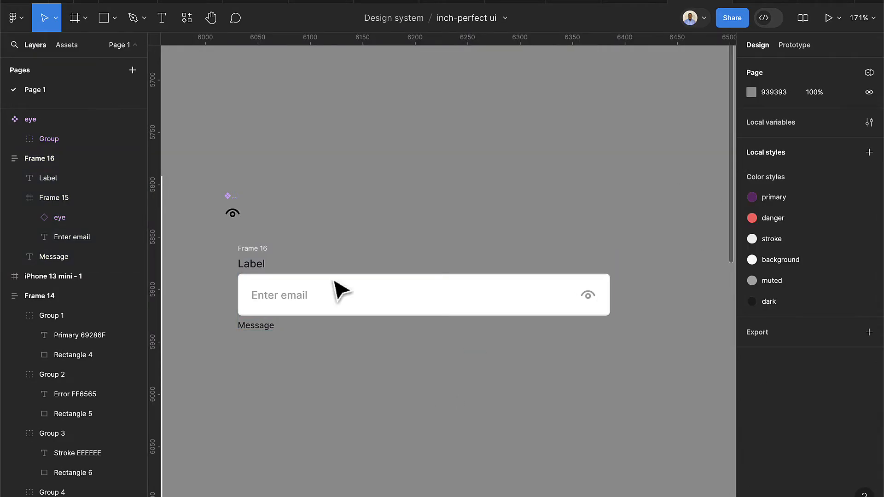
# Create a component from Frame 16 and rename it from 'Frame 16' to 'Input'
pyautogui.click(263, 252)
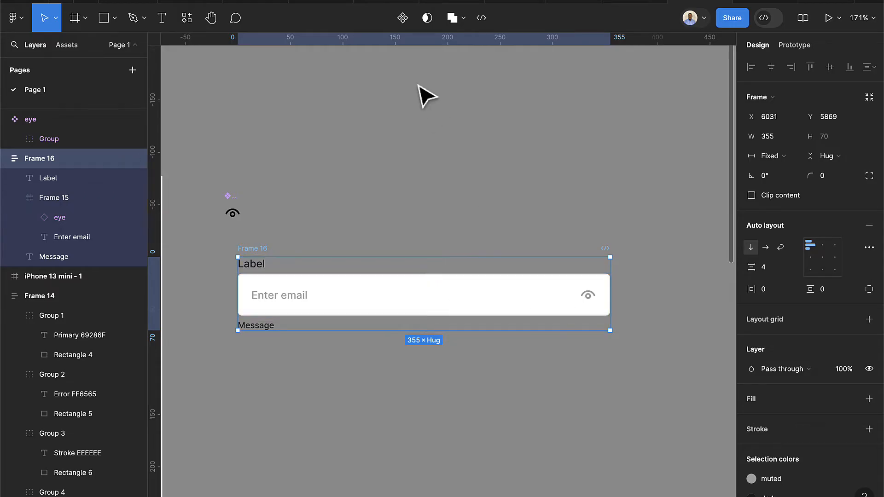
pyautogui.click(399, 23)
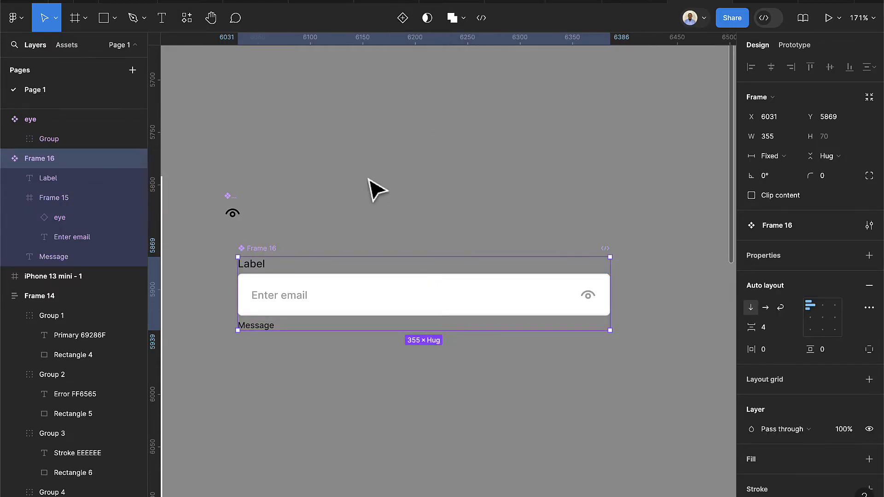
pyautogui.scroll(5, 258, 271)
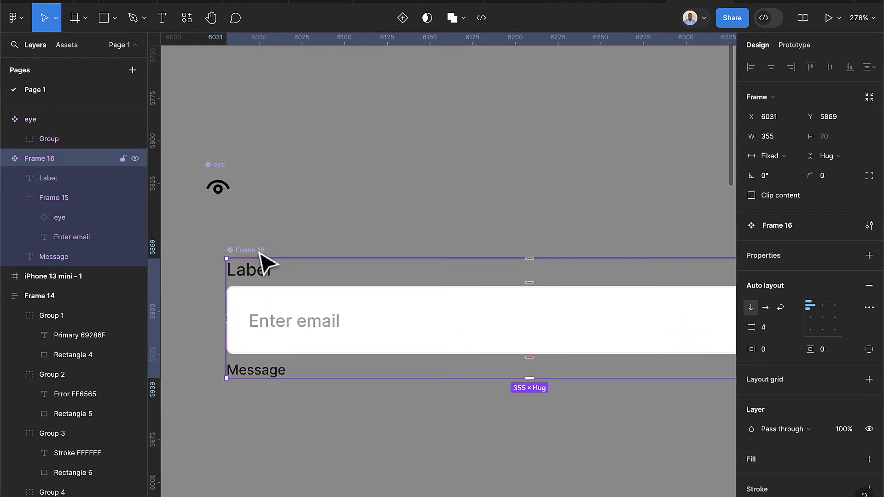
pyautogui.doubleClick(254, 250)
pyautogui.press('BackSpace')
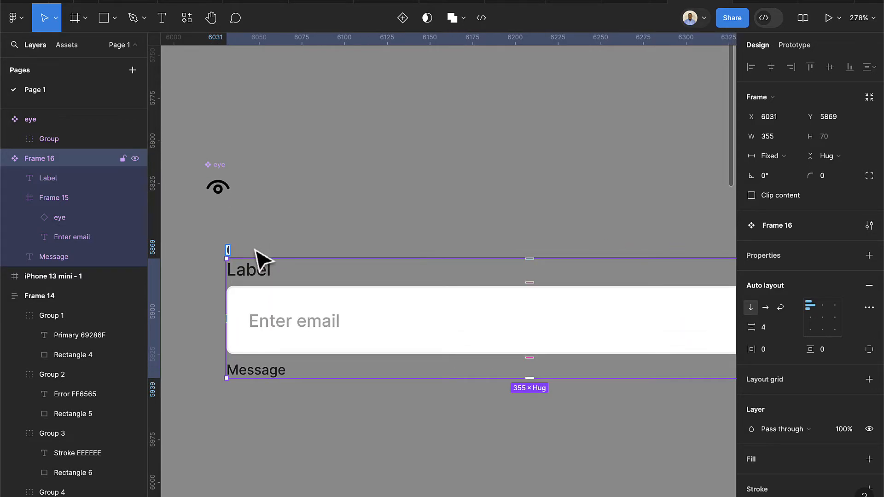
pyautogui.write('Input')
pyautogui.press('Return')
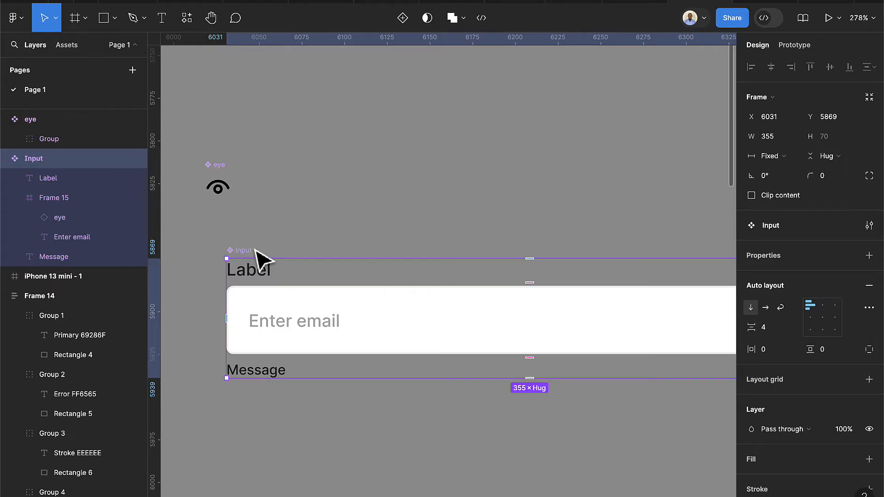
pyautogui.scroll(-5, 276, 317)
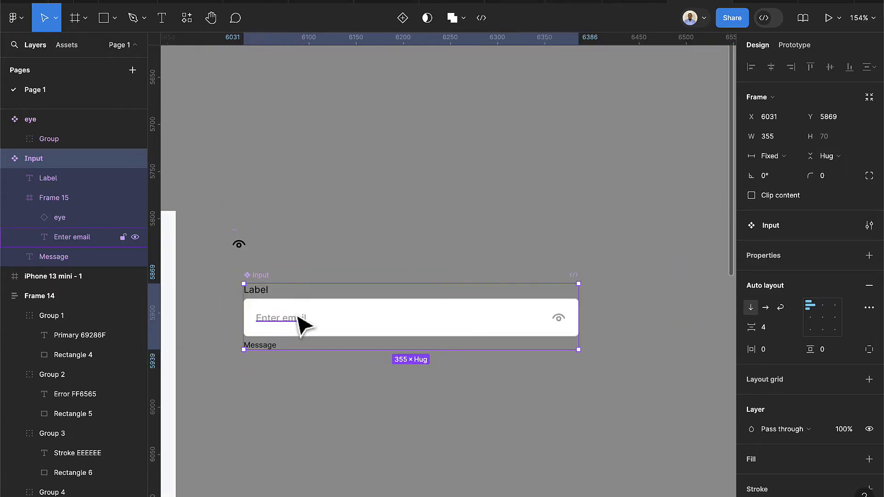
pyautogui.scroll(3, 262, 286)
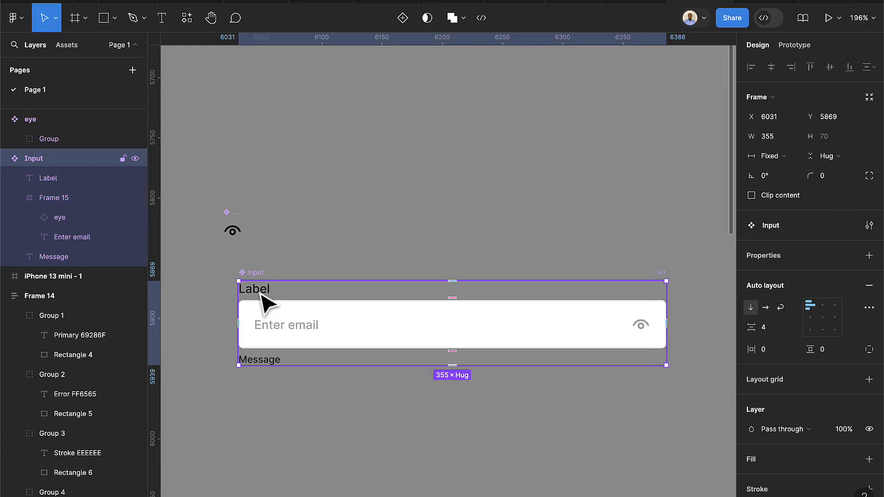
# Bind the Label and Message texts to new text properties named label and Message
pyautogui.click(261, 294)
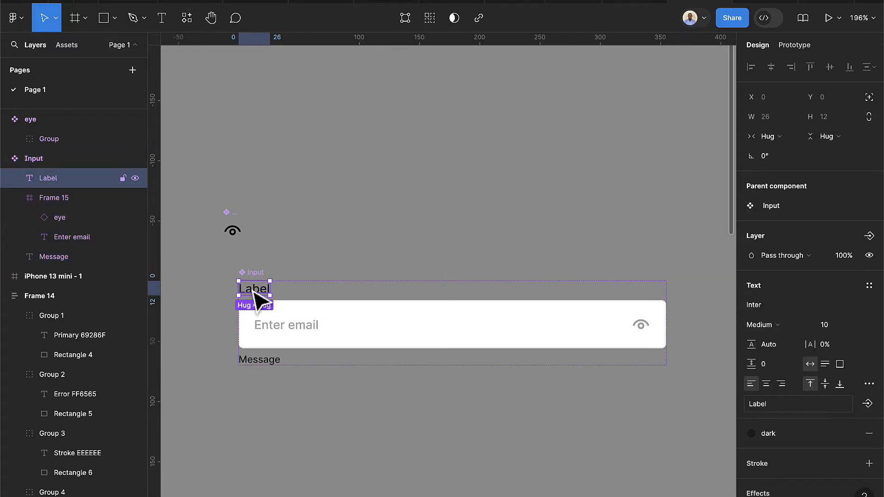
pyautogui.click(874, 408)
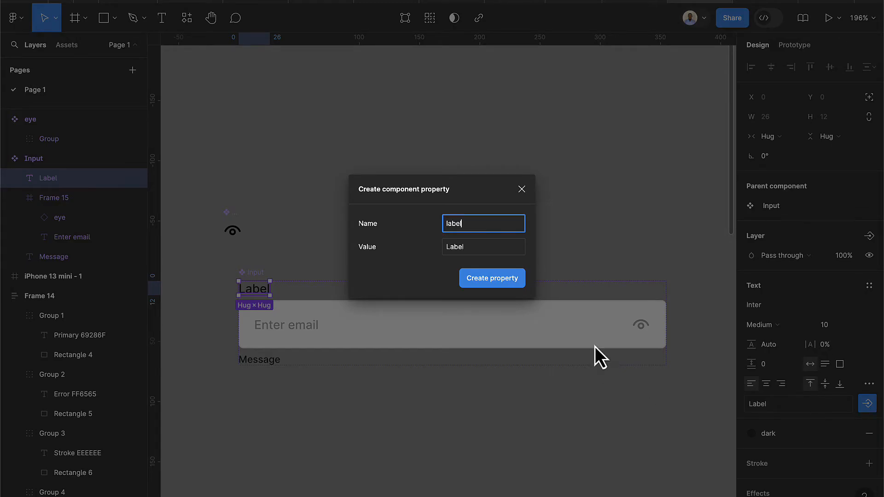
pyautogui.click(500, 284)
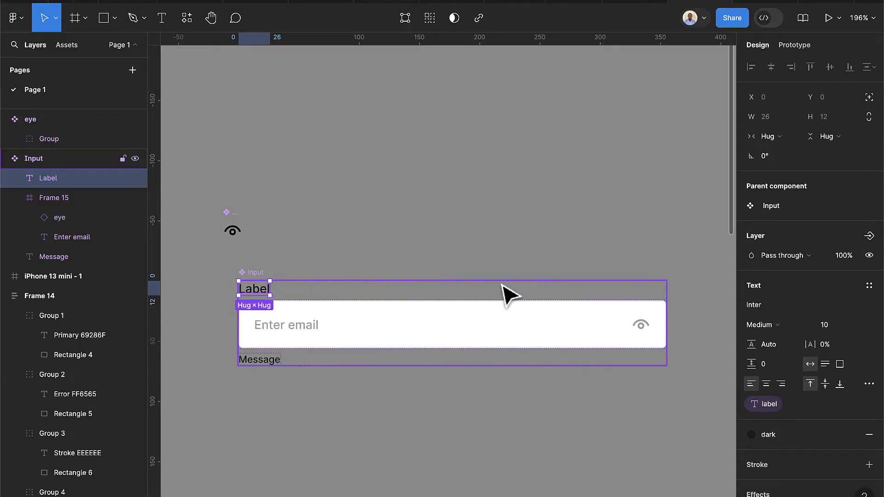
pyautogui.click(267, 361)
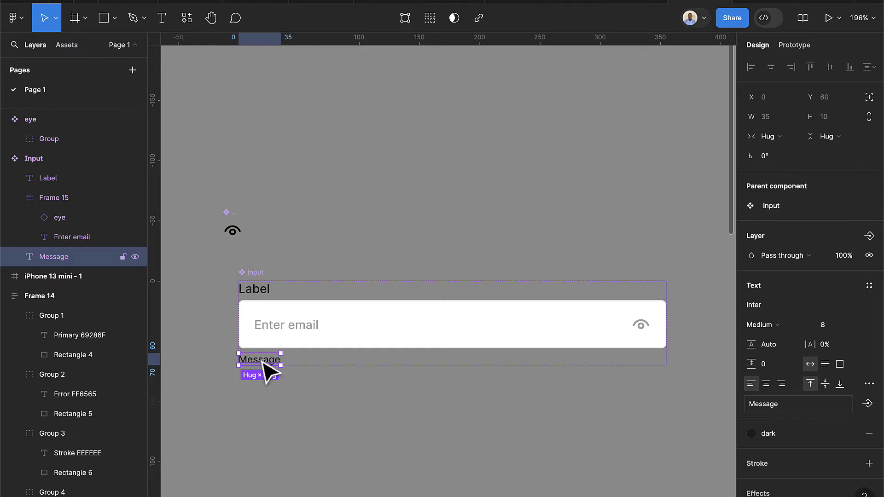
pyautogui.click(868, 404)
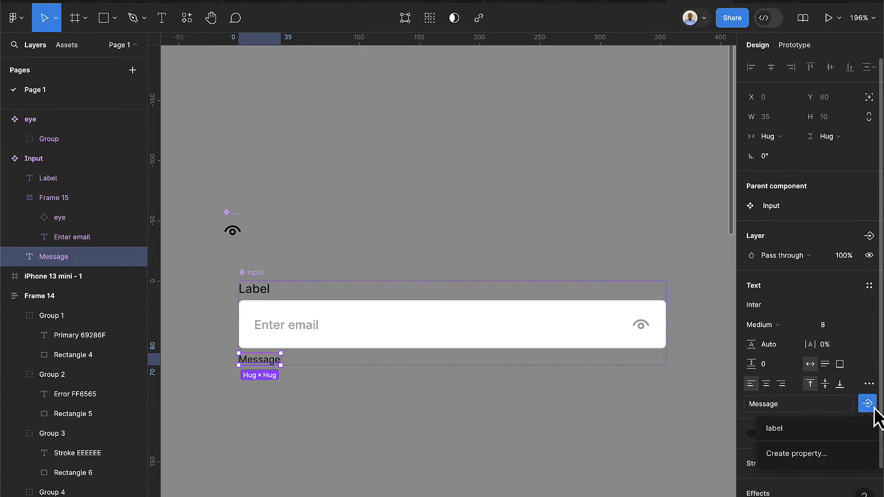
pyautogui.click(805, 459)
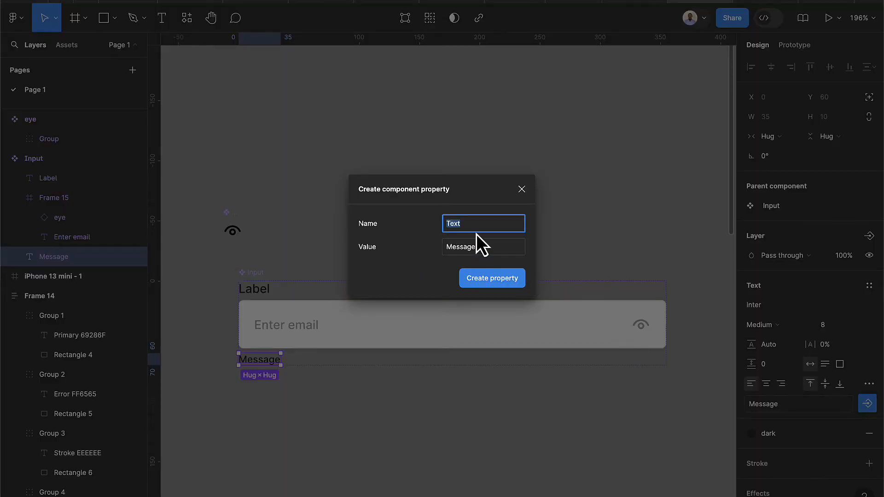
pyautogui.write('Message')
pyautogui.press('Return')
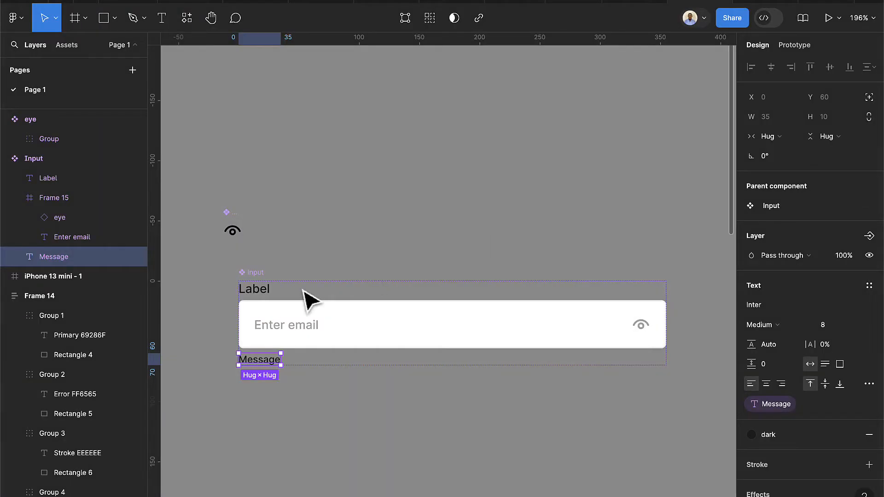
# Start a new text property named placeholder for the Enter email text
pyautogui.doubleClick(307, 336)
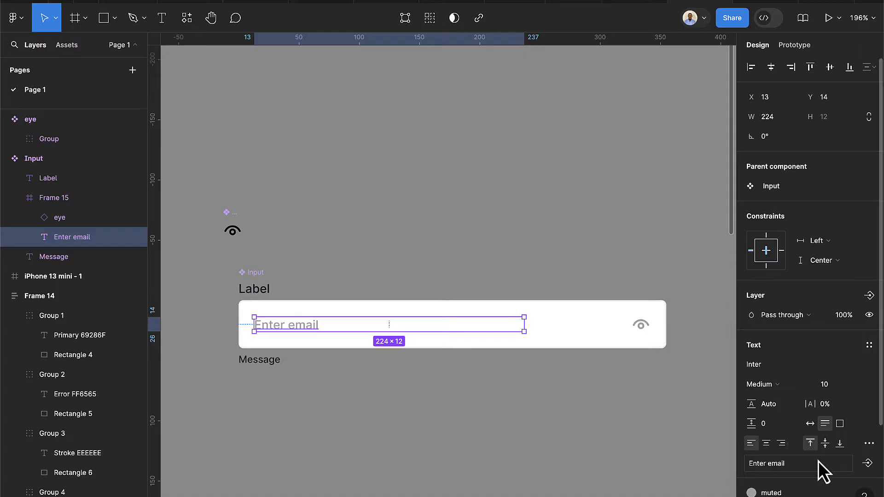
pyautogui.scroll(-1, 819, 465)
pyautogui.click(868, 435)
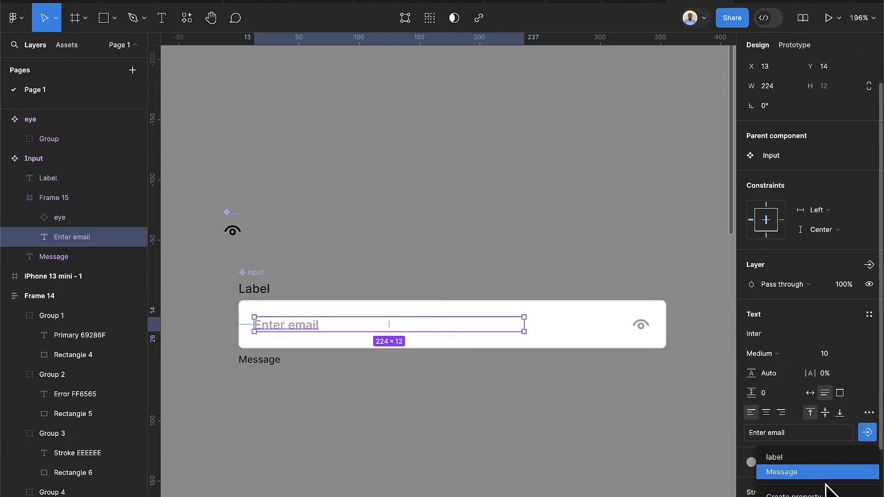
pyautogui.click(847, 491)
pyautogui.write('p')
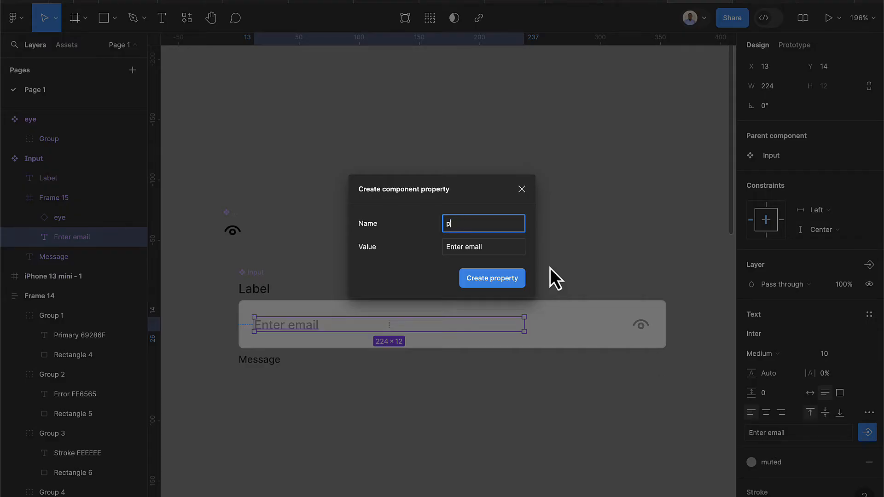
pyautogui.write('laceholder')
# Confirm the placeholder property and bind the eye icon to an instance-swap property named icon
pyautogui.press('Return')
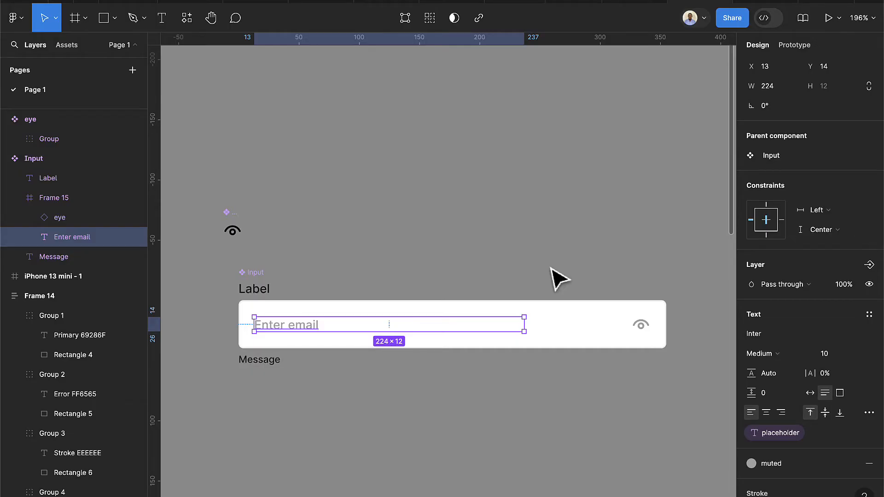
pyautogui.click(641, 333)
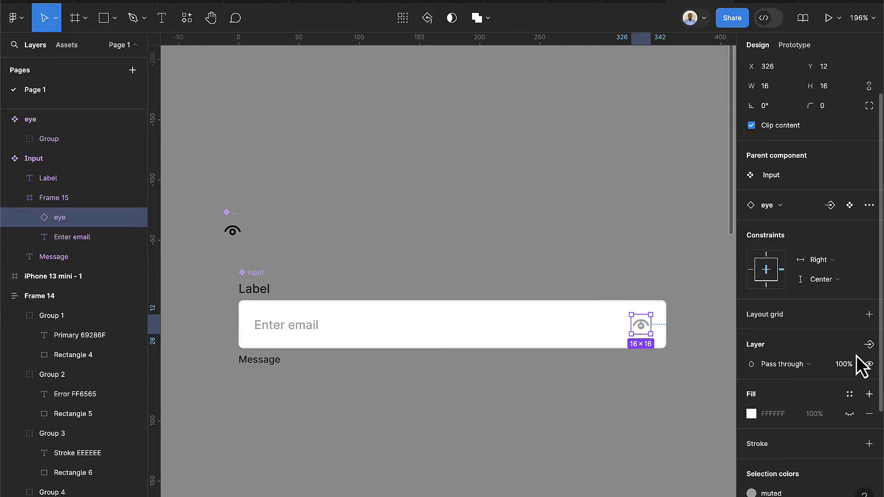
pyautogui.scroll(-1, 857, 355)
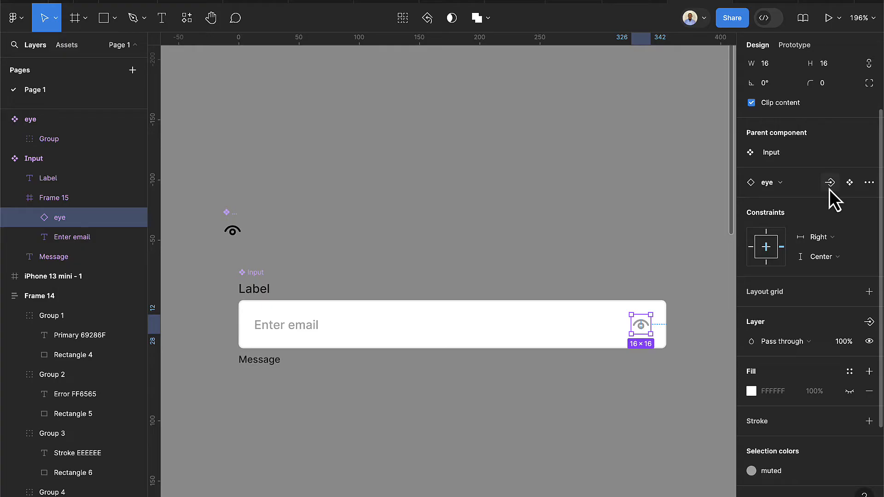
pyautogui.scroll(3, 832, 211)
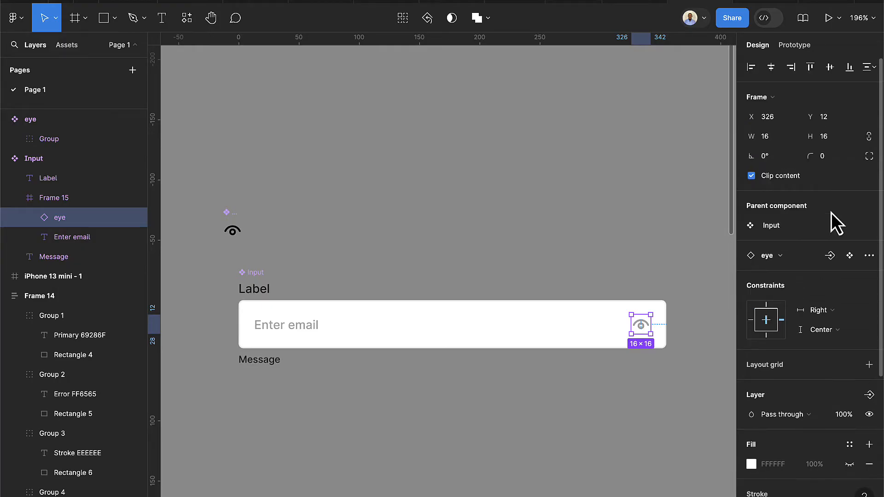
pyautogui.click(831, 256)
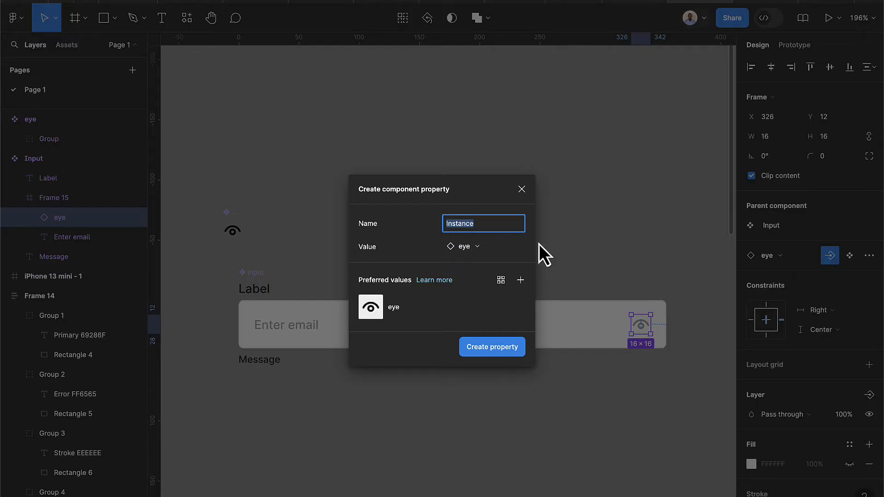
pyautogui.write('icon')
pyautogui.press('Return')
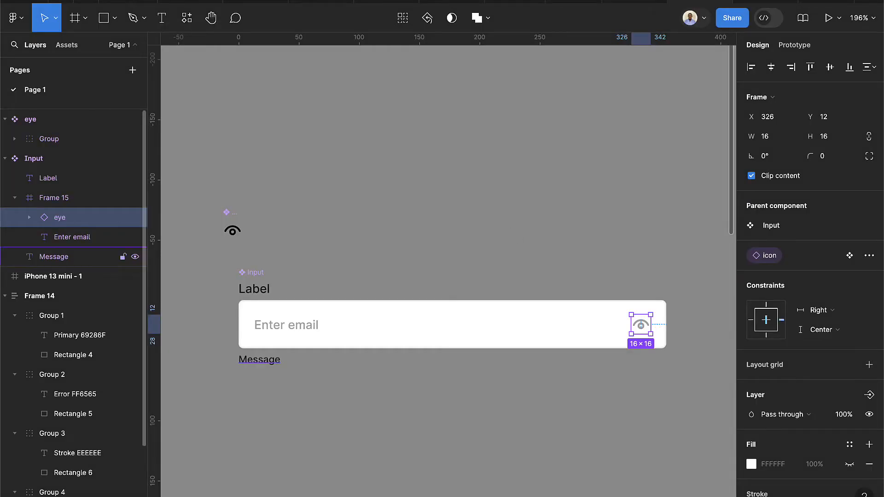
pyautogui.scroll(3, 265, 313)
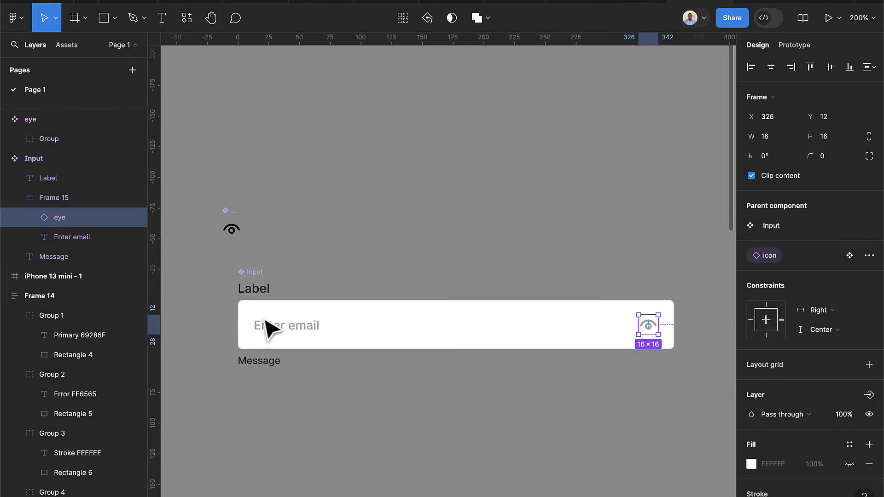
pyautogui.click(259, 293)
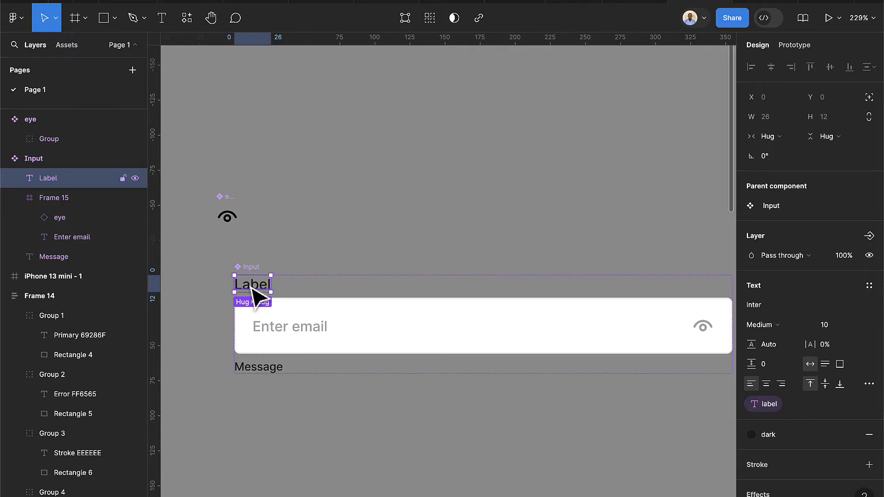
# Create Show Label and Show Message boolean properties for the Label and Message texts
pyautogui.click(868, 235)
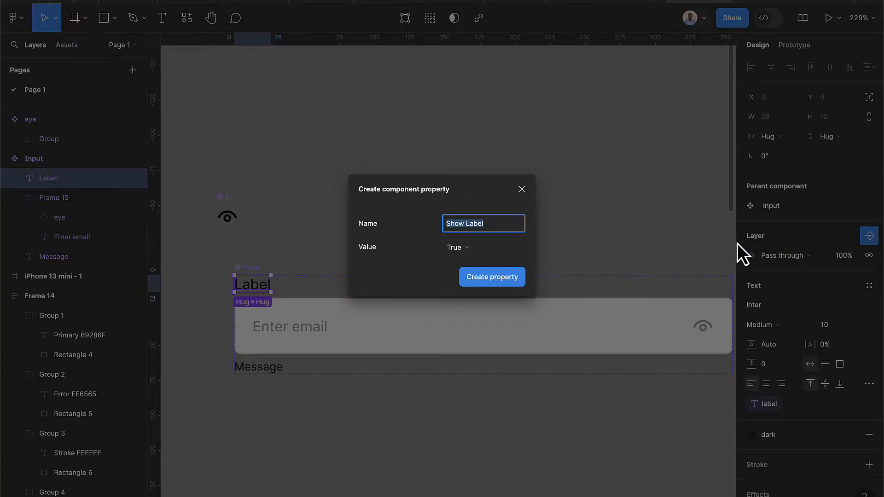
pyautogui.click(509, 227)
pyautogui.click(488, 280)
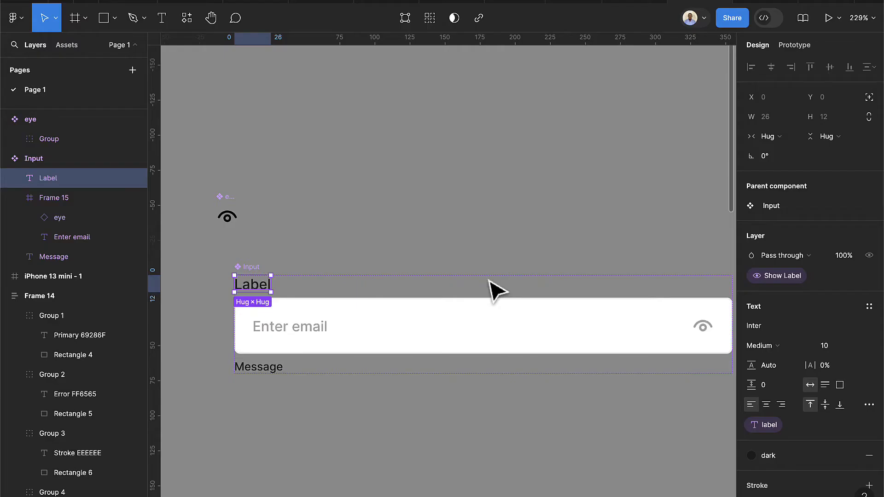
pyautogui.click(277, 367)
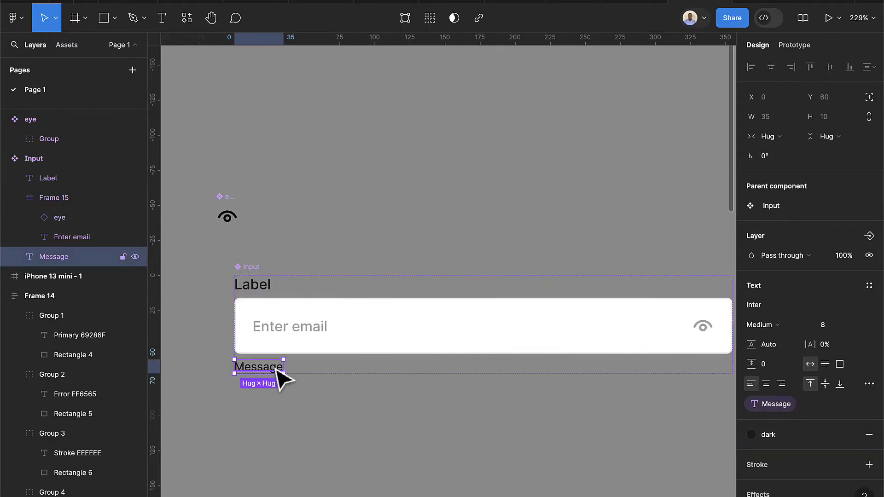
pyautogui.click(868, 236)
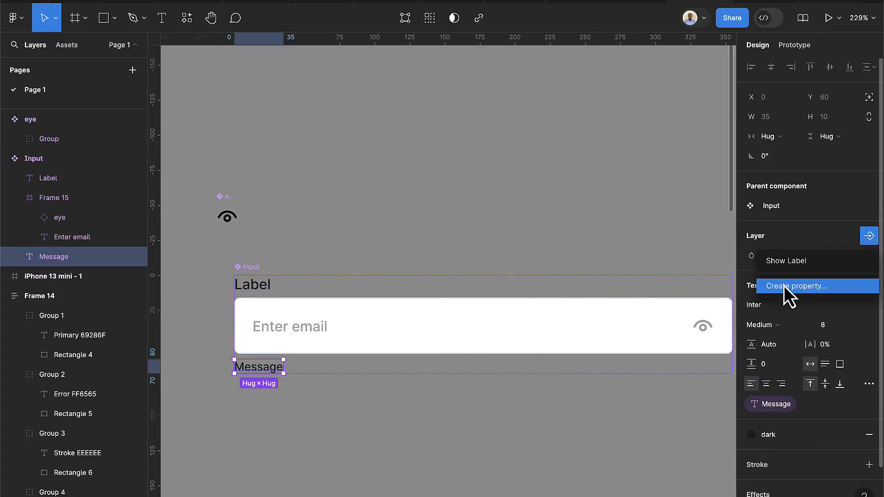
pyautogui.click(865, 238)
pyautogui.click(868, 236)
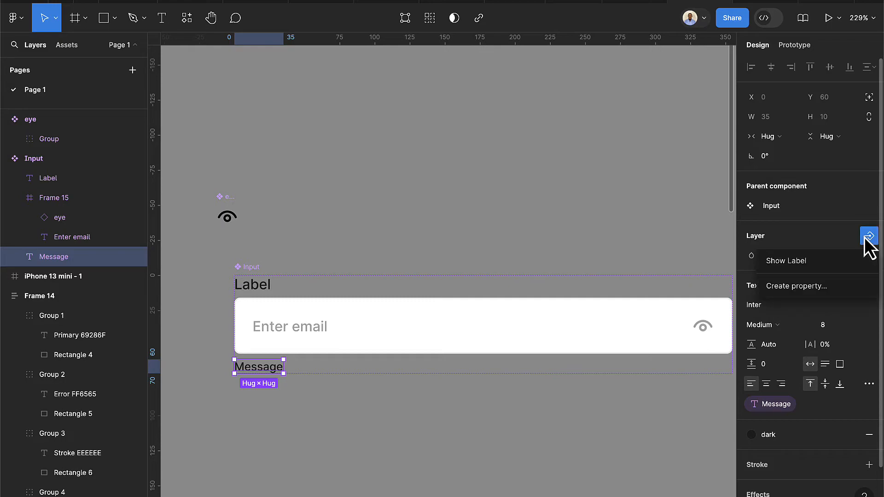
pyautogui.click(796, 283)
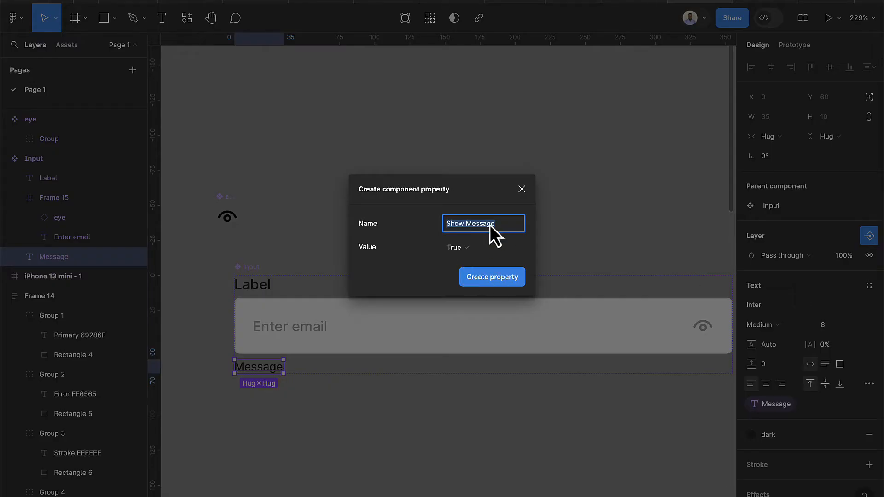
pyautogui.click(494, 278)
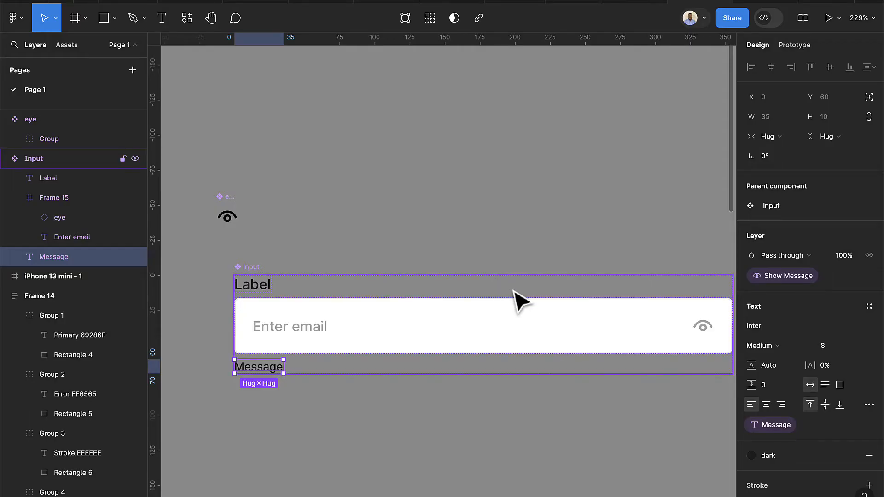
# Create a Show icon boolean property controlling the eye icon's visibility
pyautogui.hscroll(5, 586, 376)
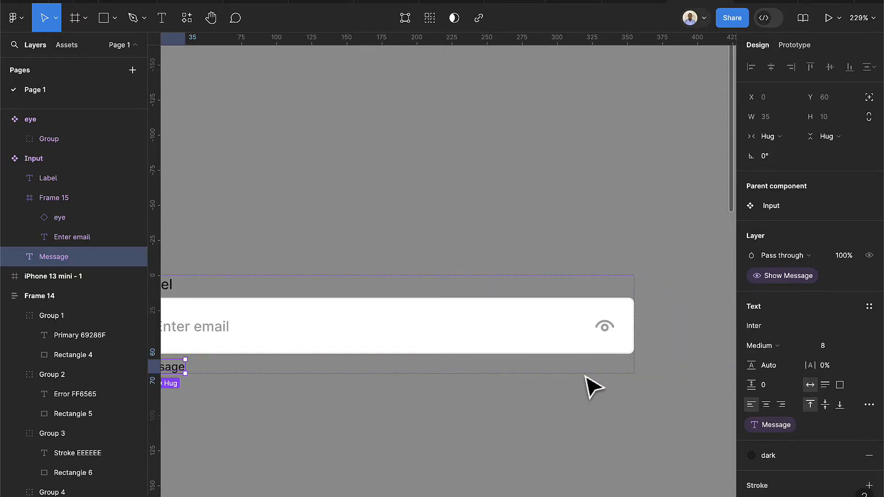
pyautogui.doubleClick(605, 325)
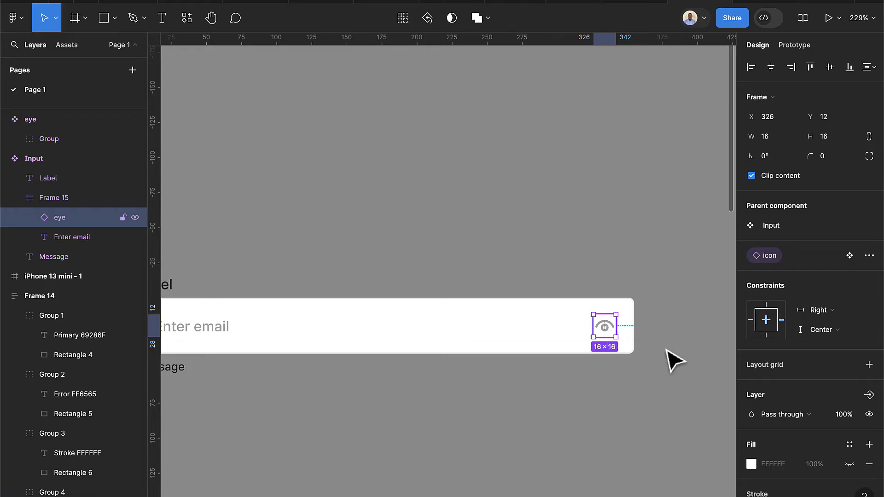
pyautogui.scroll(-3, 827, 389)
pyautogui.scroll(3, 827, 389)
pyautogui.scroll(-1, 852, 382)
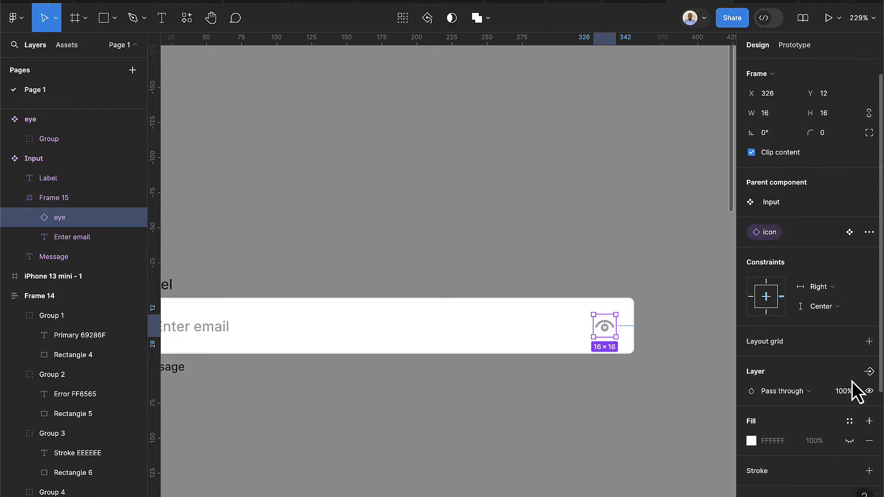
pyautogui.click(870, 371)
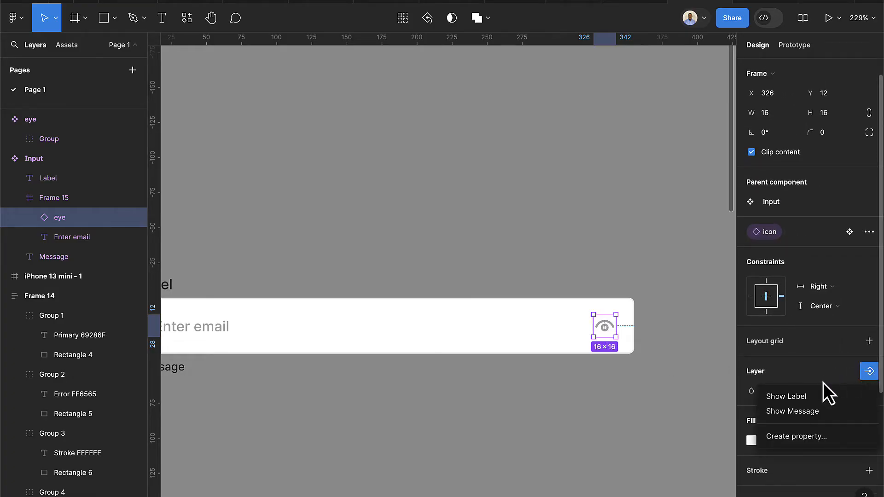
pyautogui.click(822, 435)
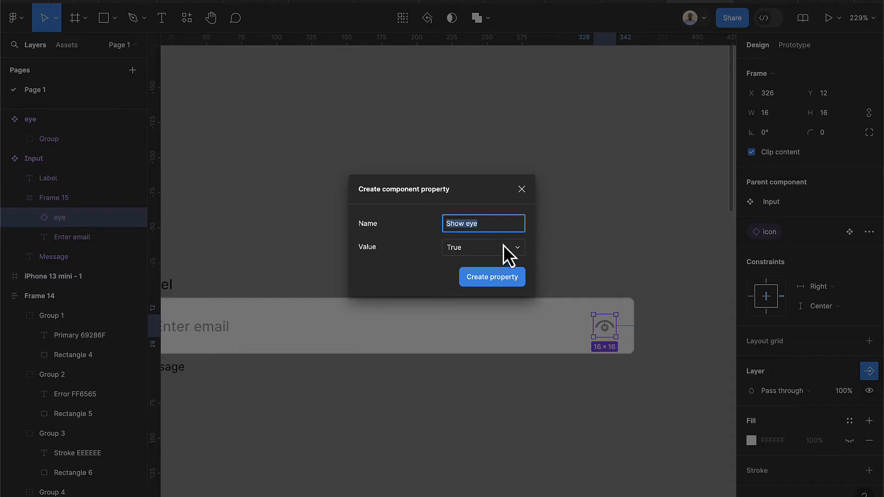
pyautogui.click(499, 223)
pyautogui.press('BackSpace')
pyautogui.write('icon')
pyautogui.click(499, 278)
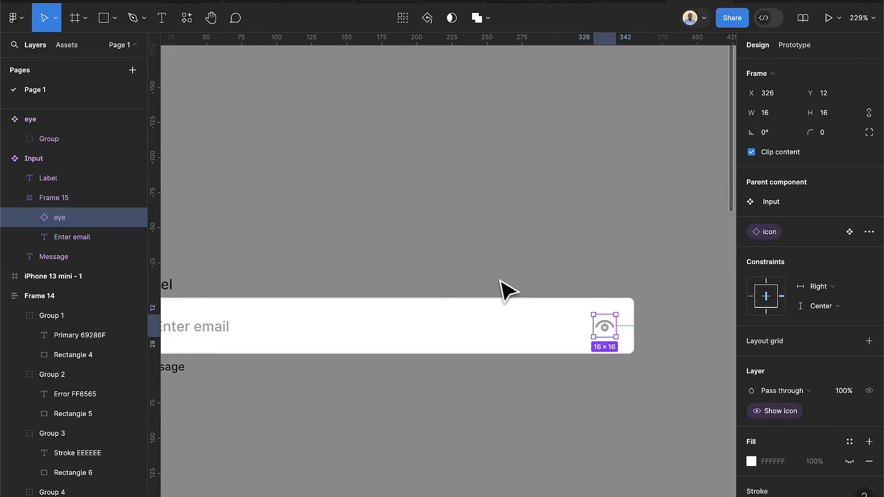
pyautogui.click(532, 275)
pyautogui.scroll(-5, 544, 191)
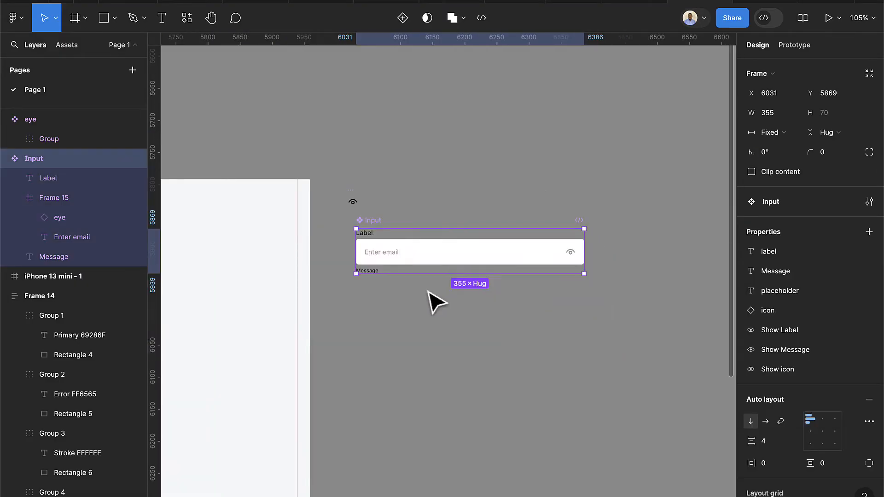
# Add a second variant to Input and name its Property 1 value 'selected'
pyautogui.scroll(2, 389, 277)
pyautogui.scroll(2, 389, 277)
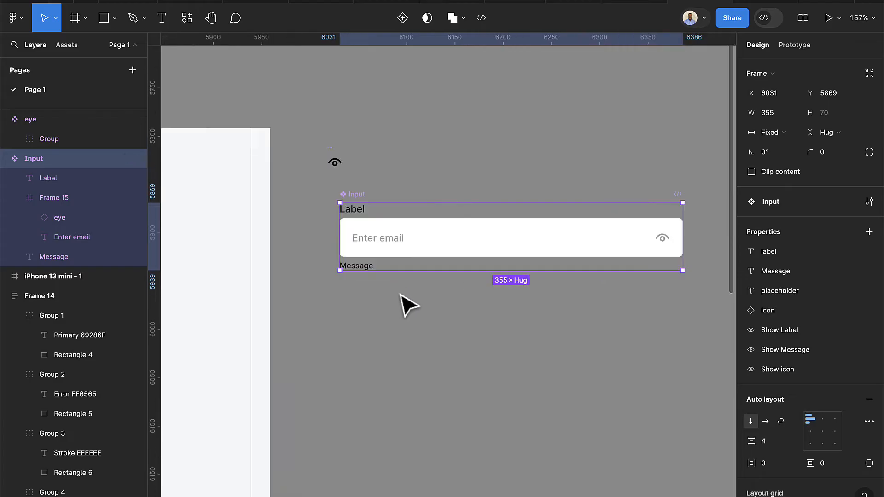
pyautogui.scroll(2, 412, 300)
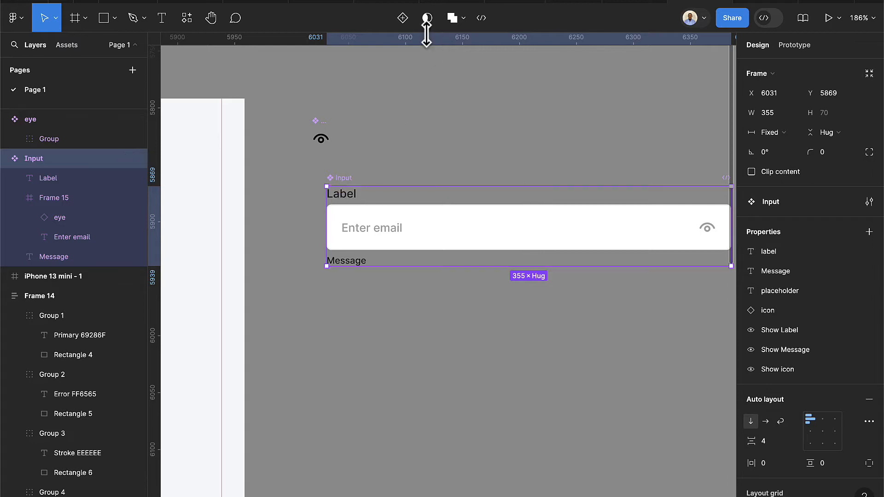
pyautogui.click(400, 28)
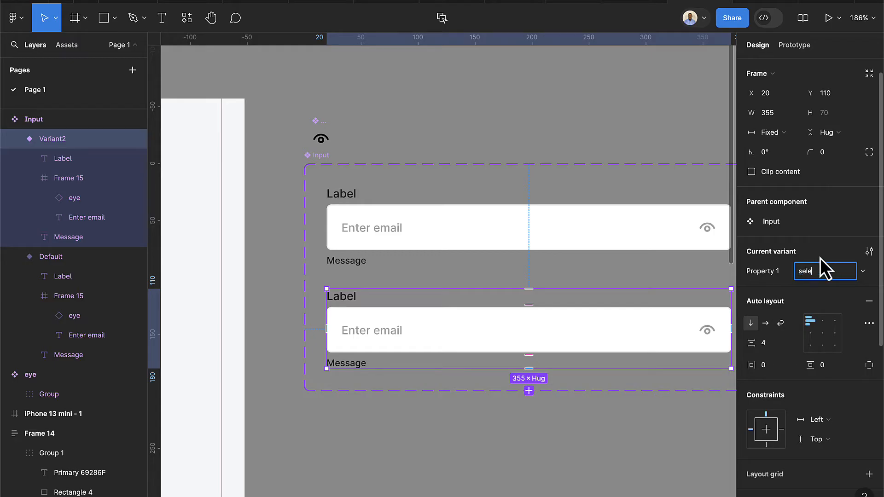
pyautogui.write('selected')
pyautogui.press('Return')
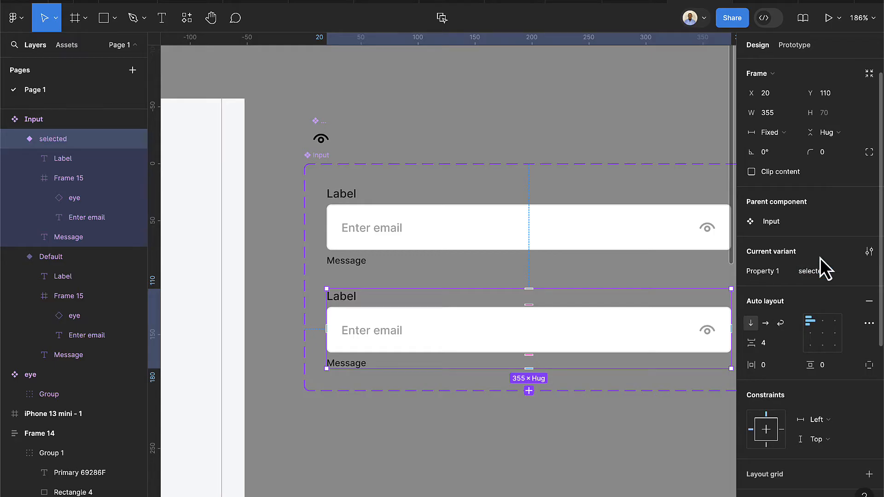
pyautogui.doubleClick(584, 346)
pyautogui.scroll(-3, 842, 363)
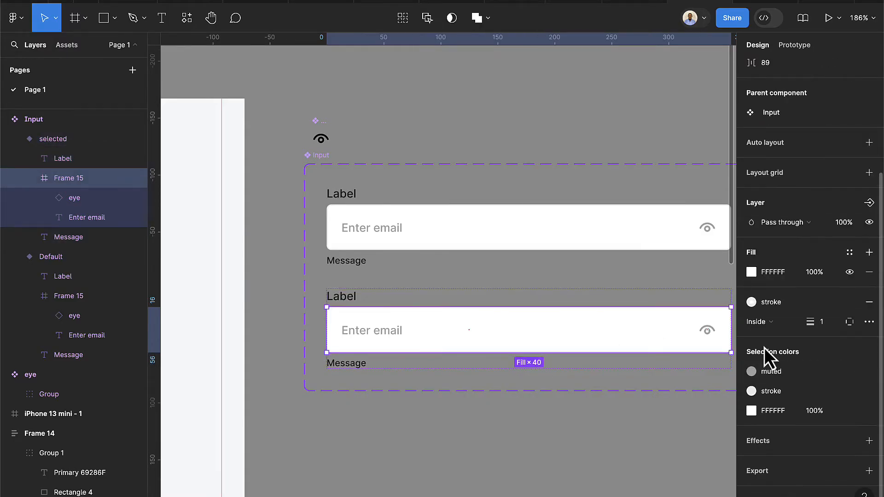
# Change the selected variant's email box border to the primary colour style
pyautogui.click(757, 306)
pyautogui.click(634, 334)
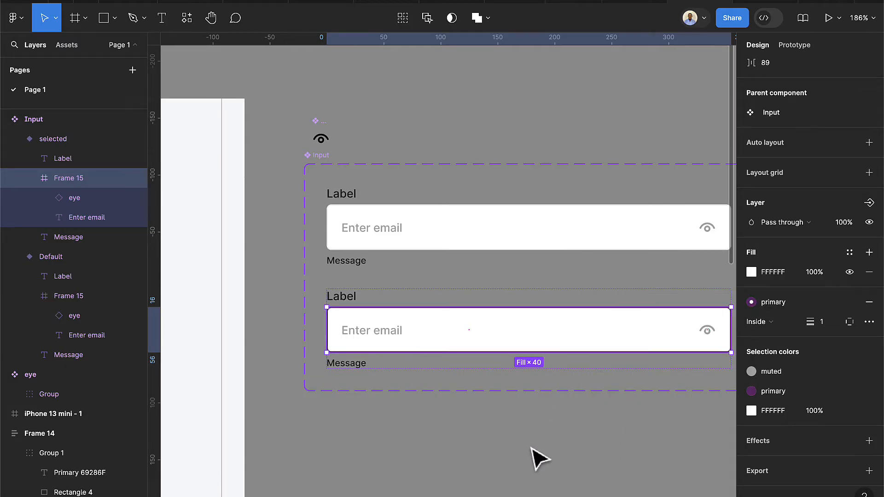
pyautogui.click(558, 458)
pyautogui.scroll(-5, 567, 458)
pyautogui.click(493, 135)
pyautogui.scroll(1, 498, 147)
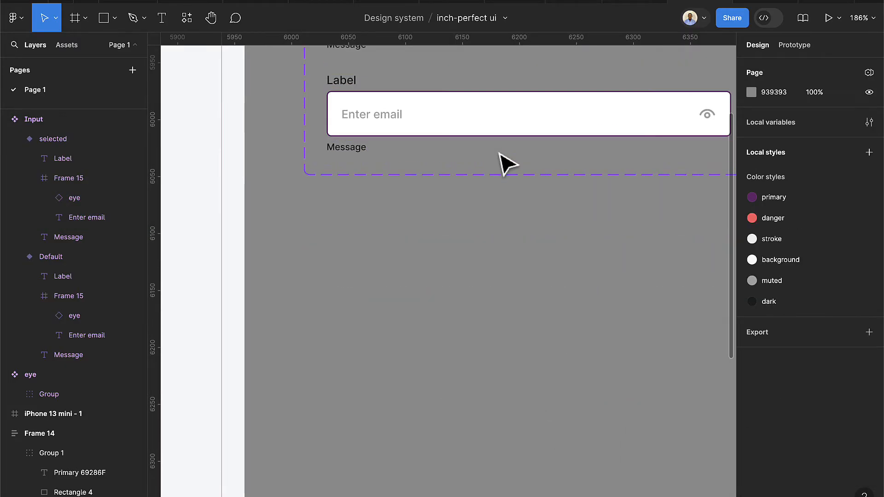
pyautogui.scroll(1, 434, 142)
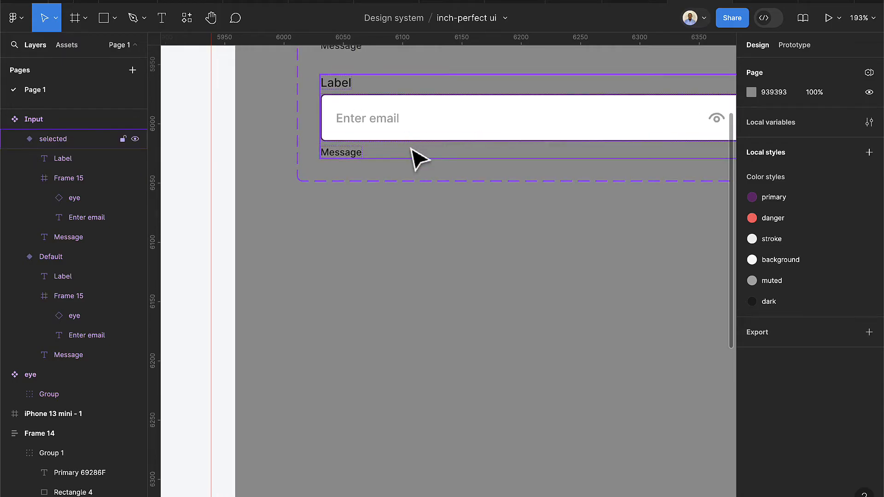
pyautogui.scroll(-2, 433, 164)
pyautogui.scroll(1, 441, 177)
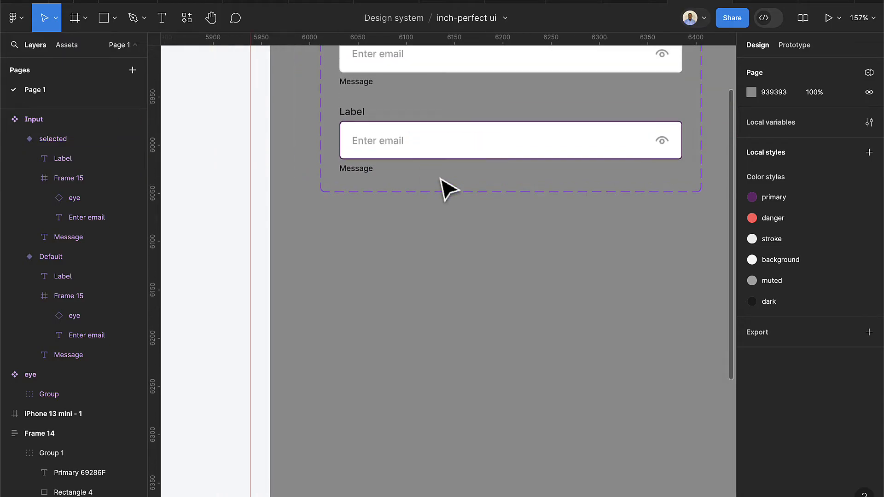
pyautogui.scroll(2, 449, 191)
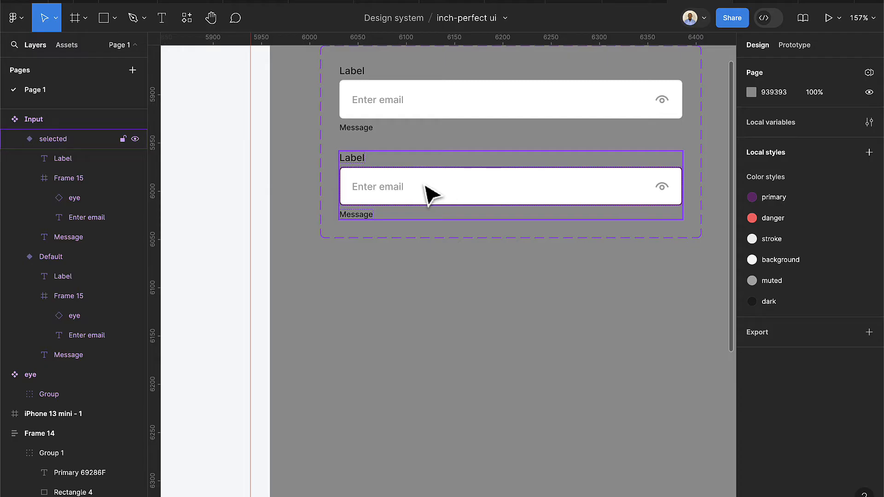
pyautogui.click(431, 193)
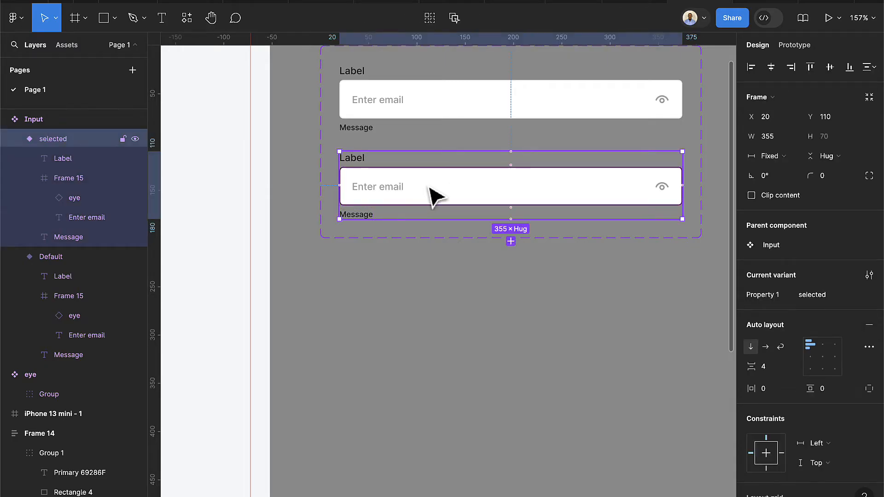
# Duplicate the selected variant with Ctrl+D and name the new variant 'Filled'
pyautogui.scroll(3, 414, 197)
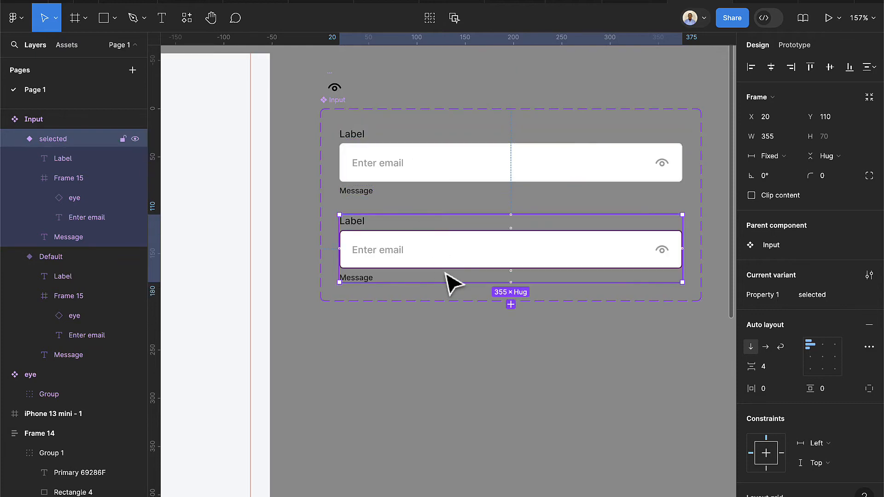
pyautogui.hotkey('ctrl', 'd')
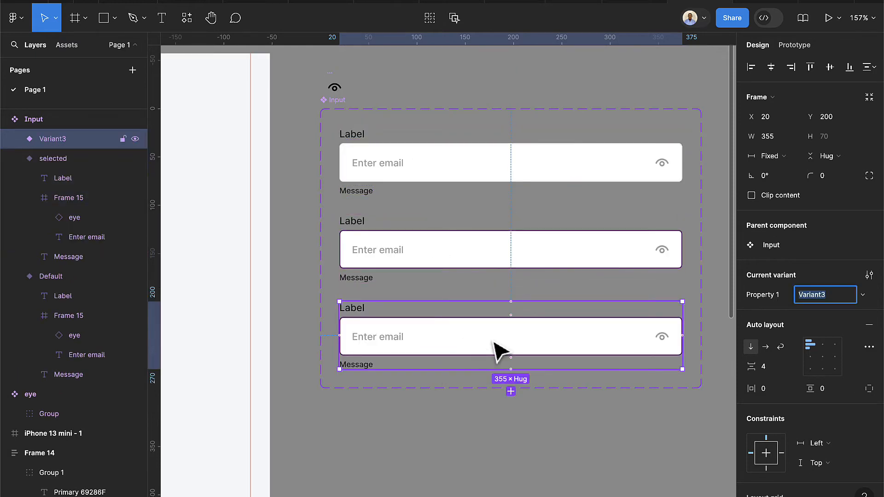
pyautogui.write('Filled')
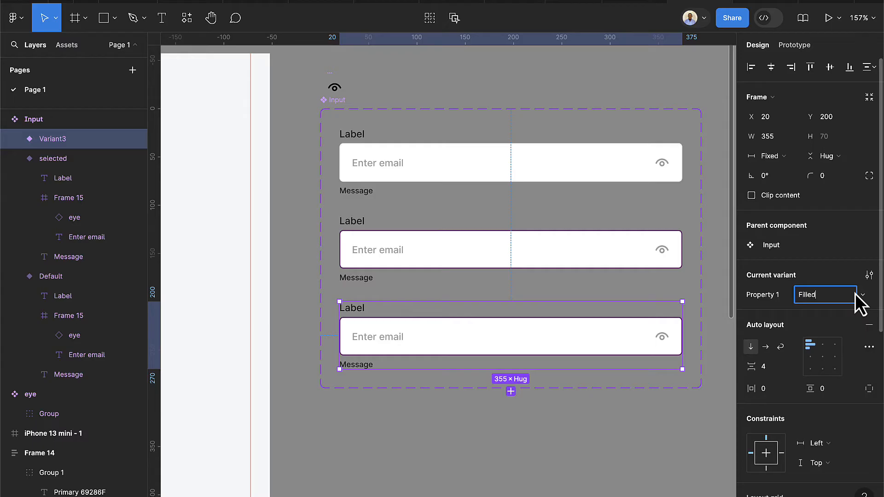
pyautogui.press('Return')
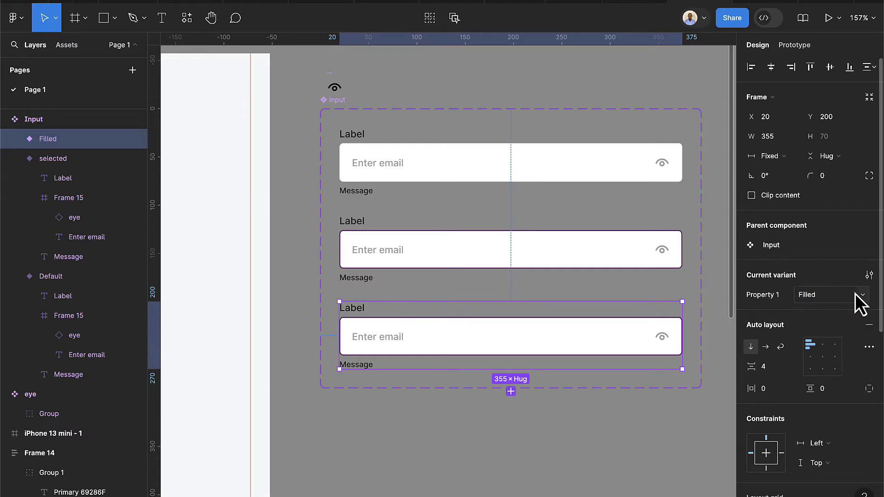
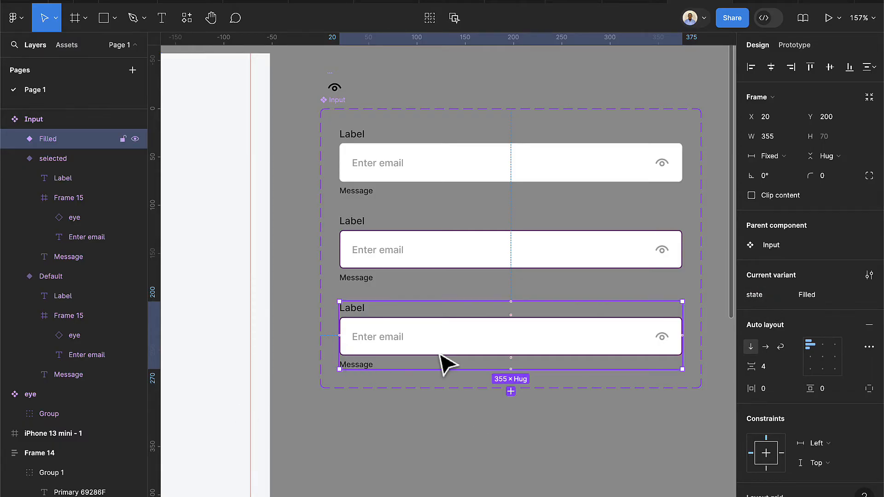
# Give the Filled variant's Enter email placeholder text the dark colour style
pyautogui.scroll(5, 439, 360)
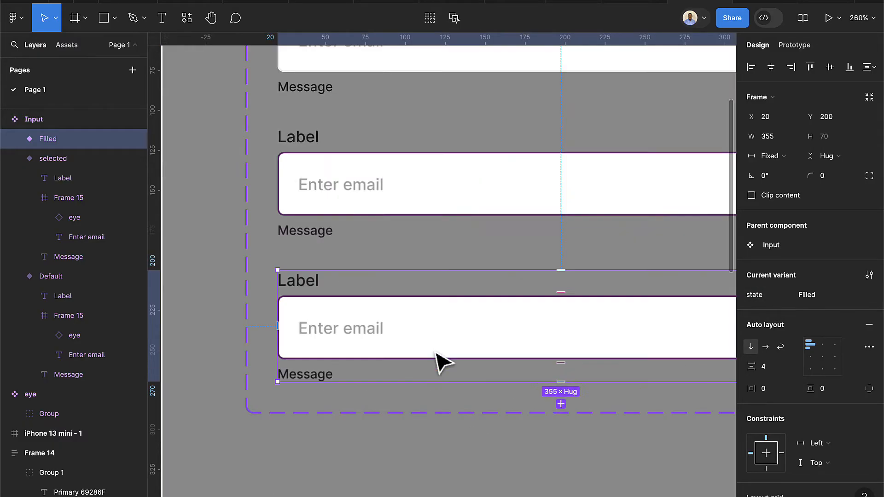
pyautogui.doubleClick(353, 334)
pyautogui.doubleClick(353, 335)
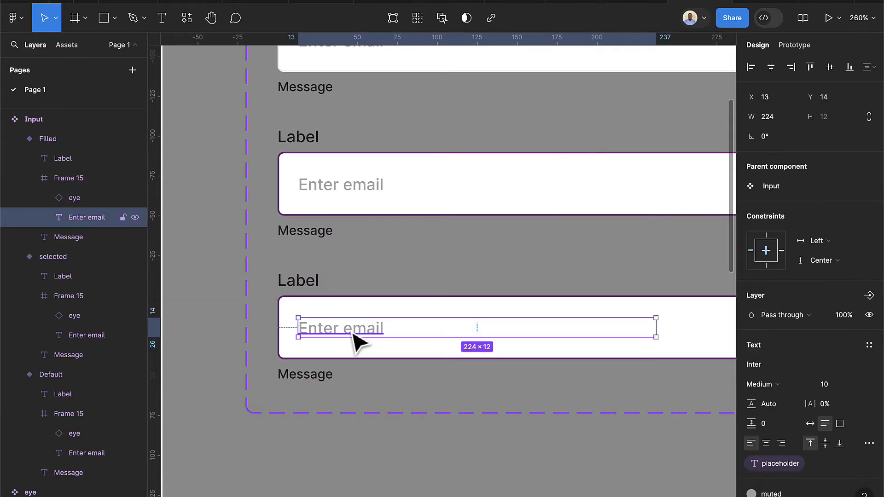
pyautogui.scroll(-3, 853, 437)
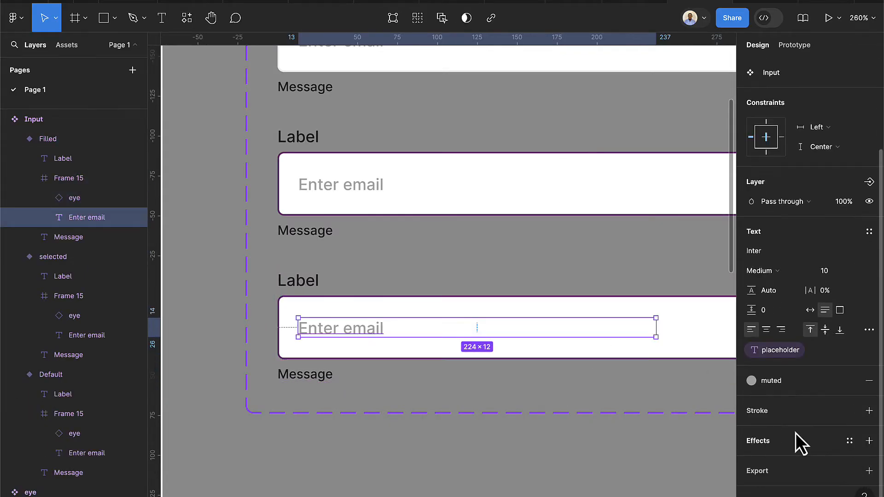
pyautogui.click(759, 384)
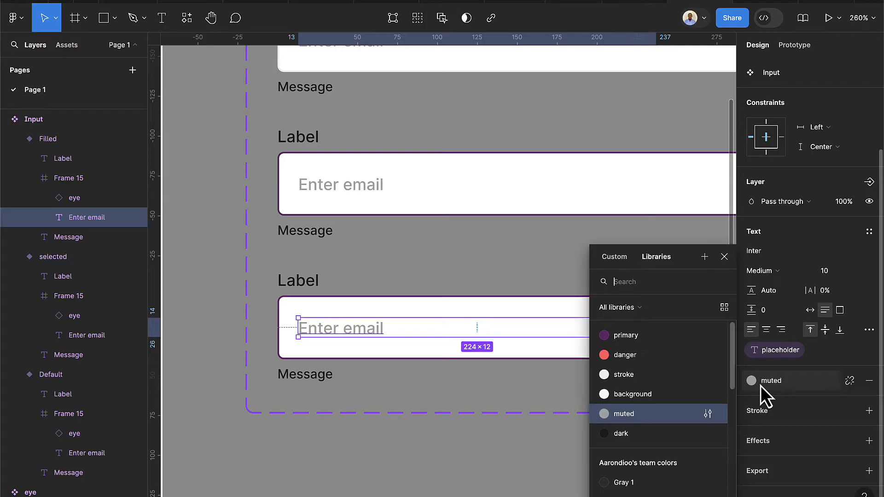
pyautogui.click(632, 433)
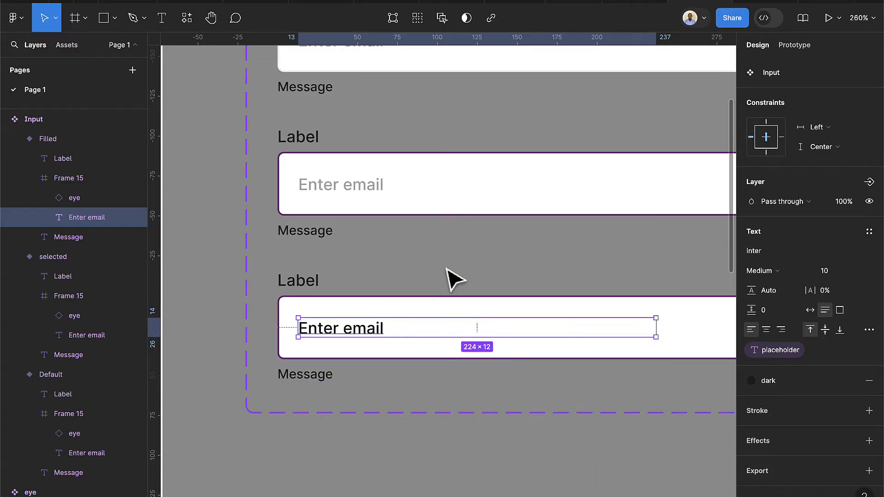
# Swap the Filled input box's purple primary border for the stroke colour style
pyautogui.scroll(-5, 440, 393)
pyautogui.scroll(-2, 487, 442)
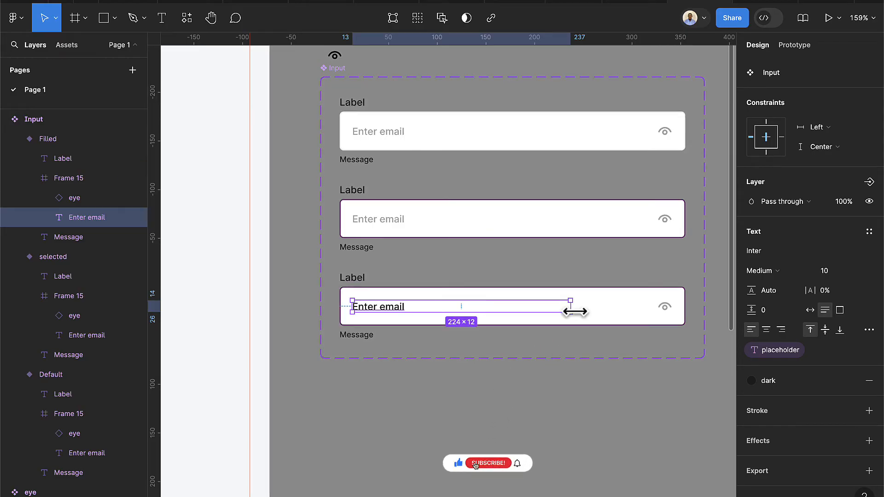
pyautogui.click(594, 318)
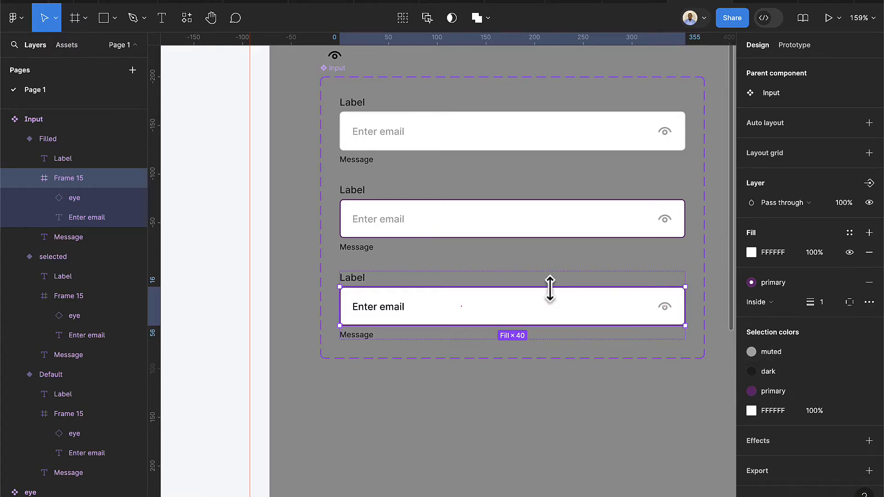
pyautogui.scroll(2, 562, 318)
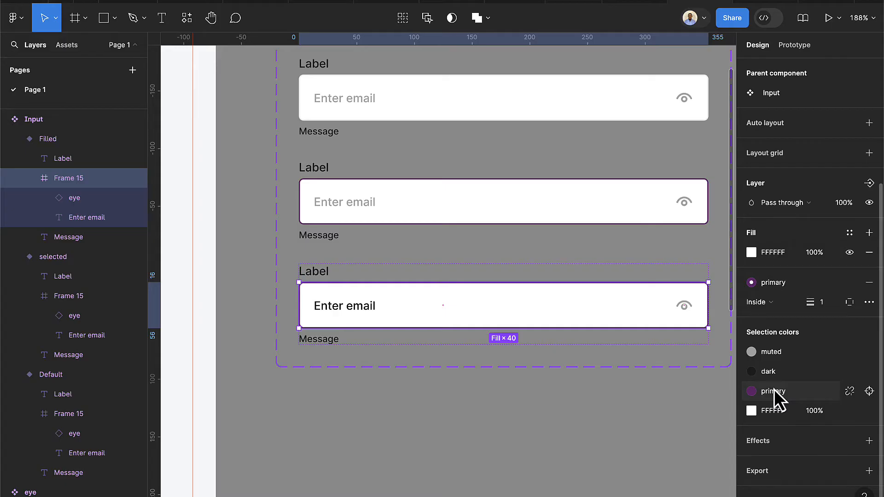
pyautogui.click(774, 390)
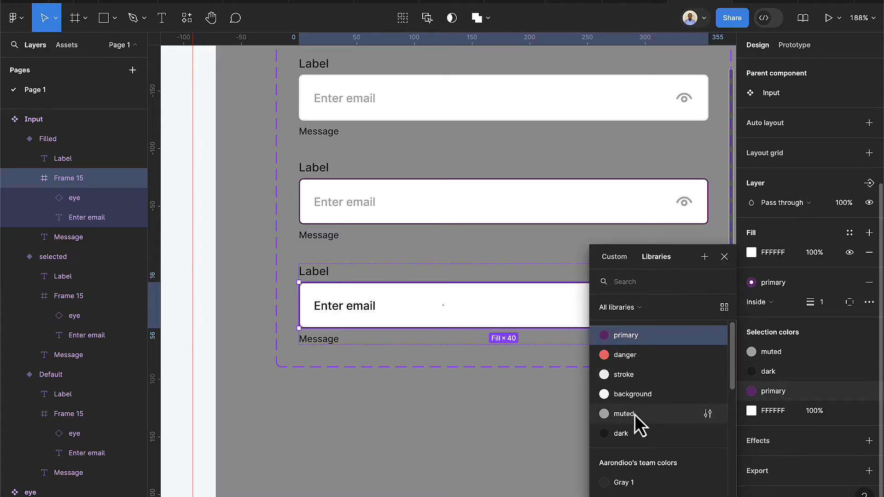
pyautogui.click(629, 375)
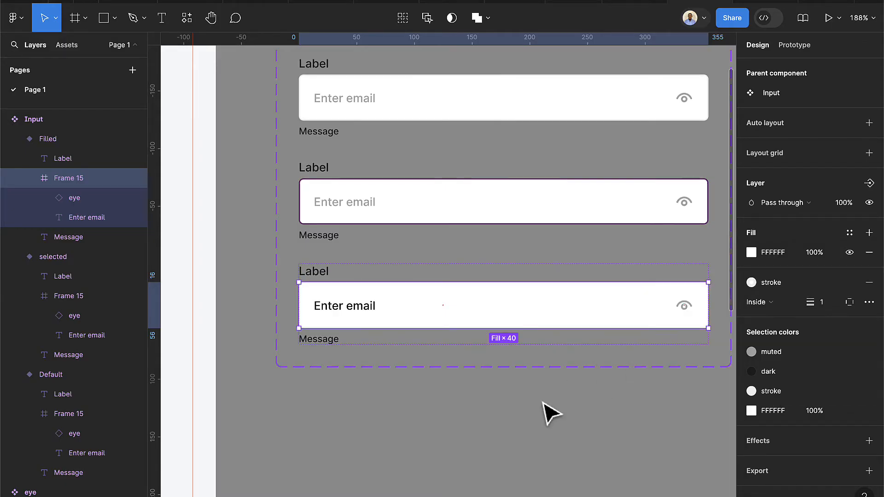
pyautogui.click(530, 420)
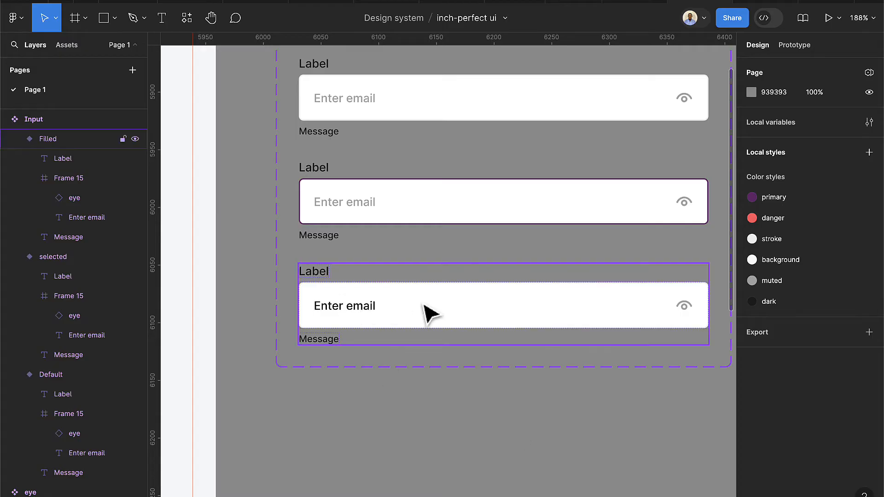
pyautogui.scroll(5, 429, 350)
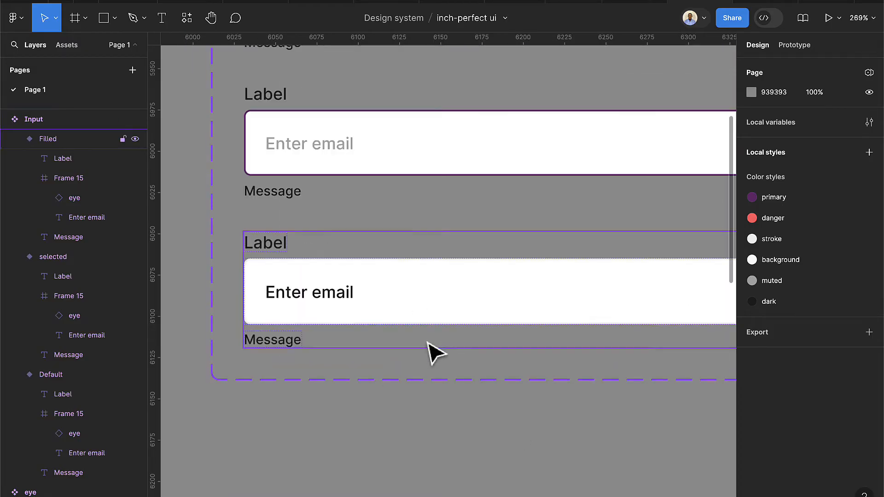
pyautogui.scroll(-5, 426, 344)
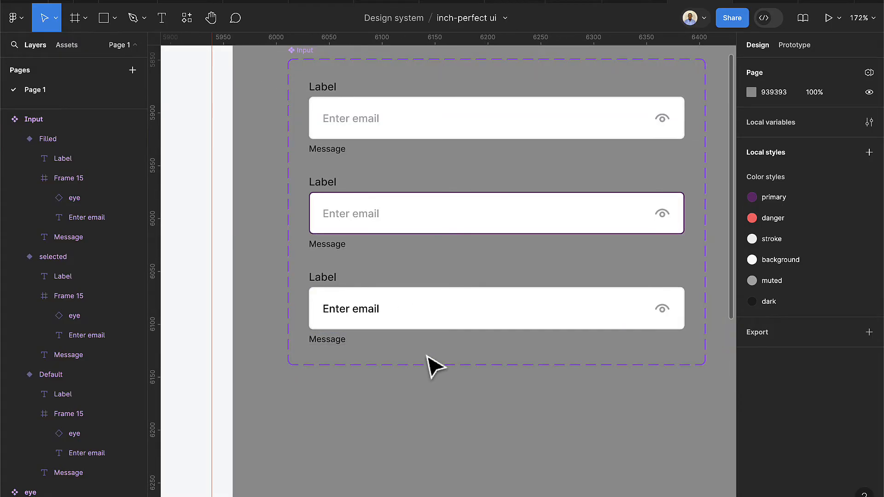
# Duplicate the Filled variant as a new variant with state 'error'
pyautogui.click(396, 320)
pyautogui.press('super+d')
pyautogui.scroll(-2, 434, 423)
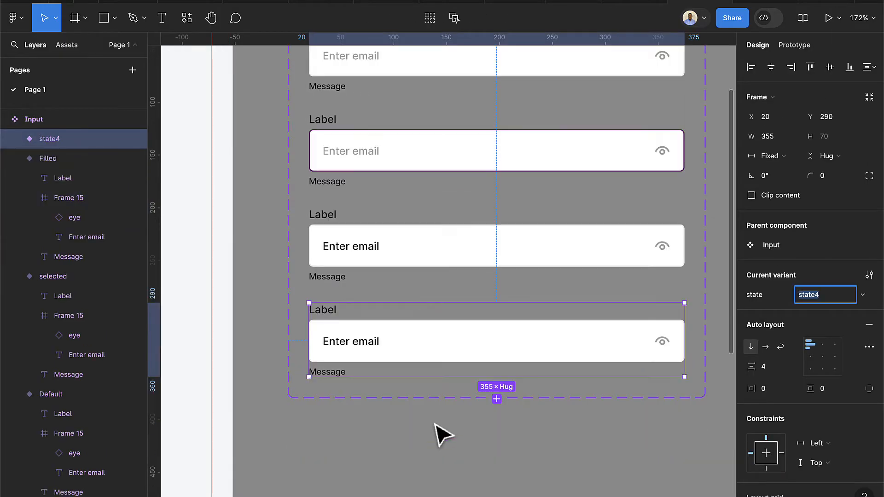
pyautogui.write('er')
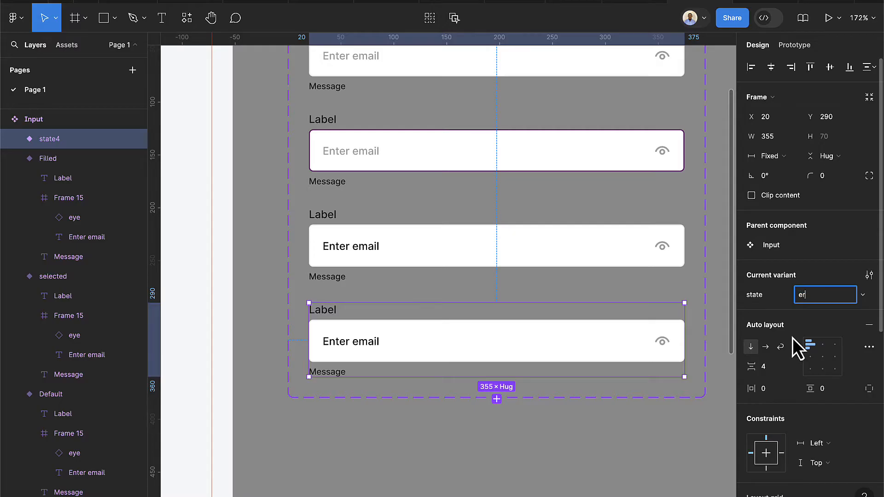
pyautogui.write('ror')
pyautogui.press('Return')
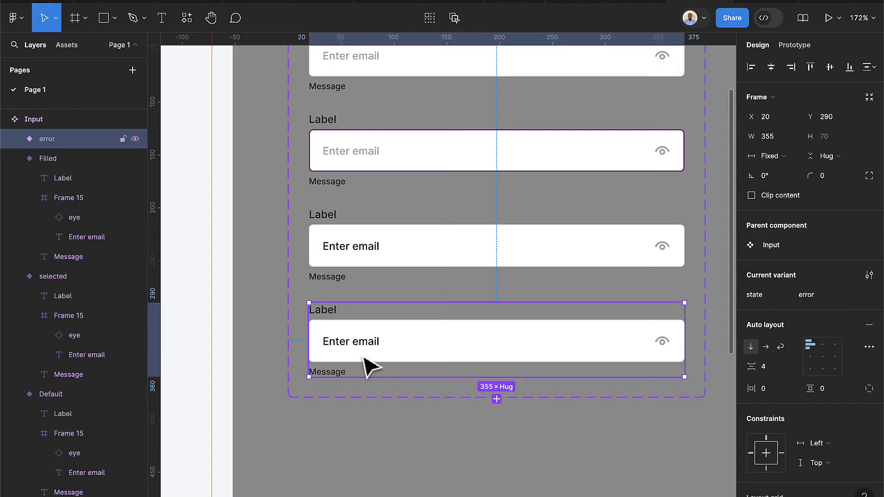
pyautogui.scroll(2, 336, 357)
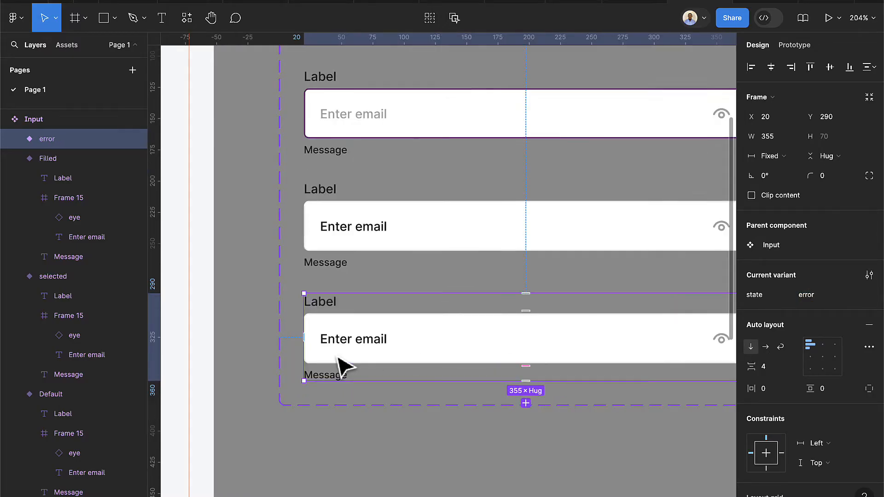
# Make the error variant's Enter email placeholder and Message text the danger colour
pyautogui.click(374, 347)
pyautogui.click(373, 346)
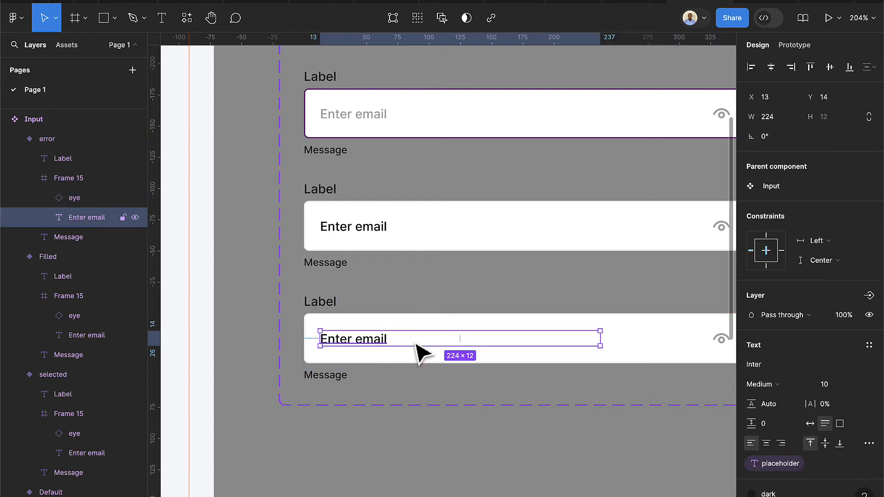
pyautogui.scroll(-3, 812, 430)
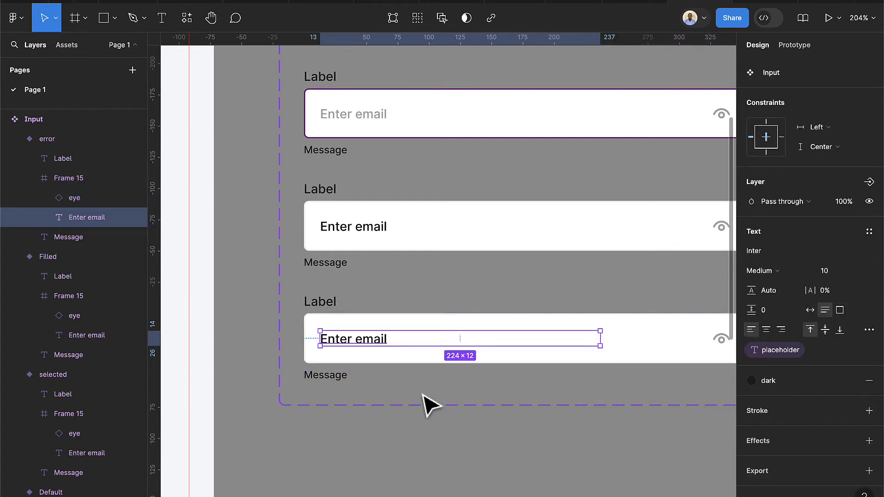
pyautogui.click(765, 382)
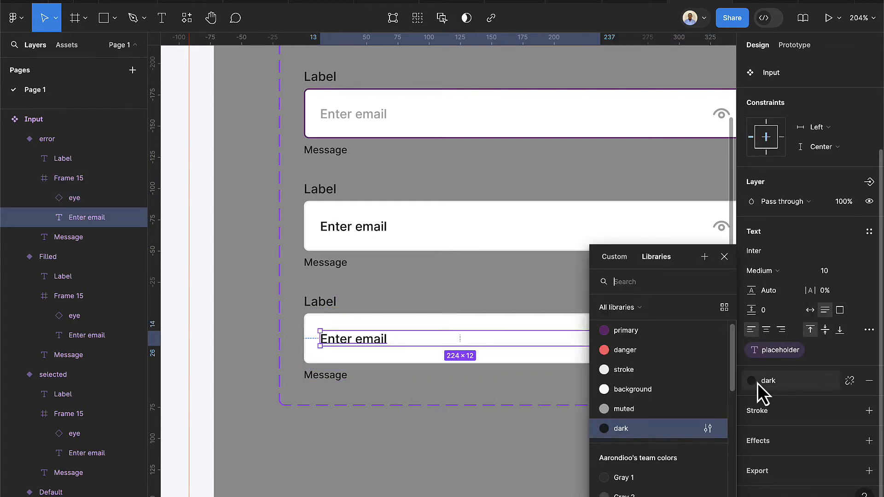
pyautogui.click(618, 351)
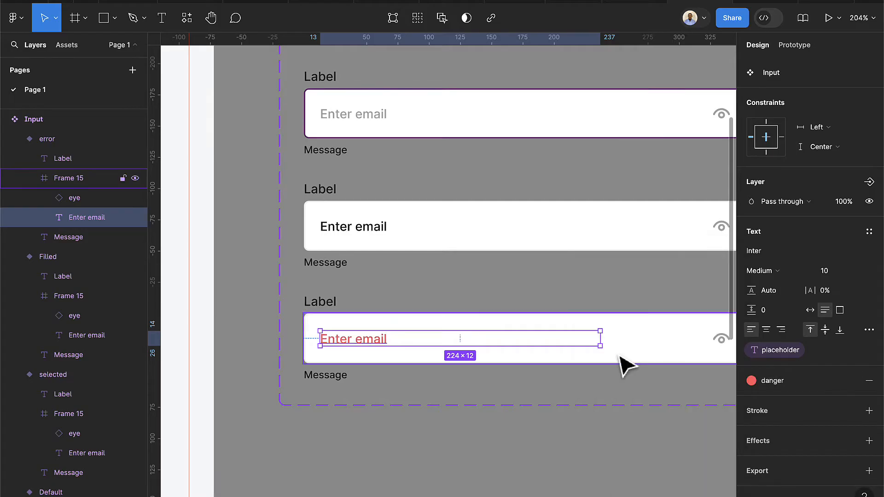
pyautogui.click(328, 377)
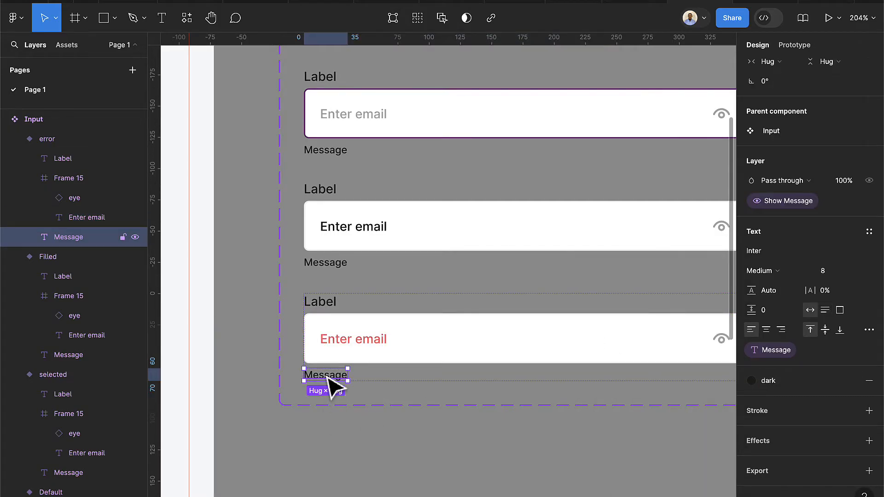
pyautogui.click(766, 380)
pyautogui.click(646, 350)
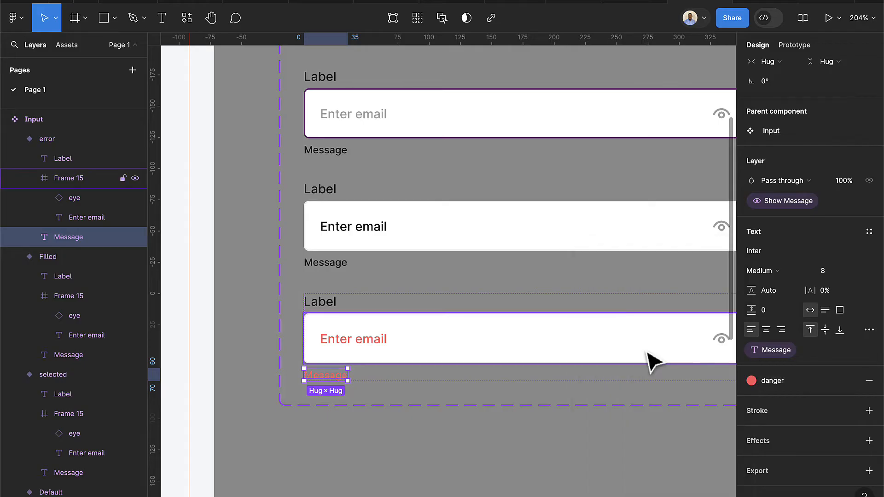
# Change the error variant's input box border to the danger colour style
pyautogui.click(566, 363)
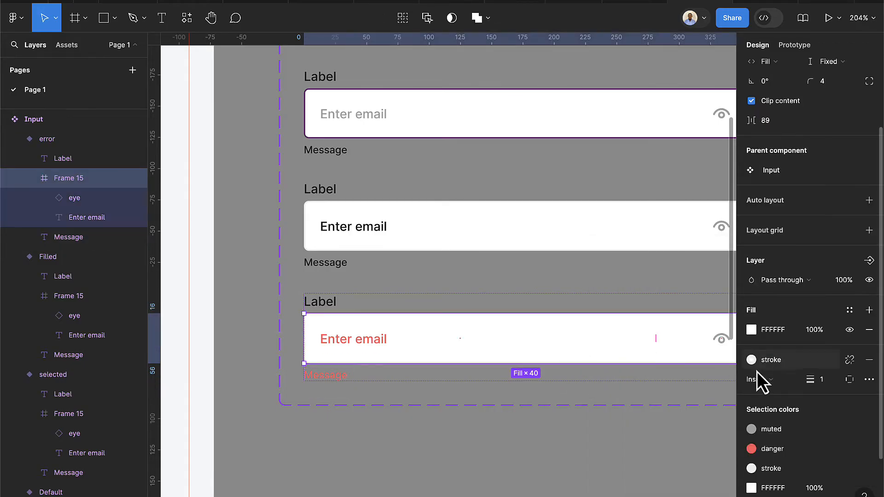
pyautogui.click(752, 361)
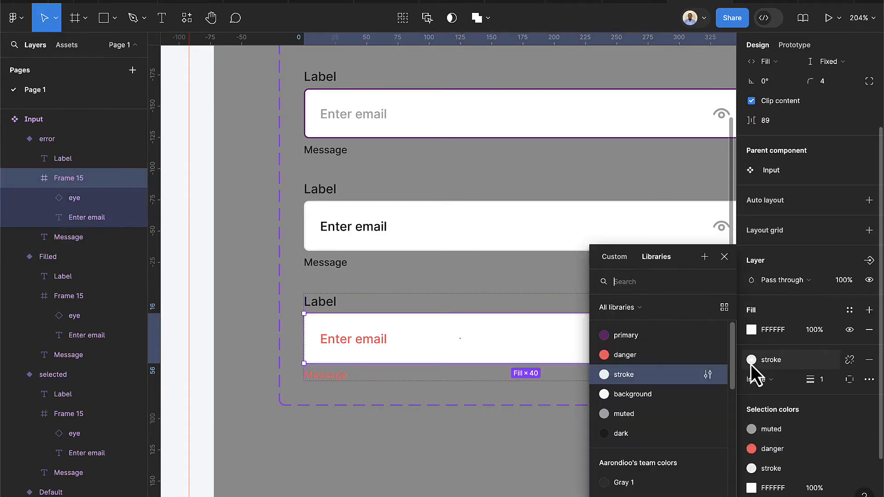
pyautogui.click(647, 355)
pyautogui.click(522, 454)
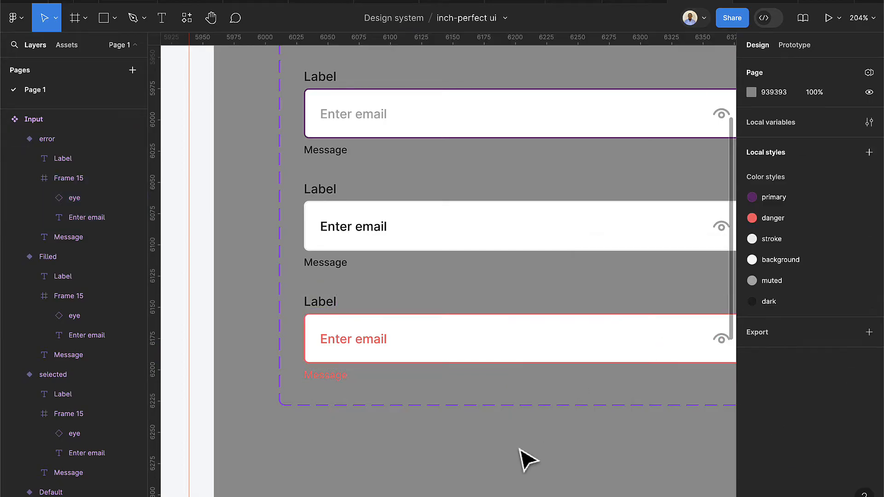
# Drag an Input component instance from Assets onto the iPhone 13 mini frame
pyautogui.scroll(-3, 559, 458)
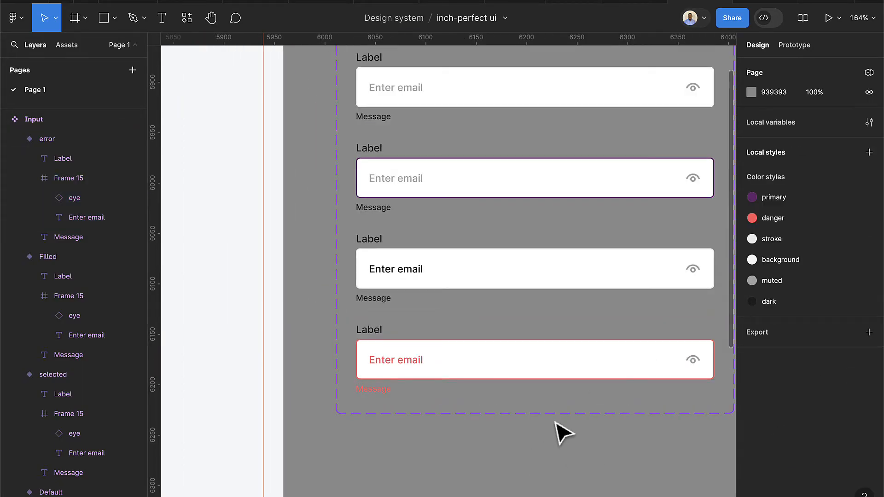
pyautogui.hscroll(2, 556, 430)
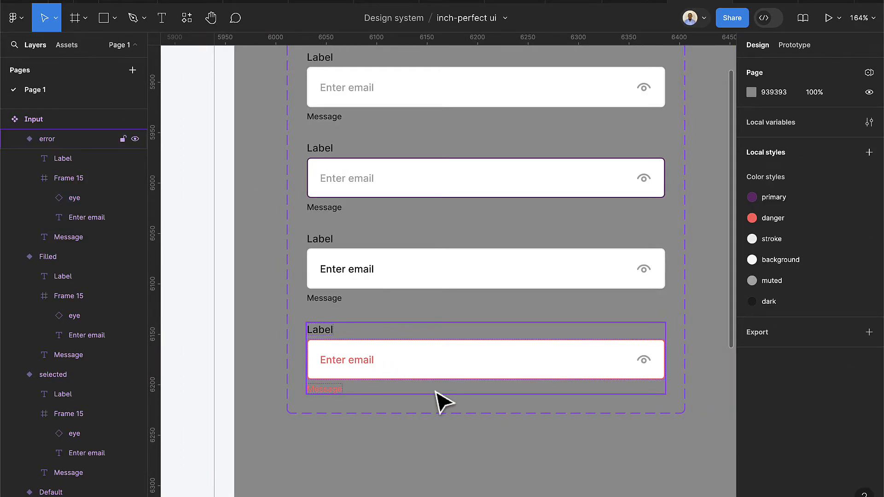
pyautogui.scroll(-2, 440, 403)
pyautogui.scroll(-2, 442, 405)
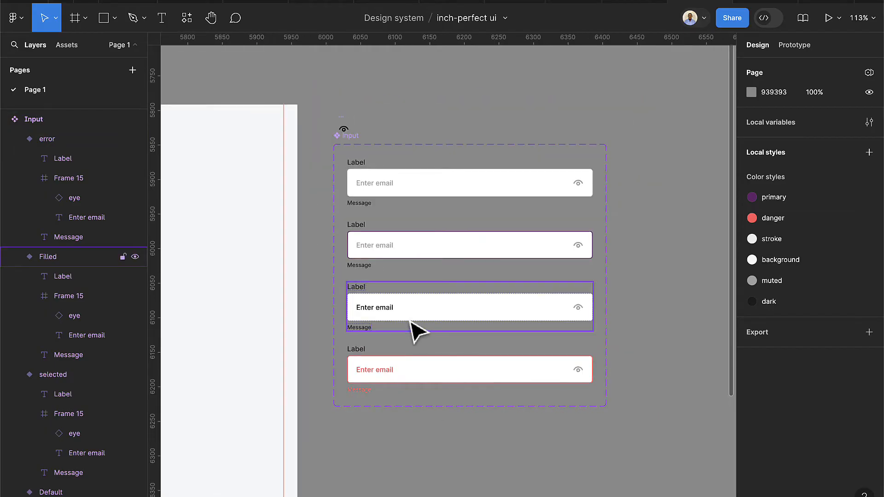
pyautogui.hscroll(-5, 444, 325)
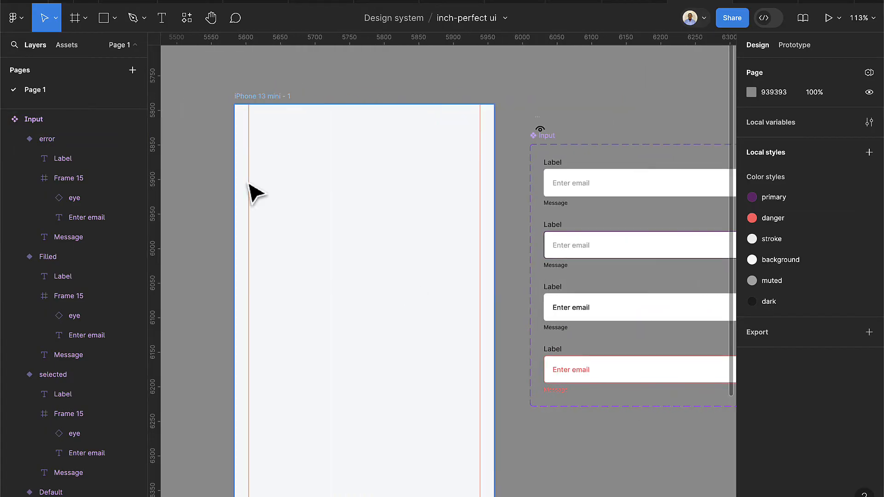
pyautogui.click(72, 43)
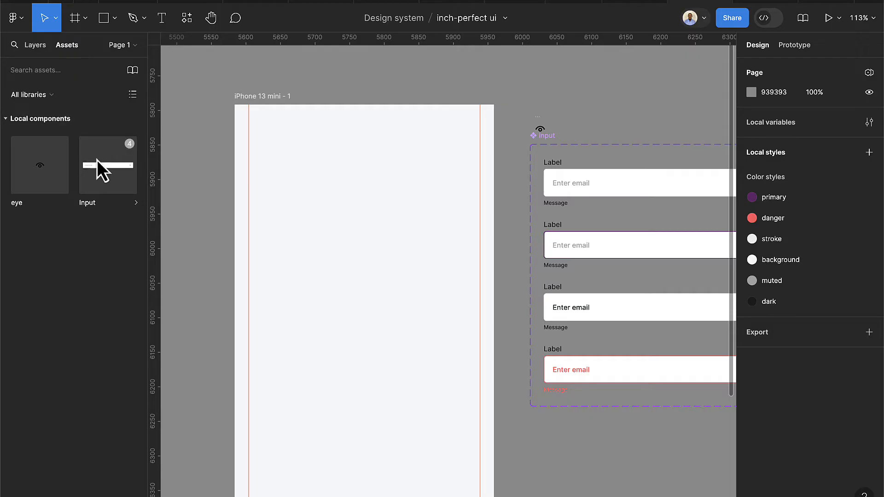
pyautogui.moveTo(126, 178); pyautogui.dragTo(341, 235)
# Resize the Input instance to 335 px wide
pyautogui.scroll(1, 338, 253)
pyautogui.scroll(3, 482, 227)
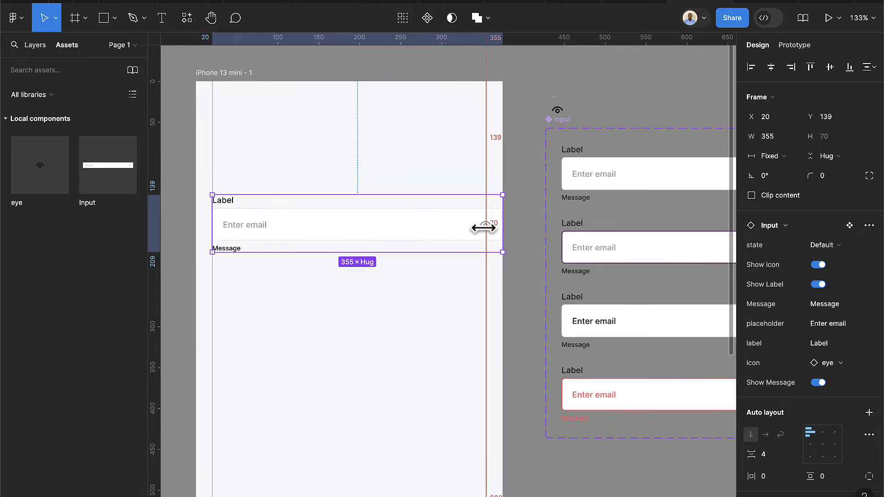
pyautogui.moveTo(501, 227); pyautogui.dragTo(482, 228)
pyautogui.scroll(3, 389, 236)
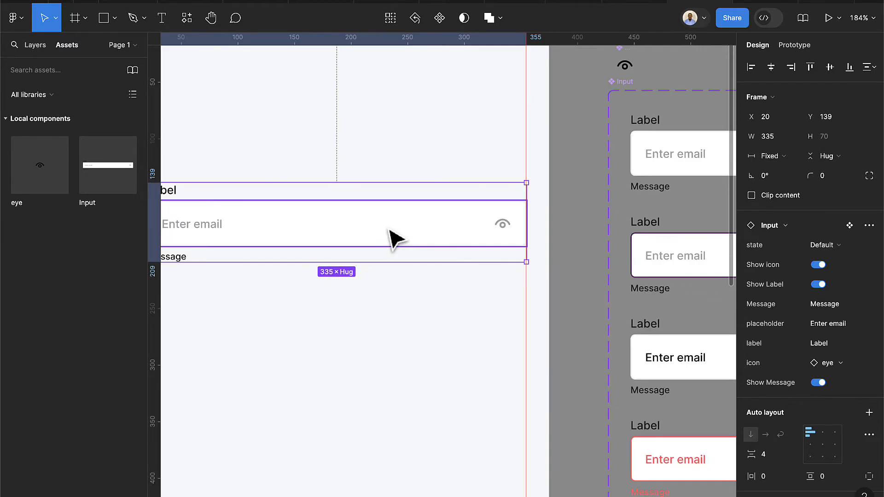
pyautogui.hscroll(-3, 400, 241)
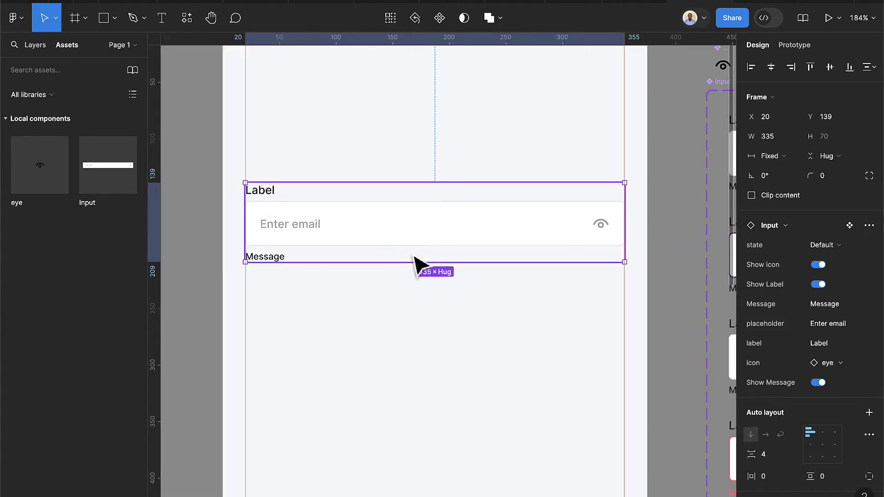
pyautogui.click(416, 285)
# Set the Input instance's label property to 'Enter email'
pyautogui.click(296, 254)
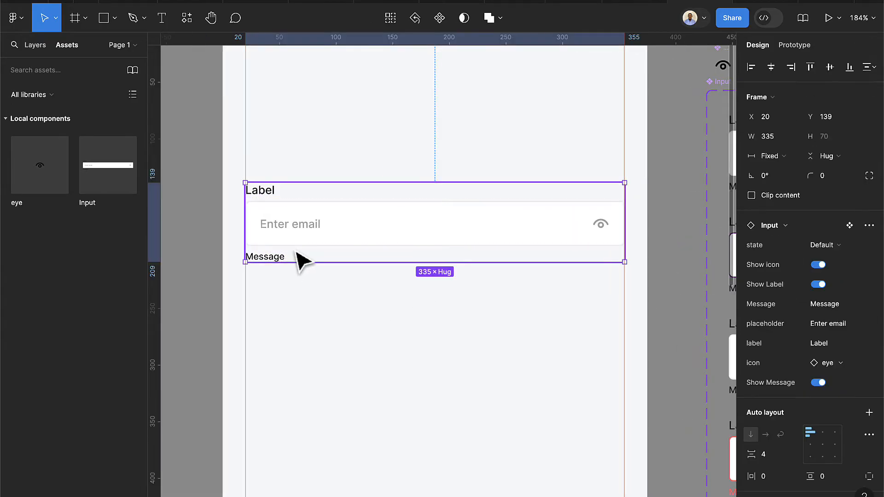
pyautogui.click(837, 341)
pyautogui.write('Wn')
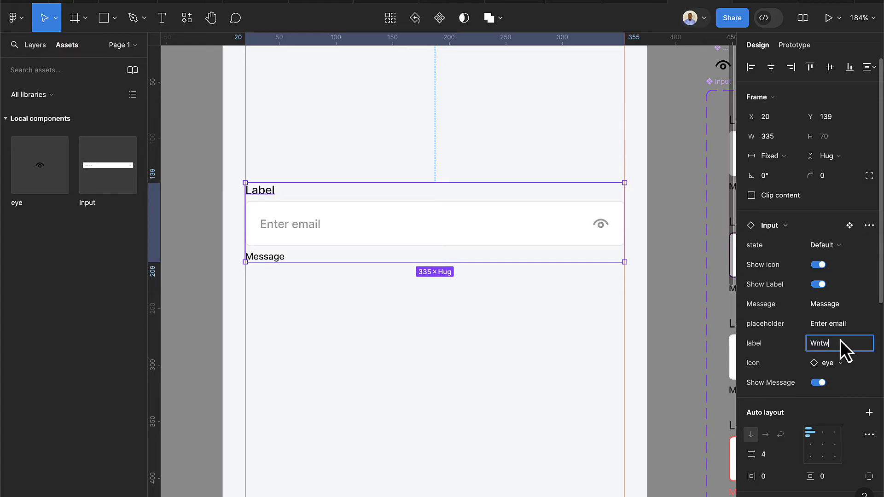
pyautogui.press('BackSpace')
pyautogui.press('BackSpace')
pyautogui.press('BackSpace')
pyautogui.press('BackSpace')
pyautogui.write('Enter email')
pyautogui.press('Return')
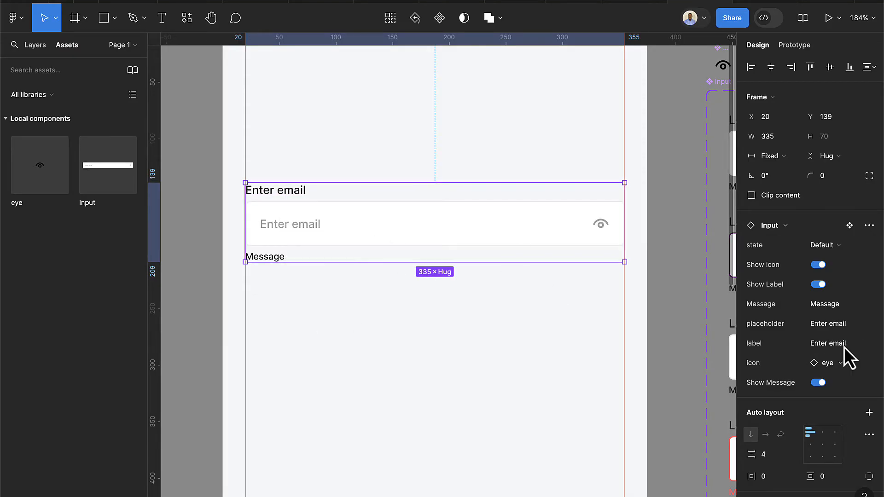
# Give the input an example email address placeholder and turn Show Message off
pyautogui.click(813, 322)
pyautogui.write('e')
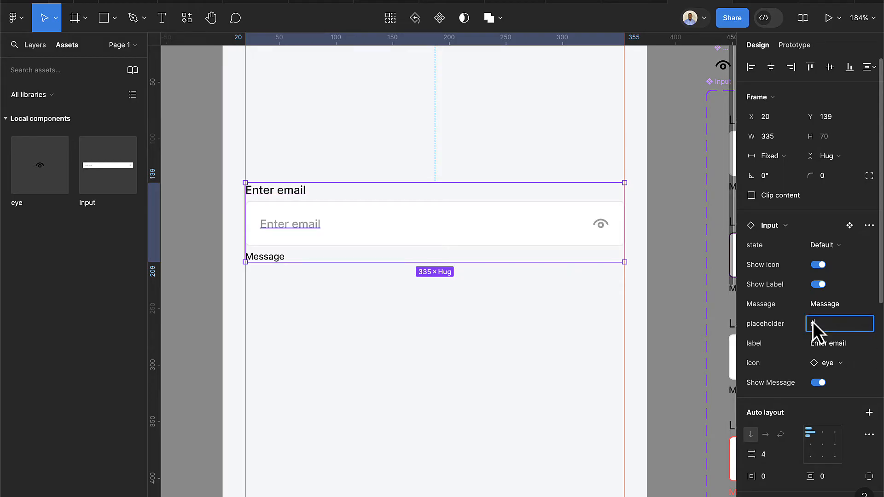
pyautogui.write('xample@gmail.com')
pyautogui.press('Return')
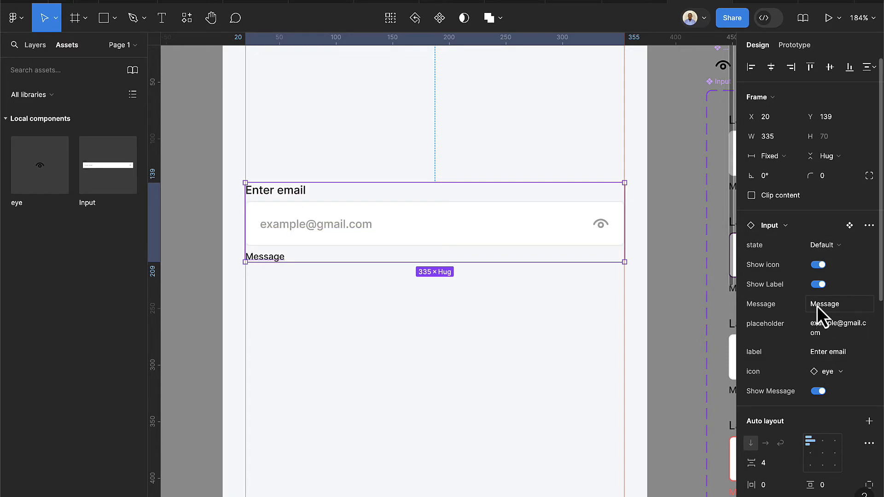
pyautogui.click(821, 392)
pyautogui.click(513, 357)
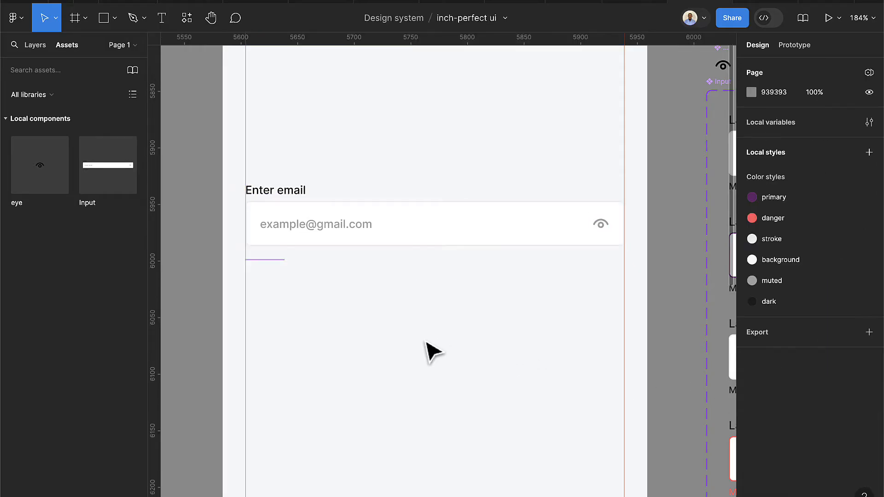
pyautogui.click(261, 208)
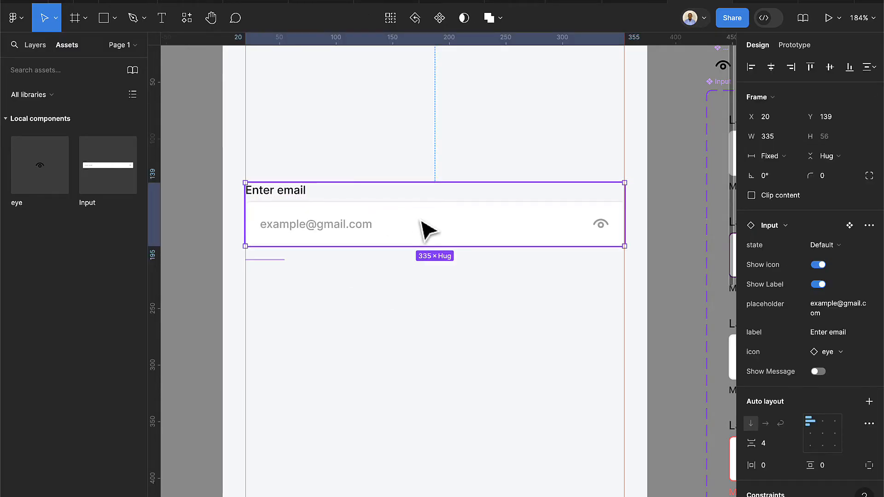
# Duplicate the input below and set the top one's label to Fullname with a sample name placeholder
pyautogui.moveTo(428, 229); pyautogui.dragTo(430, 312)
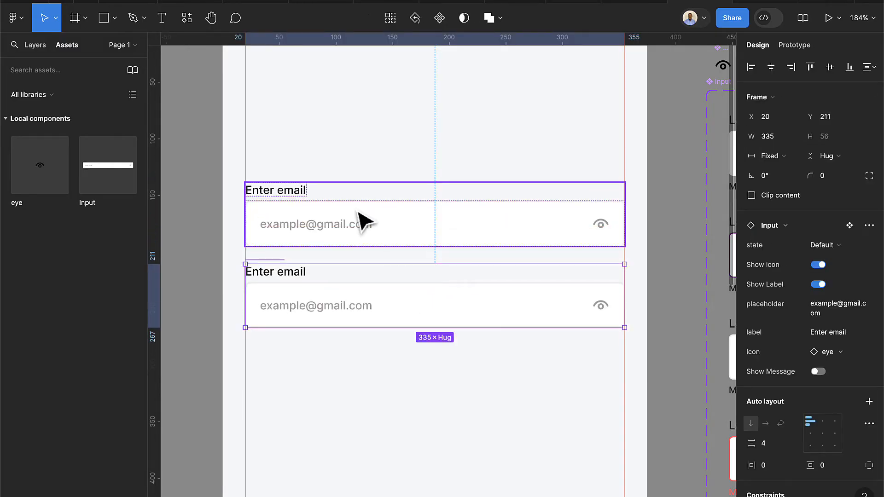
pyautogui.click(361, 221)
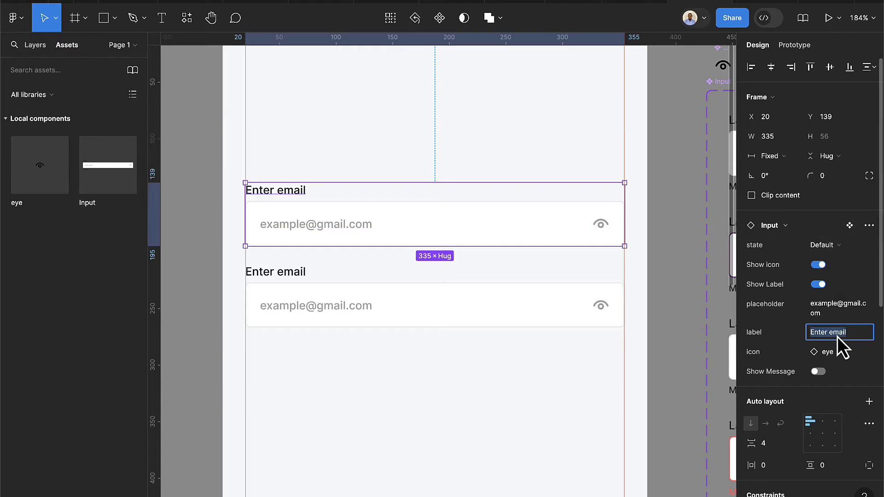
pyautogui.write('Fullname')
pyautogui.press('Return')
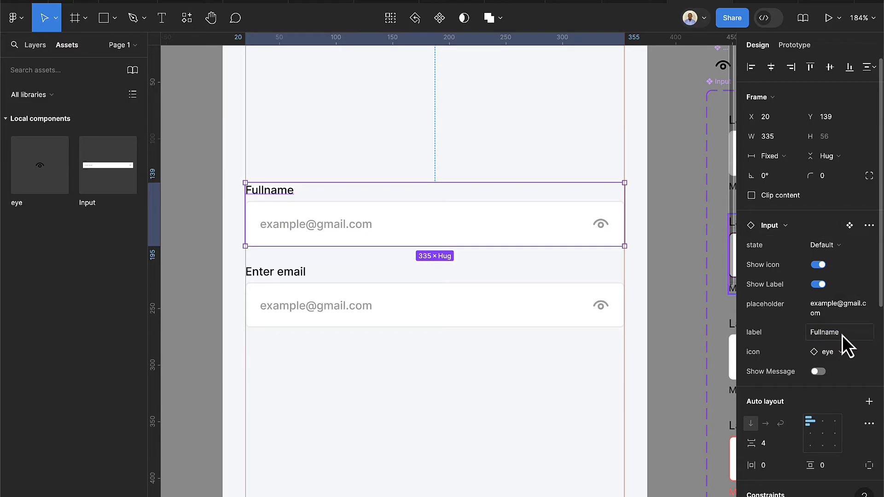
pyautogui.click(855, 303)
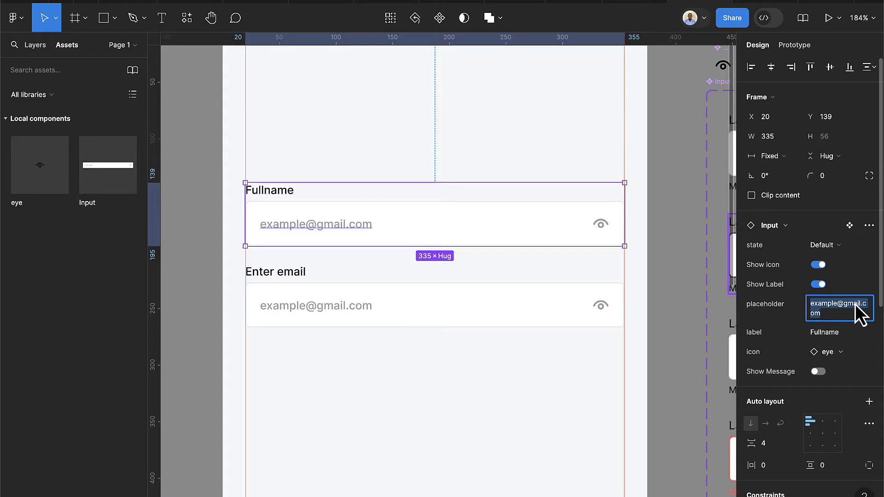
pyautogui.press('BackSpace')
pyautogui.write('J')
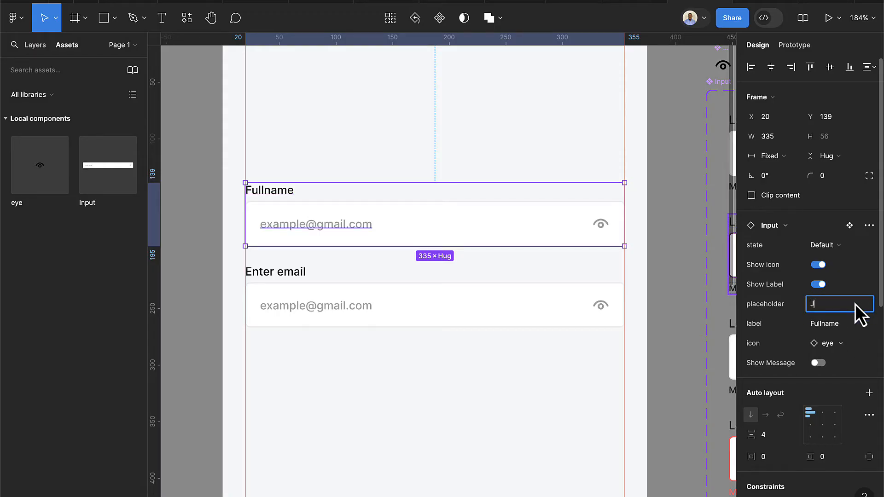
pyautogui.write('ohn Doe')
pyautogui.press('Return')
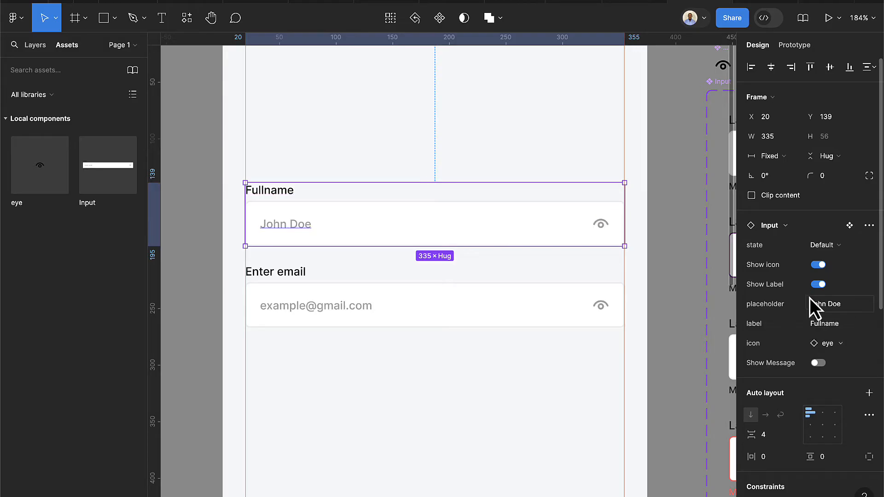
# Turn Show icon off on both the Fullname and Enter email inputs
pyautogui.click(815, 266)
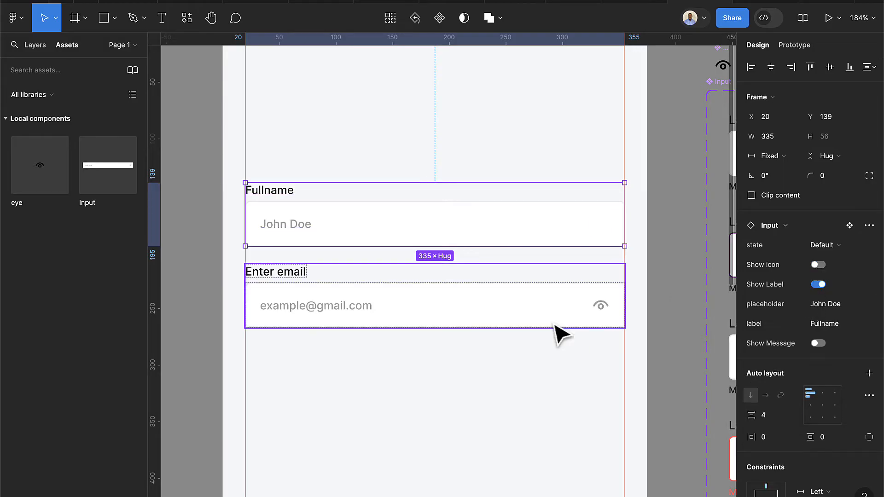
pyautogui.click(522, 387)
pyautogui.click(507, 317)
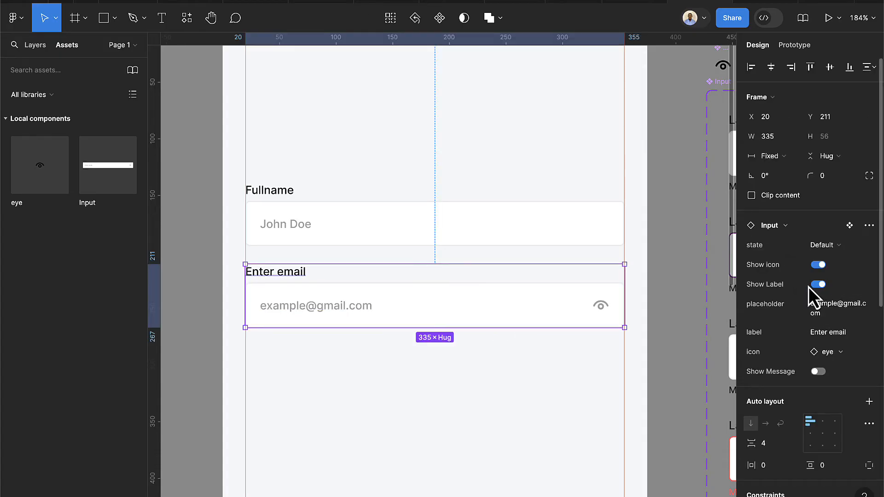
pyautogui.click(818, 266)
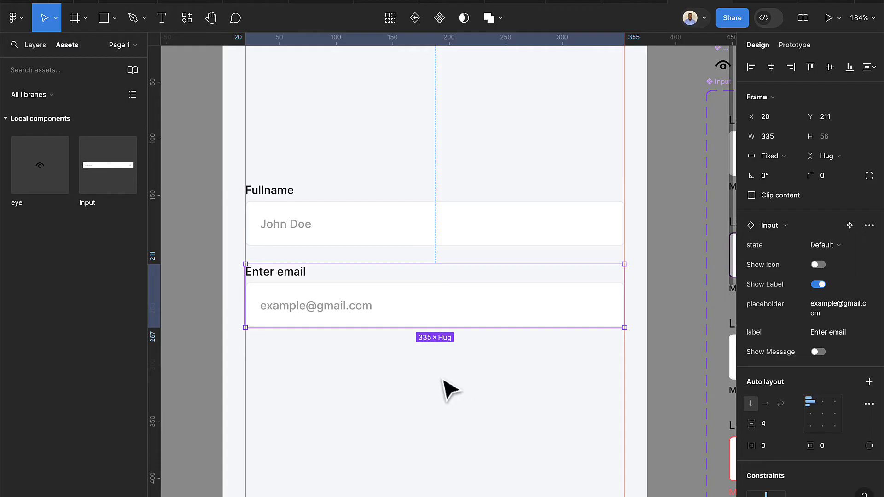
# Bring the Input component set into view and select its second and Filled variants
pyautogui.scroll(-3, 443, 380)
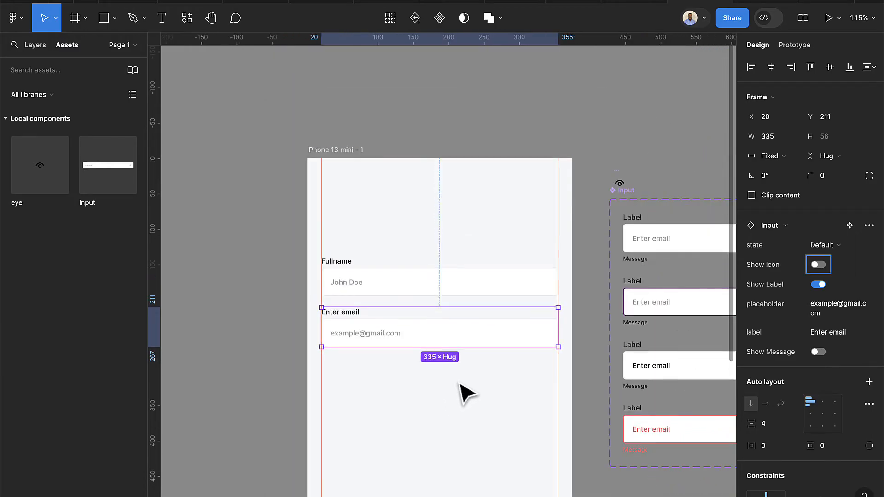
pyautogui.hscroll(6, 465, 391)
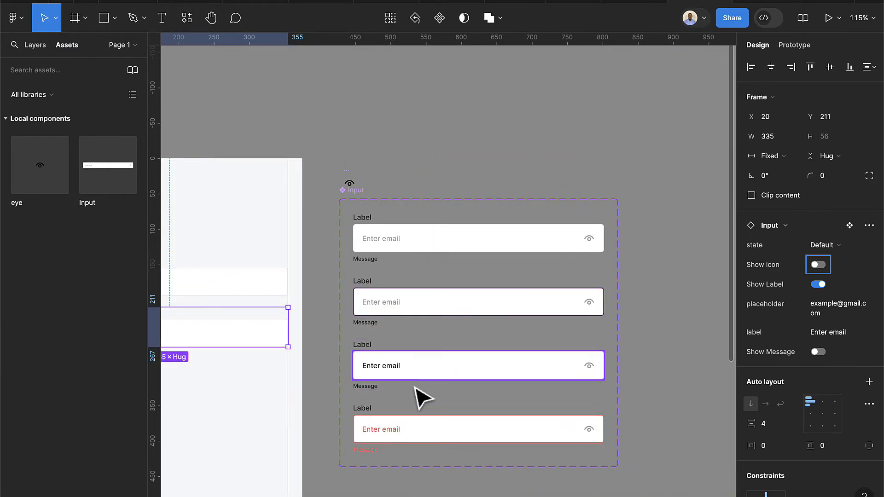
pyautogui.scroll(3, 421, 403)
pyautogui.click(437, 302)
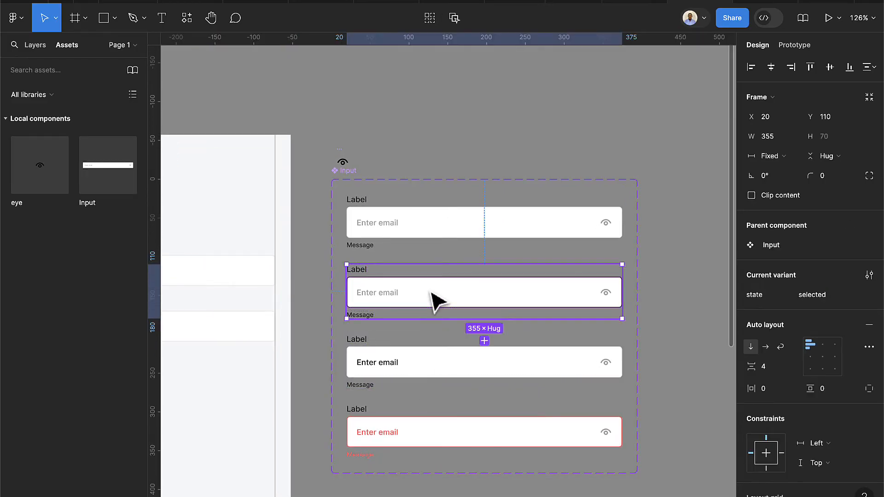
pyautogui.click(354, 366)
pyautogui.scroll(2, 599, 370)
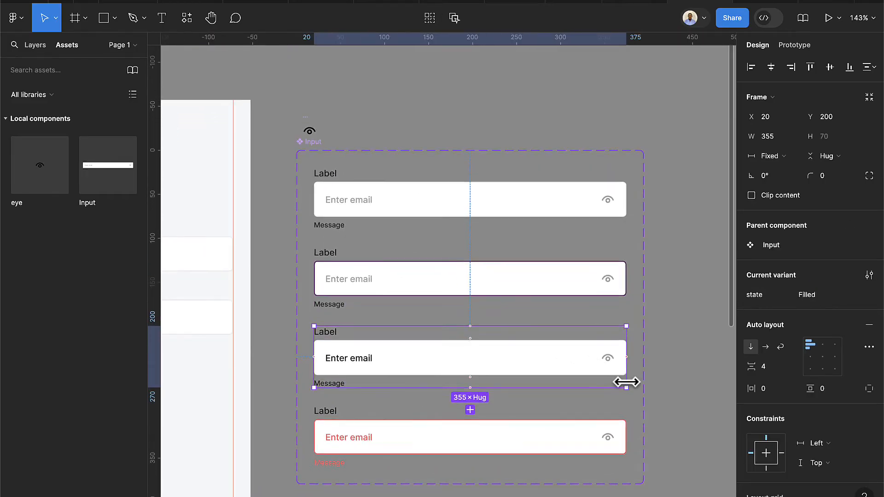
pyautogui.scroll(2, 626, 360)
pyautogui.scroll(-5, 608, 382)
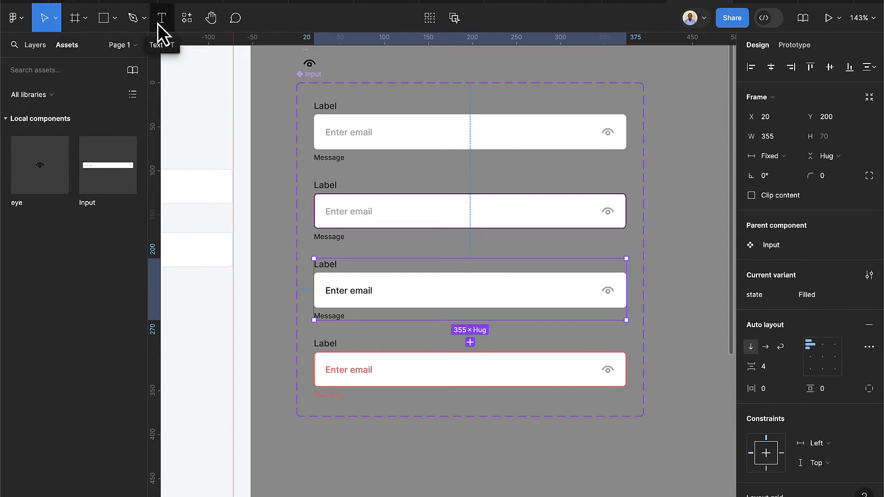
pyautogui.click(185, 20)
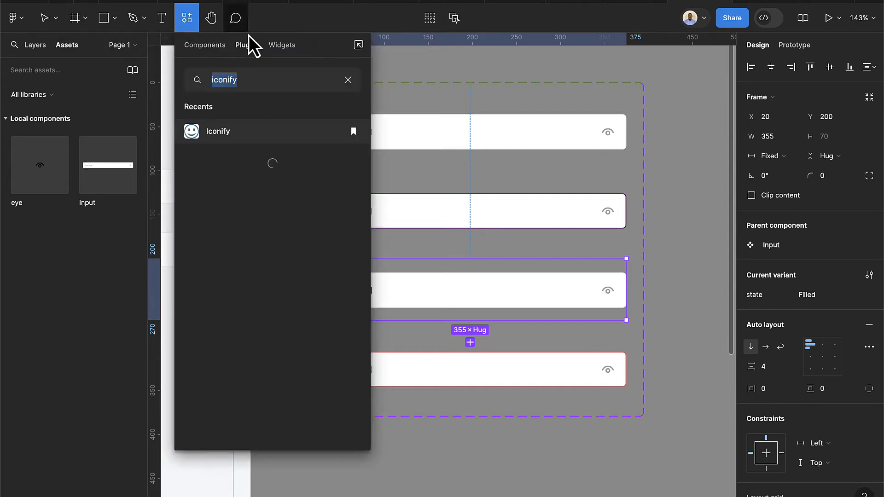
# Use the Iconify plugin to place a 24×24 iconoir cancel X icon below the Input variants
pyautogui.click(229, 131)
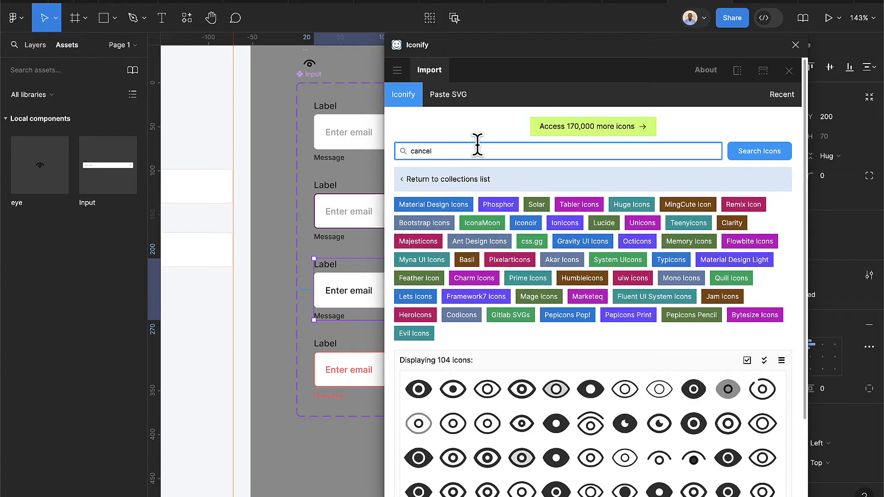
pyautogui.scroll(-5, 332, 320)
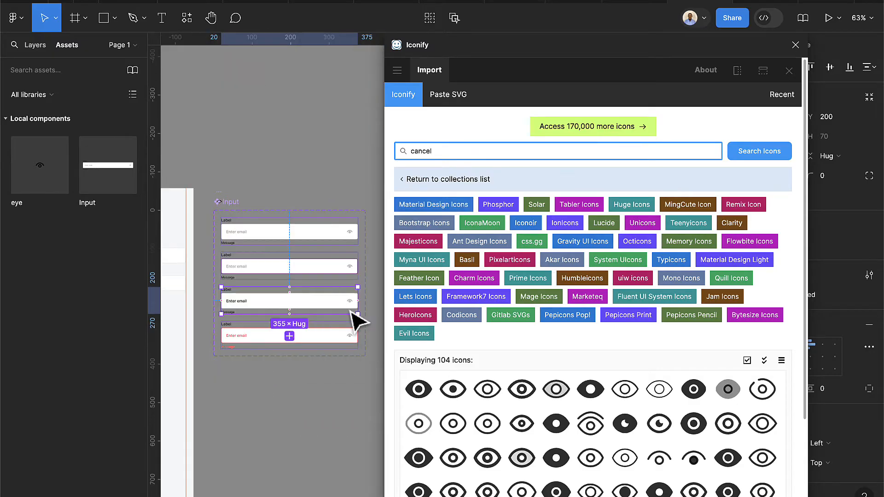
pyautogui.scroll(1, 357, 323)
pyautogui.scroll(-3, 493, 420)
pyautogui.scroll(3, 552, 143)
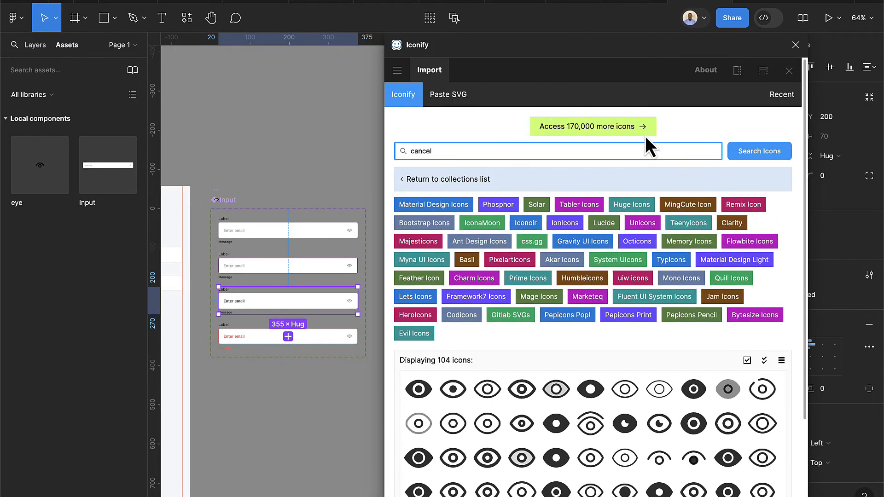
pyautogui.click(746, 154)
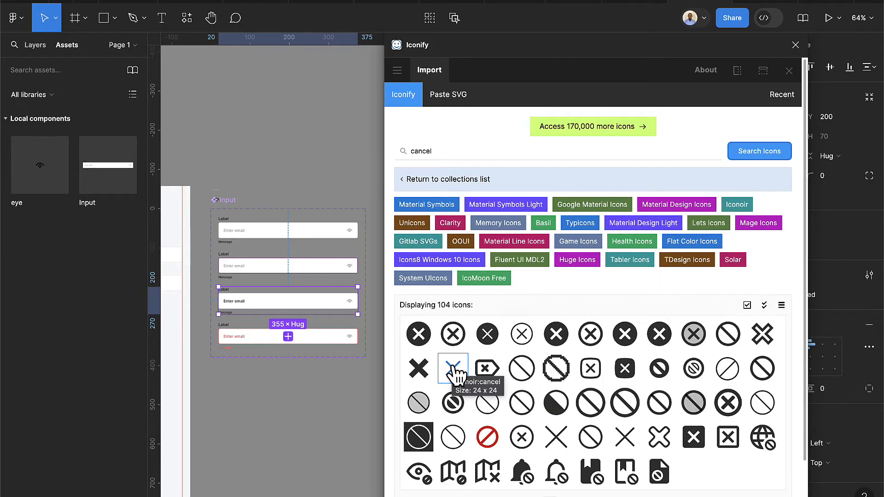
pyautogui.moveTo(453, 370); pyautogui.dragTo(328, 410)
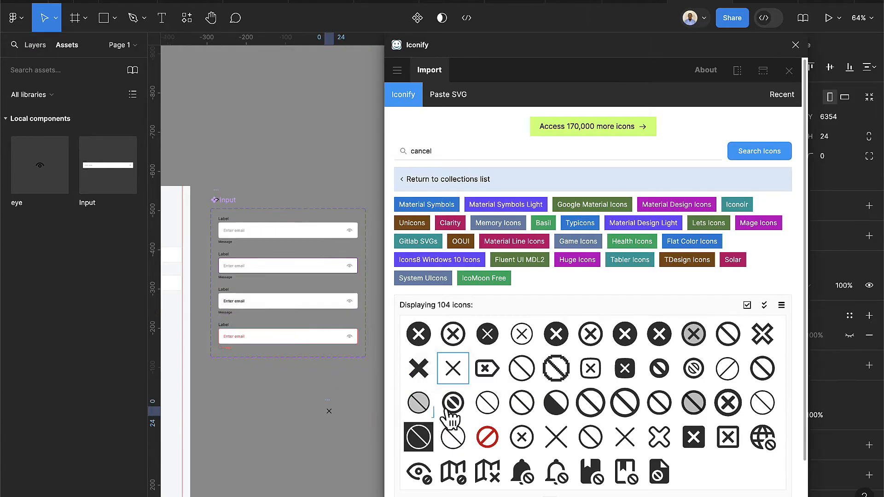
pyautogui.click(795, 44)
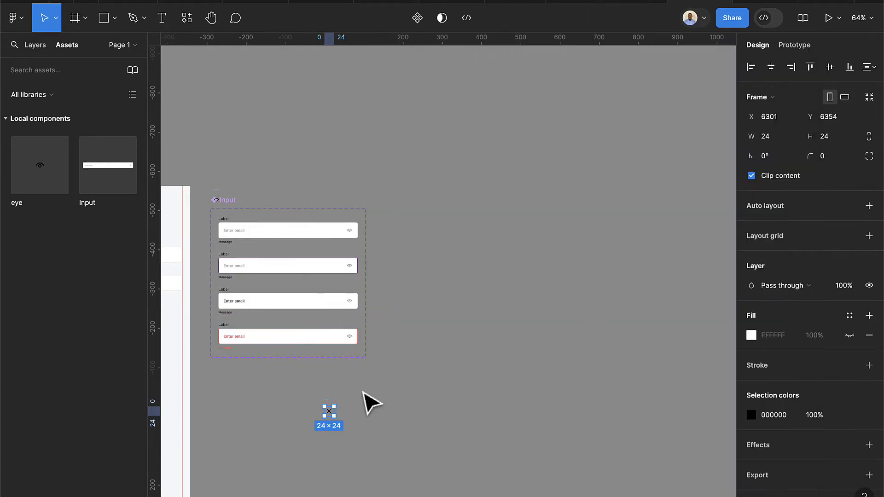
# Resize the X icon to 16×16 and make it a component
pyautogui.scroll(5, 345, 414)
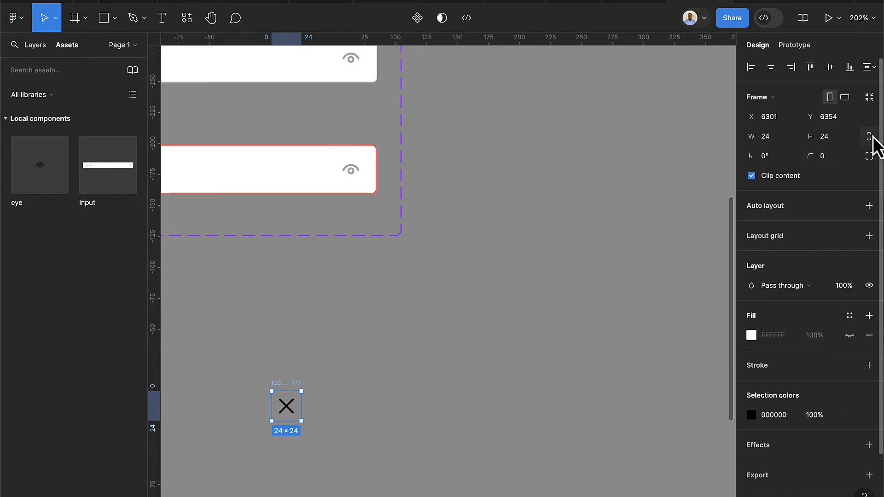
pyautogui.click(825, 136)
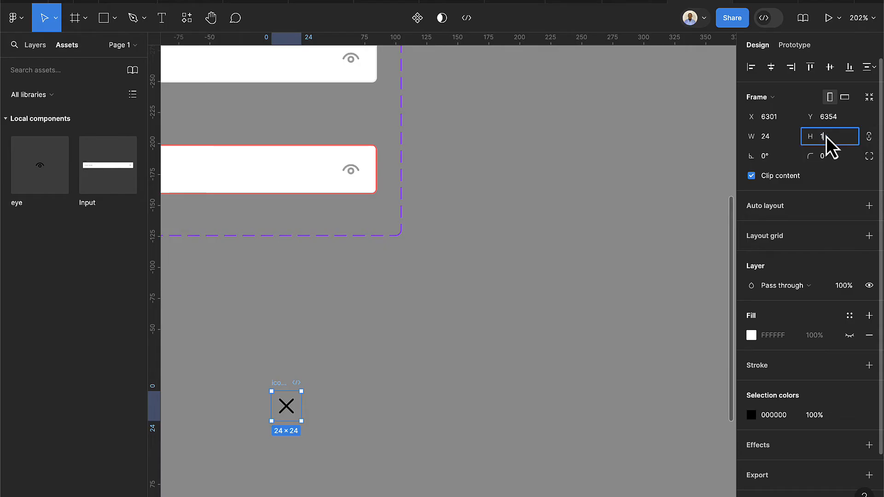
pyautogui.write('16')
pyautogui.press('Return')
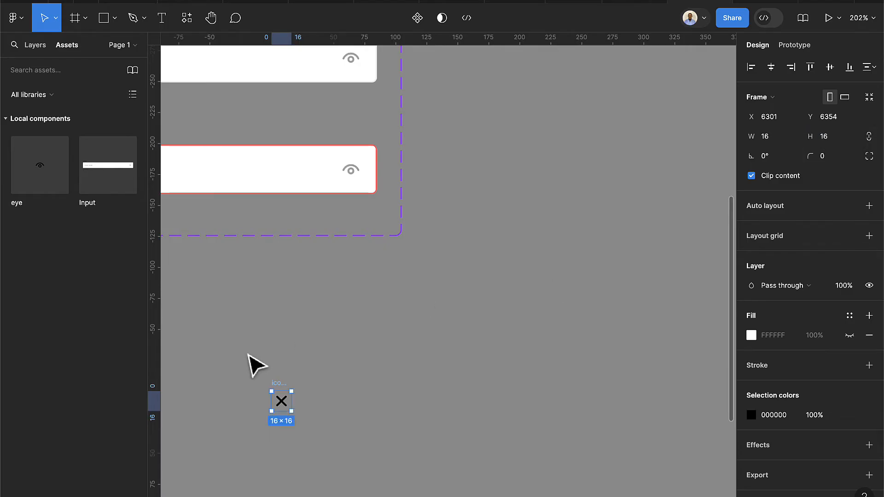
pyautogui.scroll(2, 295, 402)
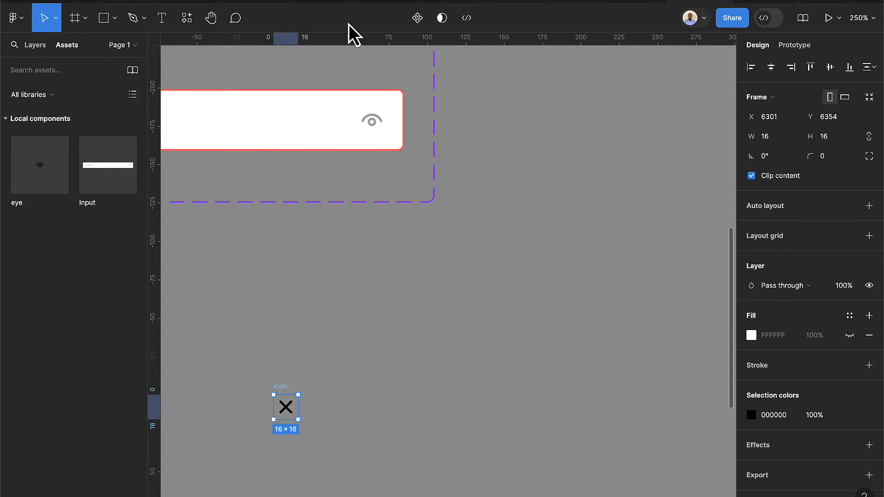
pyautogui.click(410, 23)
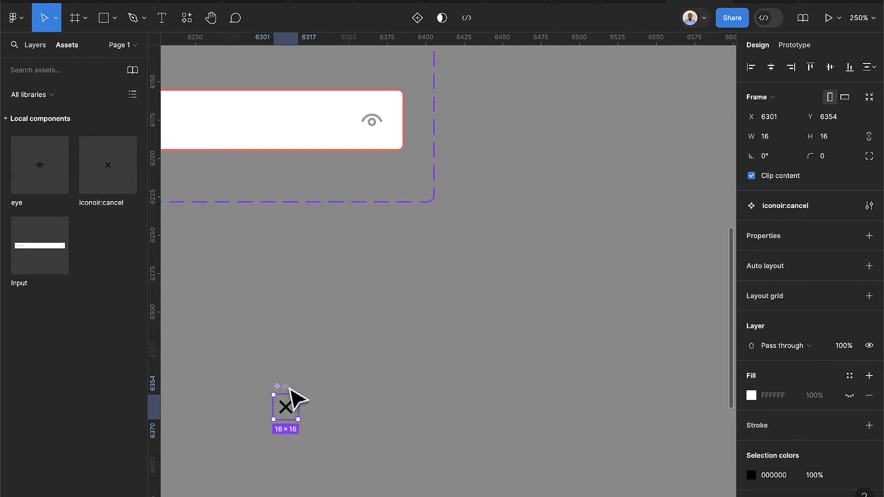
# Rename the icon component to 'cancel'
pyautogui.scroll(5, 266, 384)
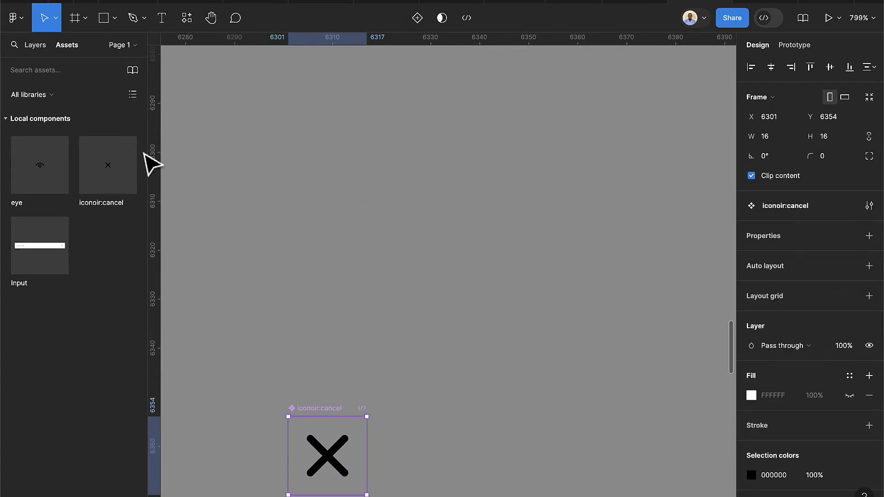
pyautogui.click(38, 53)
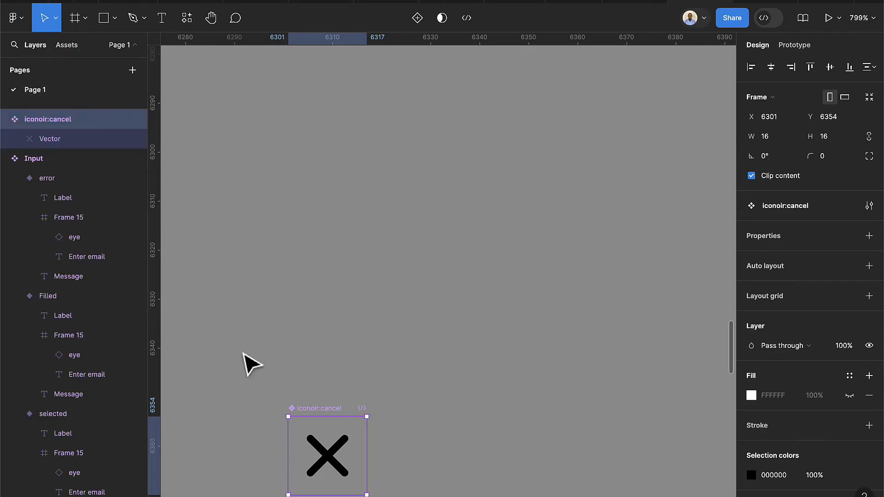
pyautogui.scroll(-2, 247, 361)
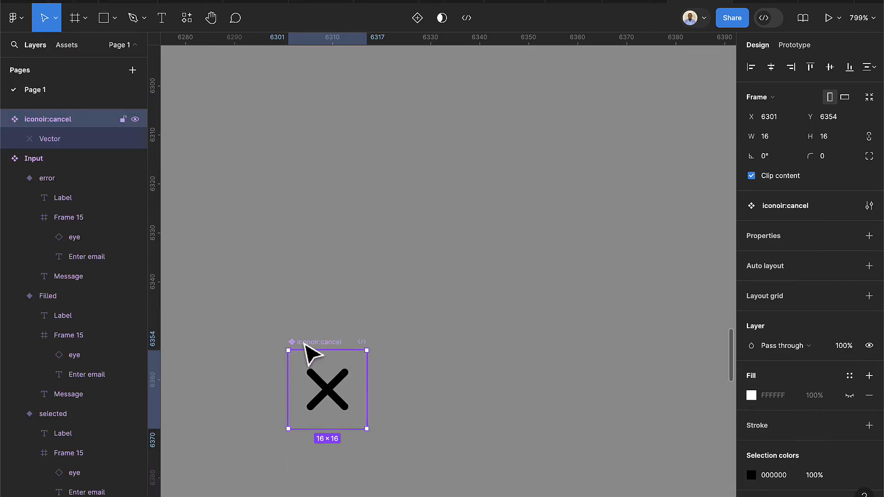
pyautogui.doubleClick(302, 342)
pyautogui.write('cancel')
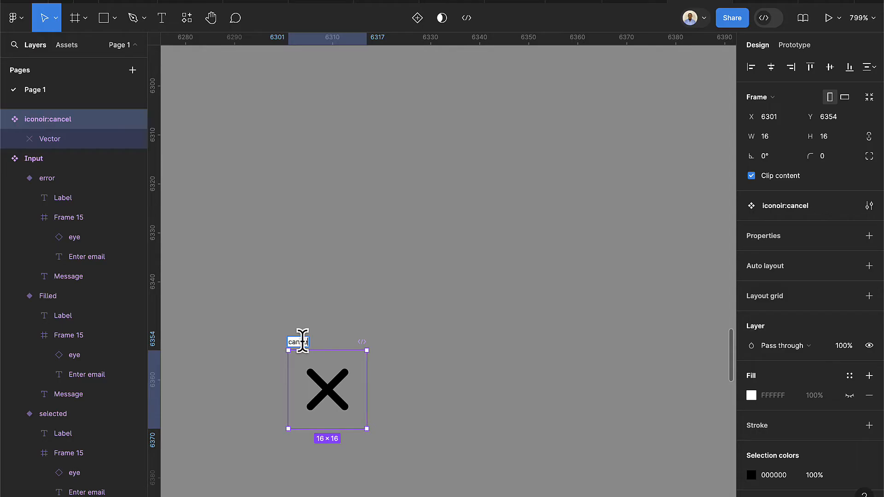
pyautogui.write('l')
pyautogui.press('Return')
pyautogui.scroll(-3, 334, 351)
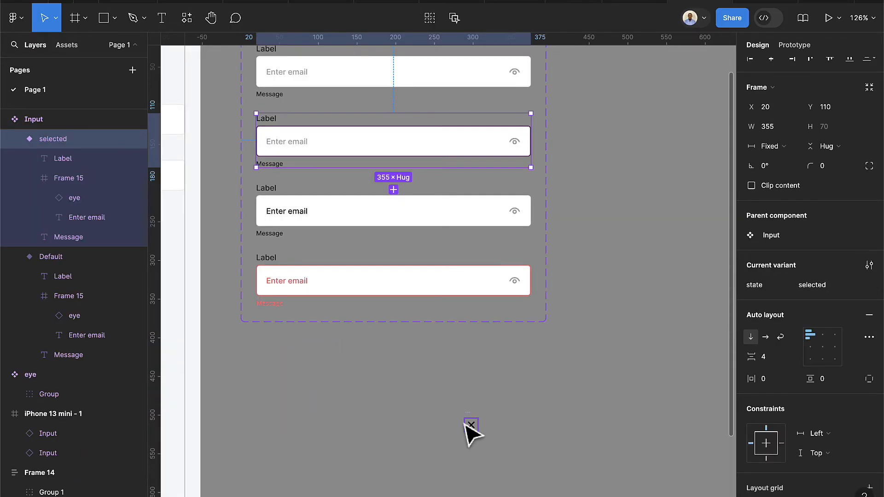
pyautogui.click(468, 425)
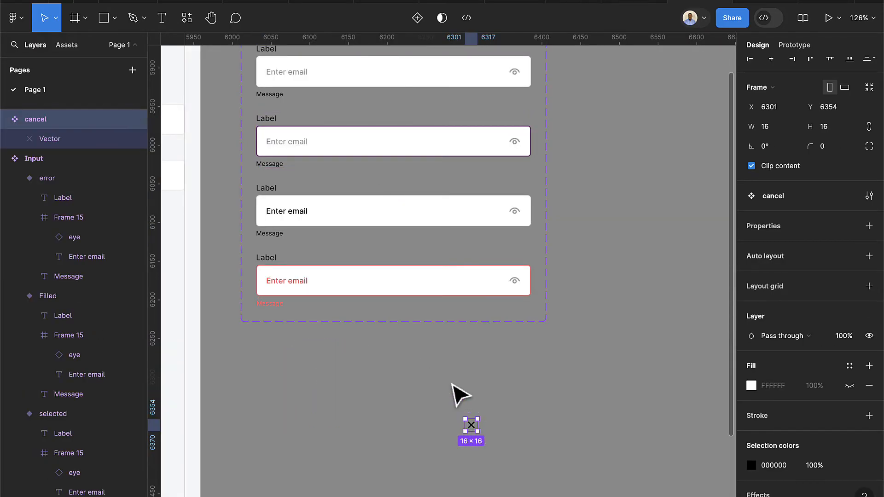
pyautogui.scroll(2, 458, 395)
pyautogui.scroll(2, 461, 395)
pyautogui.click(258, 114)
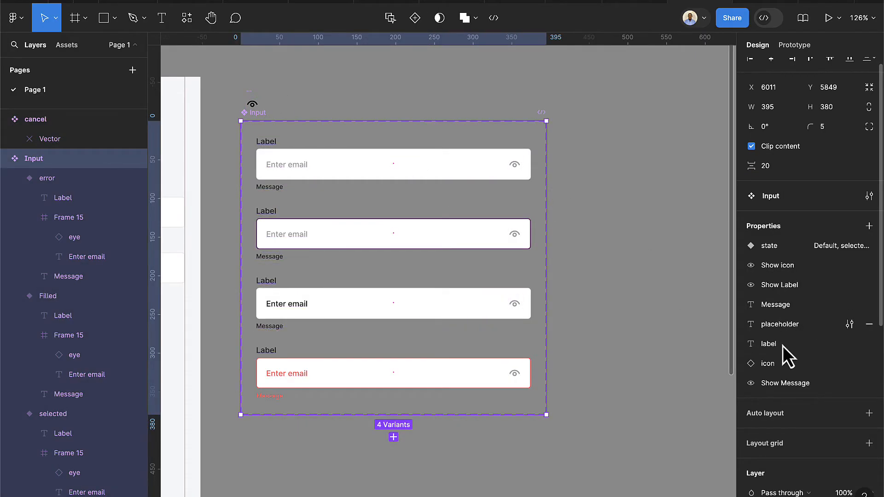
# Set the Input component's icon swap property default to the cancel component
pyautogui.click(849, 363)
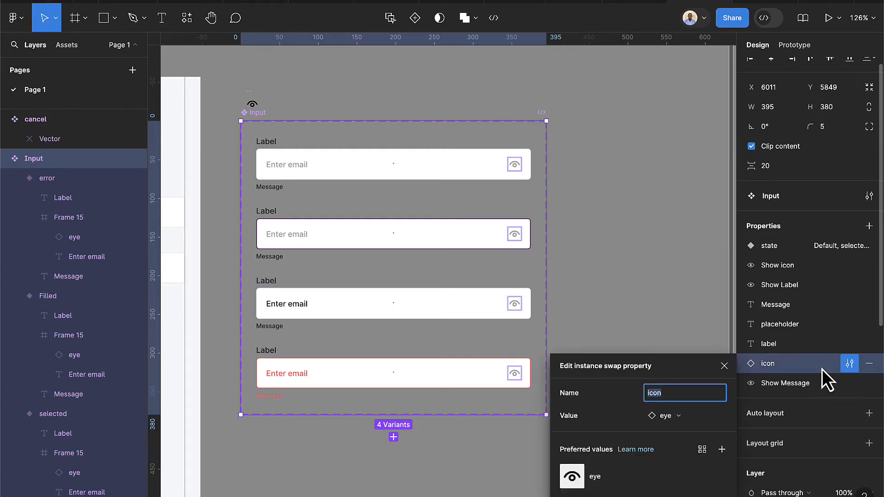
pyautogui.click(680, 421)
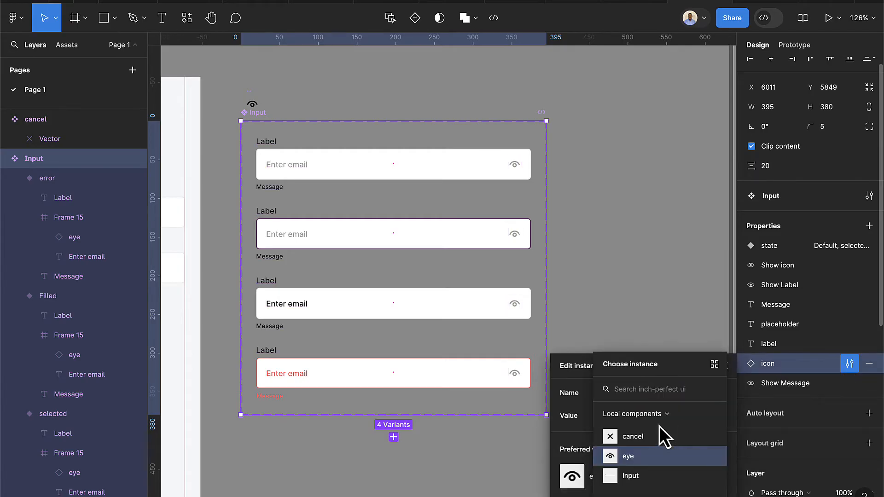
pyautogui.click(634, 440)
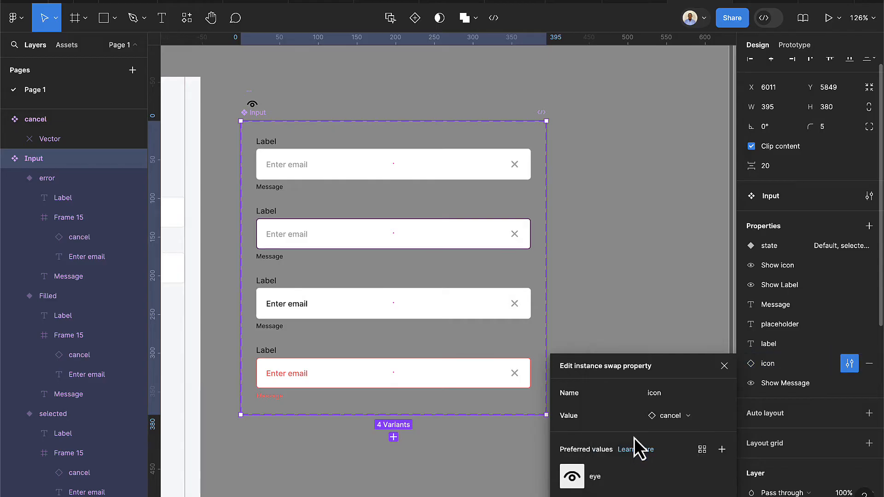
pyautogui.click(643, 235)
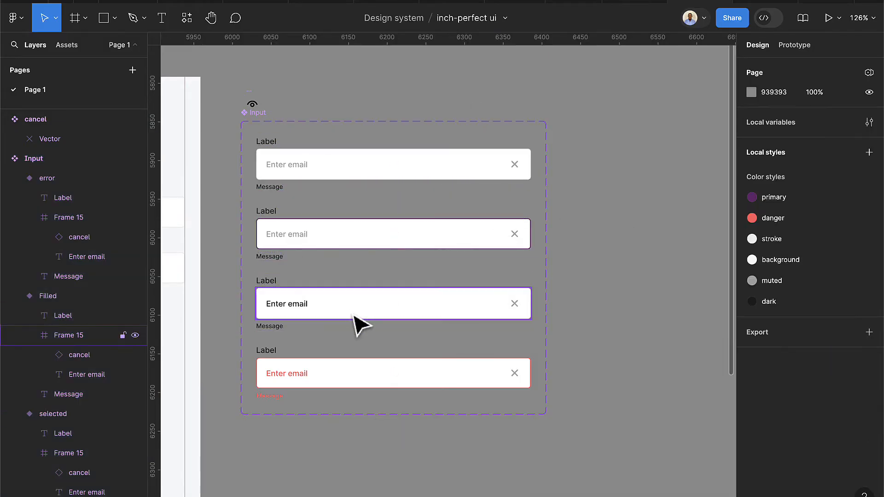
# Duplicate the email input below it and set both its placeholder and label to 'Password'
pyautogui.keyDown('ctrl'); pyautogui.scroll(1, 369, 324); pyautogui.keyUp('ctrl')
pyautogui.hscroll(-5, 425, 331)
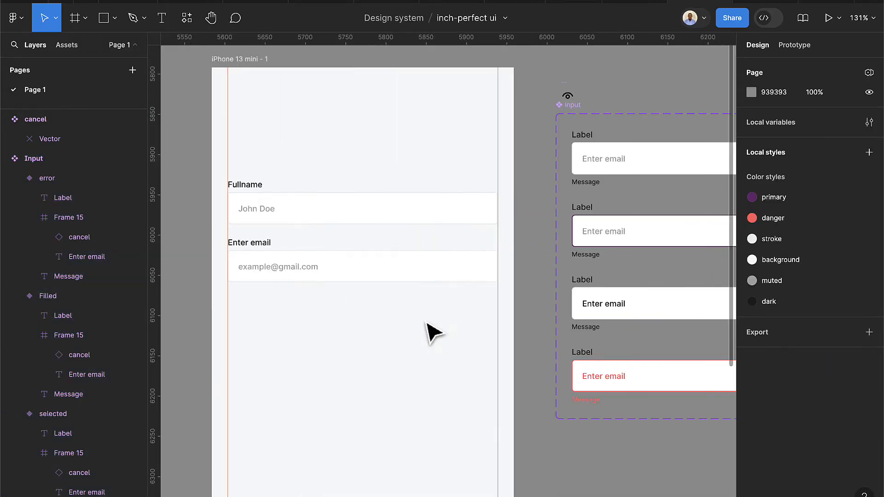
pyautogui.click(326, 267)
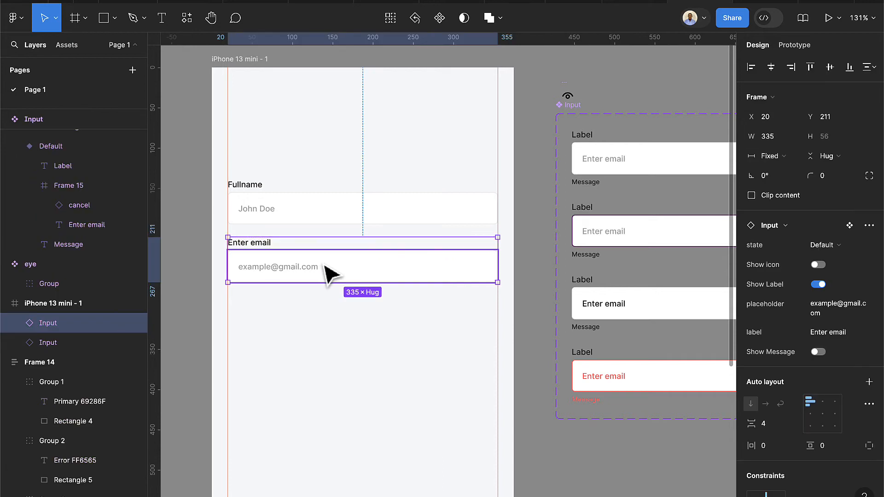
pyautogui.keyDown('alt'); pyautogui.moveTo(326, 275); pyautogui.dragTo(330, 330); pyautogui.keyUp('alt')
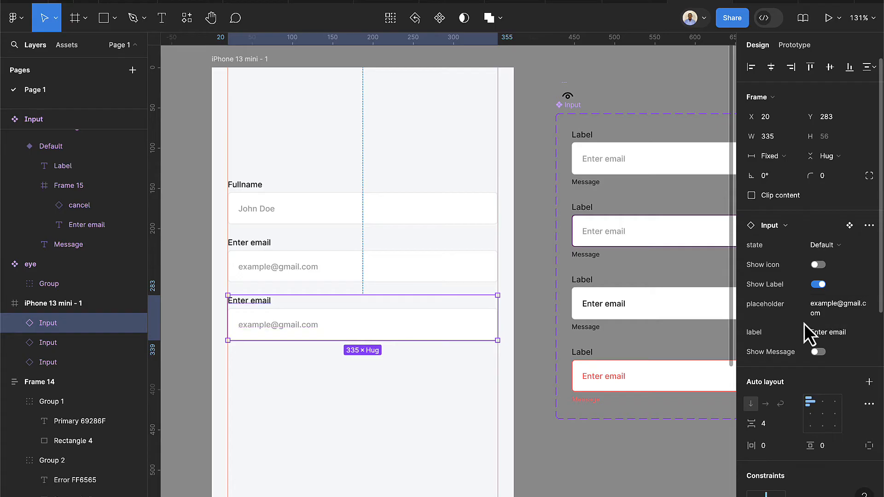
pyautogui.click(835, 317)
pyautogui.write('P')
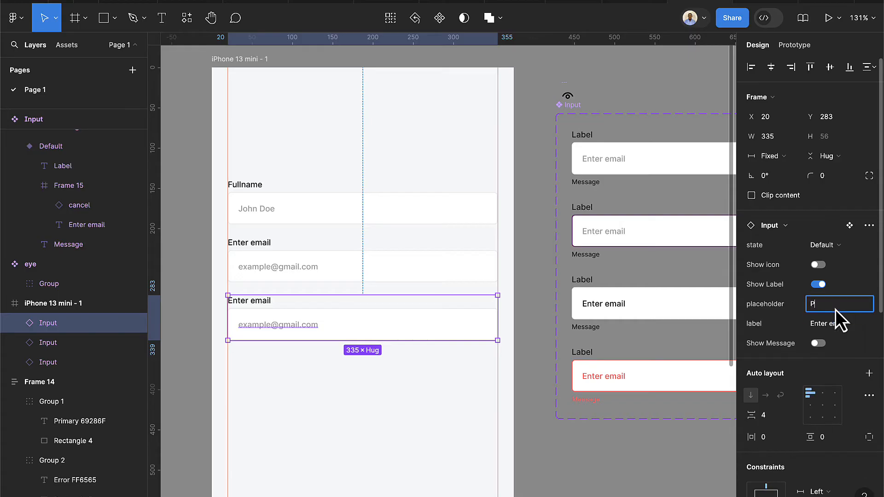
pyautogui.write('assword')
pyautogui.press('Return')
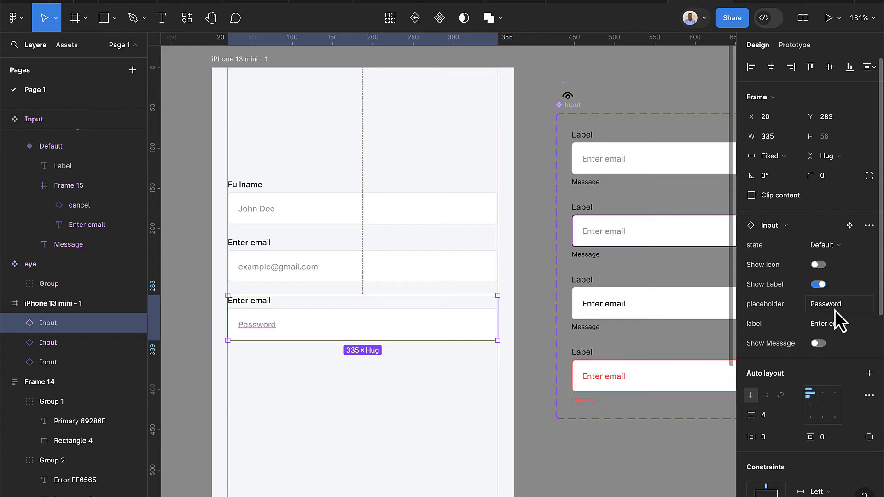
pyautogui.click(830, 331)
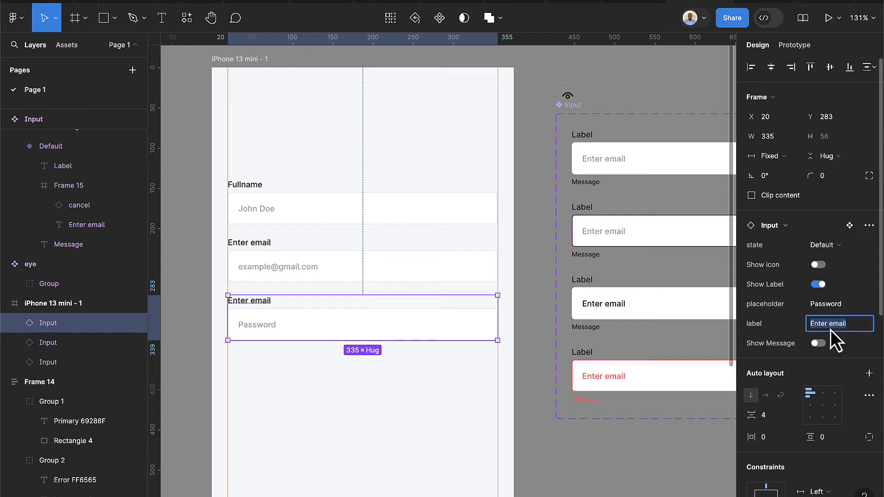
pyautogui.write('Password')
pyautogui.press('Return')
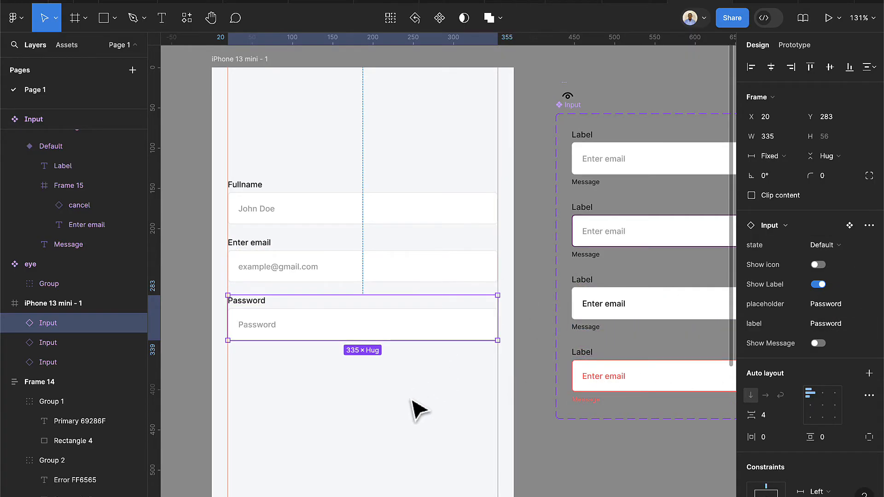
pyautogui.scroll(-1, 683, 308)
pyautogui.scroll(-1, 864, 242)
pyautogui.scroll(4, 615, 431)
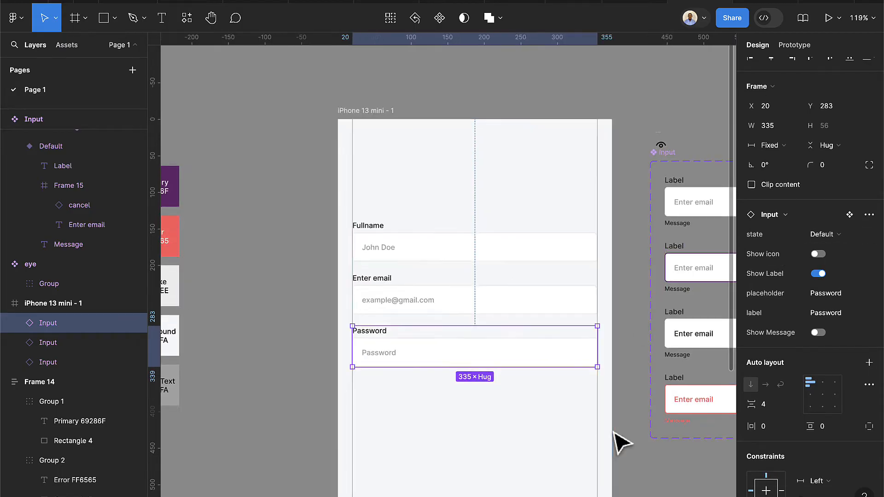
# Show an eye icon in the Password field instead of the X
pyautogui.click(822, 256)
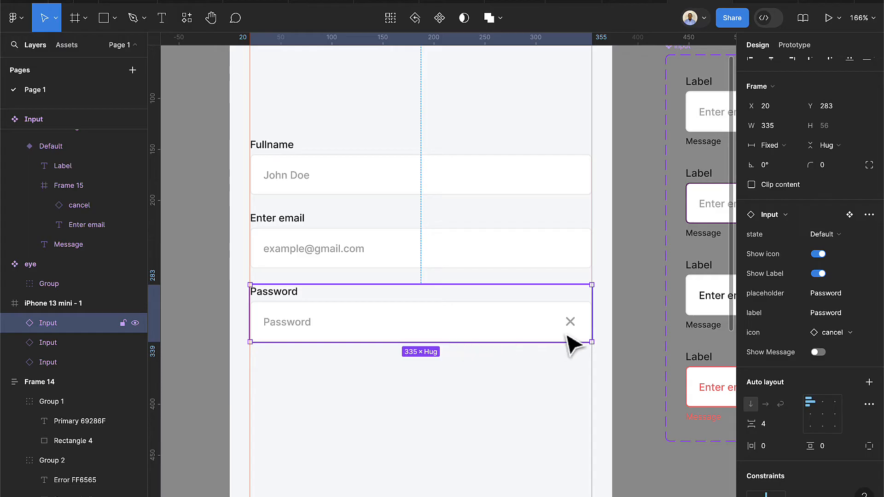
pyautogui.click(824, 337)
pyautogui.click(777, 353)
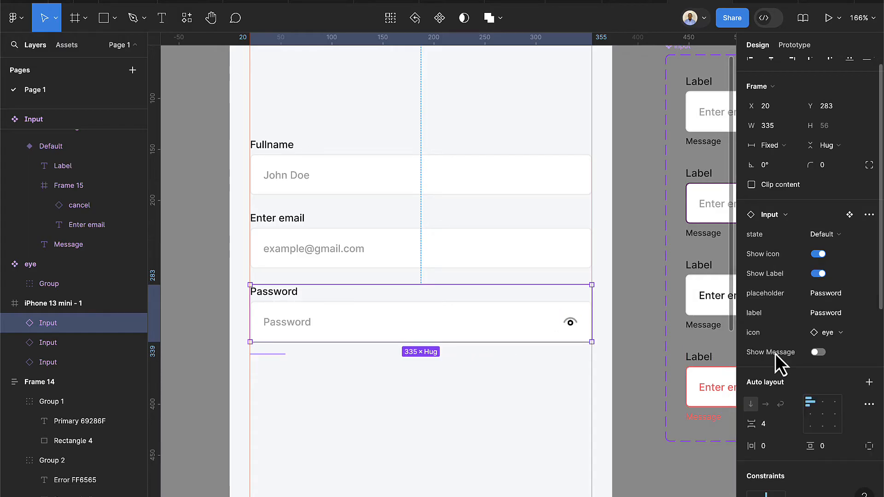
# Move the Password input 40 units lower, to Y 323
pyautogui.click(547, 379)
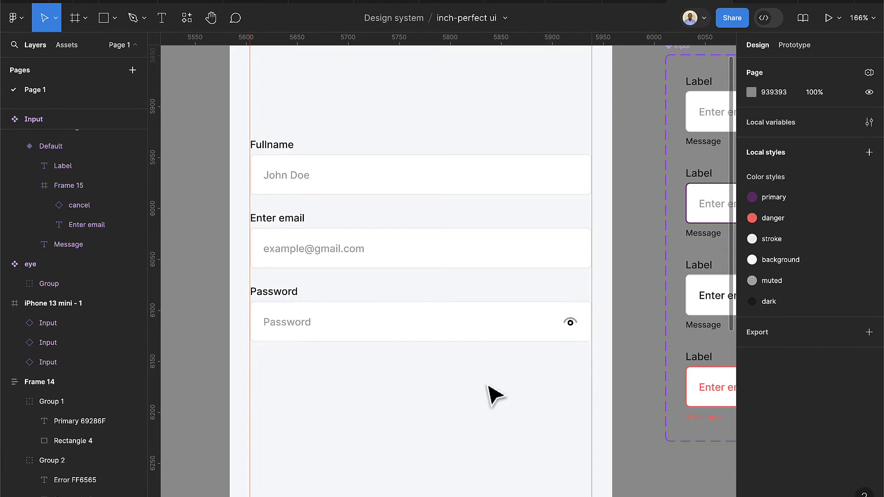
pyautogui.click(441, 325)
pyautogui.hotkey('shift', 'Down')
pyautogui.hotkey('shift', 'Down')
pyautogui.hotkey('shift', 'Down')
pyautogui.hotkey('shift', 'Down')
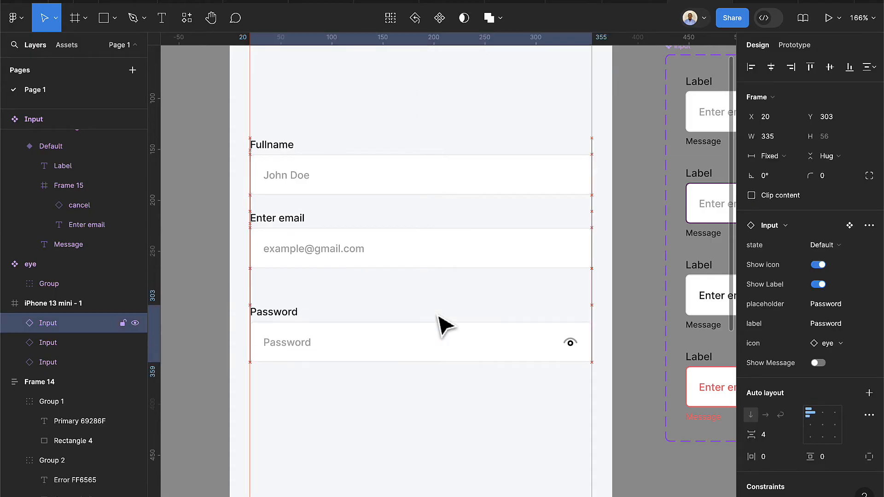
# Duplicate the email input into the gap with a sample phone placeholder, labelled 'Phone number'
pyautogui.click(339, 256)
pyautogui.moveTo(339, 256); pyautogui.dragTo(341, 309)
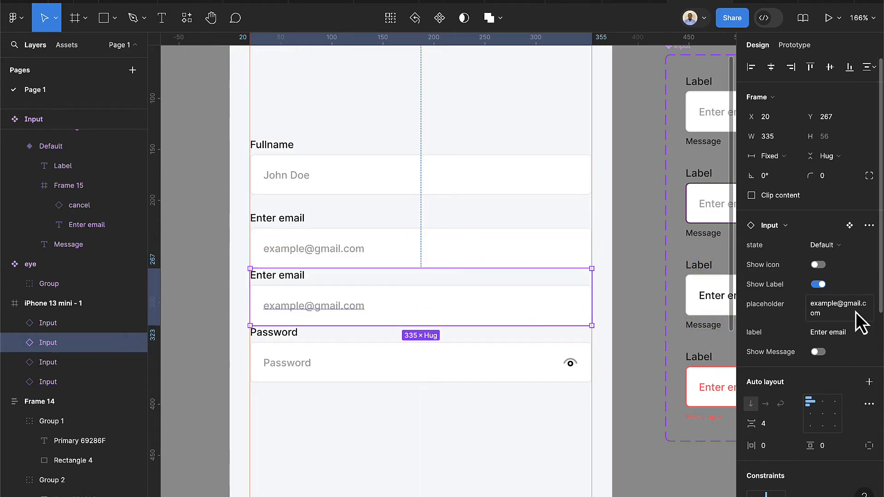
pyautogui.click(839, 314)
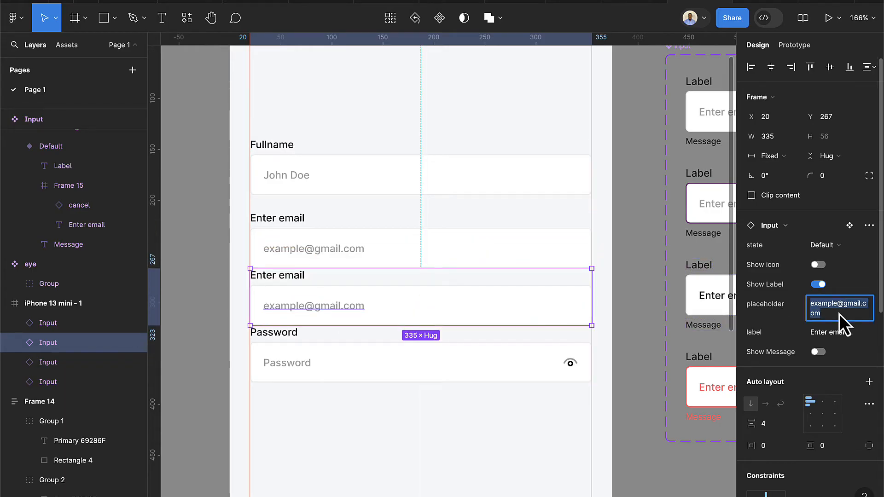
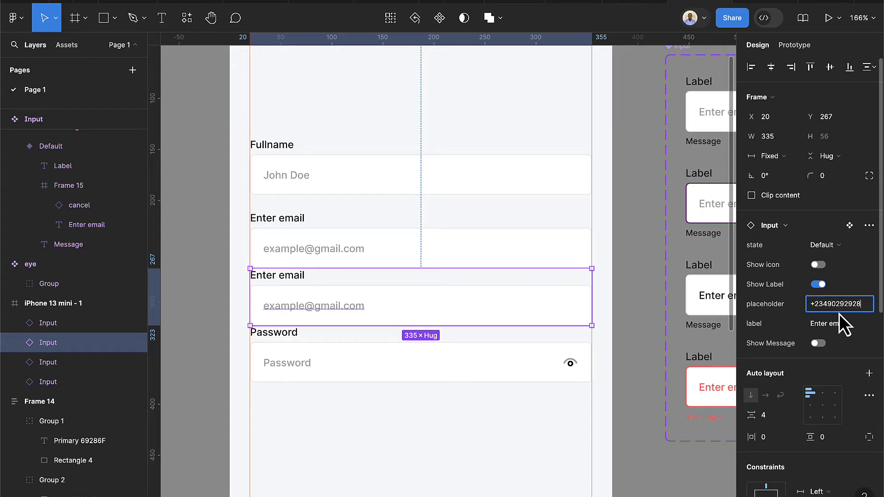
pyautogui.press('Return')
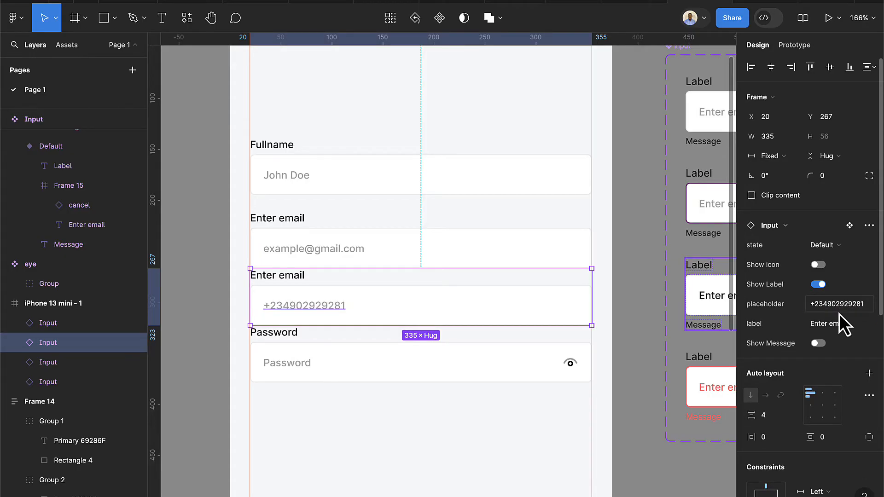
pyautogui.click(843, 324)
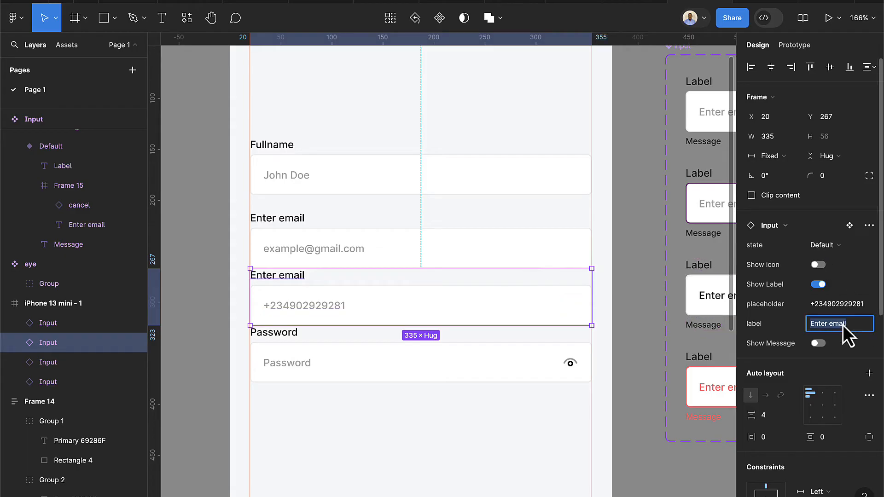
pyautogui.write('Phone number')
pyautogui.press('Return')
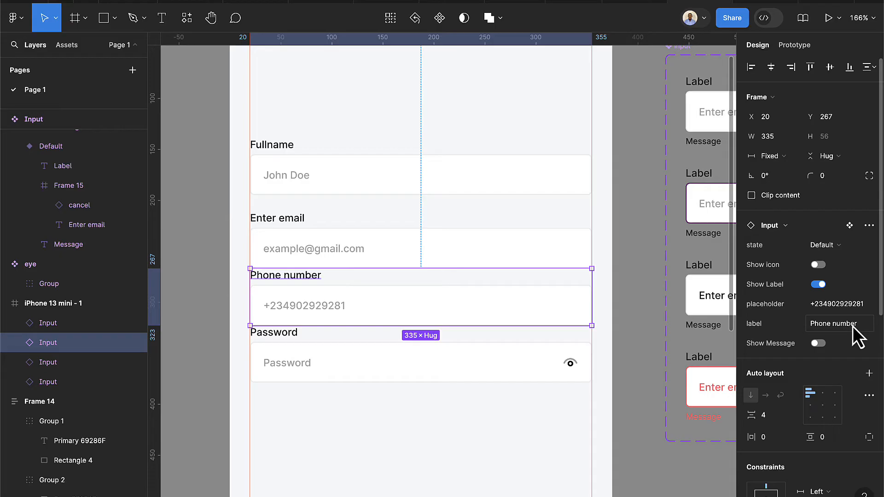
# Move the Password and Phone number inputs down to even the spacing
pyautogui.click(507, 375)
pyautogui.moveTo(472, 362); pyautogui.dragTo(473, 396)
pyautogui.click(439, 325)
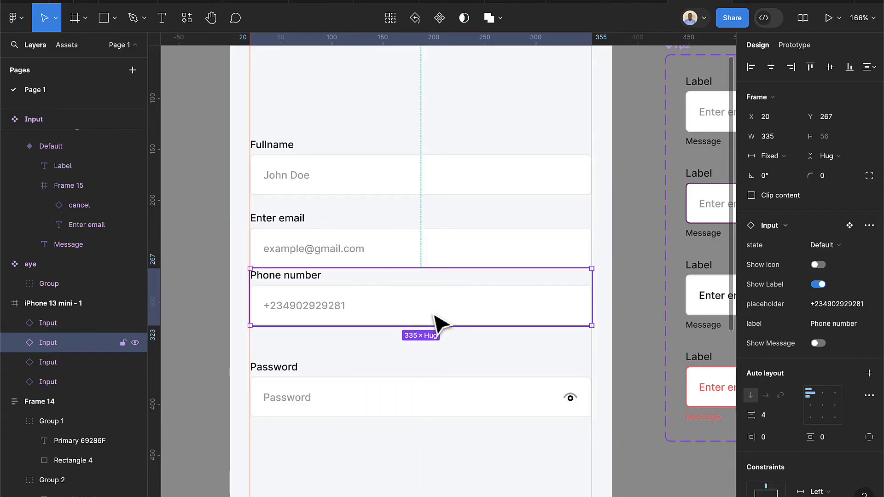
pyautogui.moveTo(438, 322)
pyautogui.mouseDown()
pyautogui.moveTo(442, 334)
pyautogui.moveTo(434, 326)
pyautogui.mouseUp()
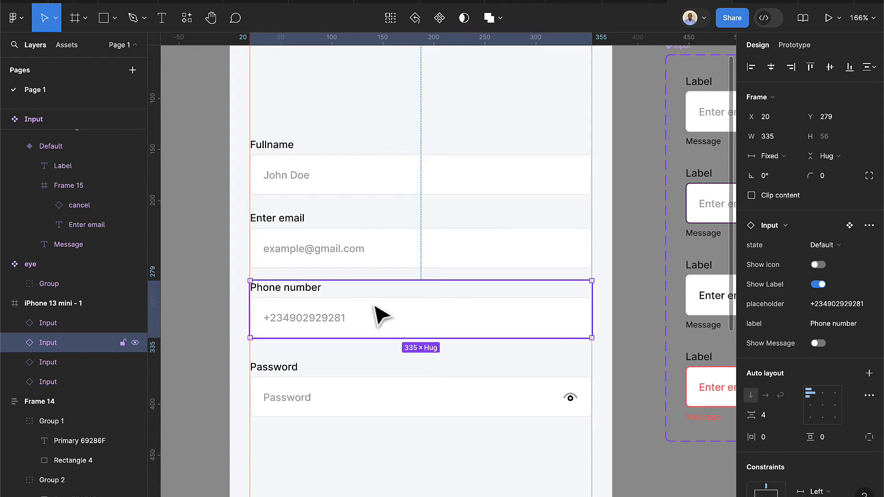
# Wrap the four inputs in a vertical auto-layout frame with spacing 8
pyautogui.keyDown('shift'); pyautogui.click(369, 391); pyautogui.keyUp('shift')
pyautogui.keyDown('shift'); pyautogui.click(357, 242); pyautogui.keyUp('shift')
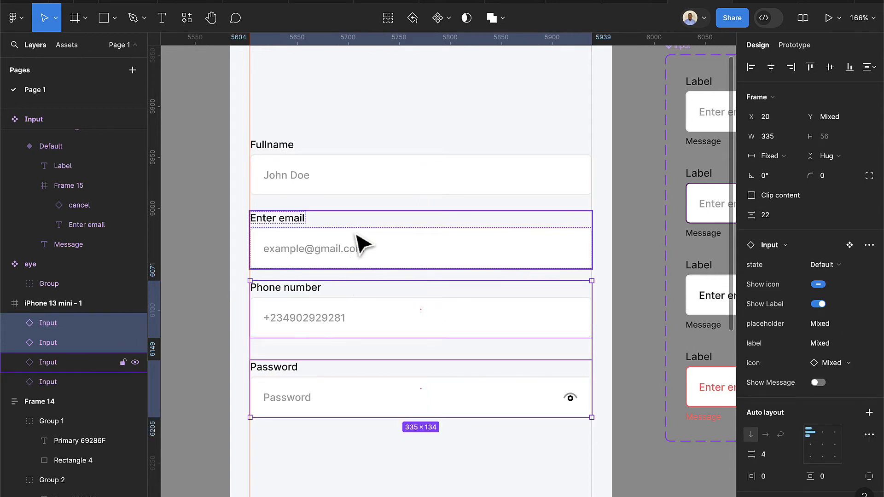
pyautogui.keyDown('shift'); pyautogui.click(361, 182); pyautogui.keyUp('shift')
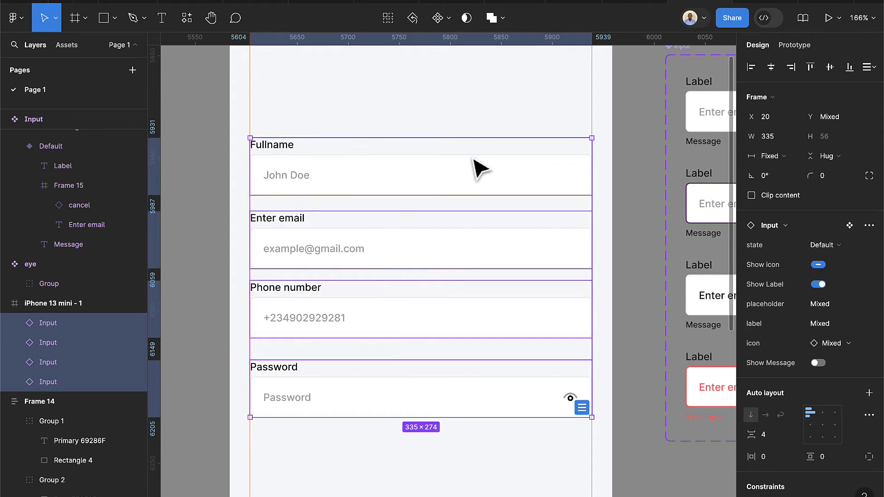
pyautogui.hotkey('shift', 'a')
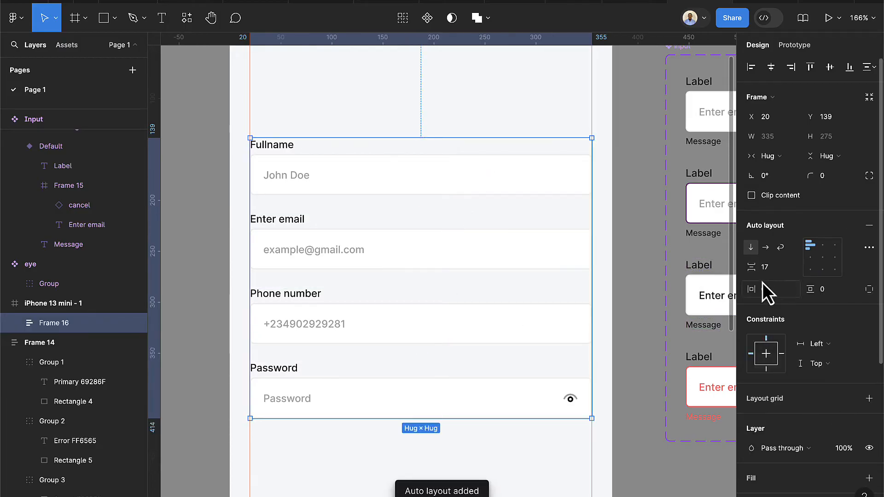
pyautogui.write('8')
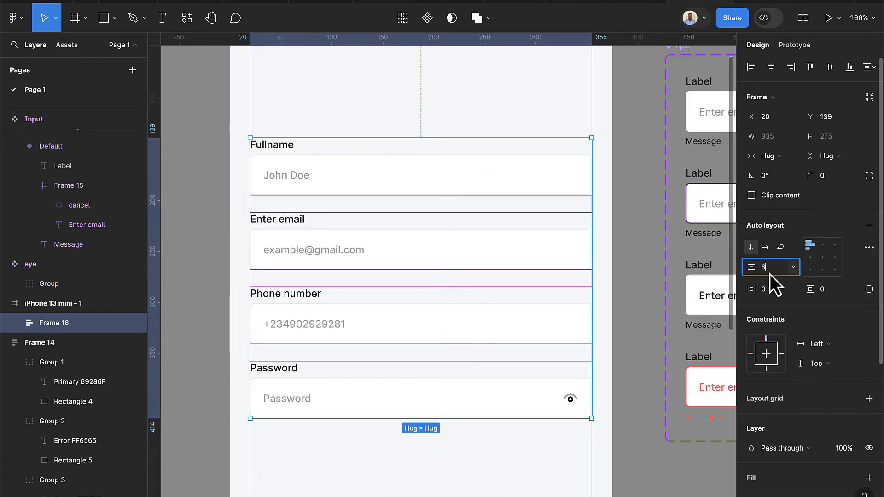
pyautogui.press('Return')
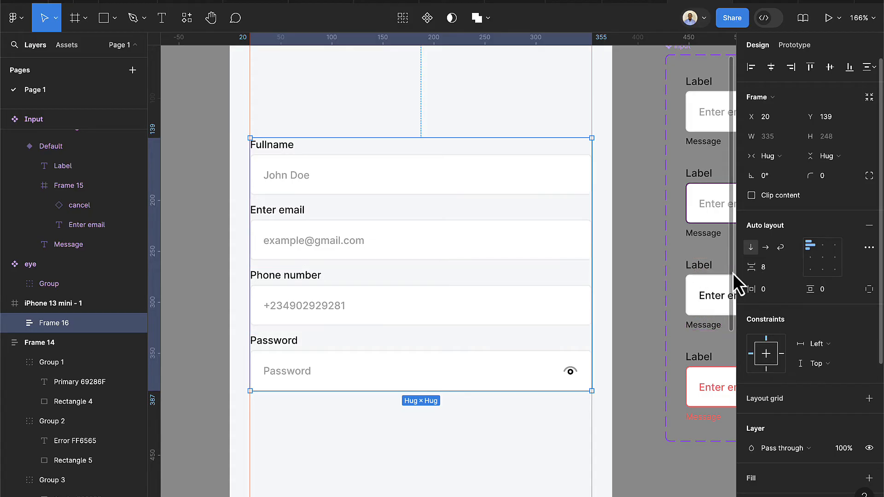
# Increase the gap between the form inputs to 12
pyautogui.click(490, 466)
pyautogui.click(454, 339)
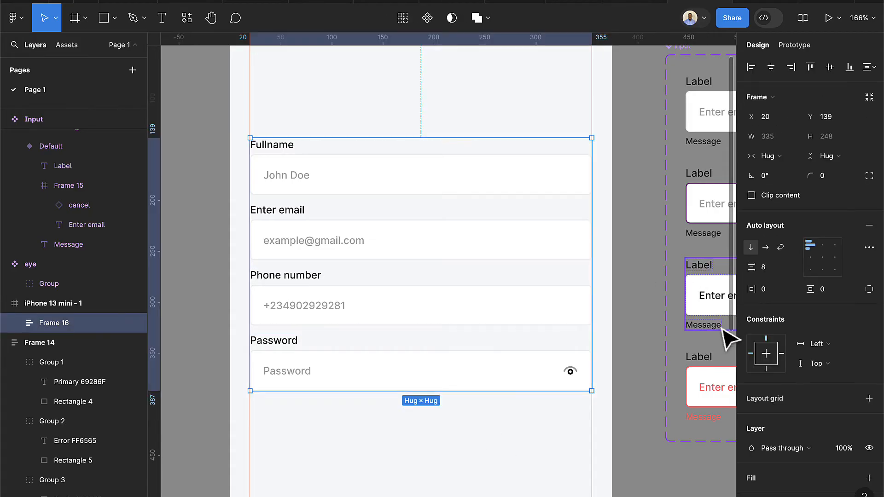
pyautogui.click(774, 273)
pyautogui.write('1')
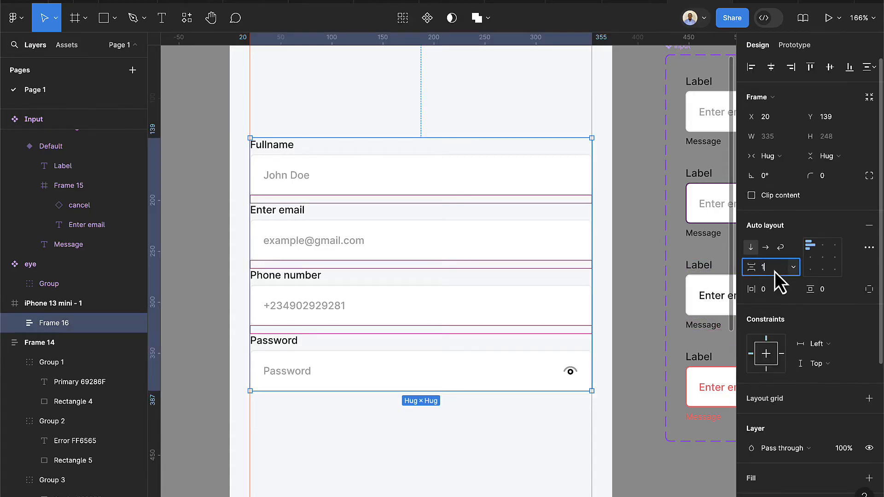
pyautogui.write('2')
pyautogui.press('Return')
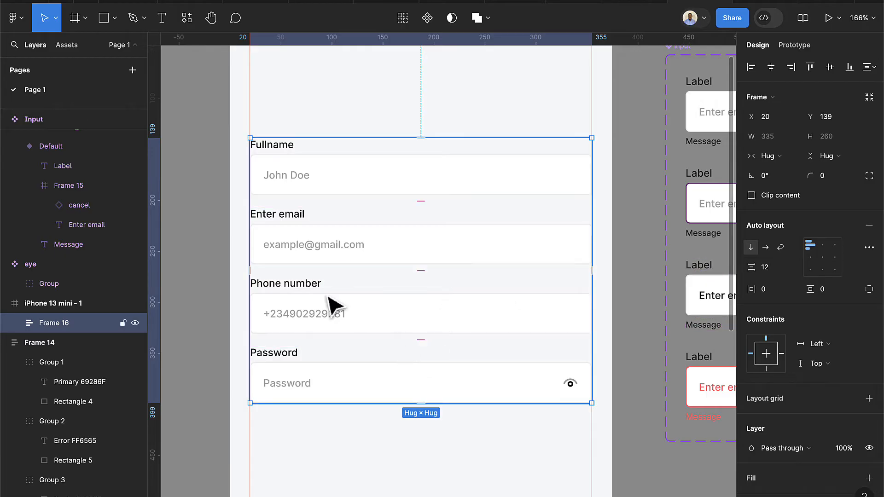
pyautogui.click(299, 245)
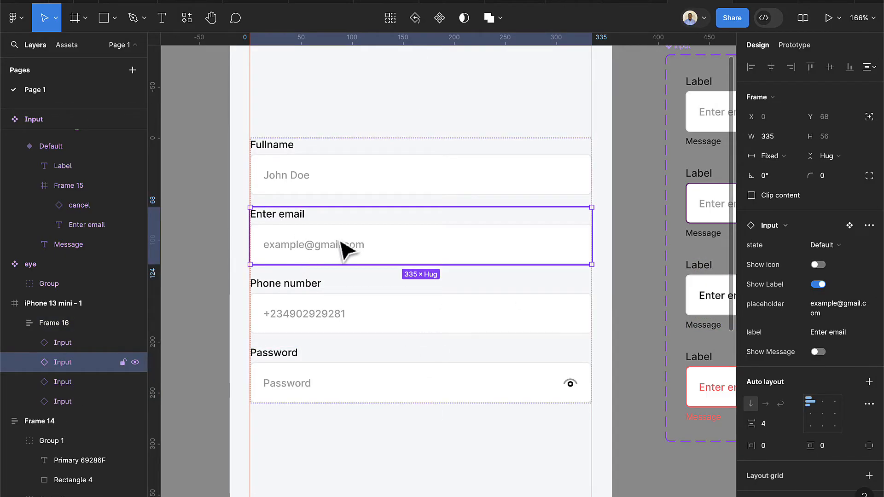
# Switch the email input to its red error state
pyautogui.click(828, 248)
pyautogui.click(783, 289)
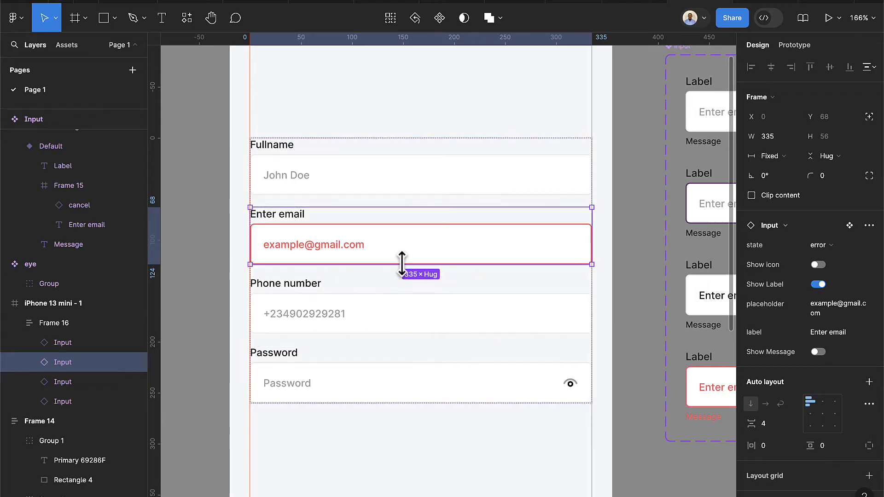
pyautogui.click(421, 438)
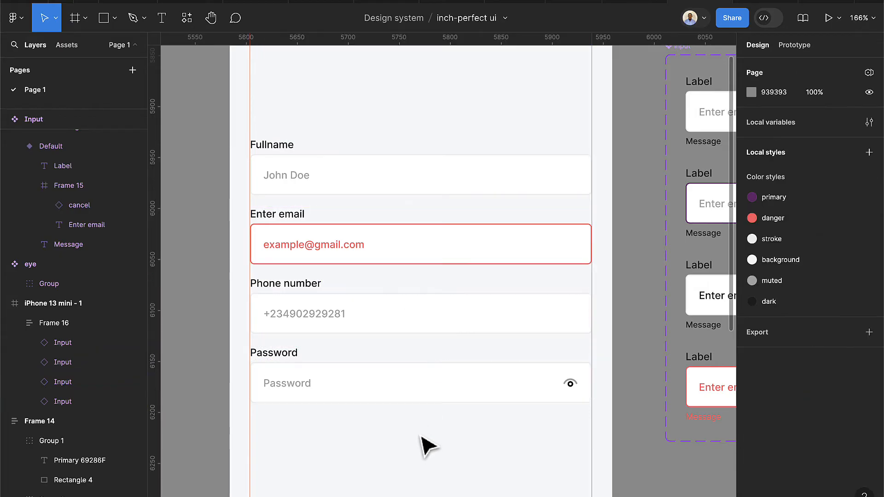
# Show the message 'Invalid email address' beneath the email input
pyautogui.doubleClick(317, 239)
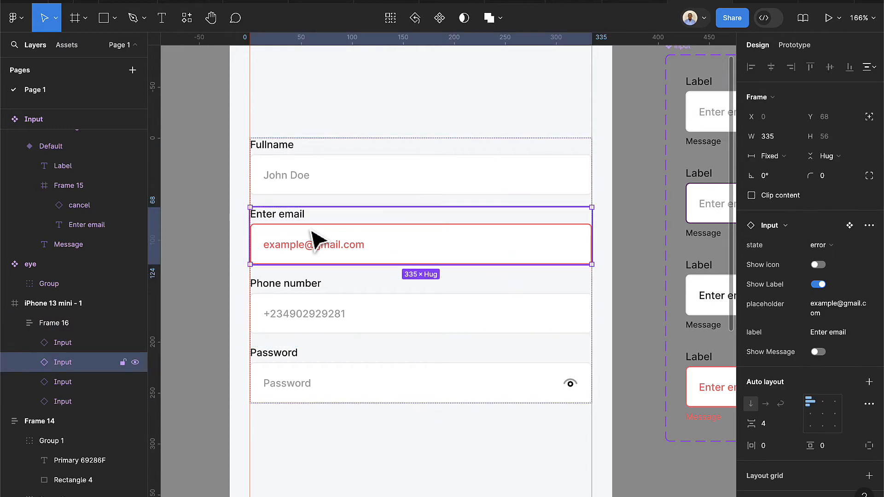
pyautogui.click(819, 352)
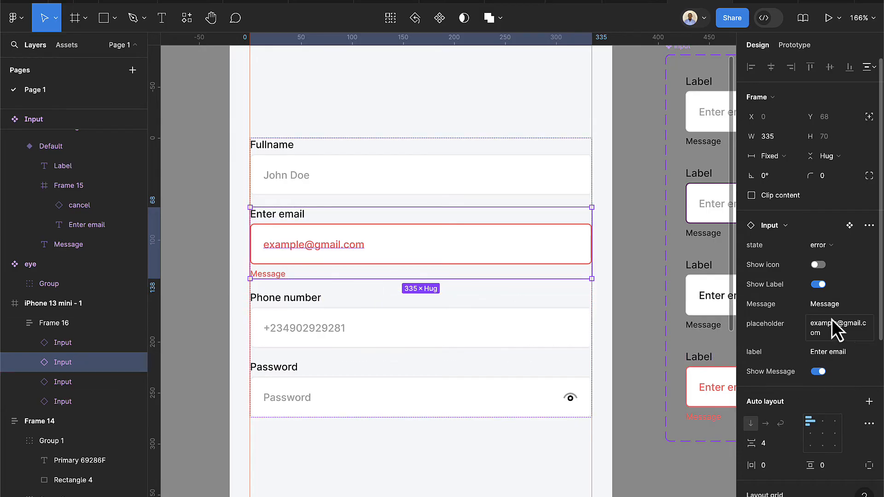
pyautogui.click(822, 310)
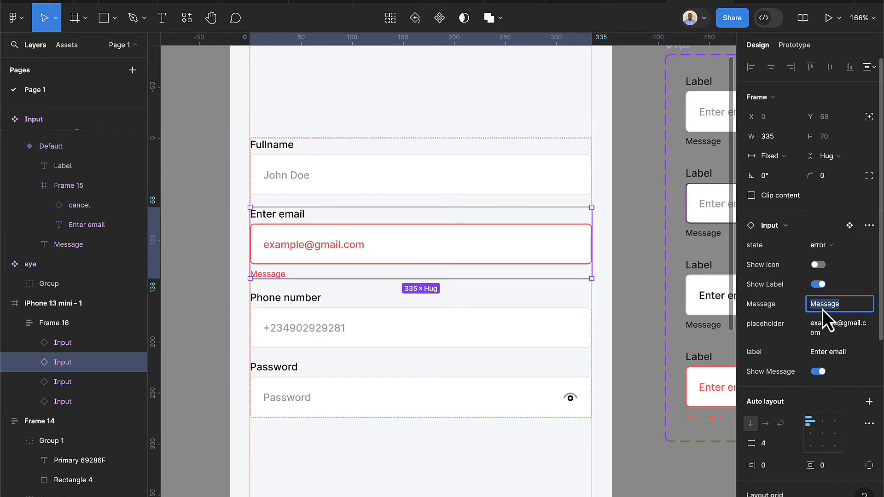
pyautogui.write('Invalid email address')
pyautogui.press('Return')
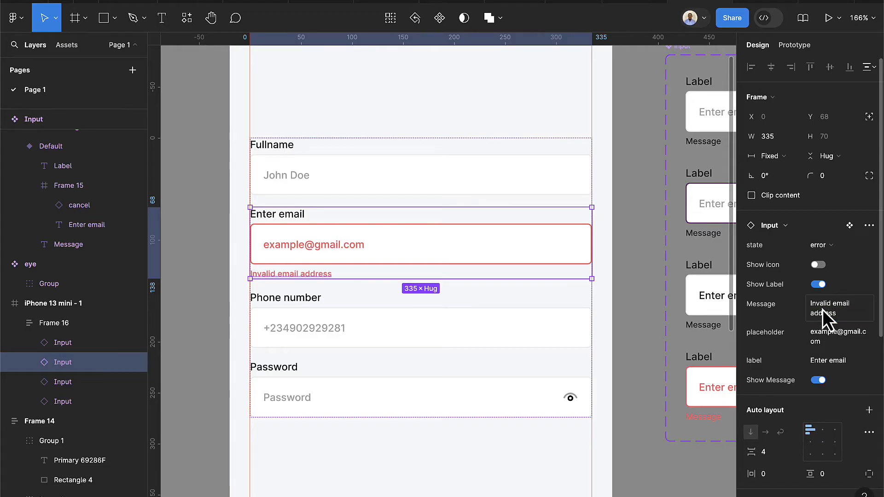
pyautogui.click(394, 455)
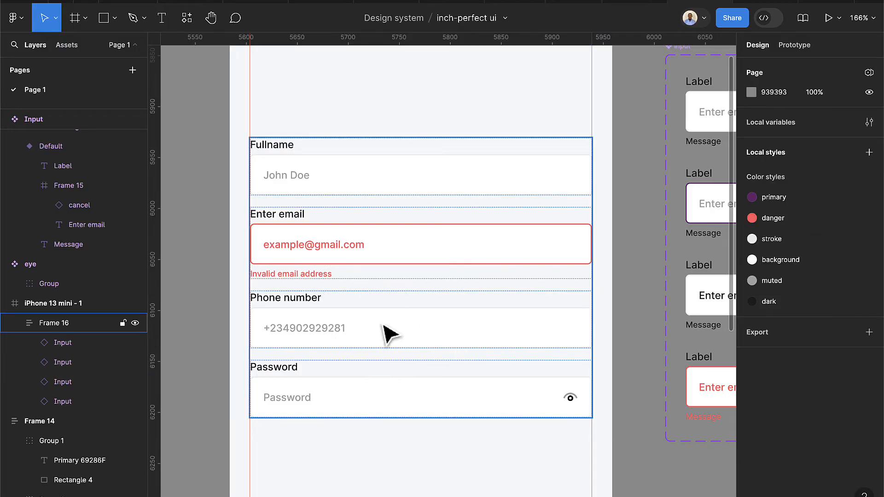
# Turn on the Password message and set it to 'At least 2 special characters'
pyautogui.doubleClick(354, 405)
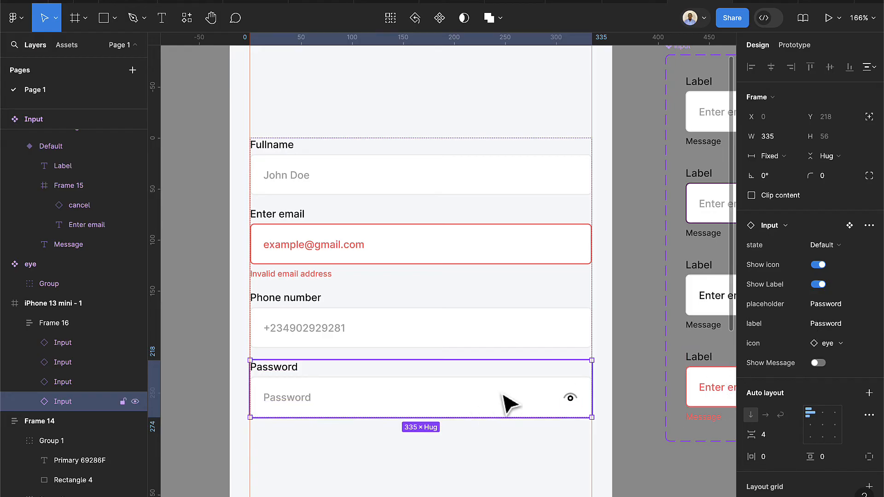
pyautogui.click(817, 364)
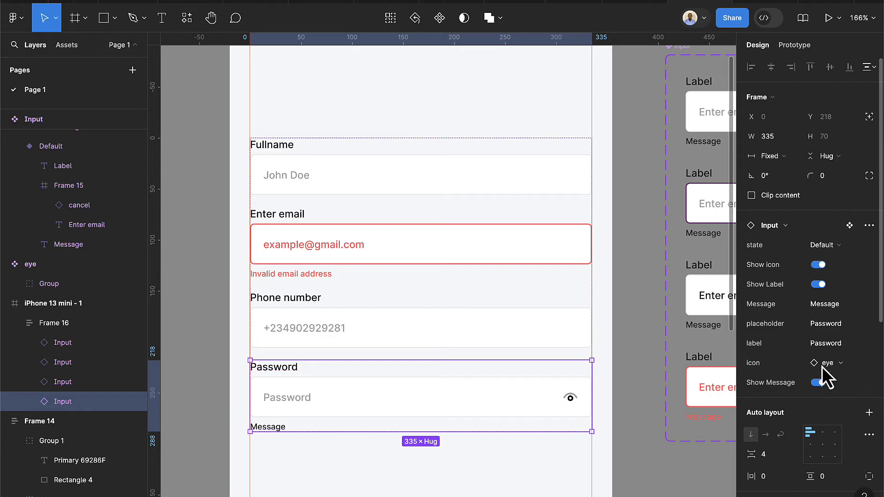
pyautogui.click(822, 303)
pyautogui.write('At least 2 sec')
pyautogui.press('BackSpace')
pyautogui.write('pecial cha')
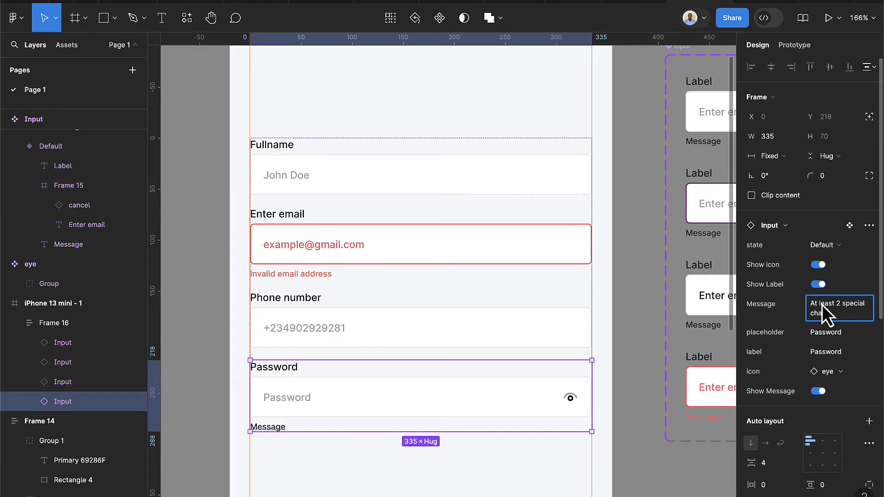
pyautogui.write('racters')
pyautogui.press('Return')
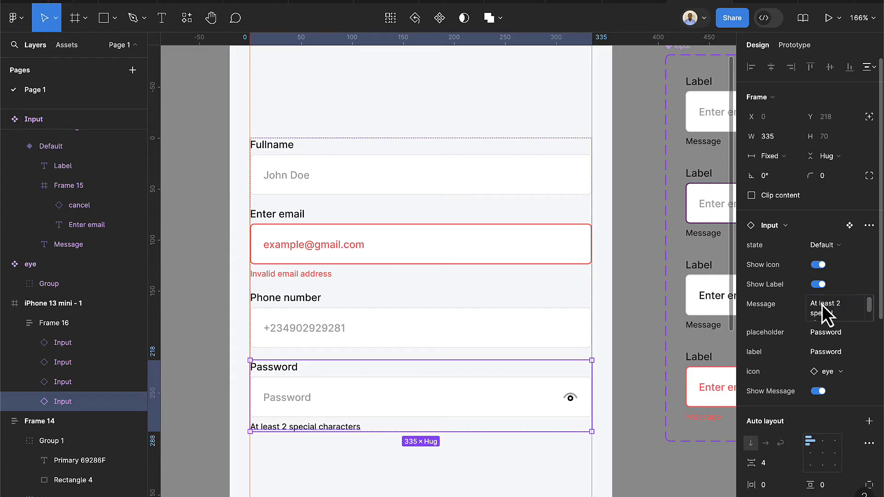
pyautogui.click(346, 459)
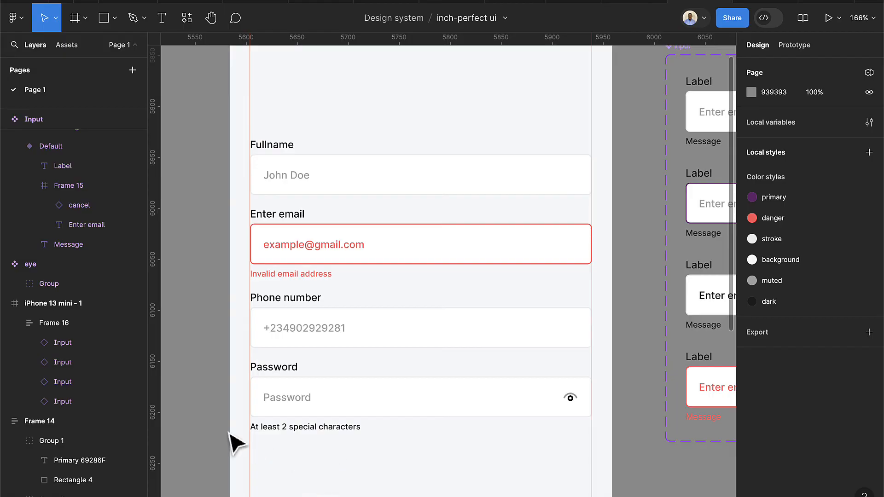
# Inspect the new Password message text, then zoom out over the form
pyautogui.scroll(3, 301, 419)
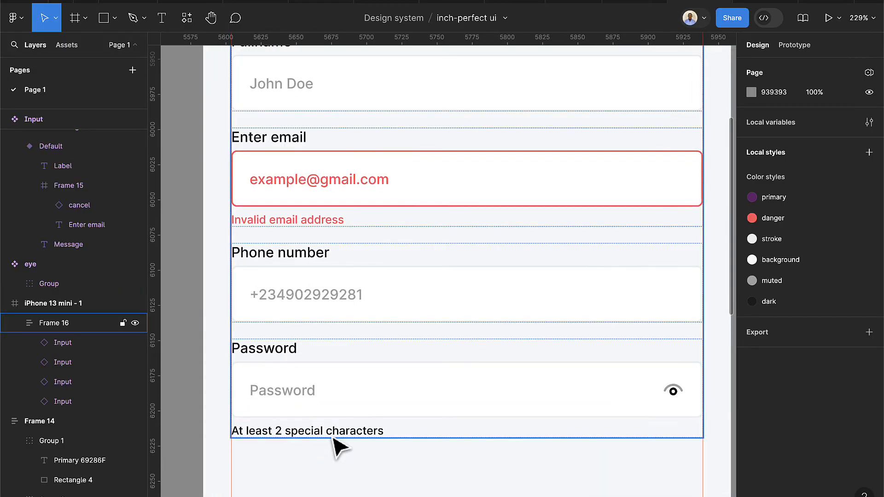
pyautogui.scroll(-2, 339, 447)
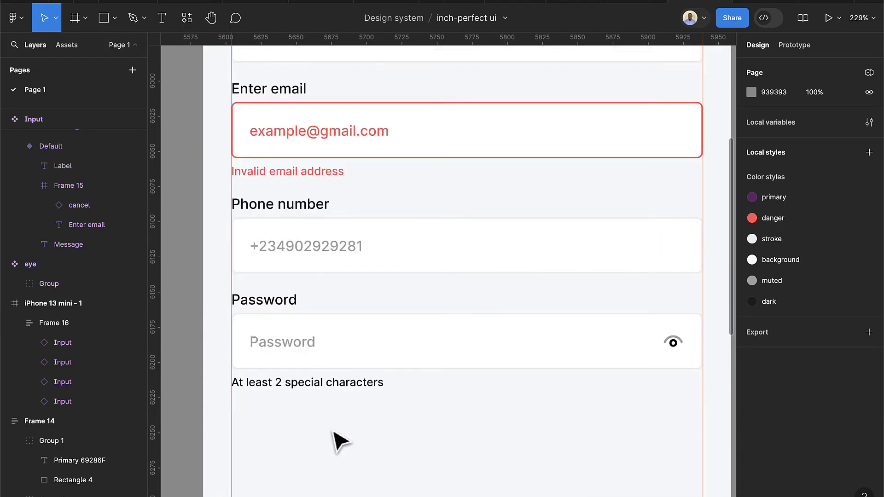
pyautogui.click(319, 389)
pyautogui.doubleClick(319, 390)
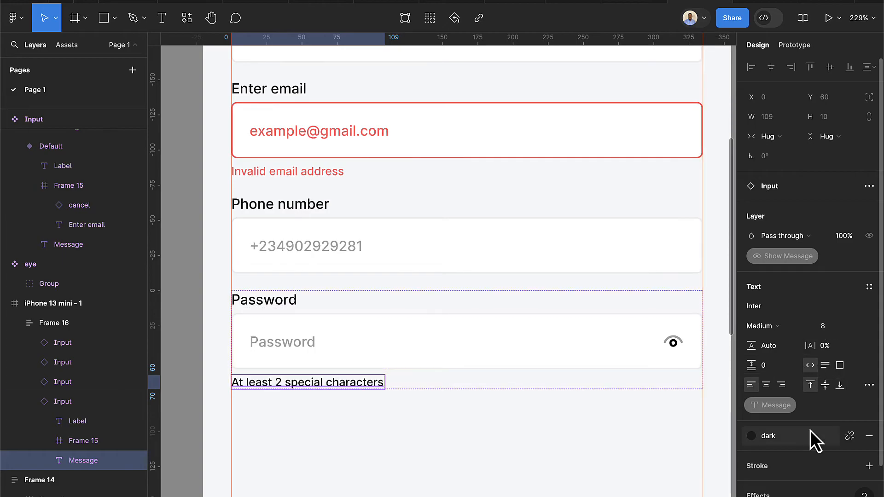
pyautogui.scroll(-1, 810, 429)
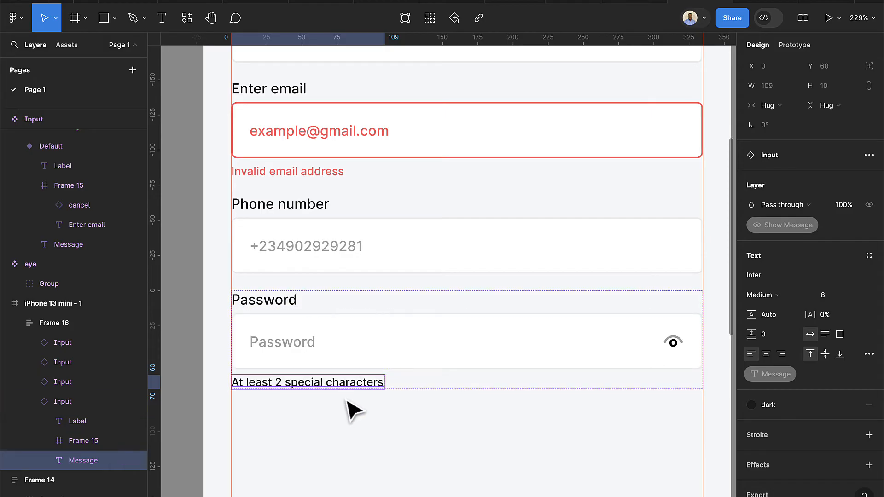
pyautogui.click(353, 413)
pyautogui.scroll(-5, 405, 421)
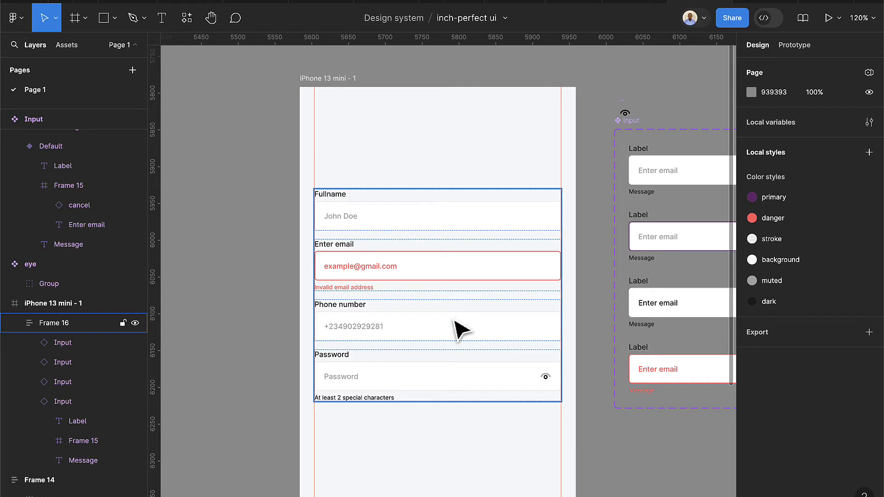
# Draw the logo outline with the Pen tool above the Fullname field
pyautogui.click(134, 24)
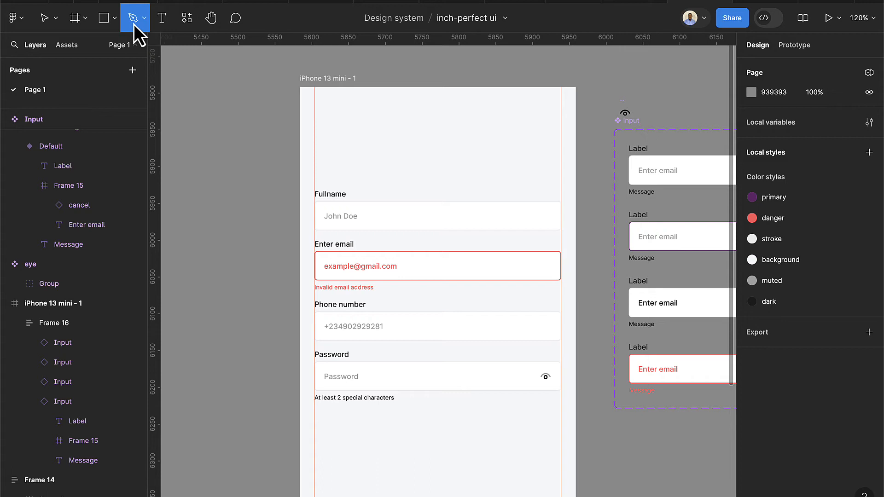
pyautogui.click(142, 20)
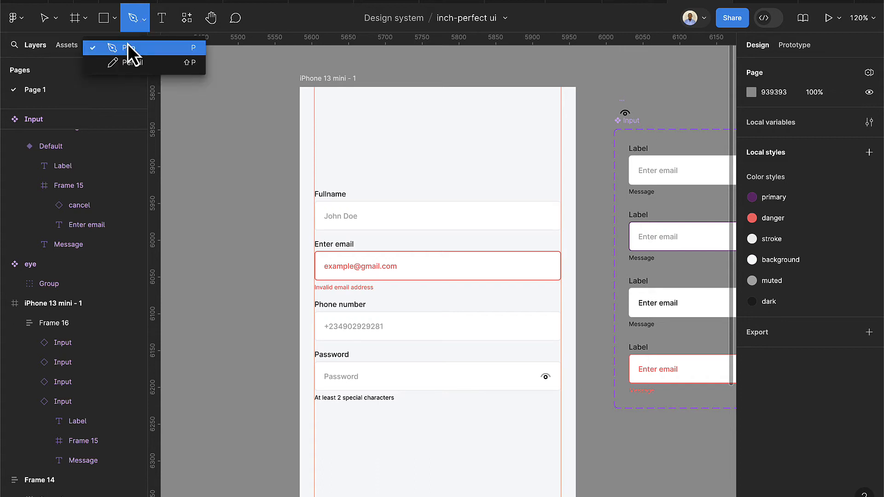
pyautogui.click(128, 43)
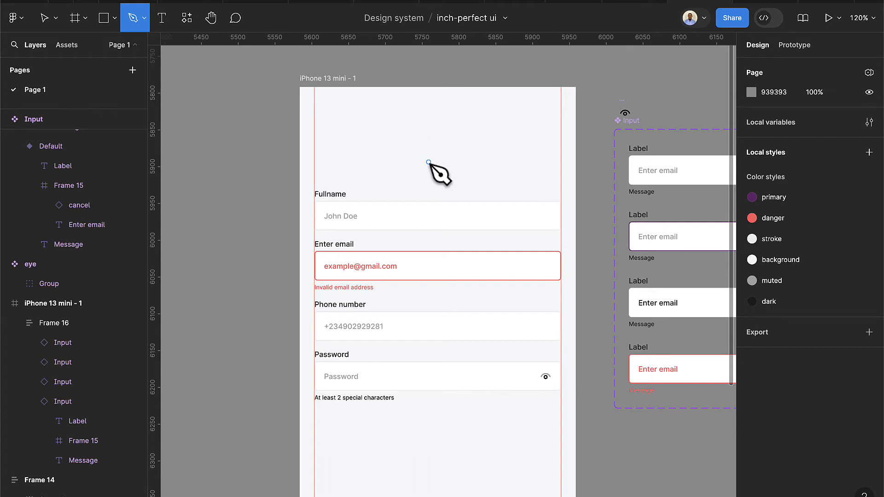
pyautogui.click(429, 133)
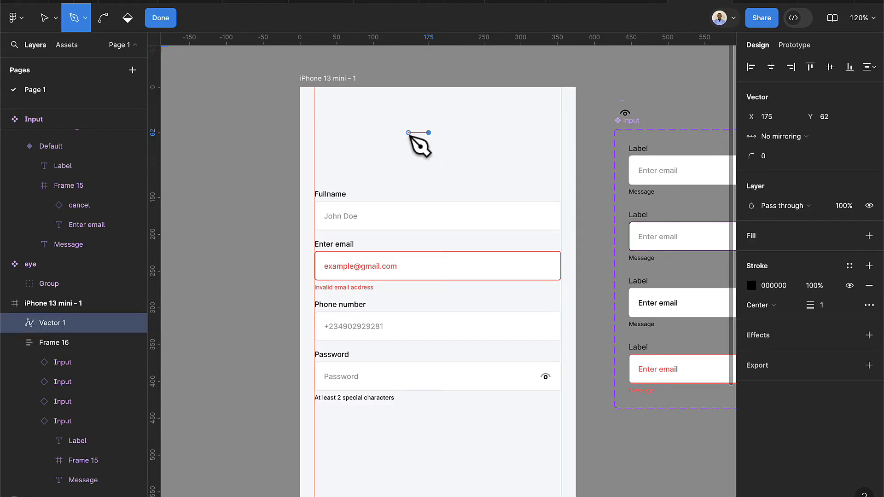
pyautogui.click(408, 133)
pyautogui.click(408, 157)
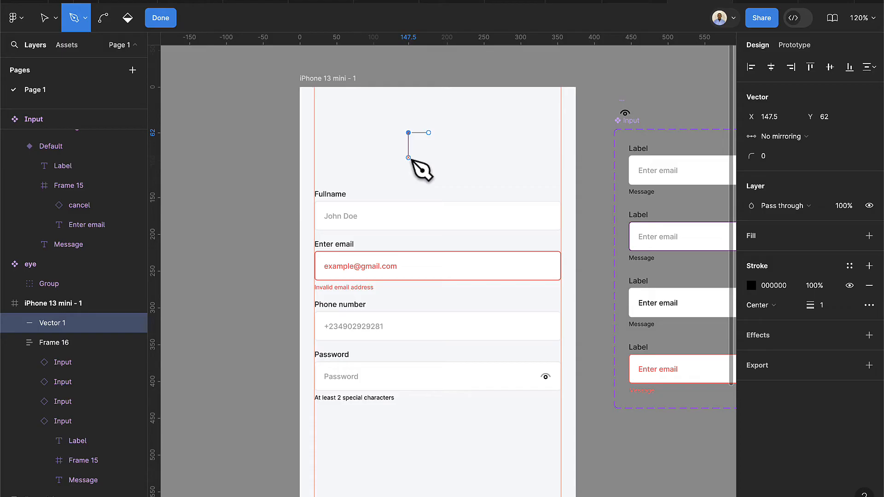
pyautogui.click(408, 159)
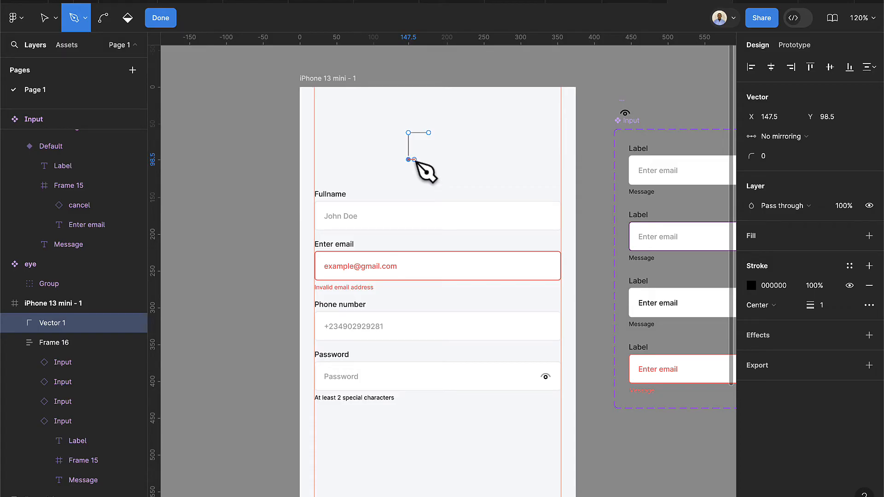
pyautogui.click(422, 159)
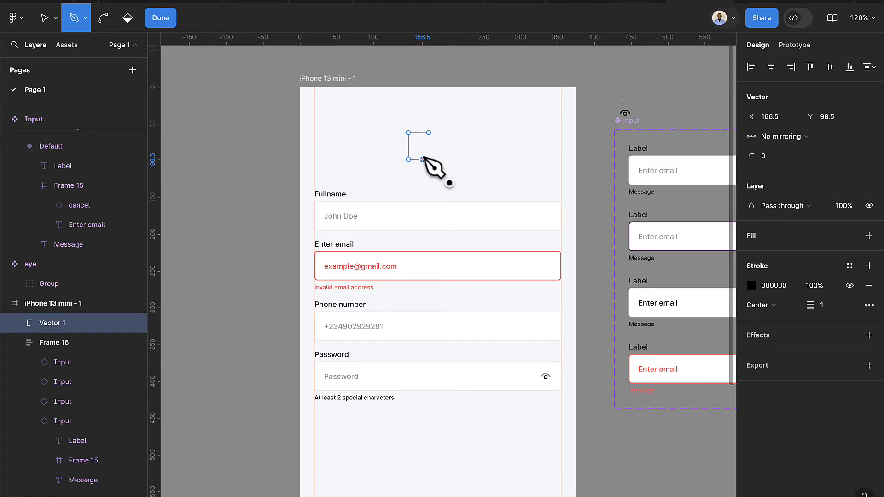
pyautogui.click(422, 145)
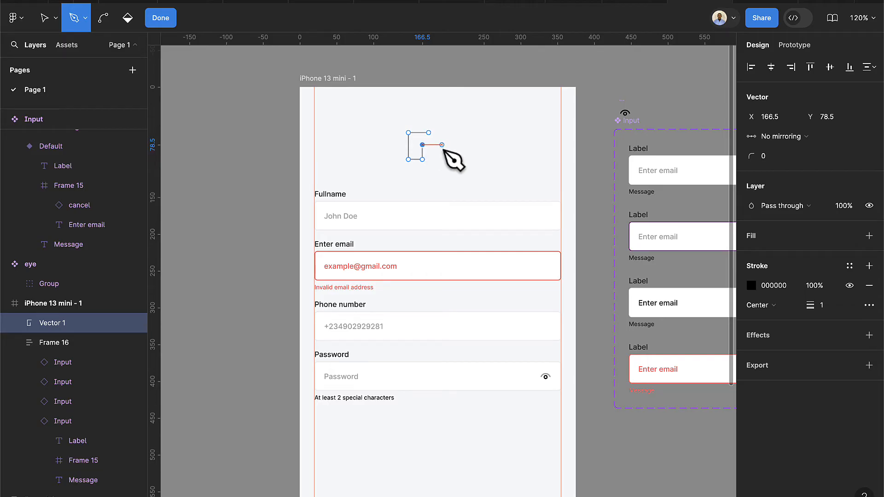
pyautogui.click(440, 145)
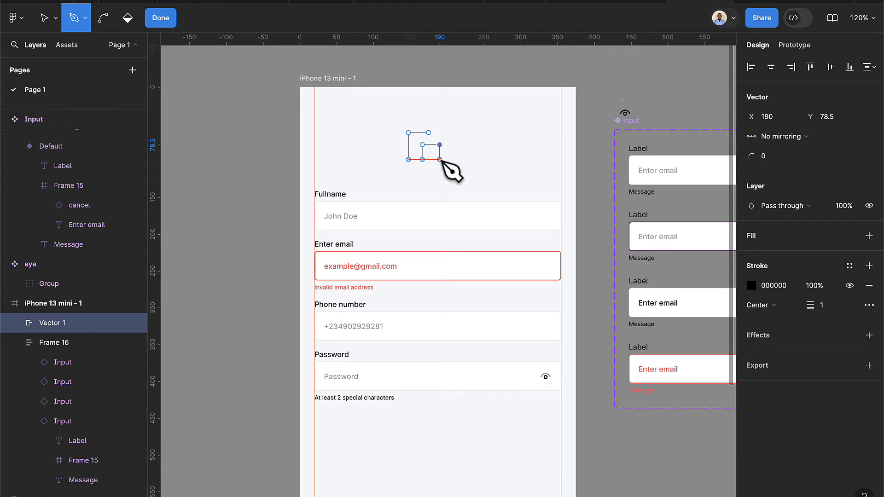
pyautogui.click(439, 159)
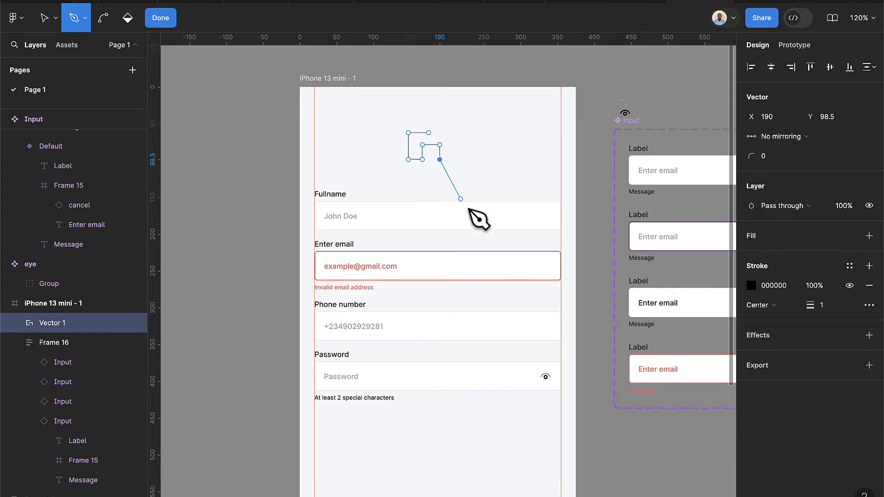
pyautogui.click(163, 21)
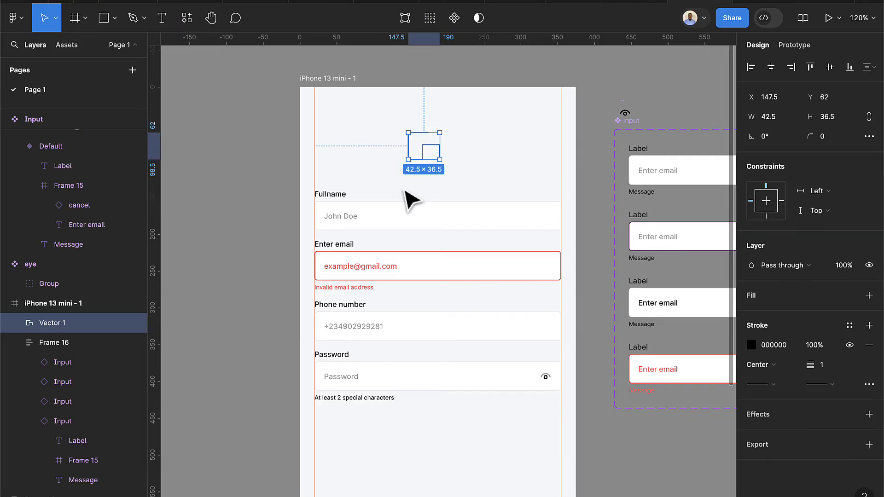
# Give the logo stroke weight 4, a round start cap and corner radius 4
pyautogui.click(474, 138)
pyautogui.scroll(5, 431, 179)
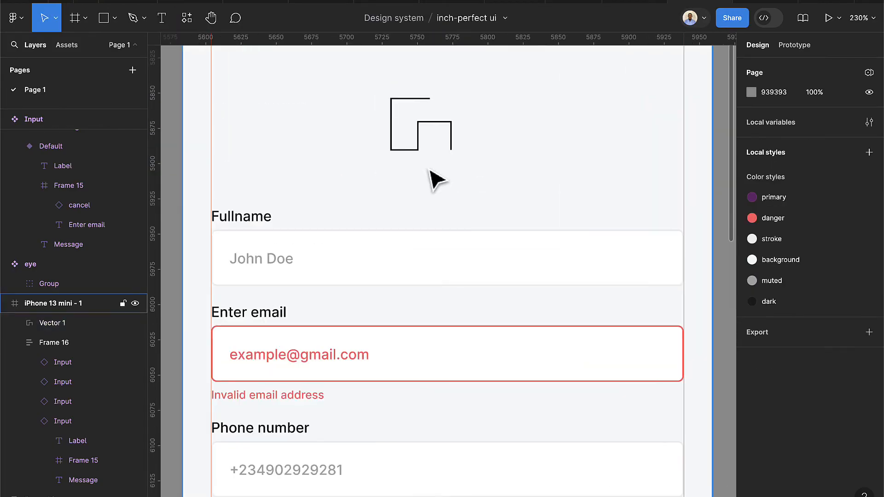
pyautogui.click(420, 152)
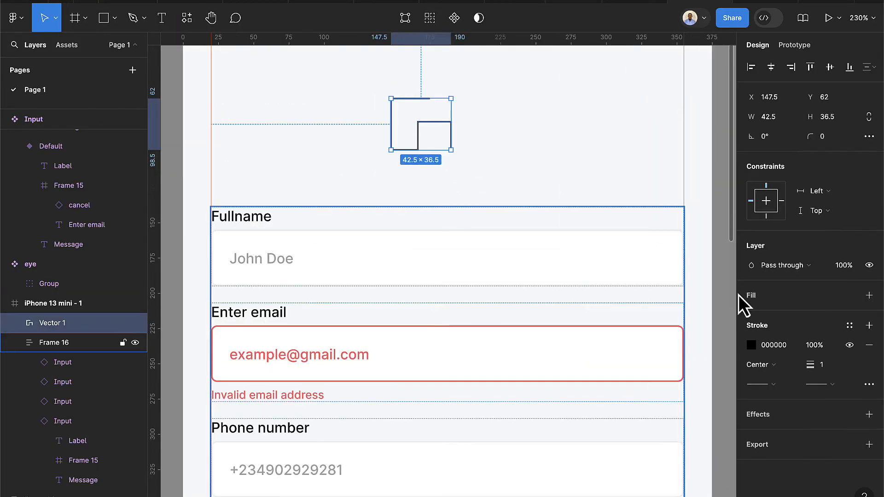
pyautogui.click(829, 371)
pyautogui.write('4')
pyautogui.press('Return')
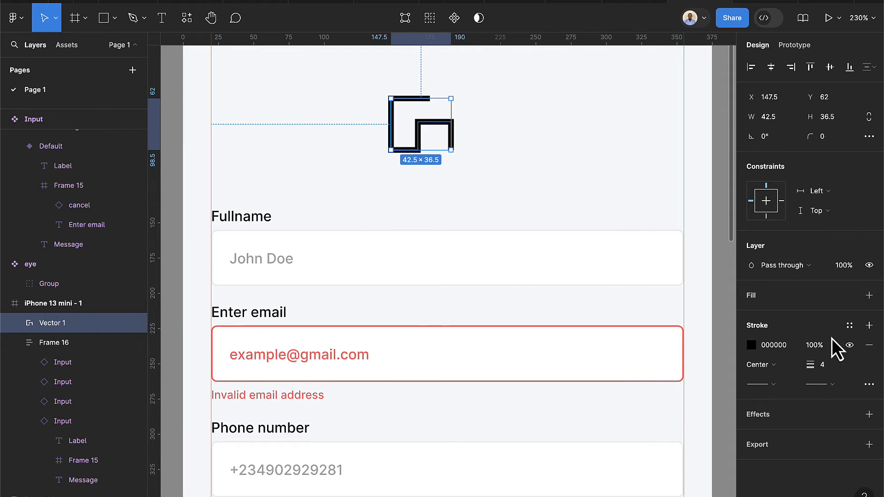
pyautogui.click(772, 388)
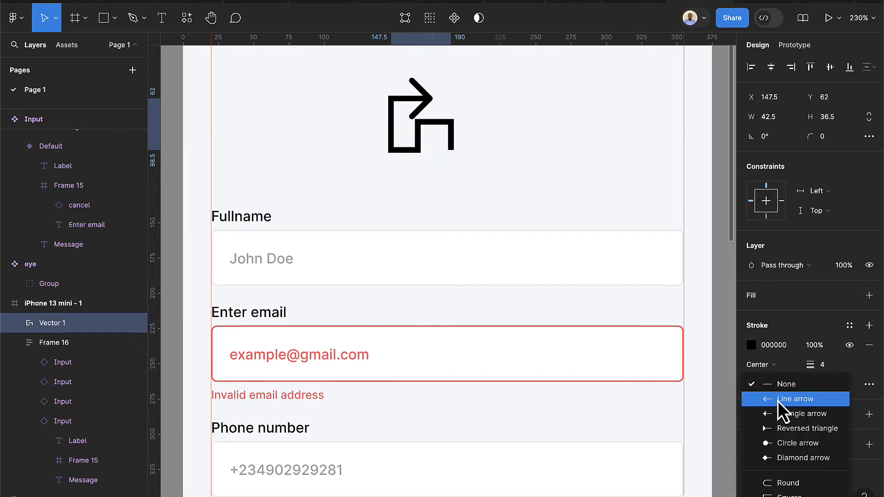
pyautogui.click(785, 483)
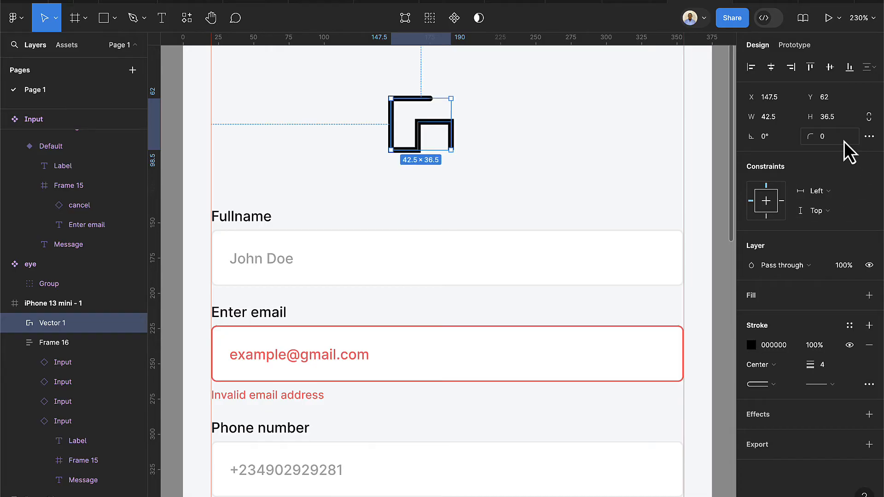
pyautogui.write('4')
pyautogui.press('Return')
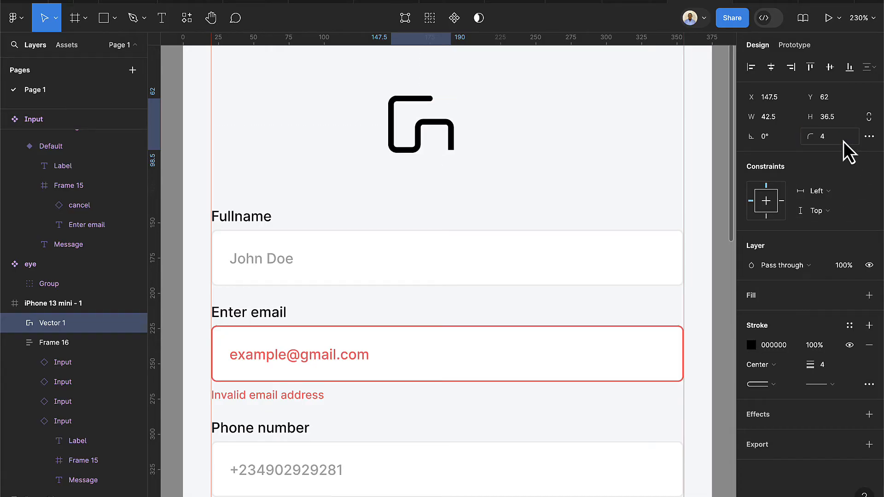
# Narrow the logo to 31 × 36, stroke it primary, round its end cap, nudge it
pyautogui.scroll(1, 428, 135)
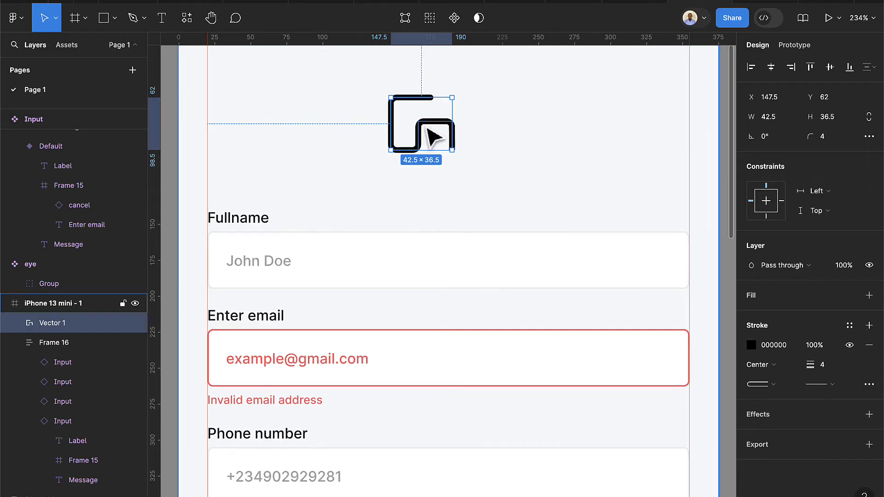
pyautogui.moveTo(393, 125); pyautogui.dragTo(406, 124)
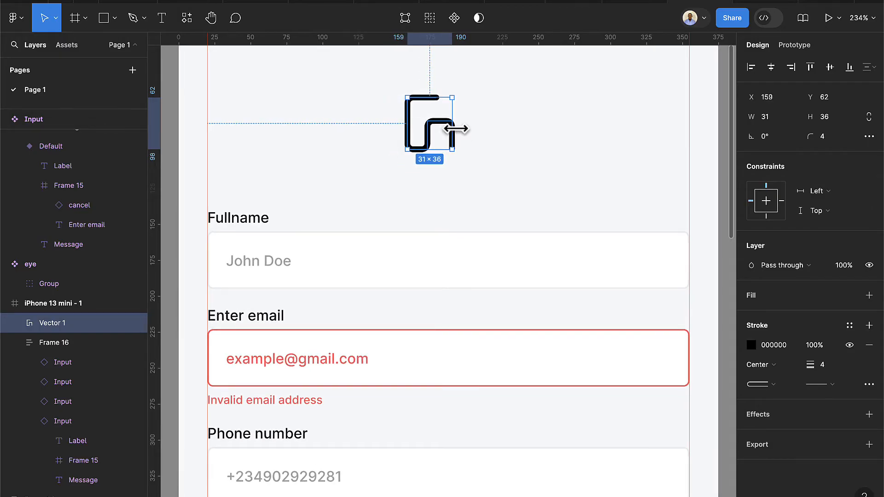
pyautogui.click(850, 326)
pyautogui.click(639, 341)
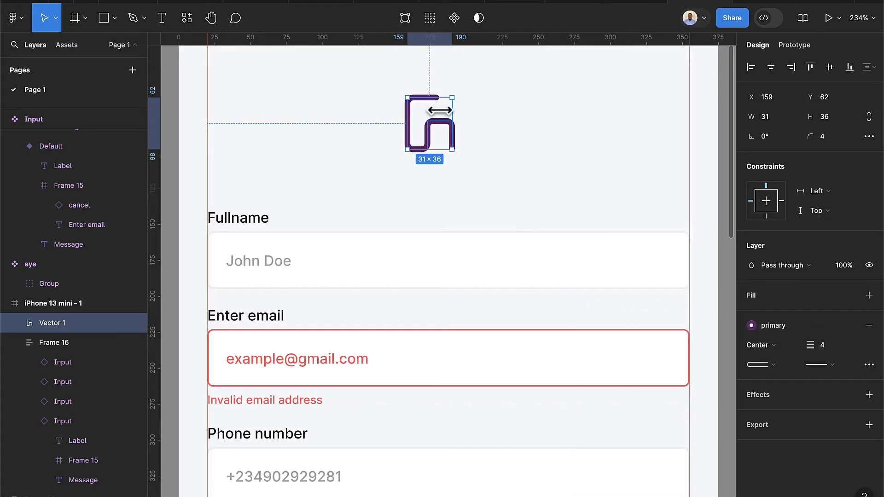
pyautogui.click(443, 128)
pyautogui.scroll(4, 444, 134)
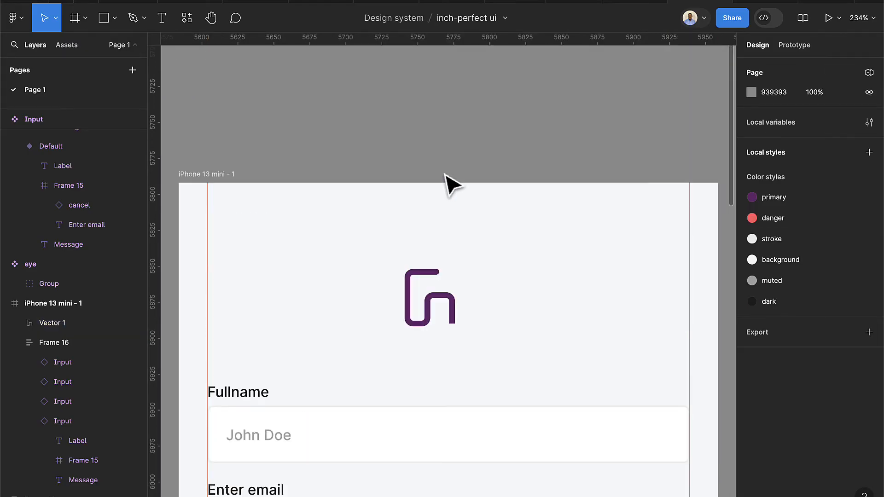
pyautogui.click(444, 306)
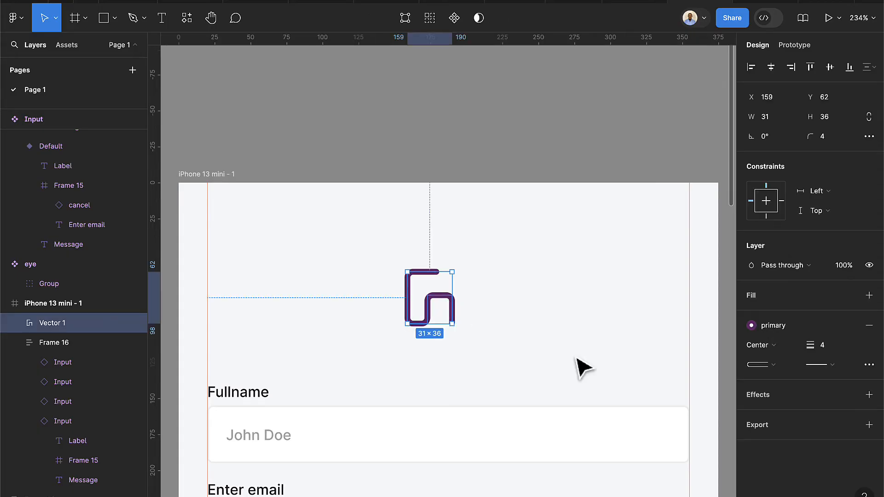
pyautogui.click(833, 363)
pyautogui.click(784, 463)
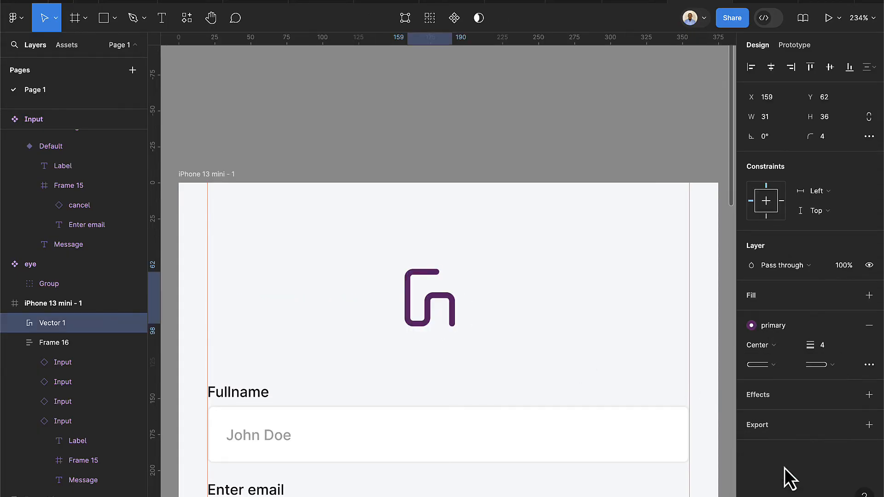
pyautogui.moveTo(435, 306); pyautogui.dragTo(439, 299)
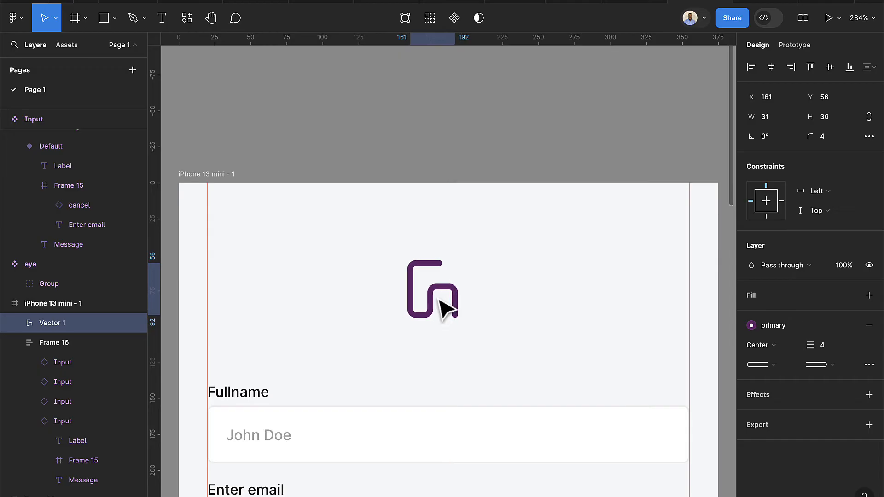
# Add a bold 'Spiral Geek' text below the logo at font size 18
pyautogui.click(166, 26)
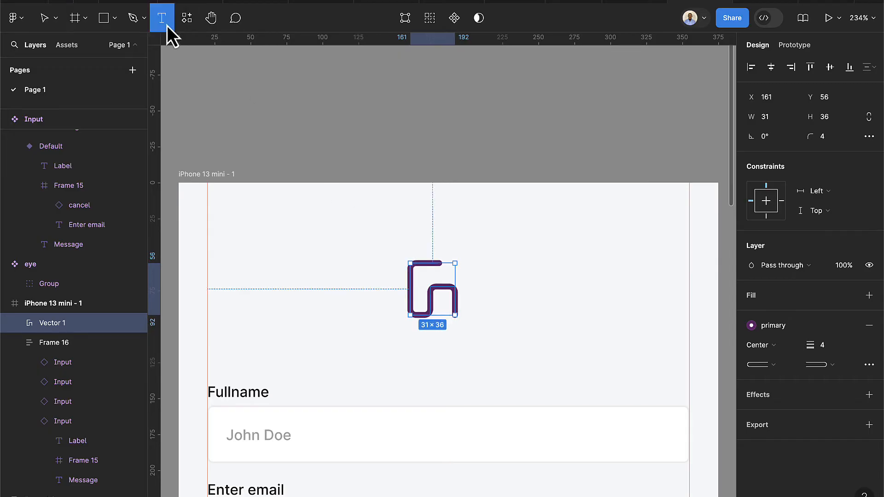
pyautogui.click(399, 349)
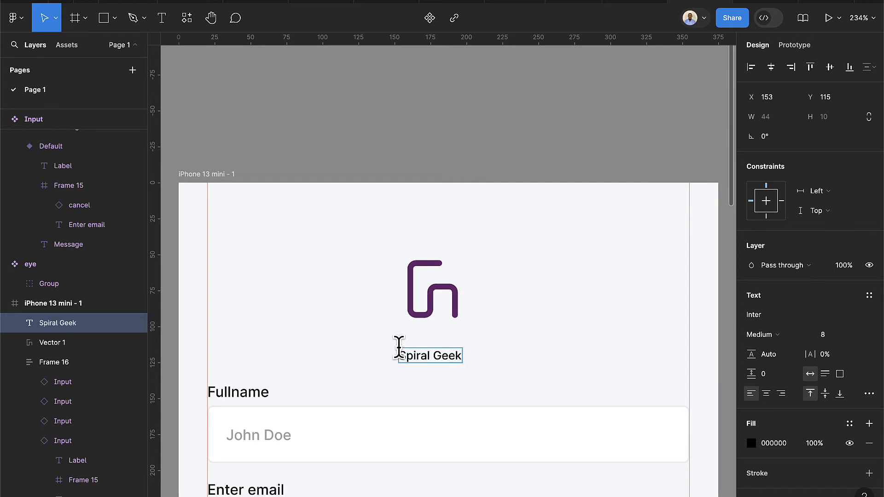
pyautogui.press('Escape')
pyautogui.click(833, 334)
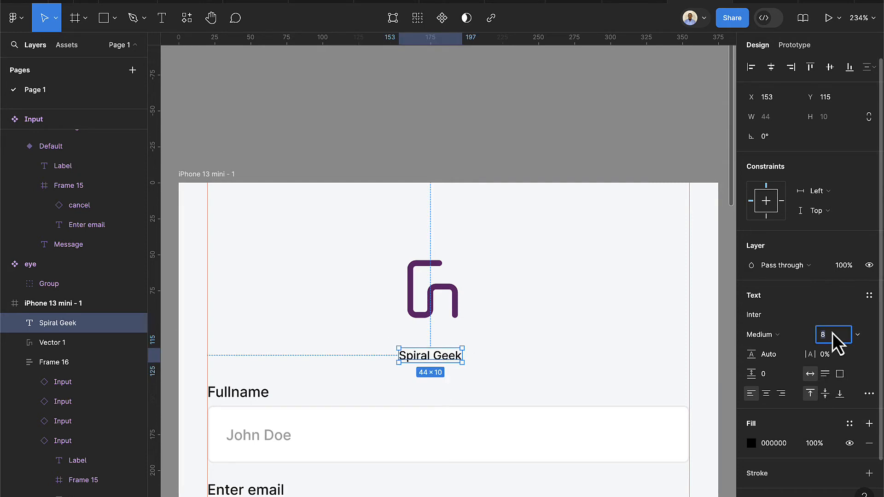
pyautogui.write('18')
pyautogui.press('Return')
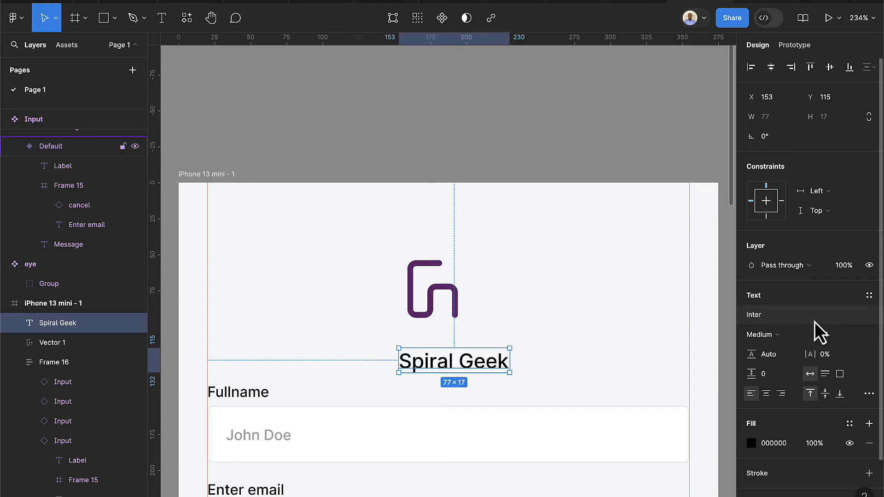
pyautogui.click(776, 344)
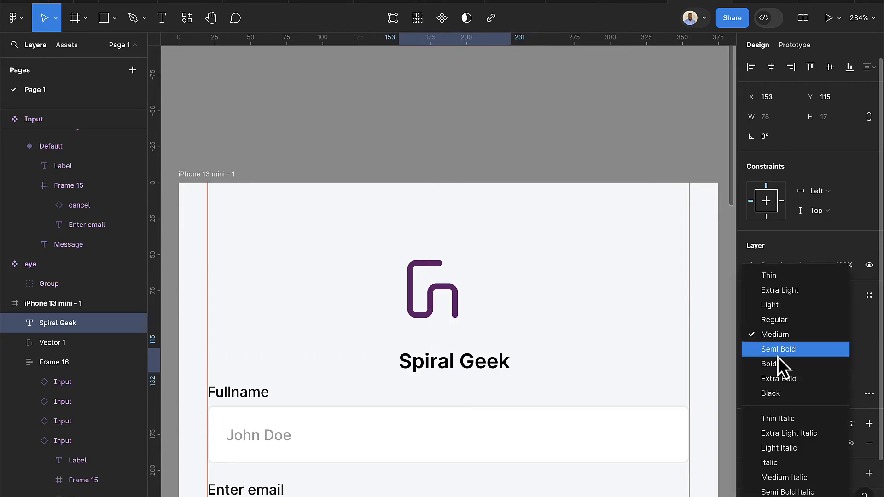
pyautogui.click(776, 362)
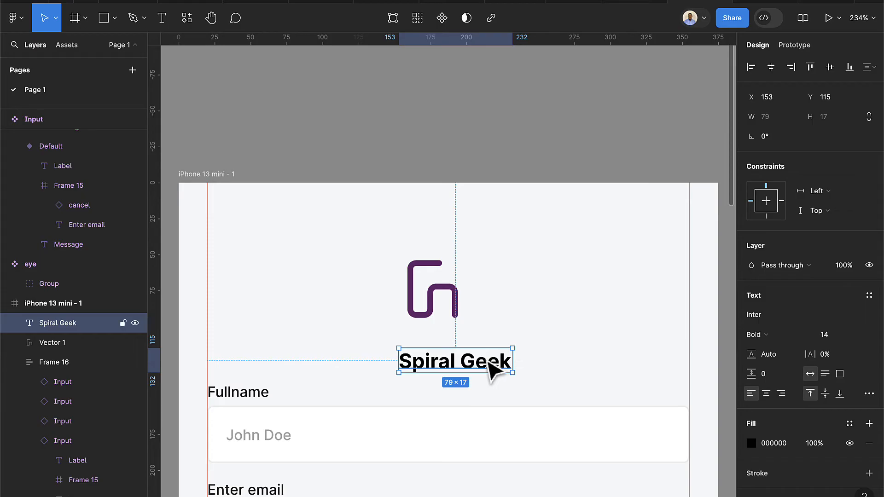
# Centre Spiral Geek under the logo in primary purple at size 12, selecting both
pyautogui.moveTo(493, 367); pyautogui.dragTo(477, 357)
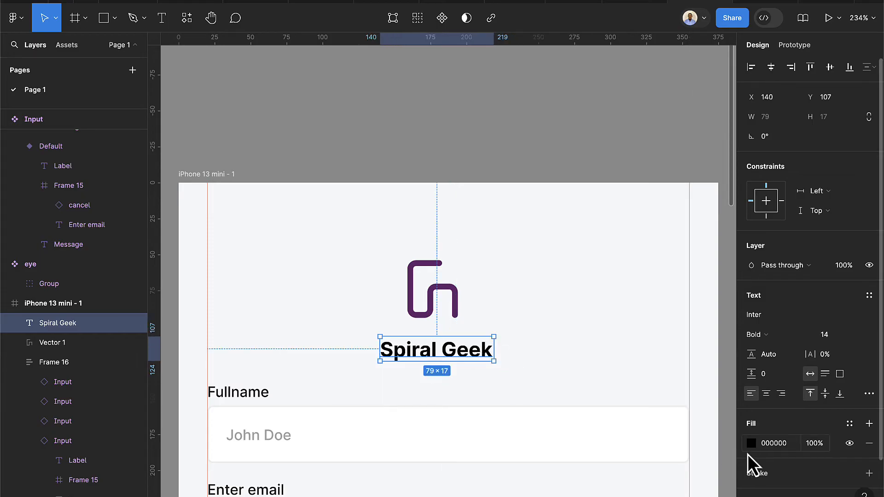
pyautogui.click(849, 423)
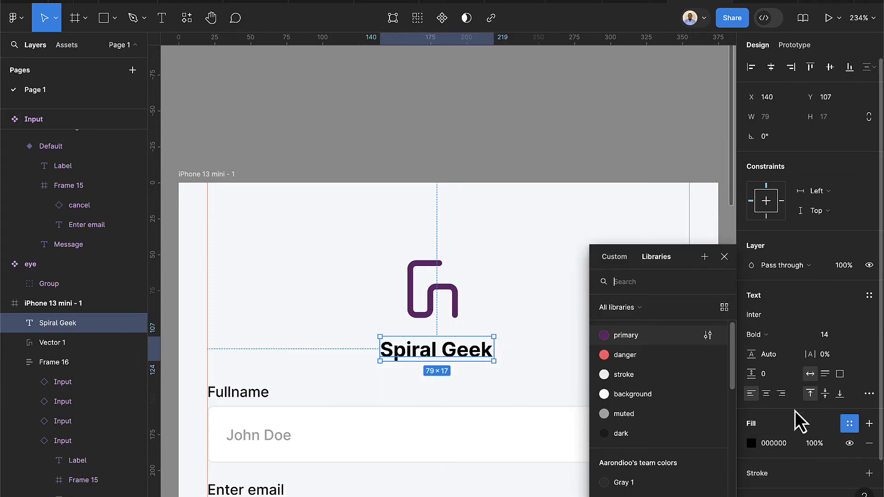
pyautogui.click(636, 334)
pyautogui.moveTo(477, 351); pyautogui.dragTo(476, 346)
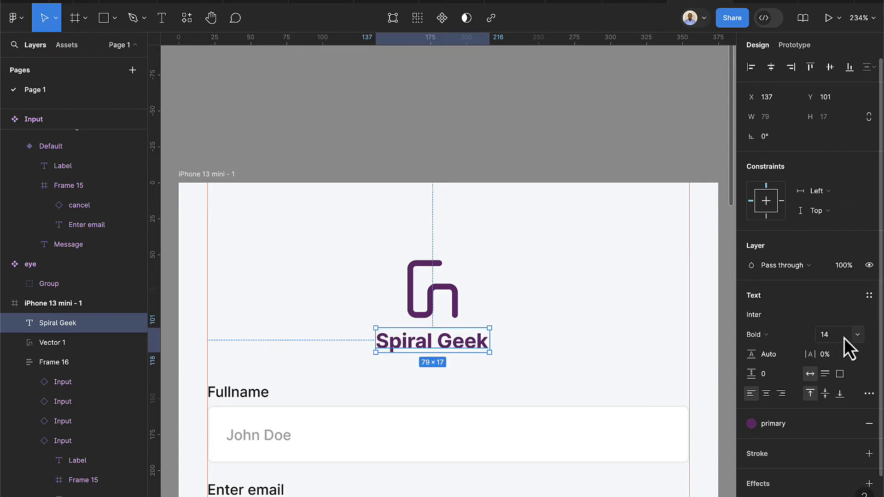
pyautogui.press('Down')
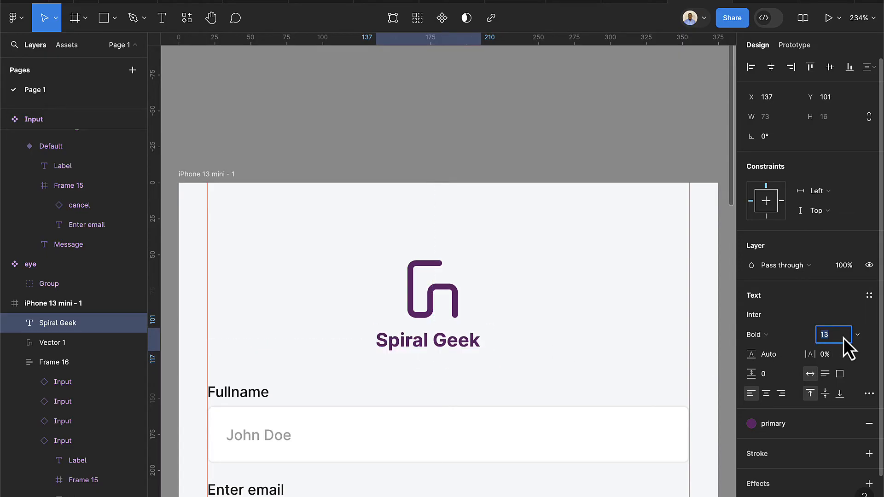
pyautogui.press('Down')
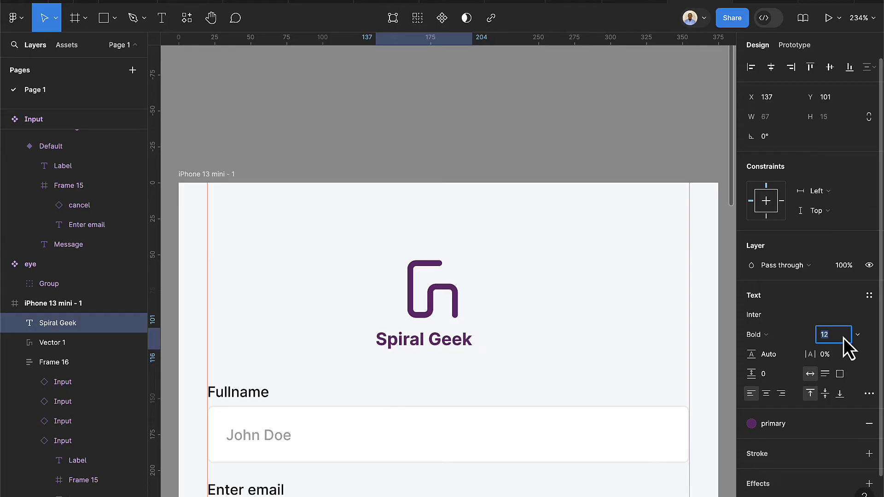
pyautogui.keyDown('shift'); pyautogui.click(449, 301); pyautogui.keyUp('shift')
# Wrap the logo and Spiral Geek in auto layout and nudge the form down
pyautogui.hotkey('shift', 'a')
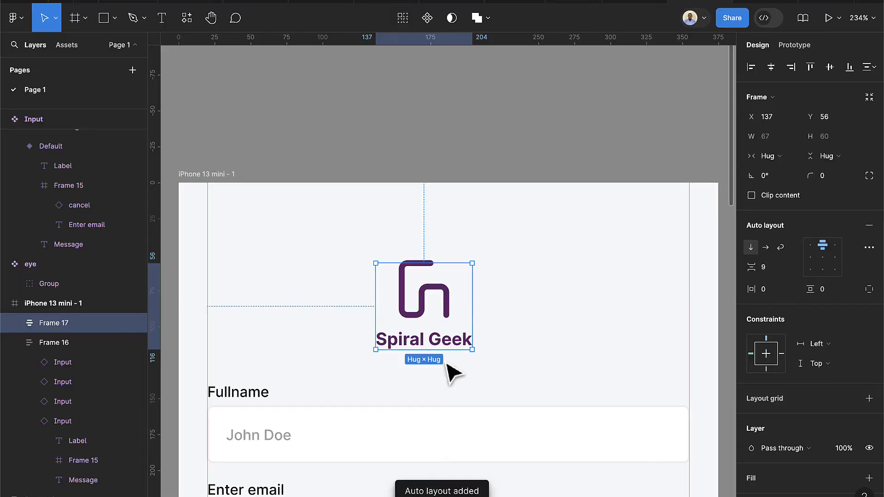
pyautogui.keyDown('ctrl'); pyautogui.scroll(-5, 450, 371); pyautogui.keyUp('ctrl')
pyautogui.scroll(-6, 456, 379)
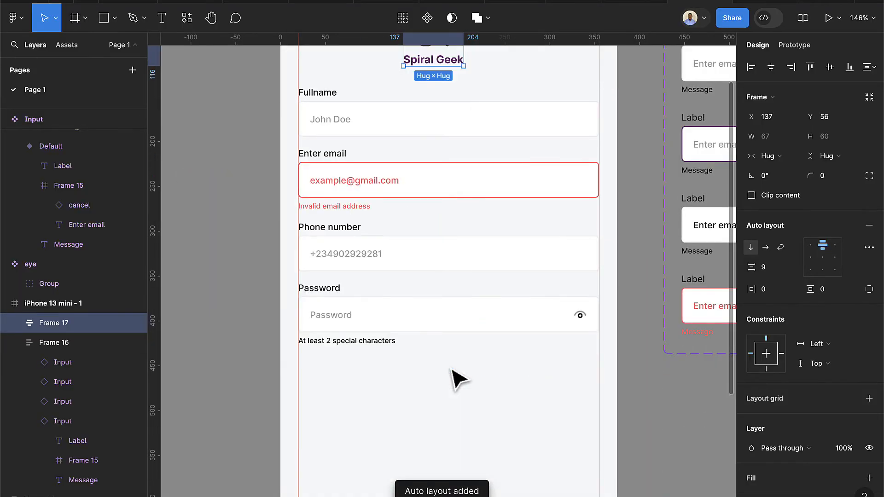
pyautogui.keyDown('ctrl'); pyautogui.scroll(-5, 458, 380); pyautogui.keyUp('ctrl')
pyautogui.click(458, 325)
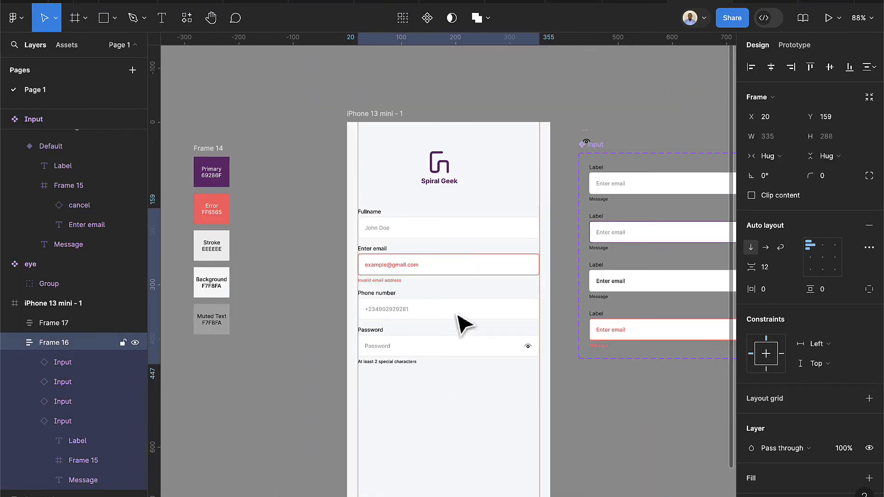
pyautogui.hotkey('shift', 'Down')
pyautogui.press('Down')
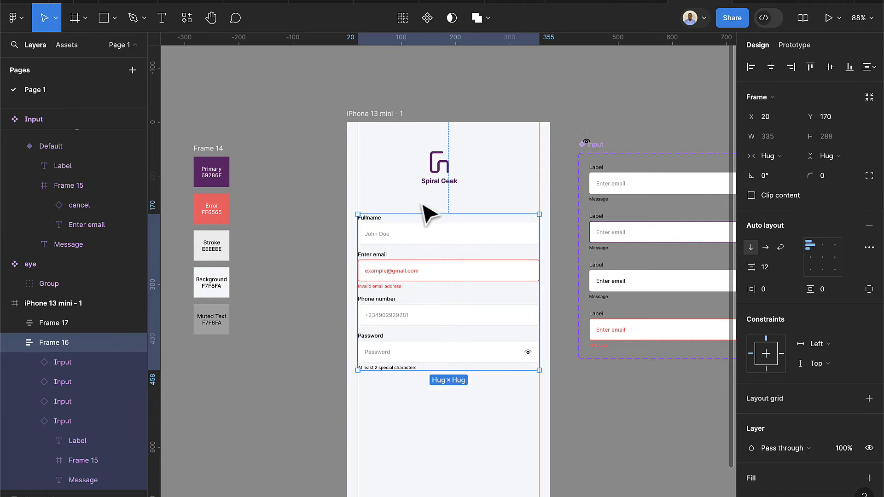
# Centre the logo group horizontally on the phone screen
pyautogui.click(441, 185)
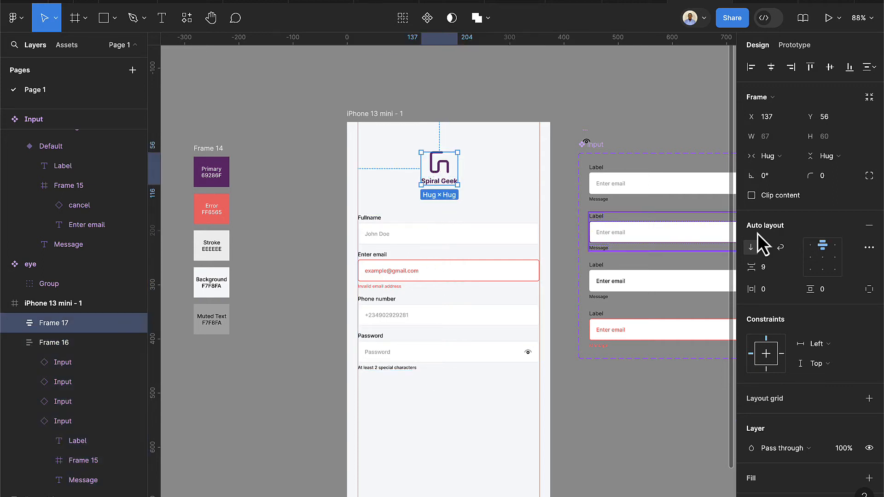
pyautogui.click(771, 67)
pyautogui.click(375, 119)
pyautogui.click(374, 114)
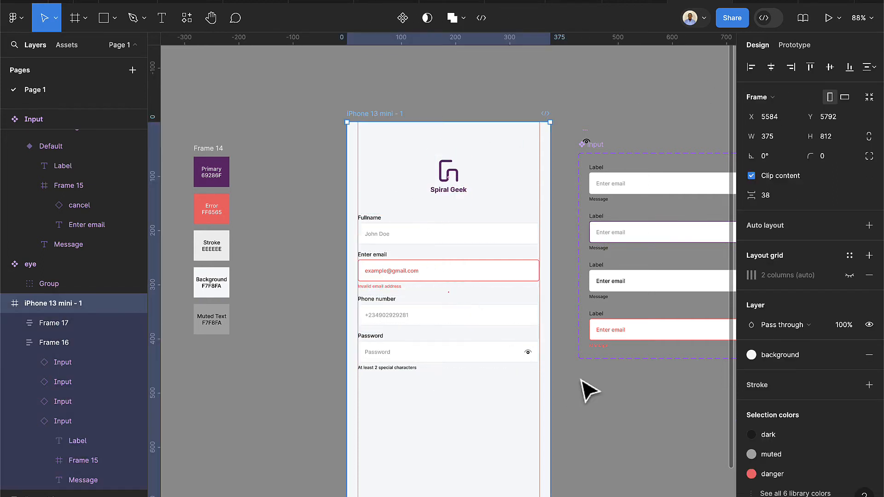
pyautogui.scroll(-2, 589, 390)
pyautogui.hscroll(3, 598, 373)
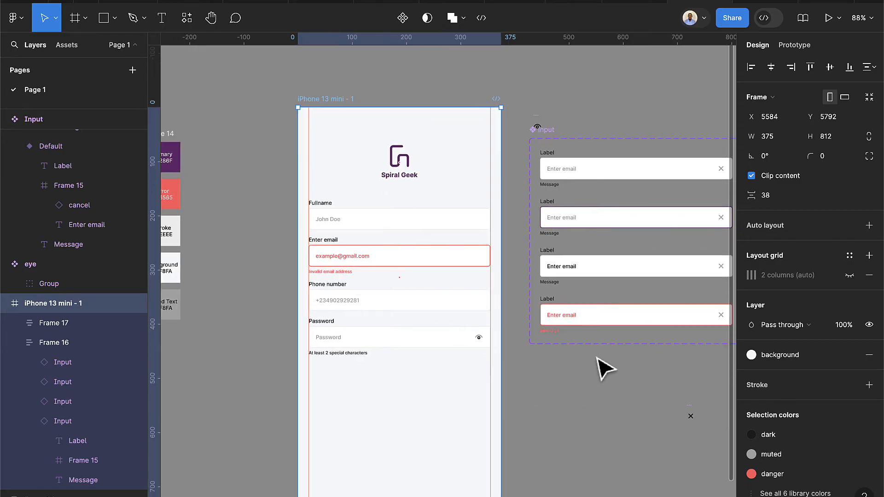
pyautogui.scroll(-1, 603, 368)
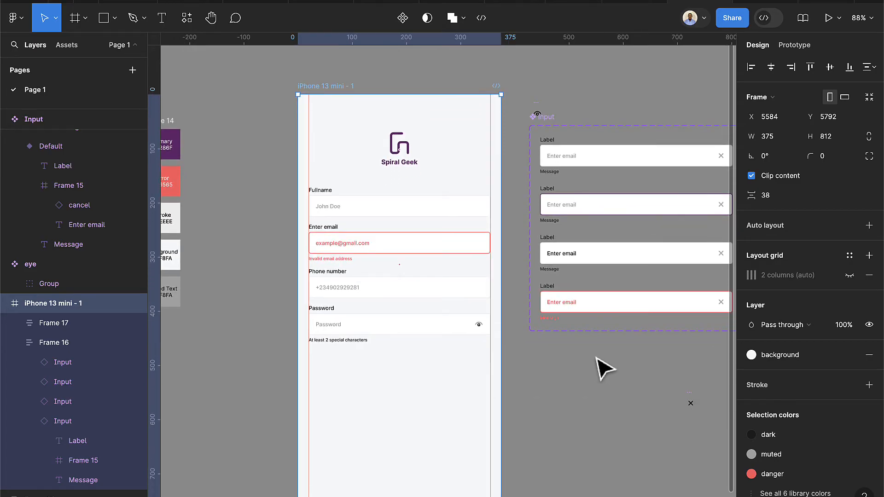
pyautogui.hscroll(5, 603, 366)
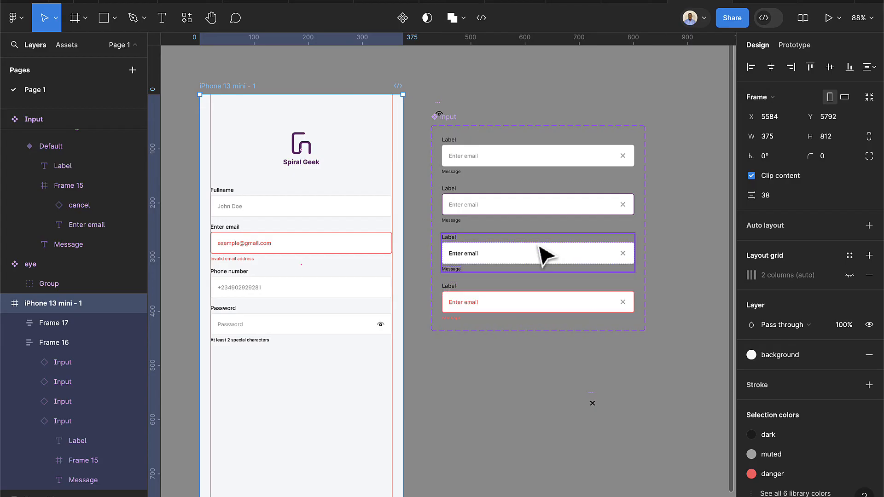
# Draw a 355×40 frame below the input variants and fill it with the primary colour style
pyautogui.click(79, 20)
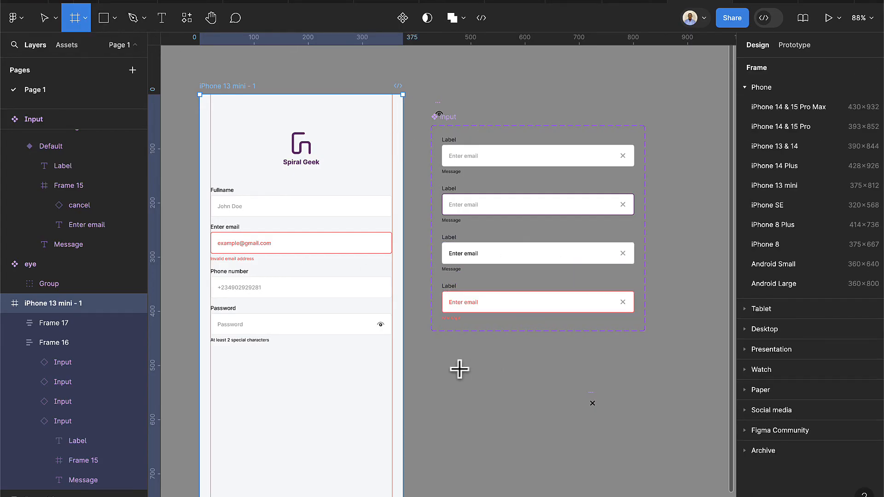
pyautogui.moveTo(459, 368); pyautogui.dragTo(611, 390)
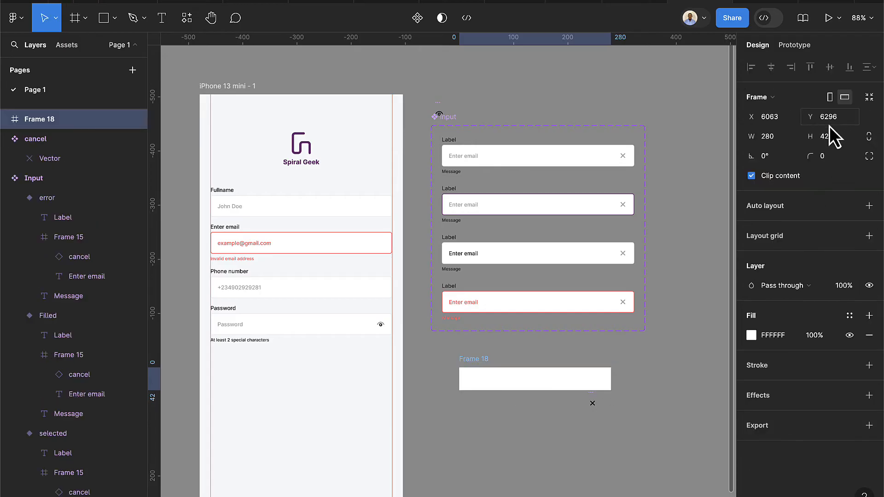
pyautogui.click(832, 136)
pyautogui.write('40')
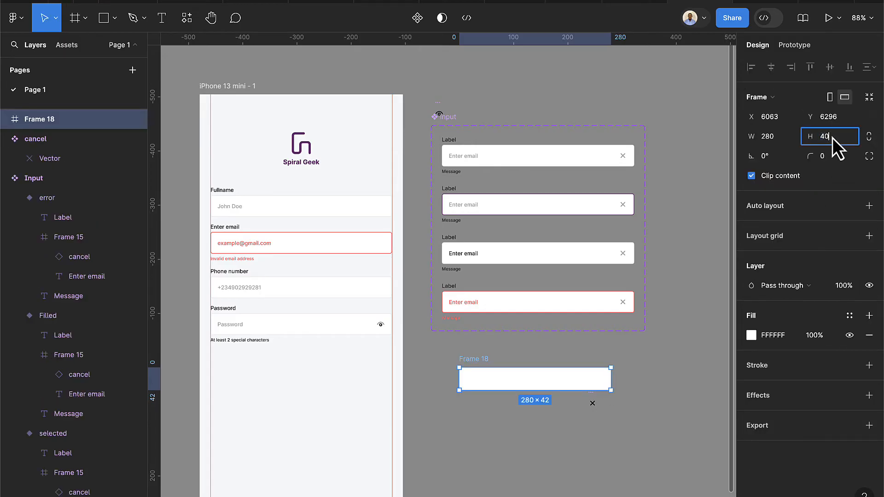
pyautogui.press('Return')
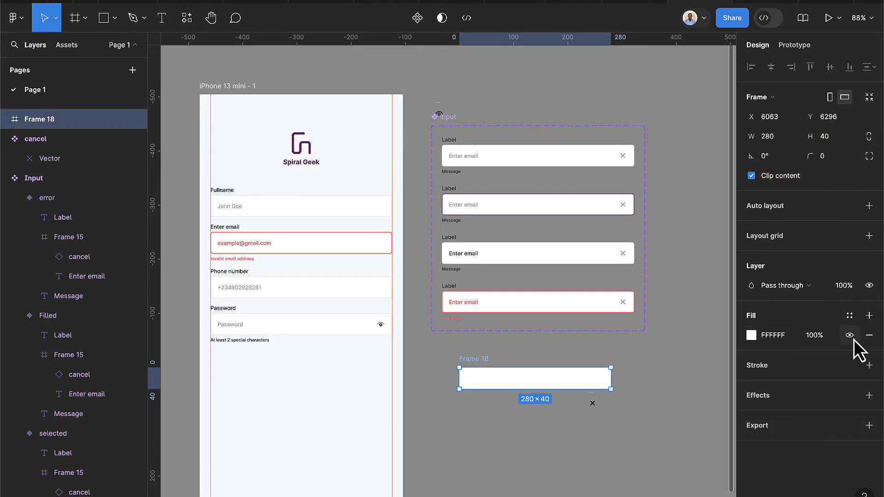
pyautogui.click(849, 319)
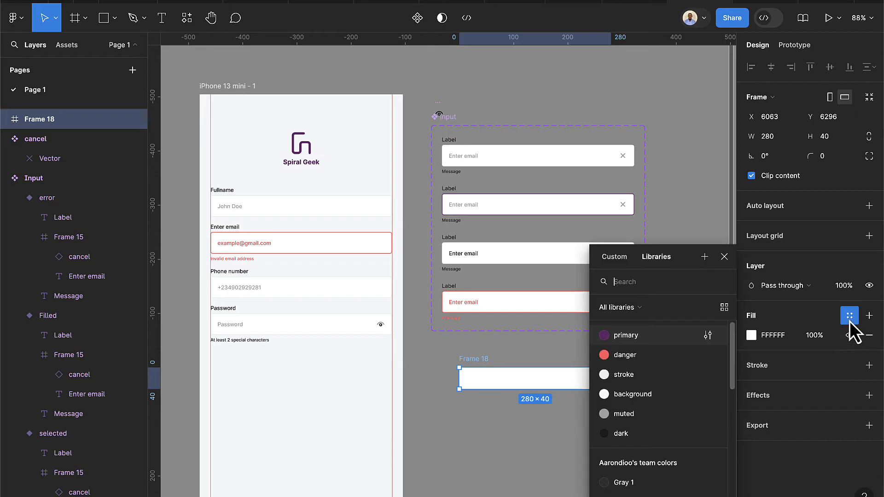
pyautogui.click(606, 338)
pyautogui.scroll(5, 505, 388)
pyautogui.moveTo(523, 389); pyautogui.dragTo(484, 372)
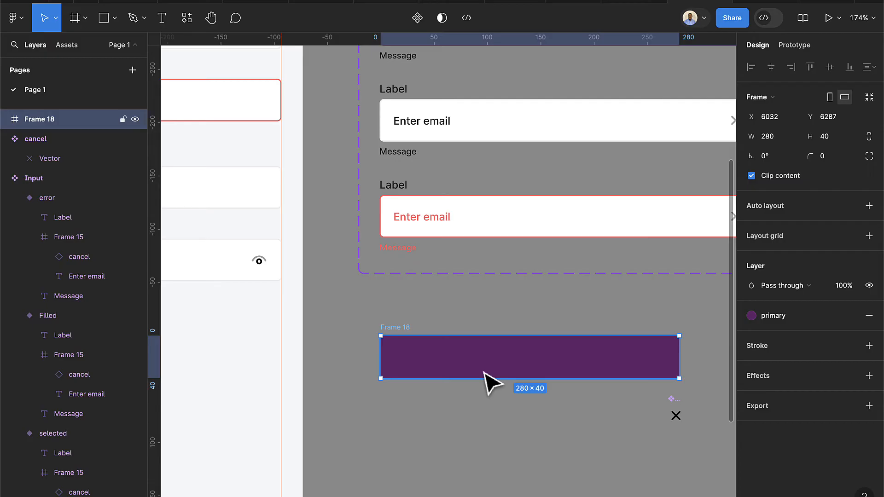
pyautogui.click(782, 137)
pyautogui.write('355')
pyautogui.press('Return')
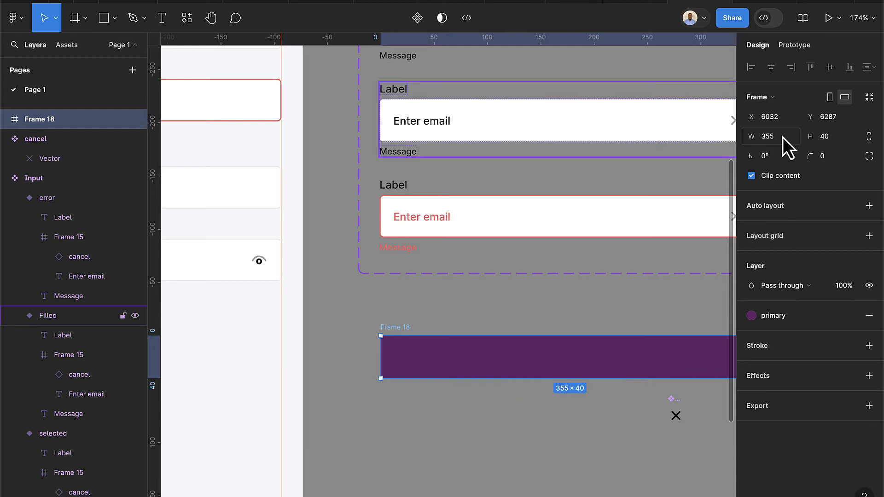
pyautogui.scroll(-2, 598, 375)
pyautogui.hscroll(4, 606, 363)
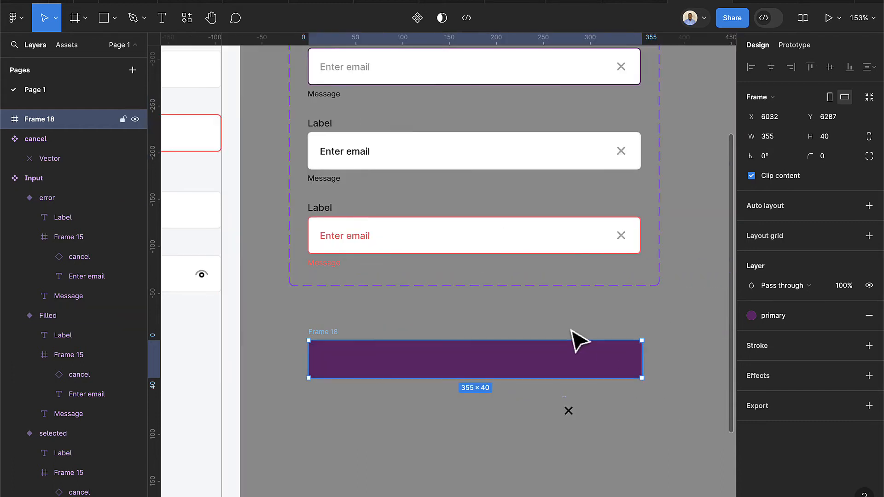
# Add a 'Sign up' label in Medium weight, centred horizontally and vertically in the bar
pyautogui.click(154, 17)
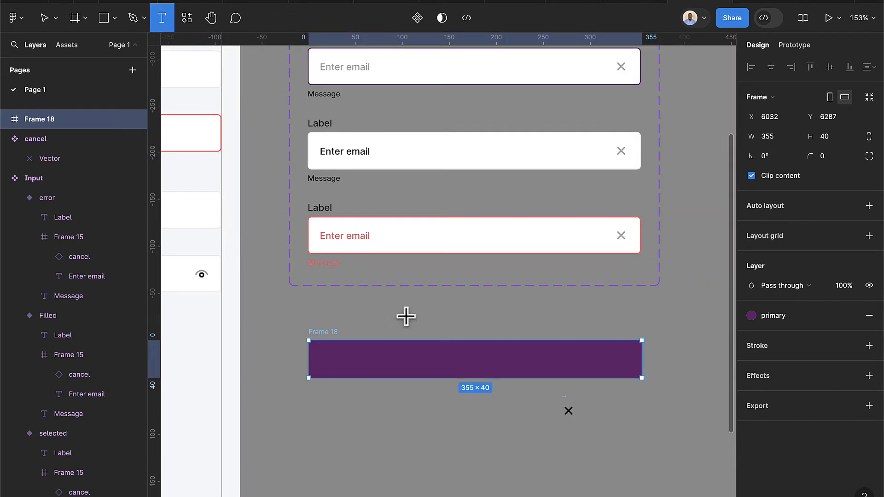
pyautogui.scroll(5, 474, 360)
pyautogui.click(473, 361)
pyautogui.write('S')
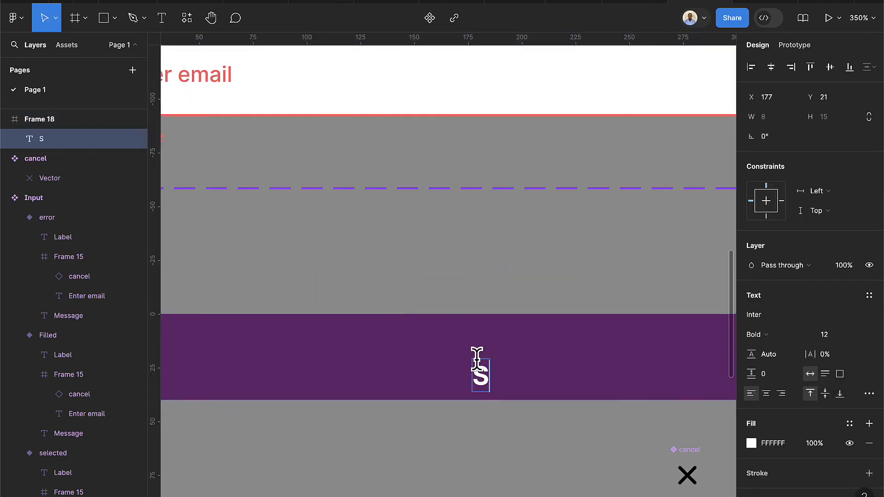
pyautogui.write('ign up')
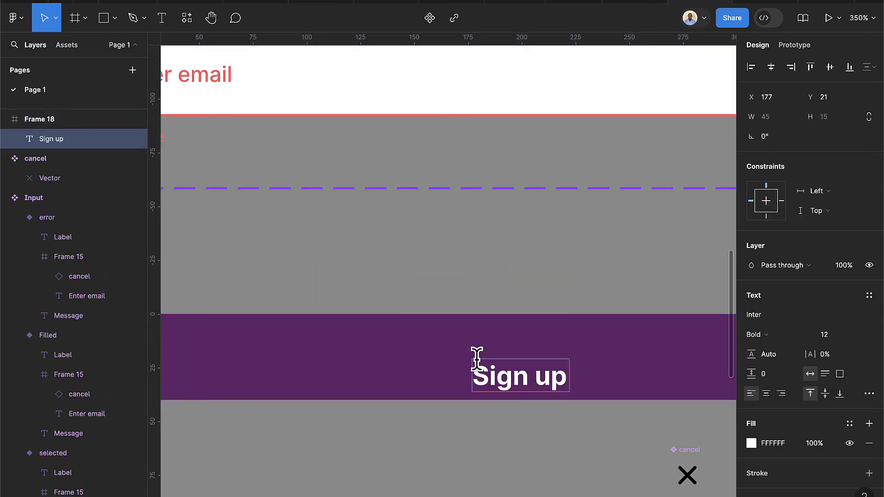
pyautogui.press('Escape')
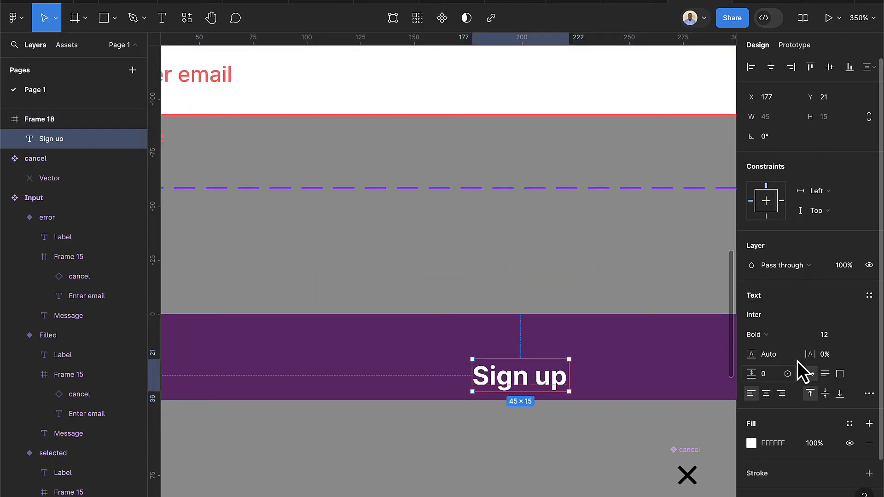
pyautogui.click(760, 337)
pyautogui.click(772, 307)
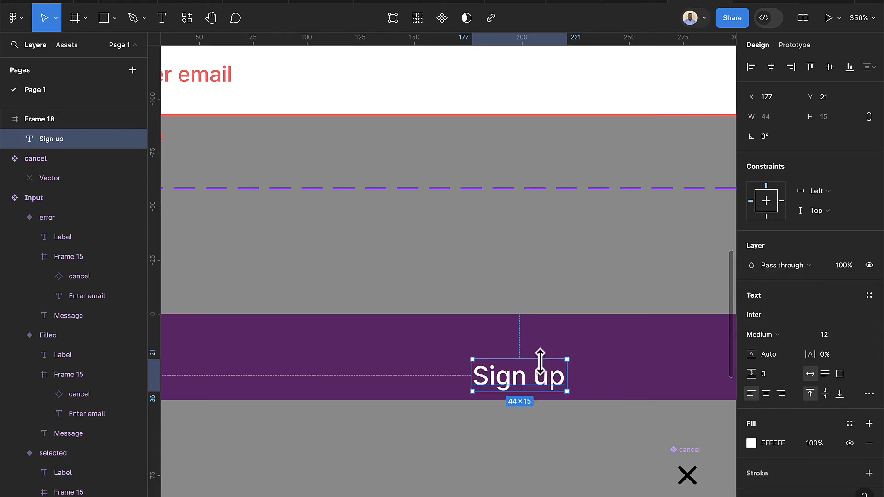
pyautogui.click(771, 68)
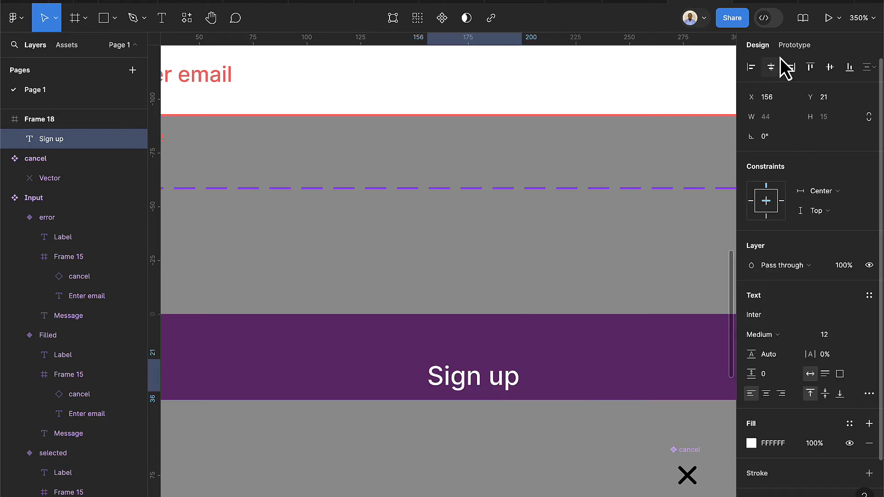
pyautogui.click(828, 68)
# Give the purple bar a 4 px corner radius
pyautogui.scroll(-5, 509, 365)
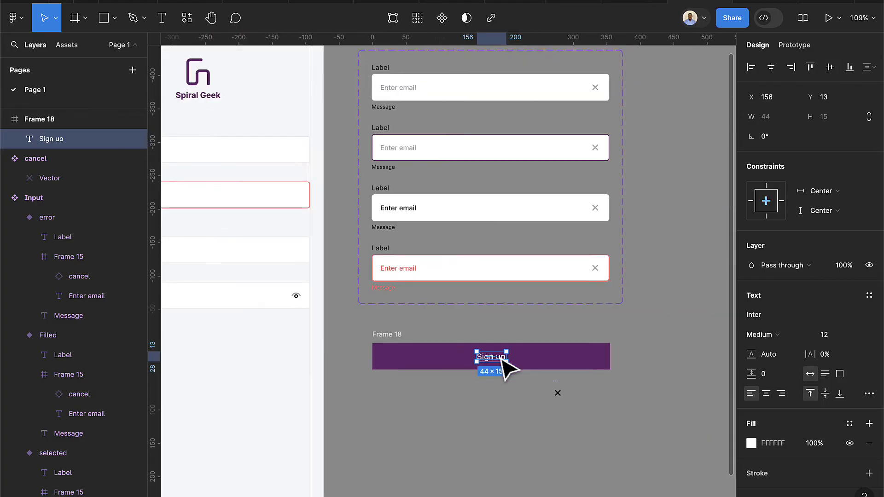
pyautogui.click(389, 355)
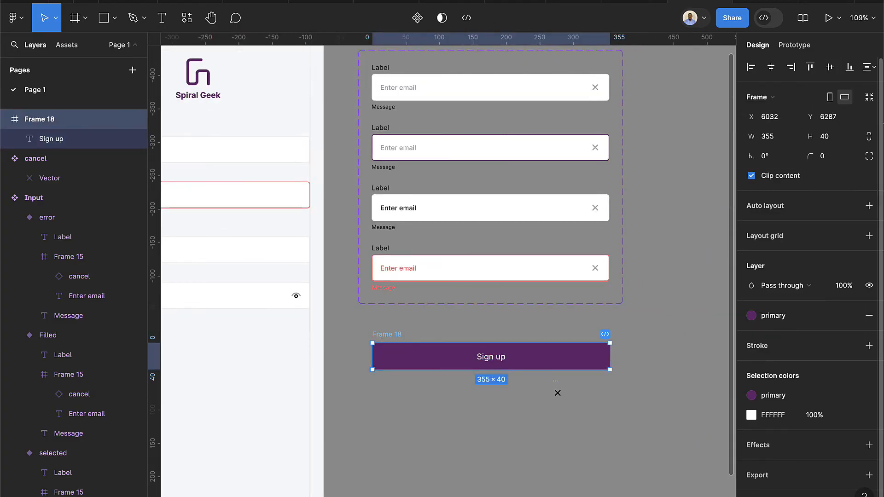
pyautogui.write('4')
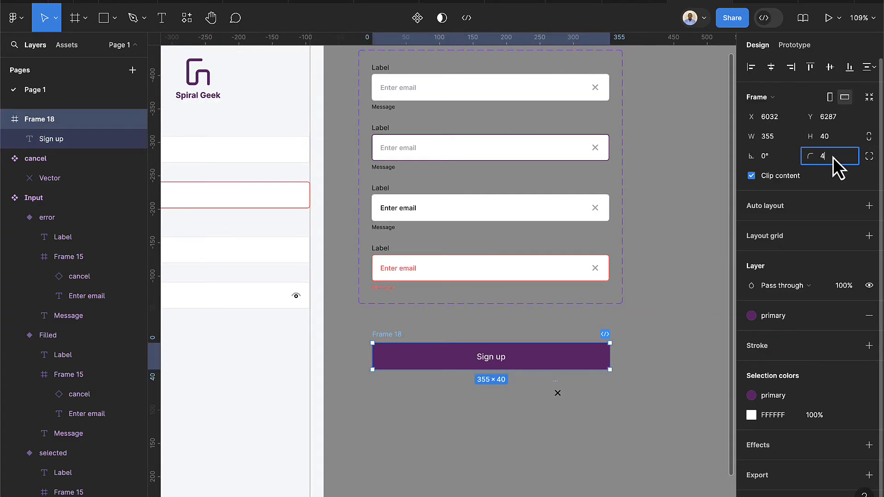
pyautogui.press('Return')
# Rename the bar frame to 'Button' and turn it into a component
pyautogui.scroll(5, 421, 391)
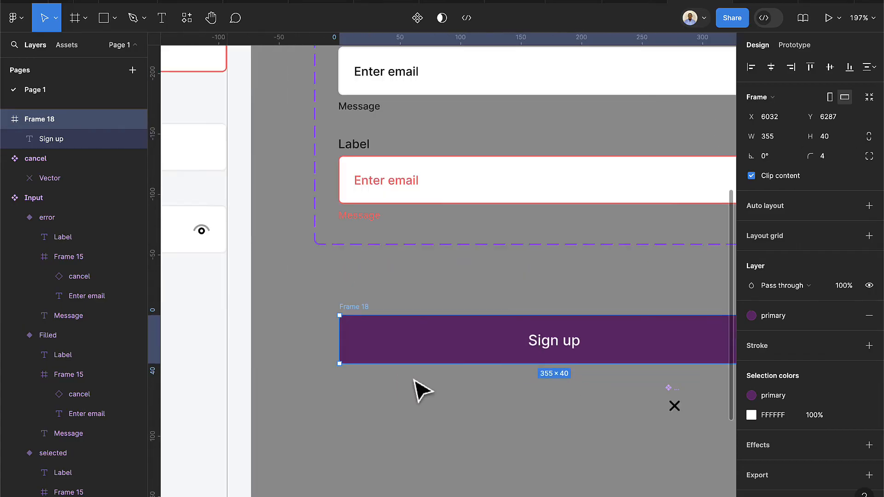
pyautogui.click(421, 389)
pyautogui.doubleClick(355, 307)
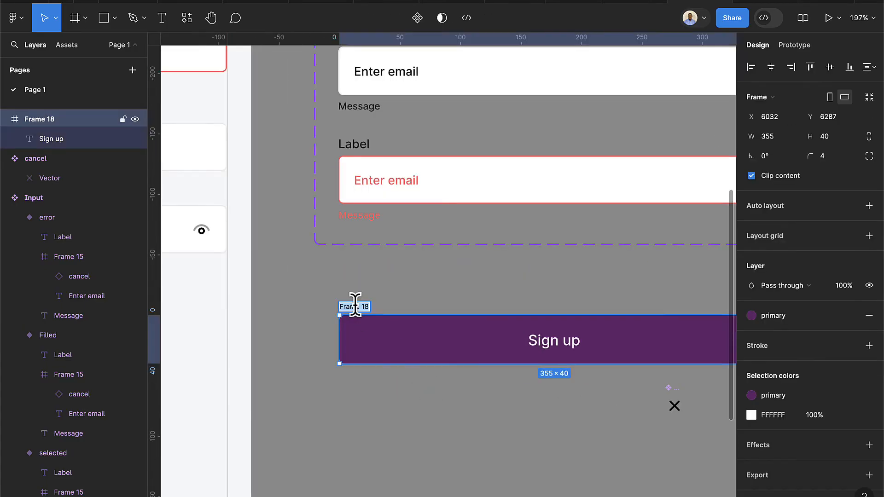
pyautogui.write('Button')
pyautogui.press('Return')
pyautogui.click(410, 21)
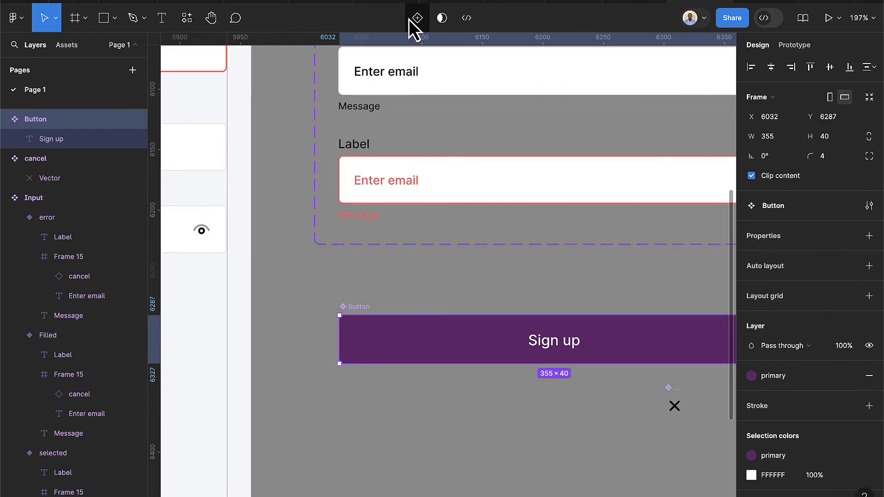
# Bind the Sign up label to a component text property named title
pyautogui.doubleClick(566, 350)
pyautogui.scroll(-3, 875, 433)
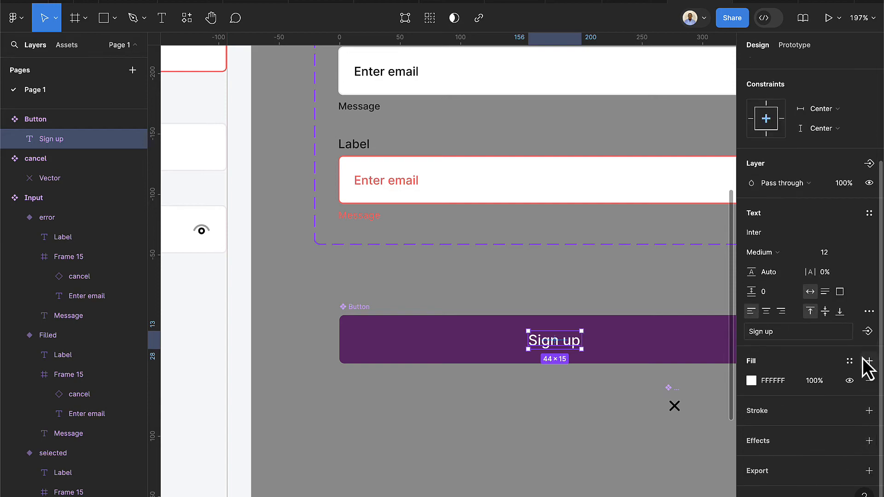
pyautogui.click(867, 332)
pyautogui.write('title')
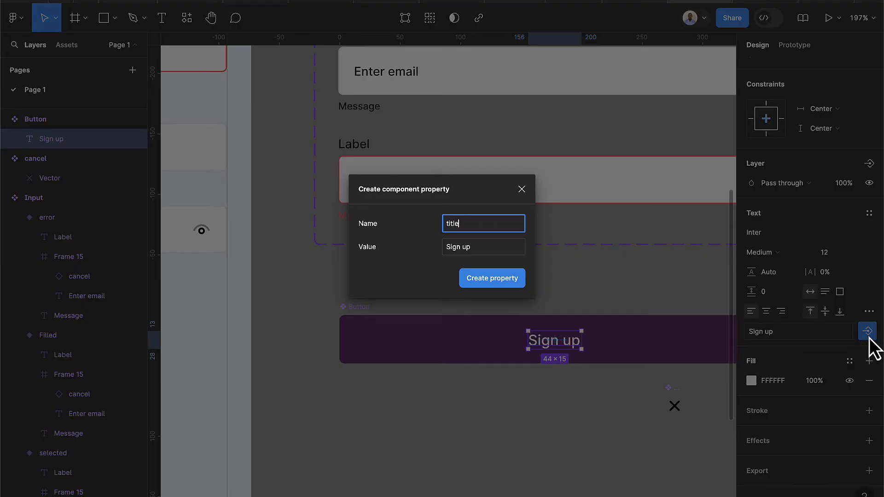
pyautogui.press('Return')
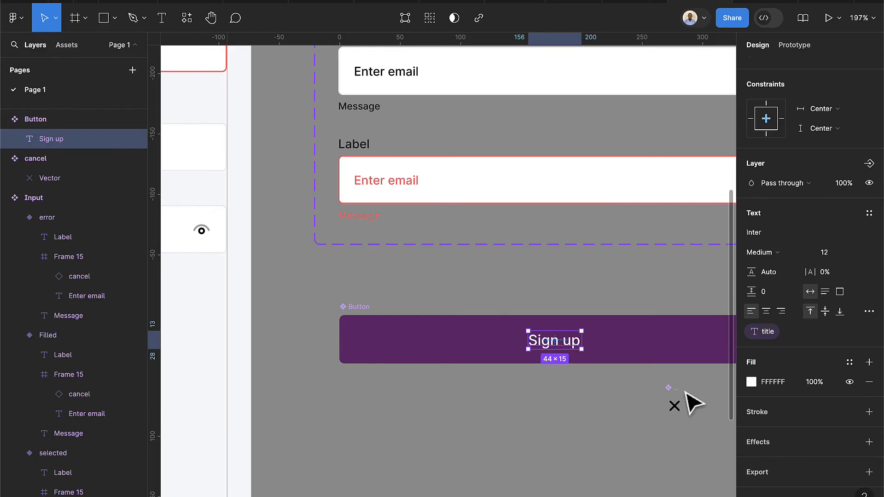
pyautogui.scroll(-5, 667, 391)
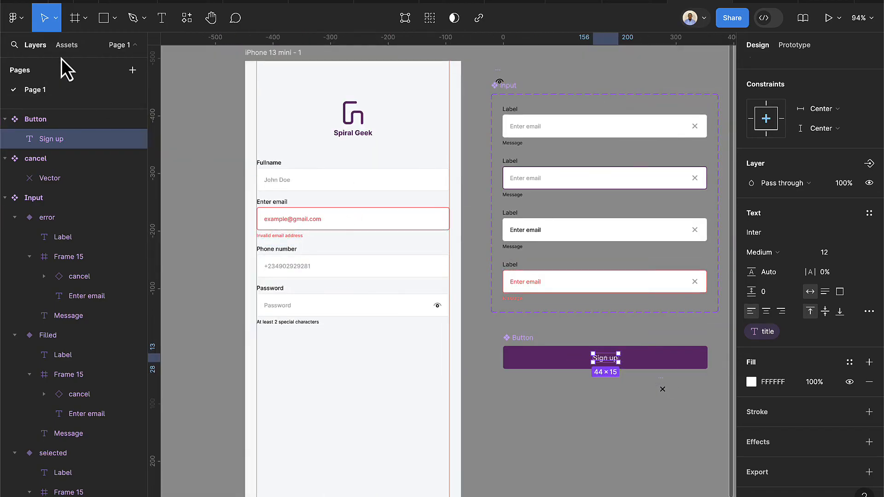
# Place a Button instance below the password field, narrow it to 335 wide, and show prototype settings
pyautogui.click(67, 45)
pyautogui.moveTo(49, 170); pyautogui.dragTo(388, 375)
pyautogui.scroll(3, 476, 368)
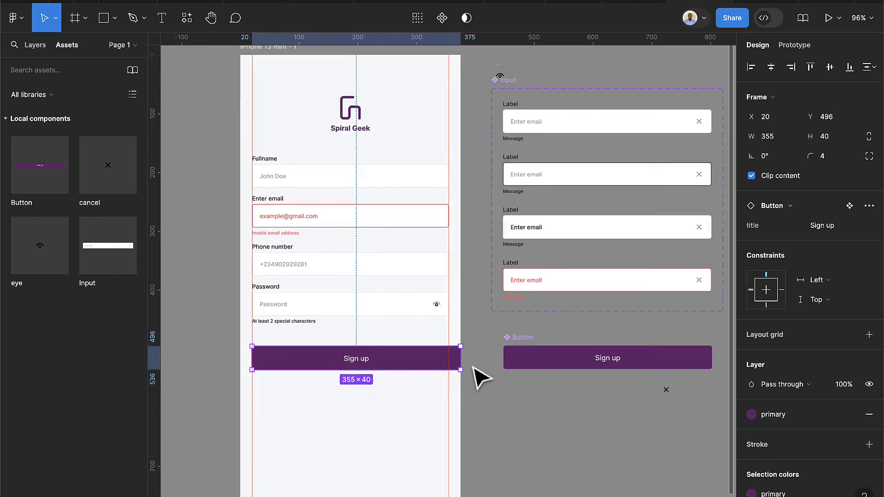
pyautogui.moveTo(462, 362); pyautogui.dragTo(447, 361)
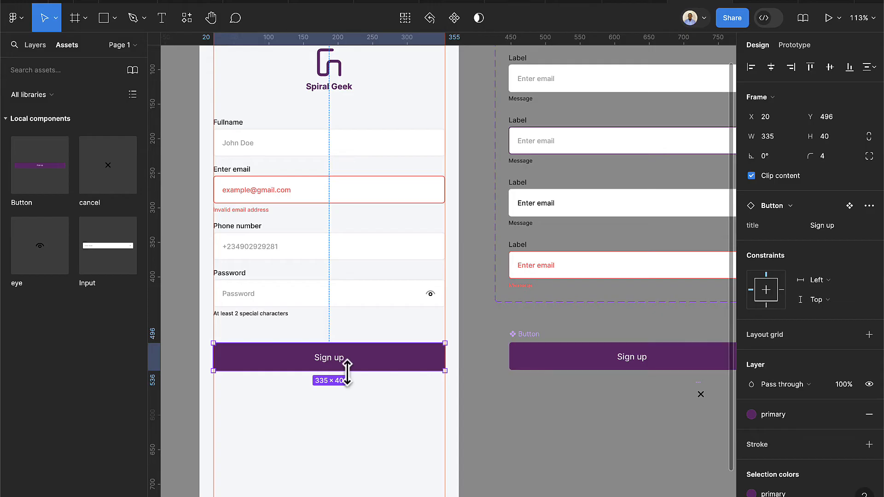
pyautogui.scroll(-5, 372, 398)
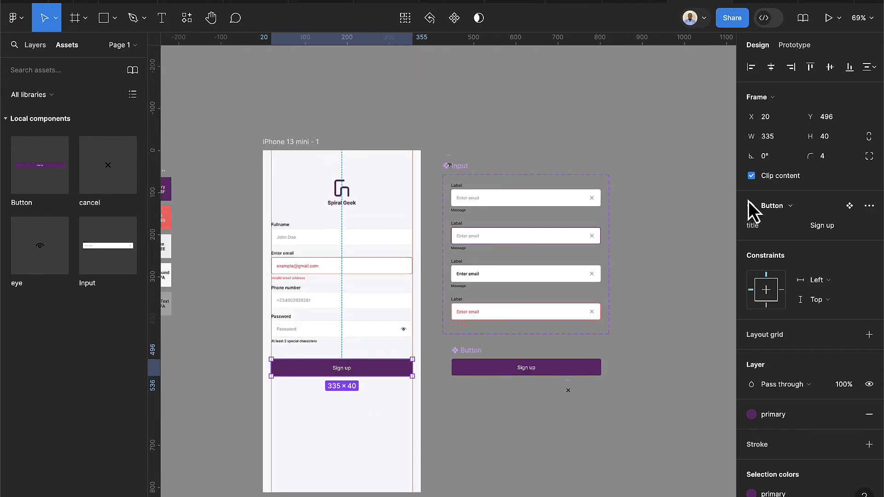
pyautogui.click(807, 49)
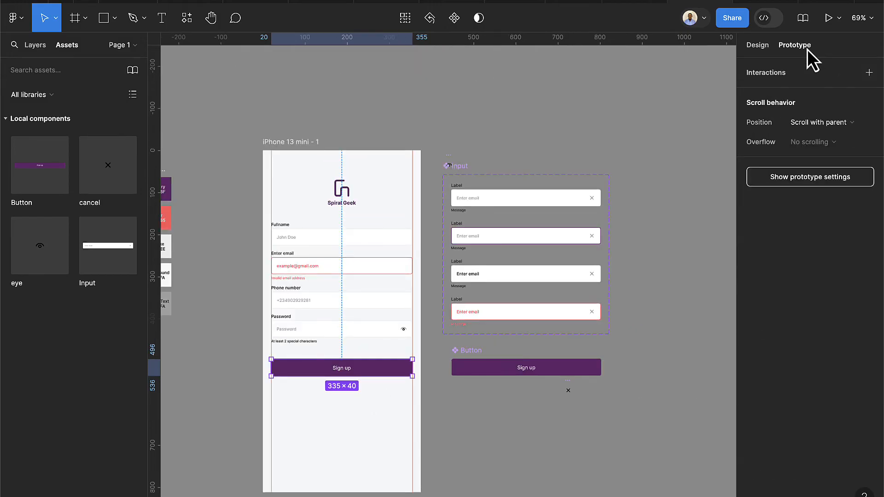
pyautogui.click(812, 178)
# Choose iPhone 13 mini as the prototype device and preview the sign-up frame with Shift+Space
pyautogui.click(758, 100)
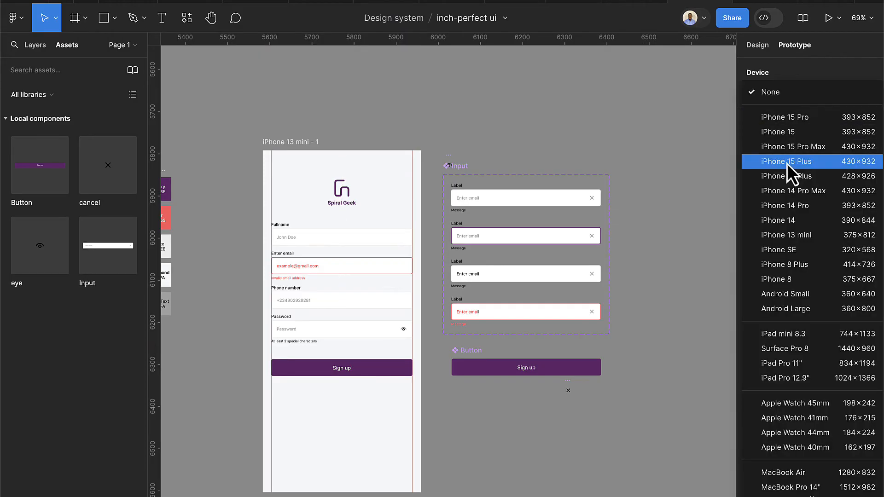
pyautogui.click(794, 239)
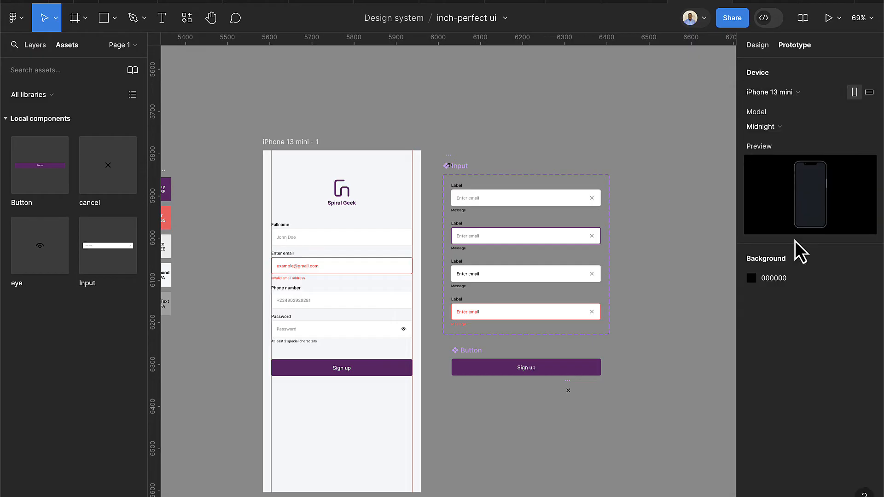
pyautogui.click(305, 145)
pyautogui.hotkey('shift', 'space')
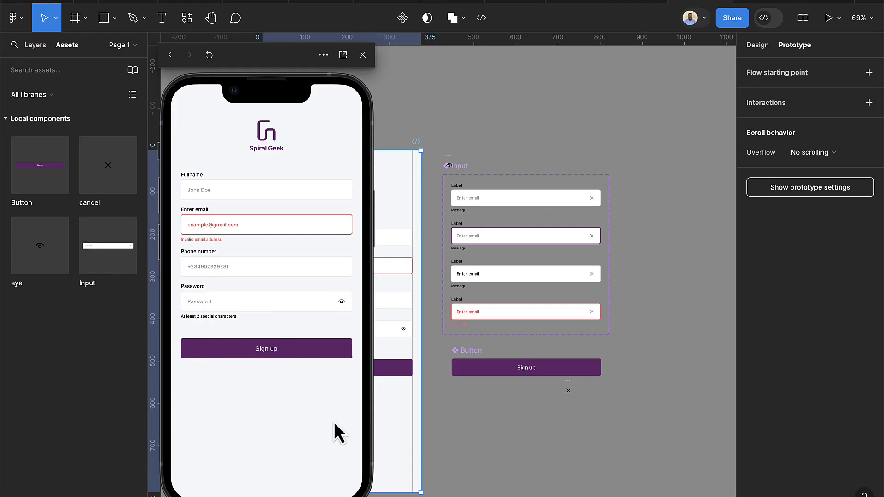
# Close the prototype preview and return to the iPhone screen on the canvas
pyautogui.click(362, 54)
pyautogui.scroll(5, 374, 400)
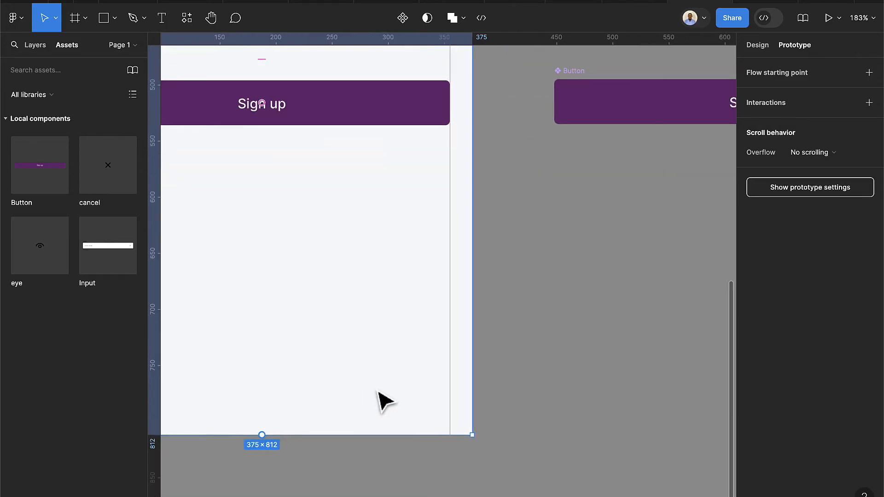
pyautogui.scroll(-1, 377, 391)
pyautogui.hscroll(-1, 380, 370)
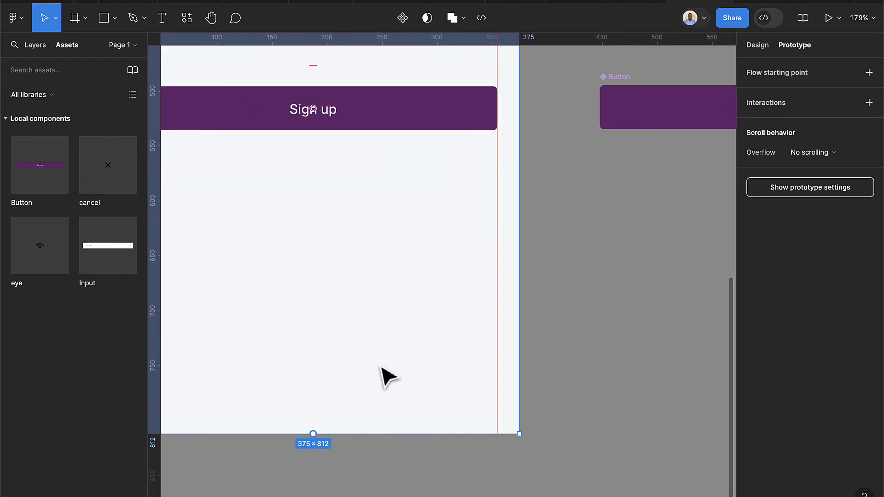
pyautogui.hscroll(-2, 391, 374)
pyautogui.scroll(-2, 401, 371)
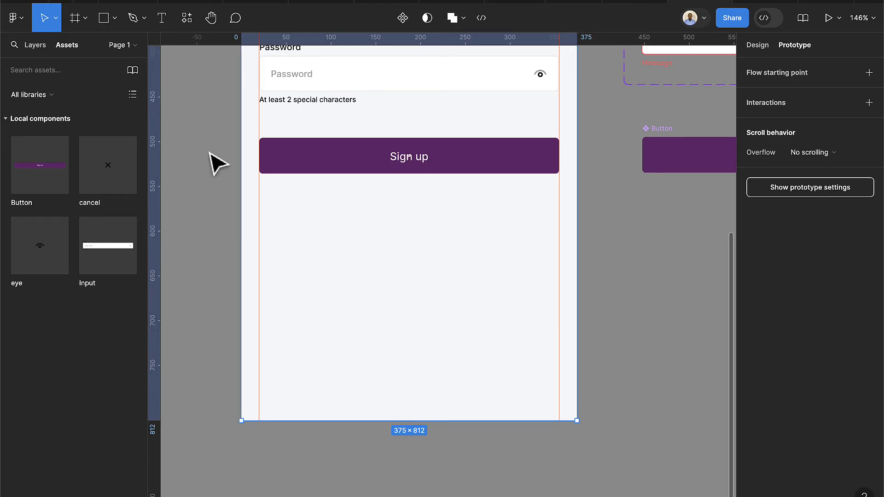
# Paste the terms sentence into a text box under Sign up, centre-align it, and nudge it down
pyautogui.click(161, 17)
pyautogui.moveTo(259, 249); pyautogui.dragTo(559, 285)
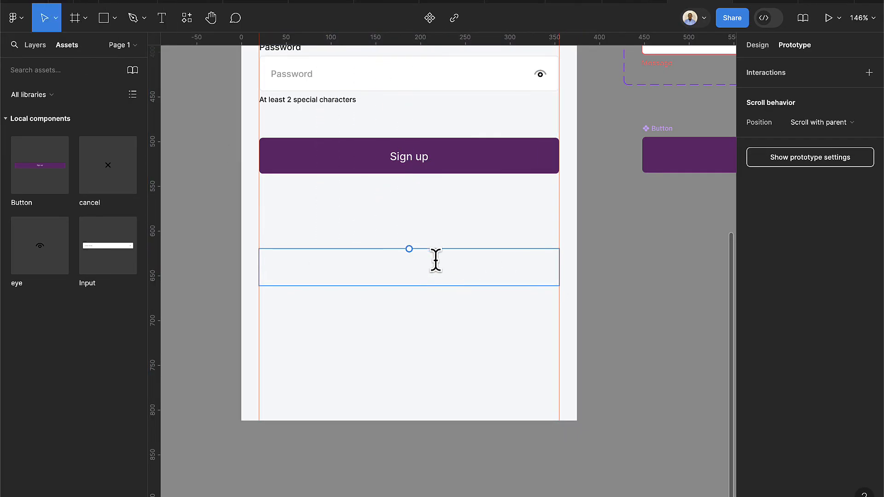
pyautogui.write('By clicking "Continue with Google / Email" you agree to our User Terms of Service and Privacy Policy')
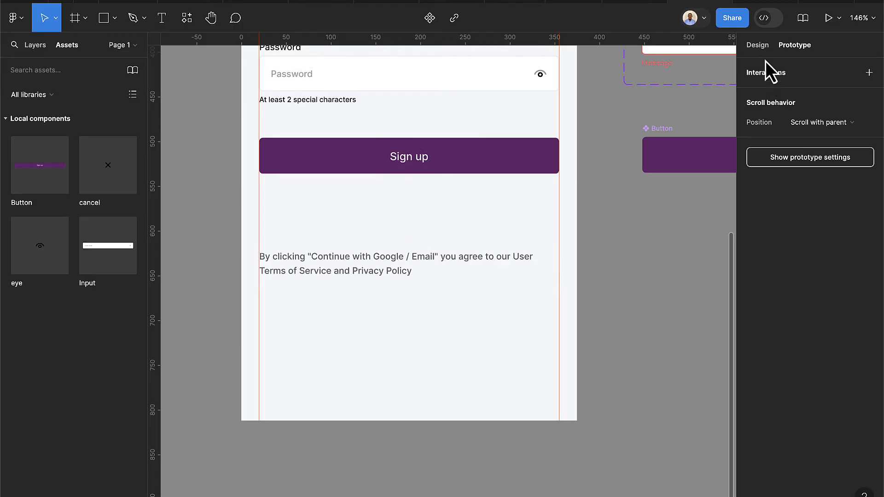
pyautogui.click(758, 50)
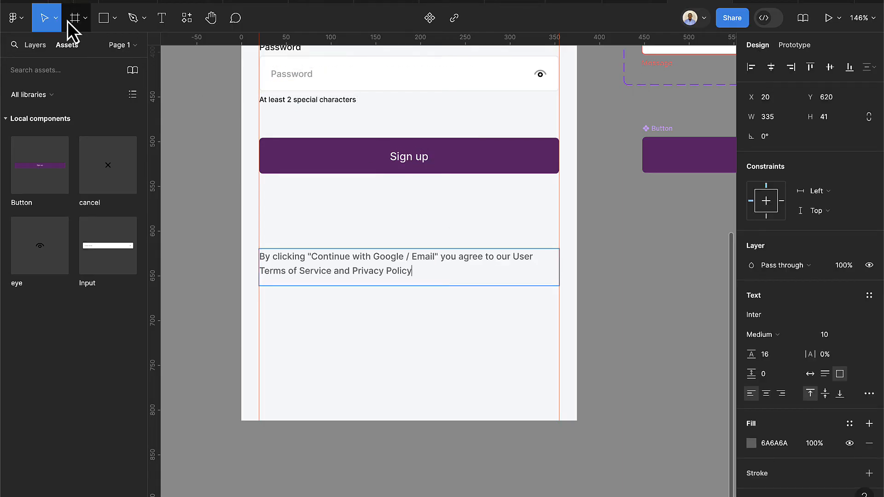
pyautogui.click(770, 396)
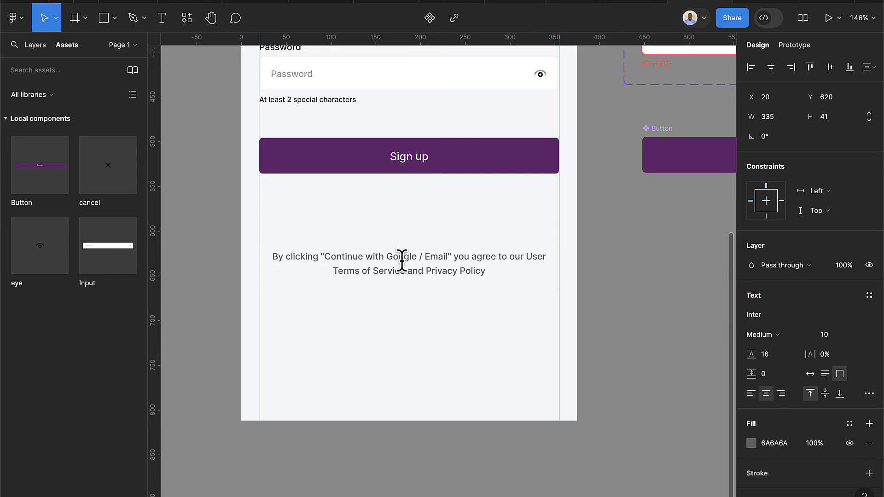
pyautogui.moveTo(410, 270); pyautogui.dragTo(409, 279)
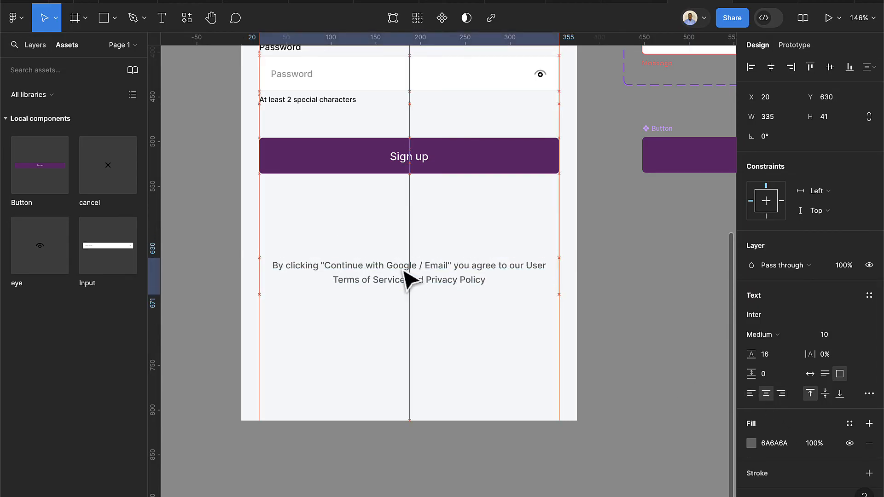
pyautogui.scroll(-5, 449, 280)
pyautogui.hscroll(3, 520, 234)
pyautogui.scroll(2, 512, 231)
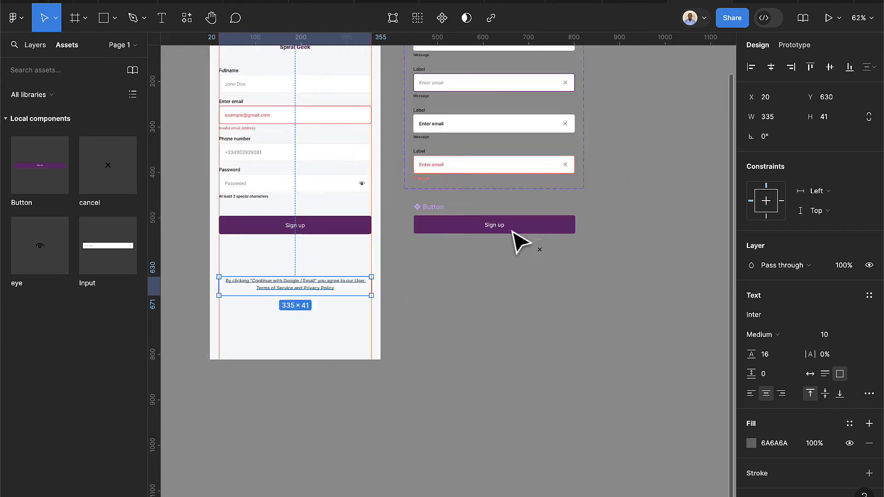
pyautogui.scroll(5, 512, 232)
# Move the cancel icon beside the Sign up button component
pyautogui.click(340, 194)
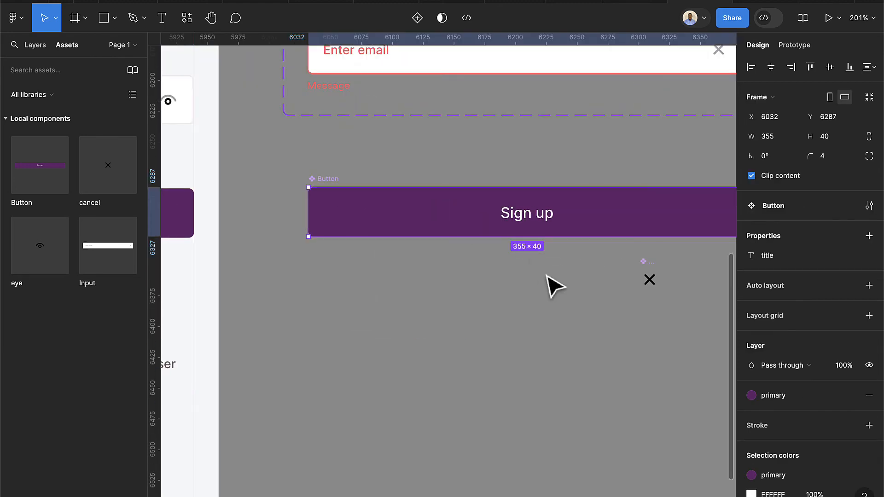
pyautogui.scroll(-4, 548, 285)
pyautogui.moveTo(588, 275); pyautogui.dragTo(673, 243)
pyautogui.scroll(2, 522, 266)
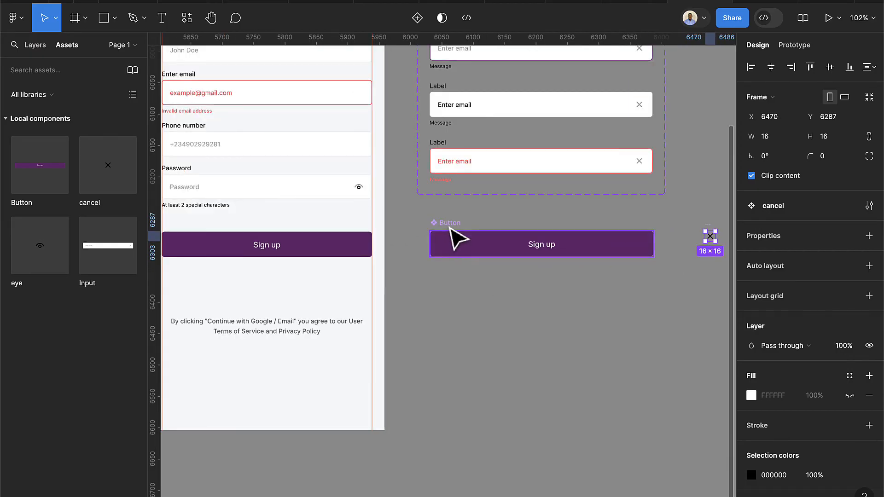
pyautogui.click(457, 236)
pyautogui.scroll(-2, 534, 276)
pyautogui.scroll(3, 539, 259)
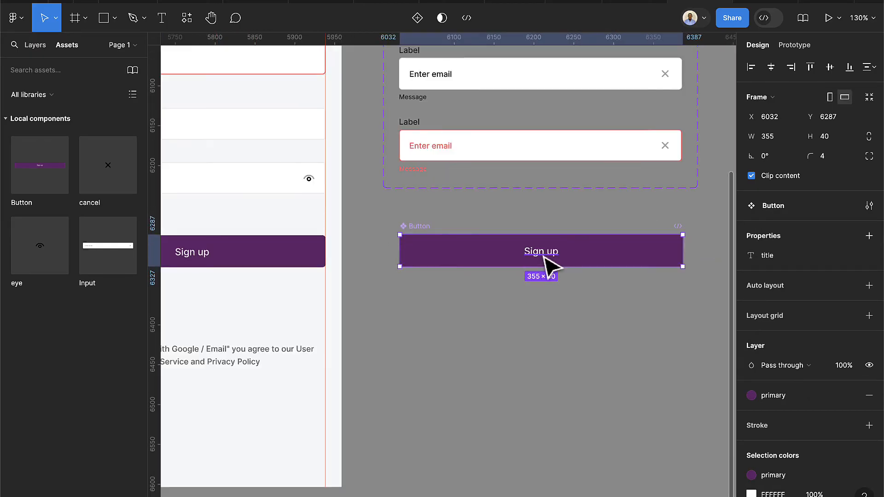
# Search 'google' in the Iconify plugin and place the coloured Google G icon on the canvas
pyautogui.click(190, 24)
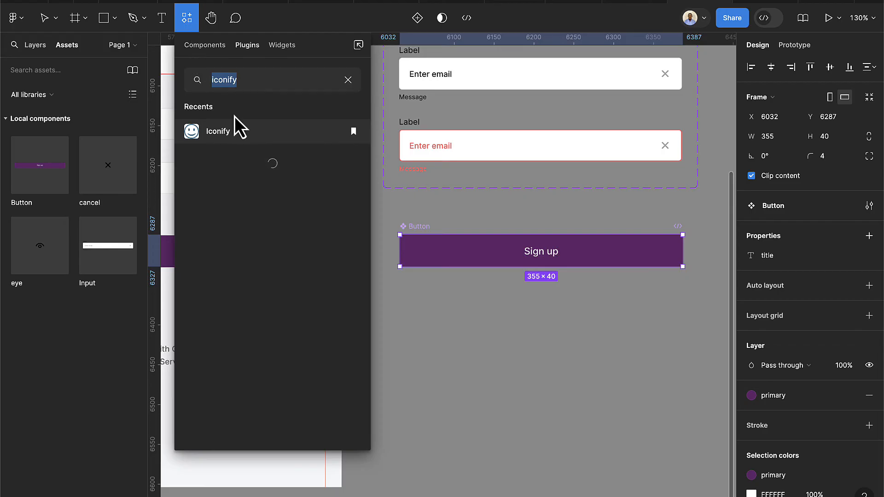
pyautogui.click(237, 135)
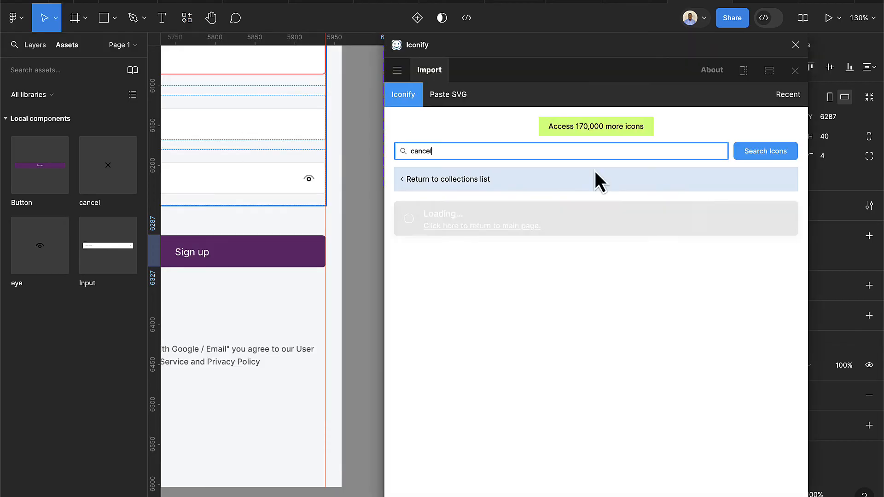
pyautogui.moveTo(442, 150); pyautogui.dragTo(391, 154)
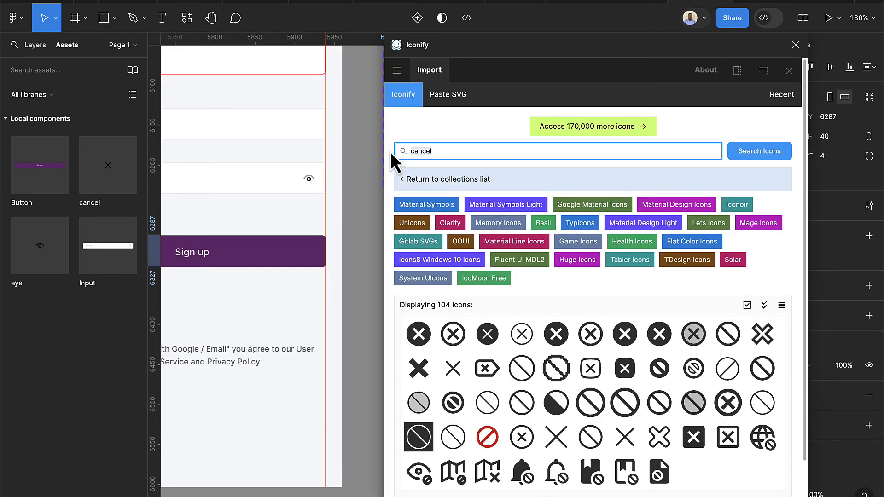
pyautogui.write('google')
pyautogui.press('Return')
pyautogui.scroll(-2, 556, 421)
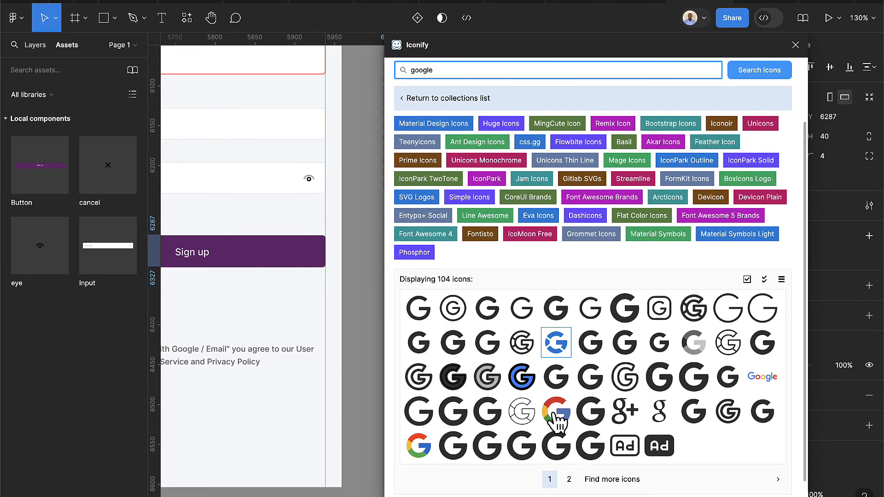
pyautogui.moveTo(418, 431); pyautogui.dragTo(272, 385)
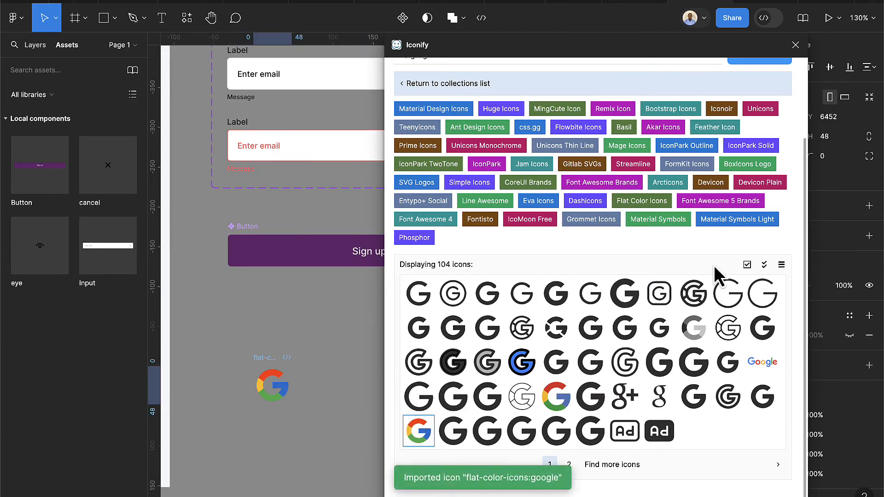
pyautogui.scroll(2, 804, 105)
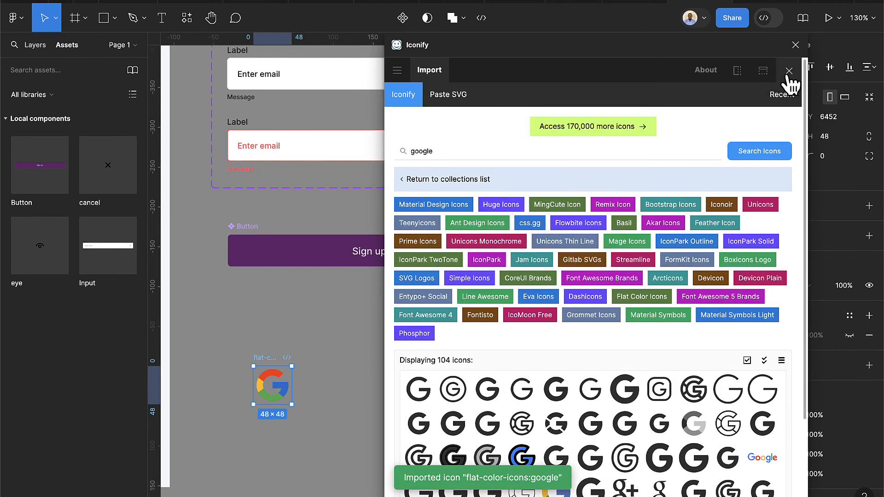
pyautogui.click(788, 70)
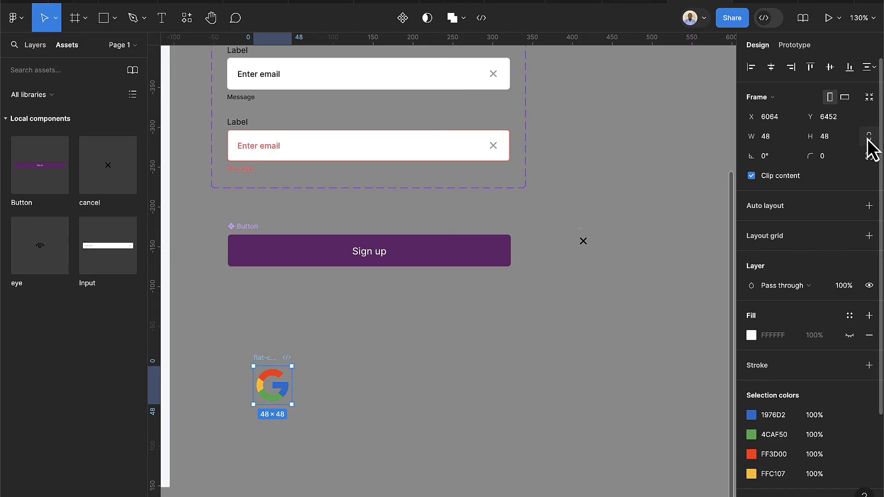
# Resize the Google icon to 16×16 and place it just above the Sign up button
pyautogui.click(828, 137)
pyautogui.write('1')
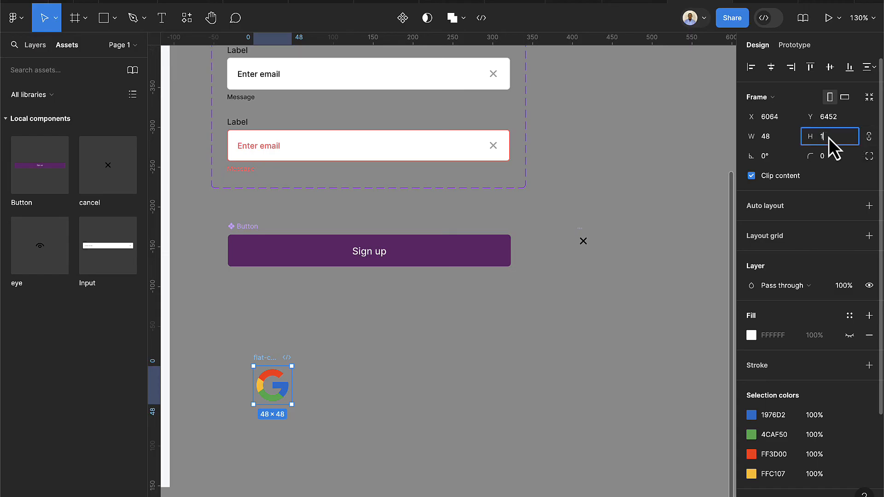
pyautogui.write('6')
pyautogui.press('Return')
pyautogui.scroll(2, 262, 371)
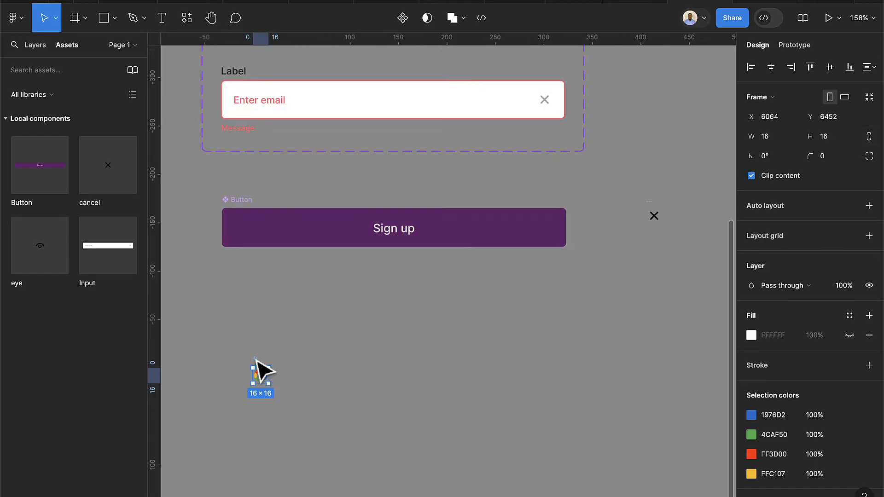
pyautogui.scroll(4, 257, 362)
pyautogui.moveTo(262, 368); pyautogui.dragTo(260, 326)
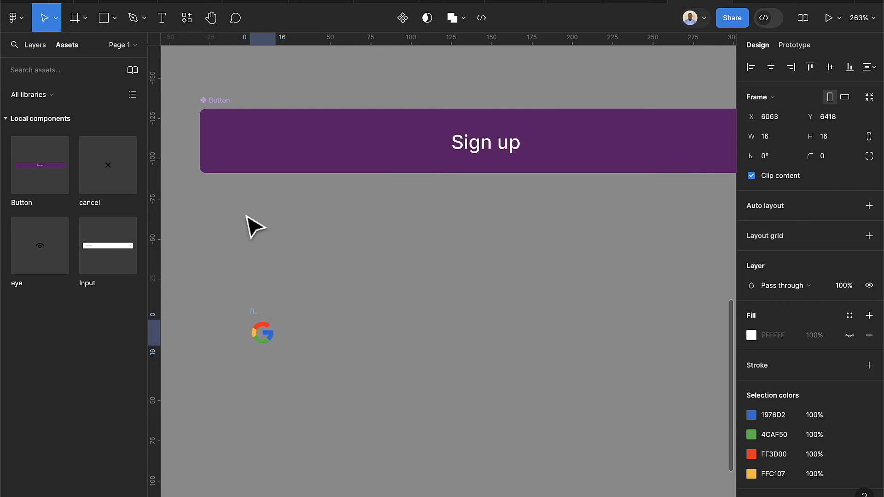
pyautogui.moveTo(247, 217); pyautogui.dragTo(271, 83)
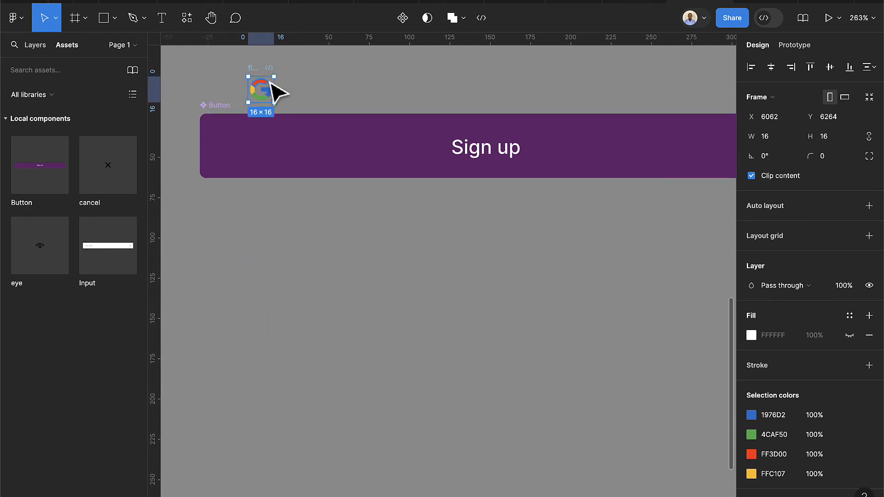
pyautogui.scroll(3, 272, 88)
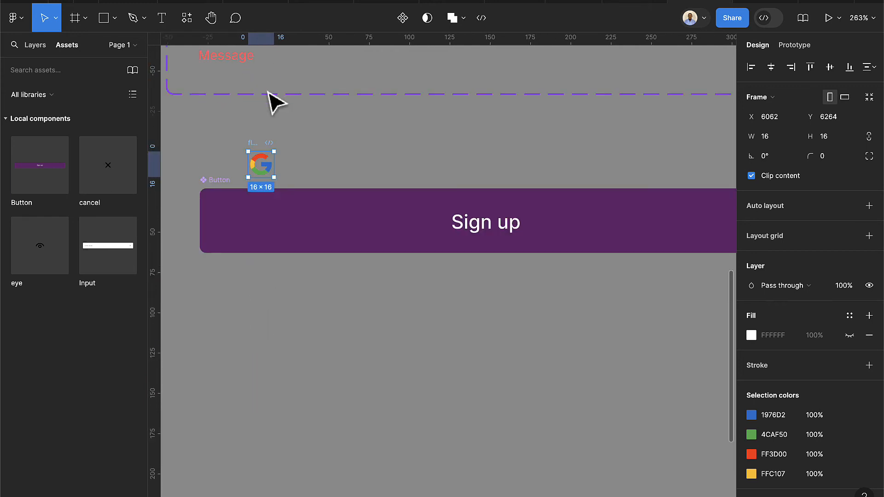
# Make the Google icon a component named google
pyautogui.click(402, 17)
pyautogui.click(269, 143)
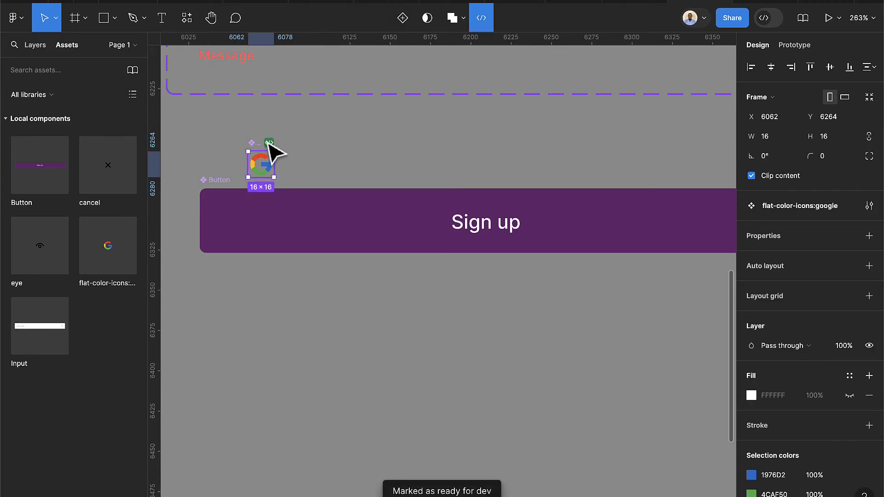
pyautogui.click(269, 142)
pyautogui.press('Escape')
pyautogui.scroll(5, 256, 150)
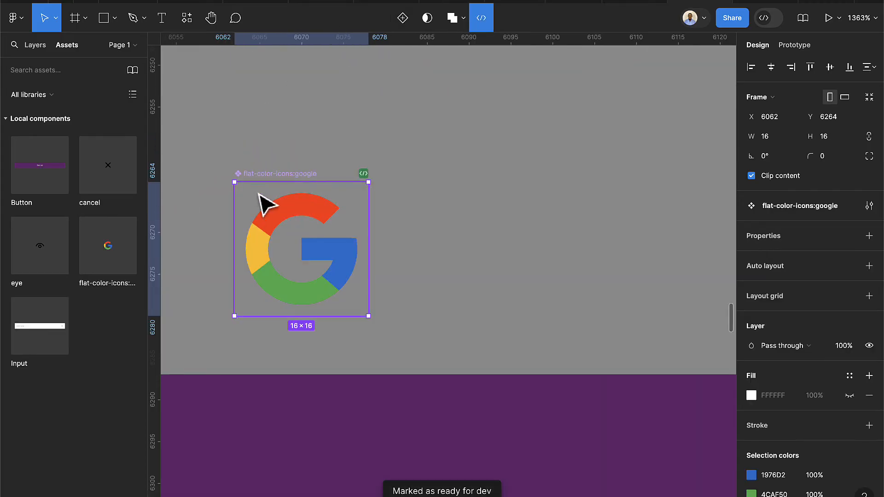
pyautogui.doubleClick(266, 173)
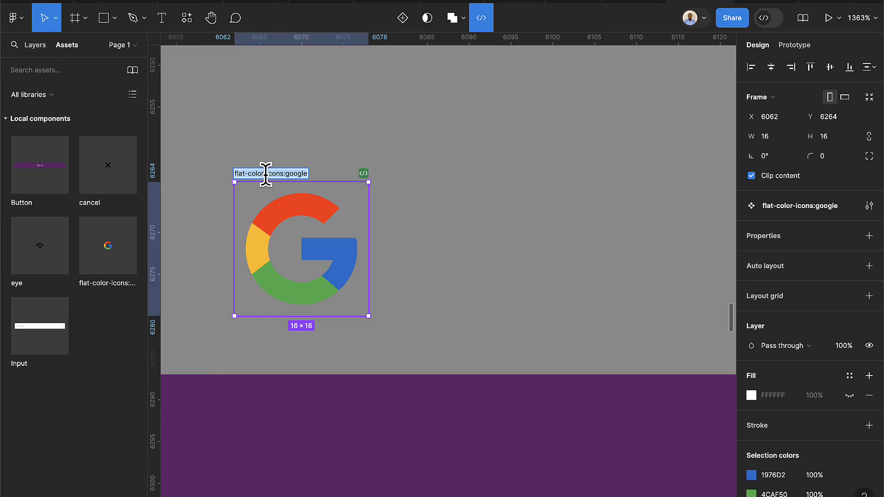
pyautogui.write('g')
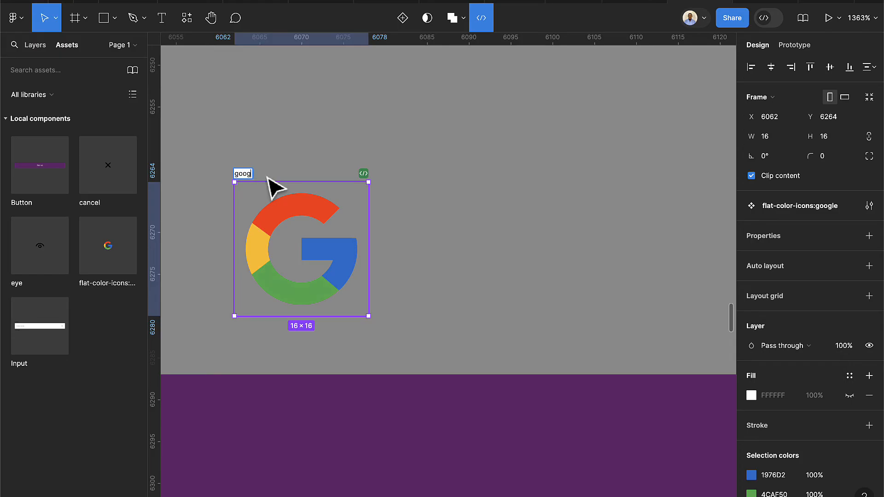
pyautogui.write('oggle')
pyautogui.press('Return')
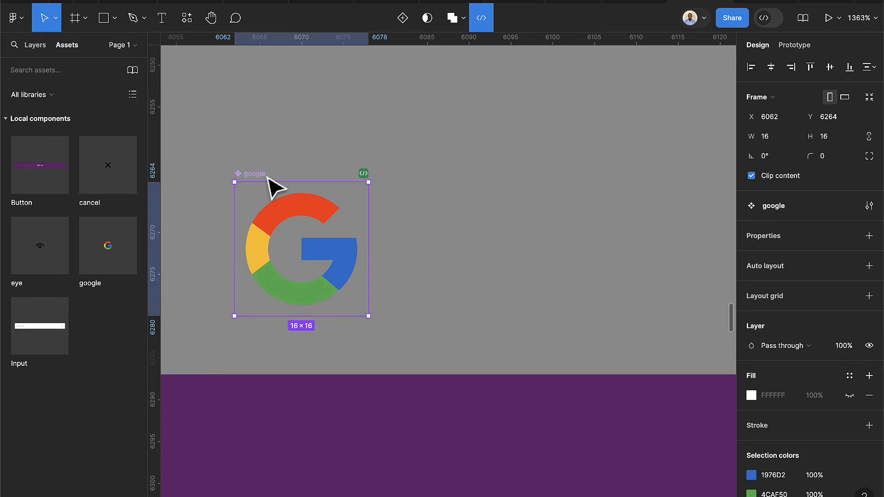
pyautogui.scroll(-3, 270, 180)
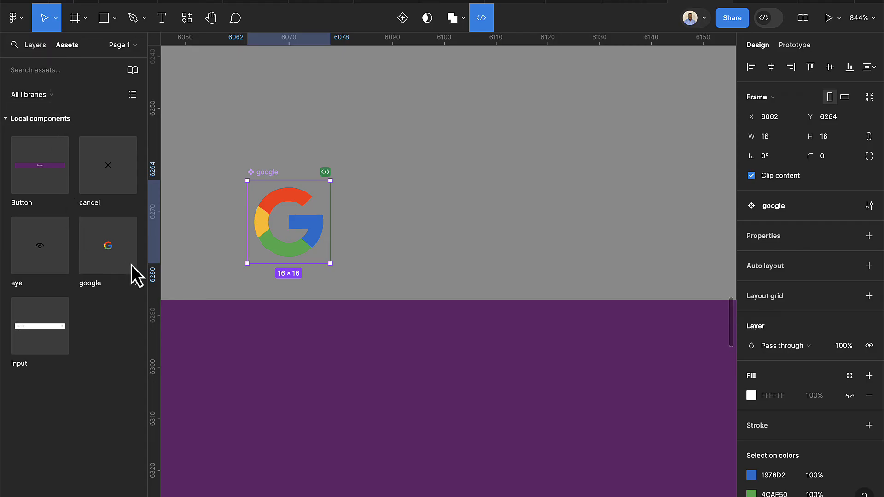
# Put a google icon instance inside the Sign up button, next to the label
pyautogui.moveTo(114, 252); pyautogui.dragTo(617, 410)
pyautogui.scroll(-5, 623, 415)
pyautogui.hscroll(3, 624, 414)
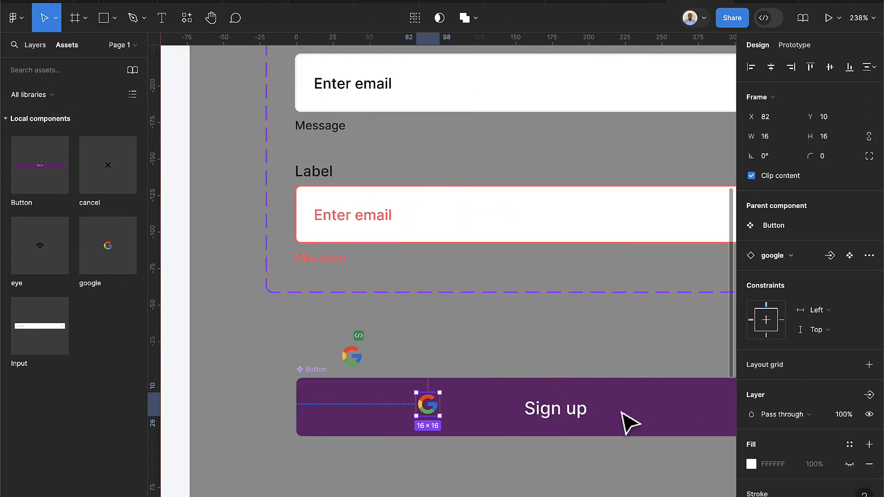
pyautogui.moveTo(438, 279); pyautogui.dragTo(510, 280)
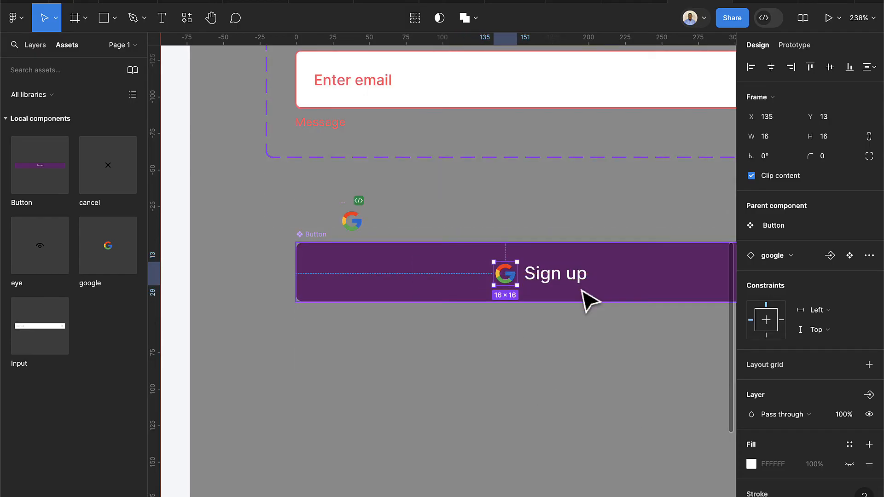
pyautogui.scroll(5, 582, 299)
# Wrap the google icon and Sign up text in a vertically centred auto-layout row
pyautogui.click(535, 272)
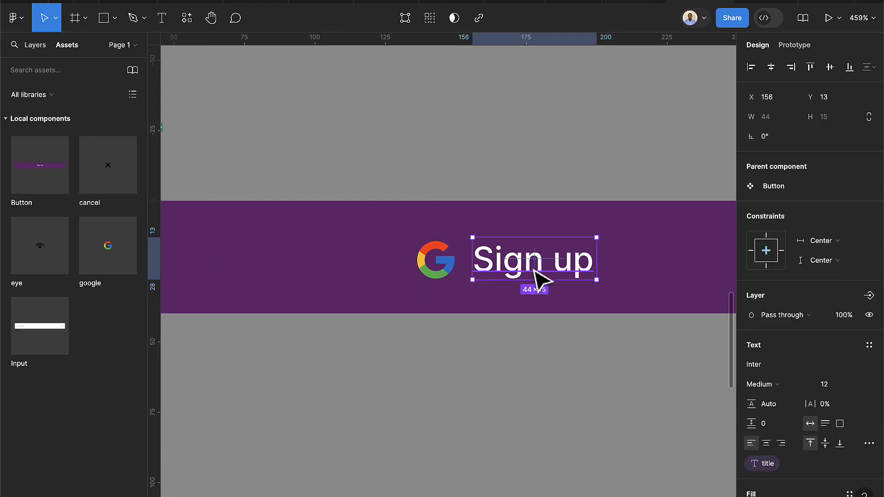
pyautogui.keyDown('shift'); pyautogui.click(435, 273); pyautogui.keyUp('shift')
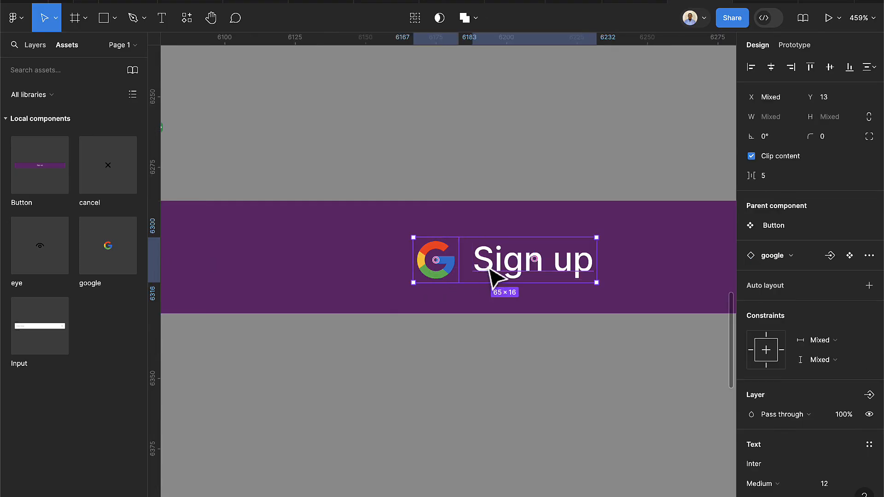
pyautogui.hotkey('shift', 'a')
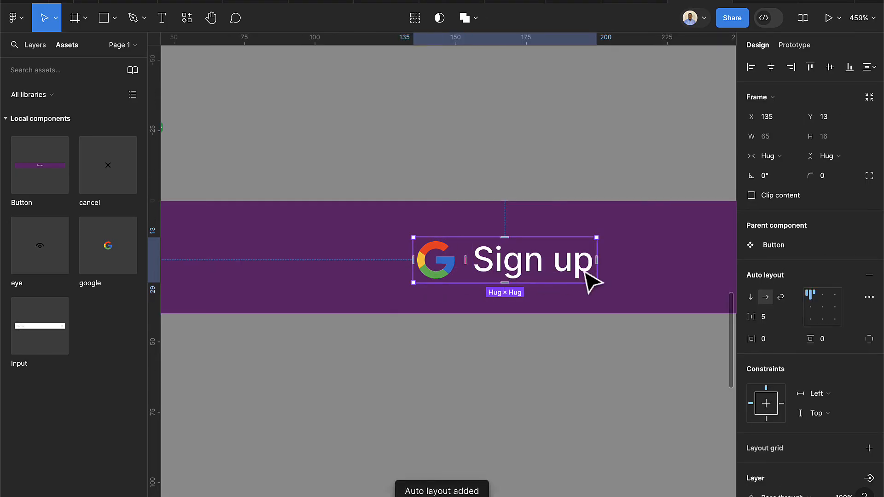
pyautogui.click(809, 307)
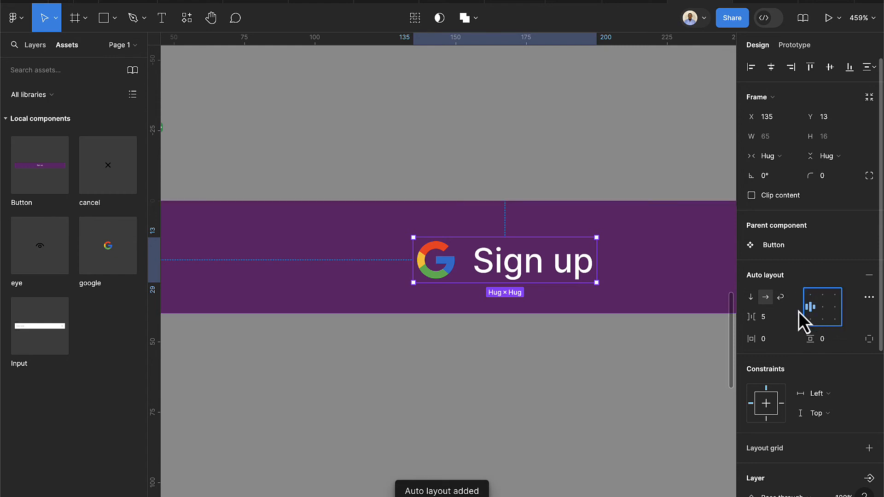
pyautogui.scroll(-5, 528, 276)
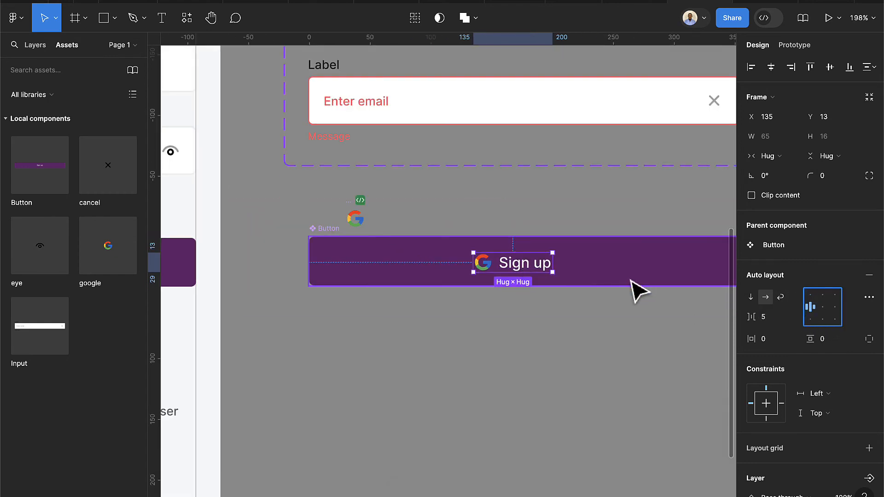
pyautogui.hscroll(3, 631, 290)
# Centre the icon-and-text row horizontally in the button and set the gap to 8 px
pyautogui.click(592, 281)
pyautogui.click(433, 270)
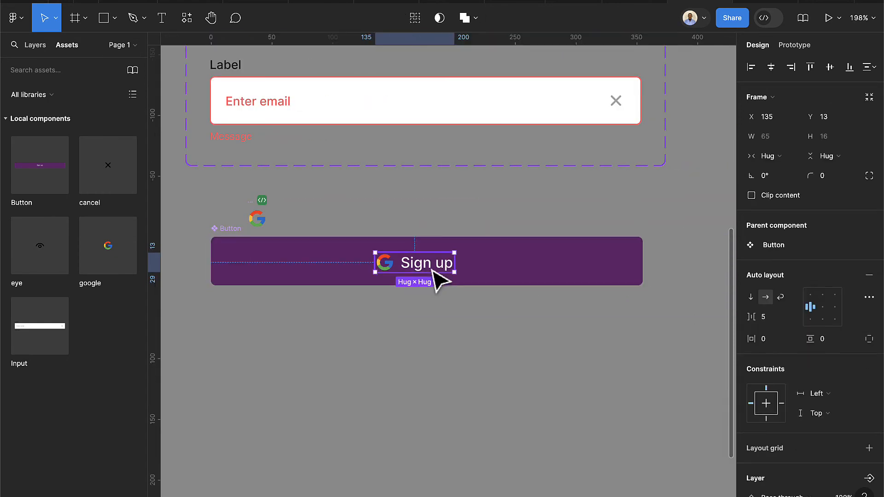
pyautogui.click(776, 66)
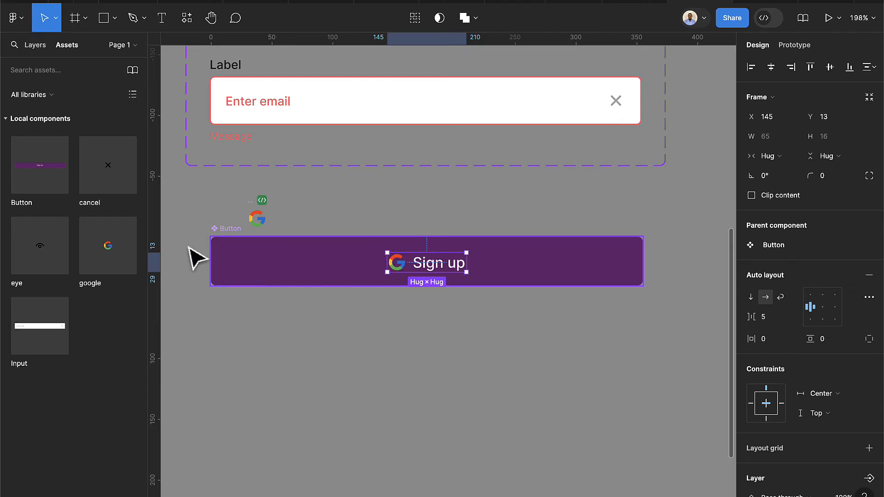
pyautogui.click(405, 282)
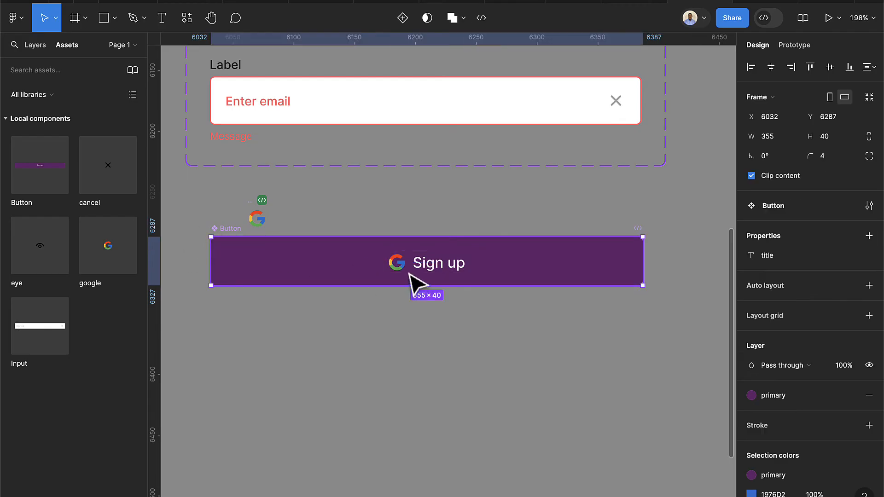
pyautogui.scroll(5, 399, 266)
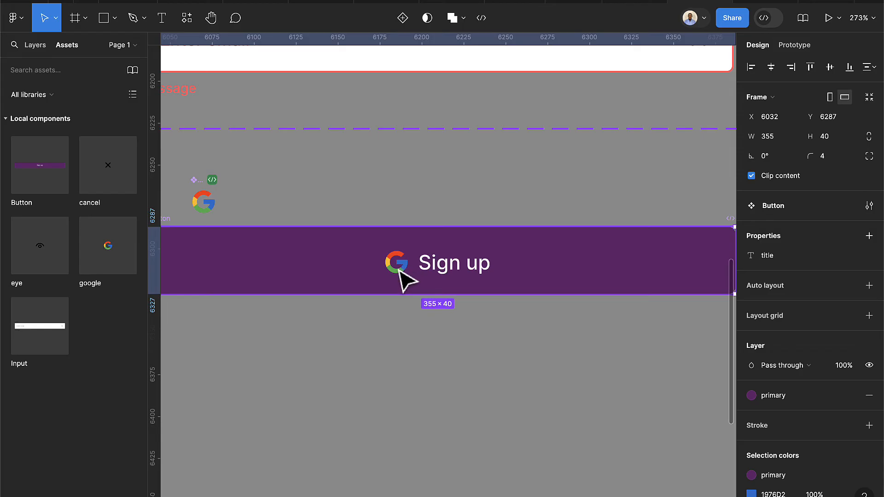
pyautogui.click(469, 276)
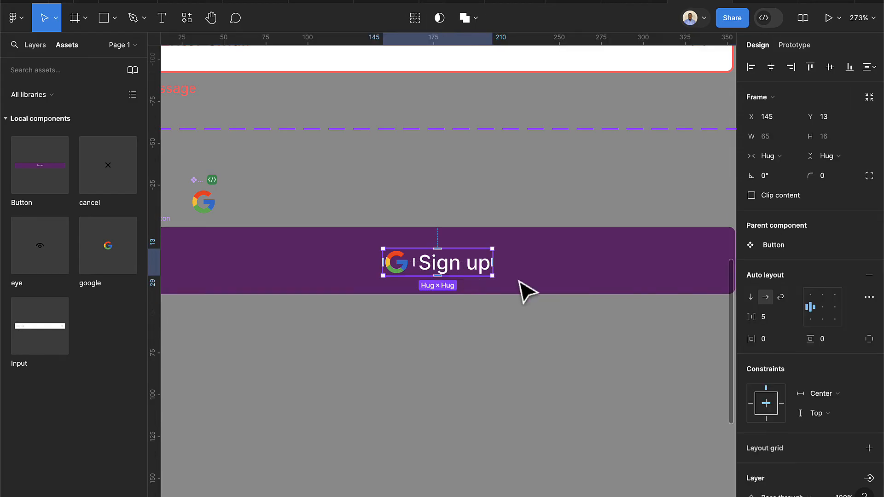
pyautogui.click(779, 318)
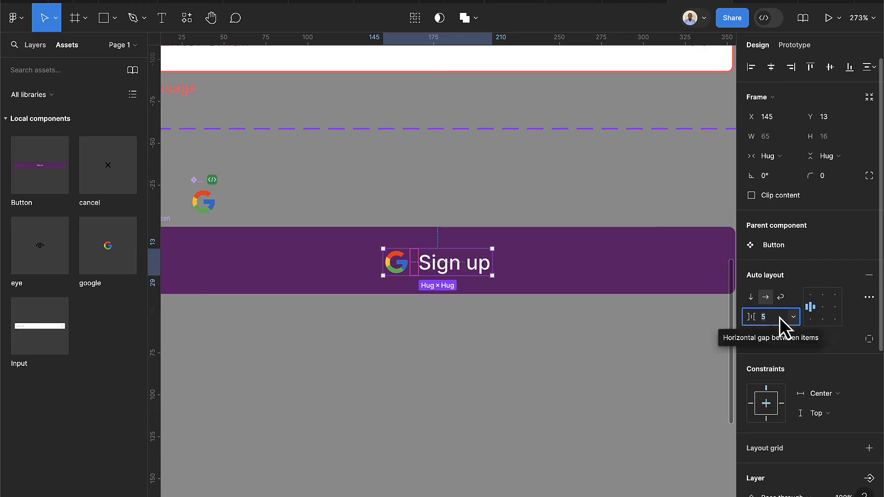
pyautogui.press('Up')
pyautogui.press('Up')
pyautogui.press('Up')
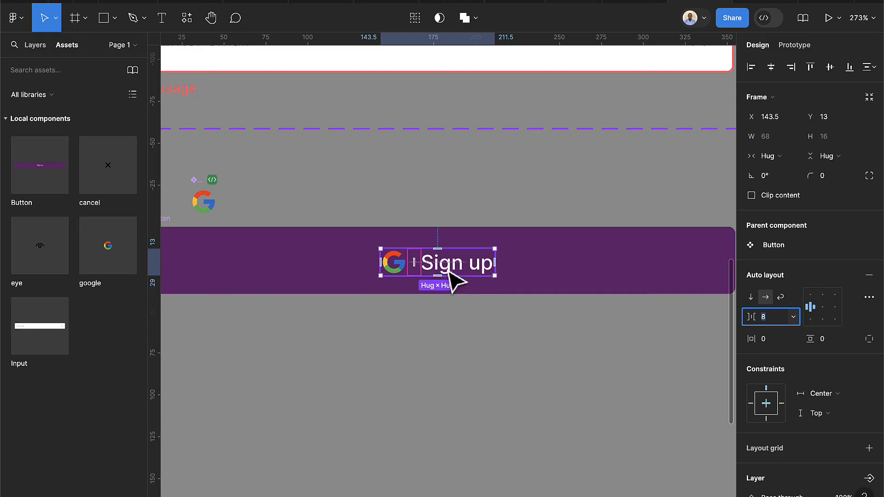
pyautogui.click(404, 272)
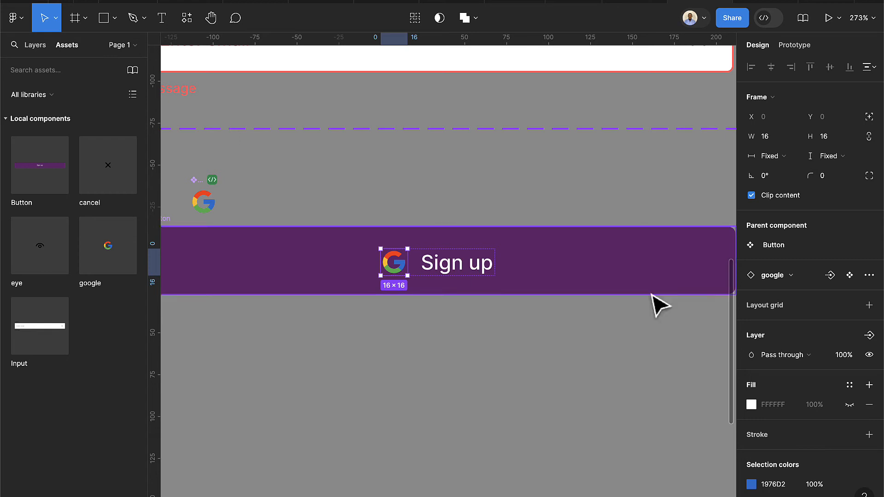
# Make the Google icon an instance-swap property named icon
pyautogui.click(826, 278)
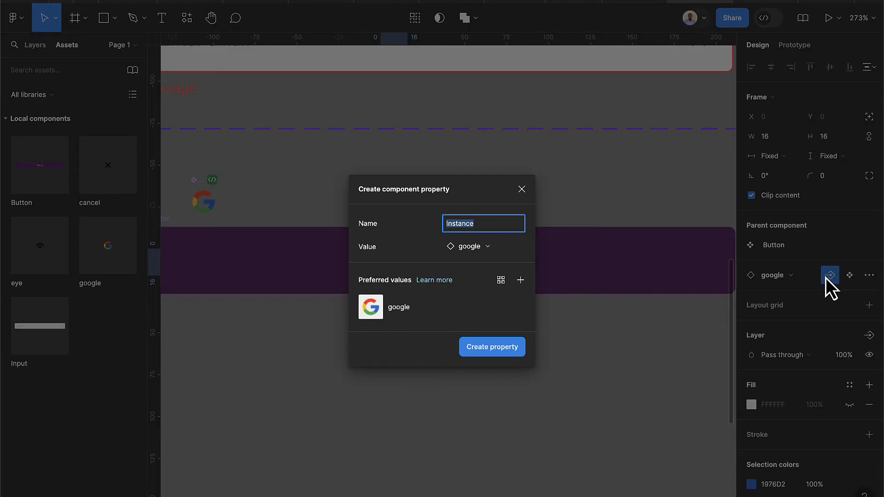
pyautogui.write('icon')
pyautogui.press('Return')
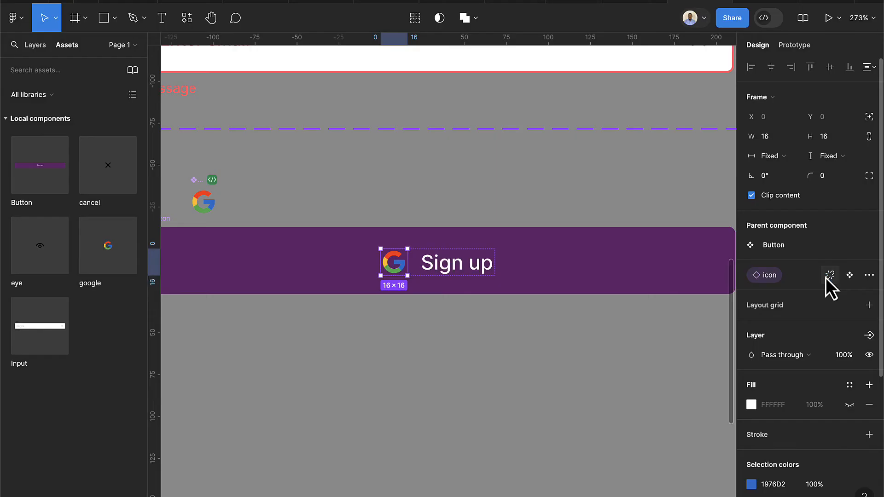
# Add a Show icon boolean property defaulting to False, then reselect the Button component
pyautogui.click(867, 336)
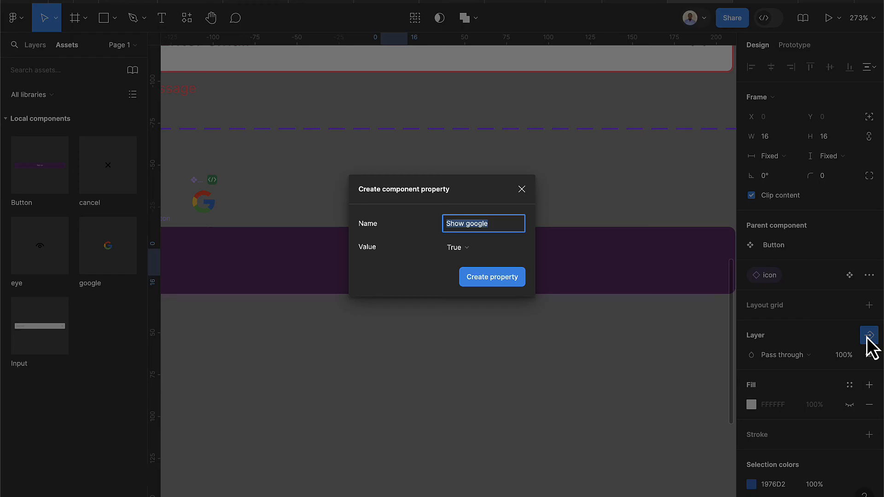
pyautogui.press('End')
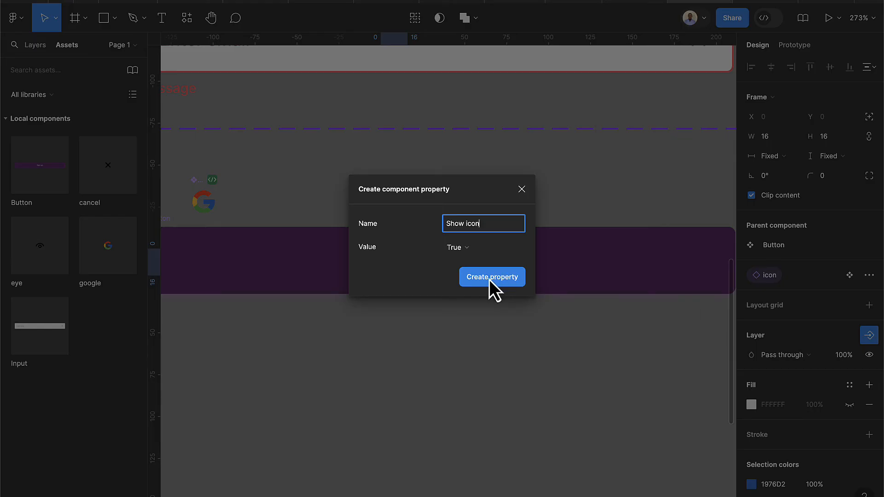
pyautogui.click(470, 252)
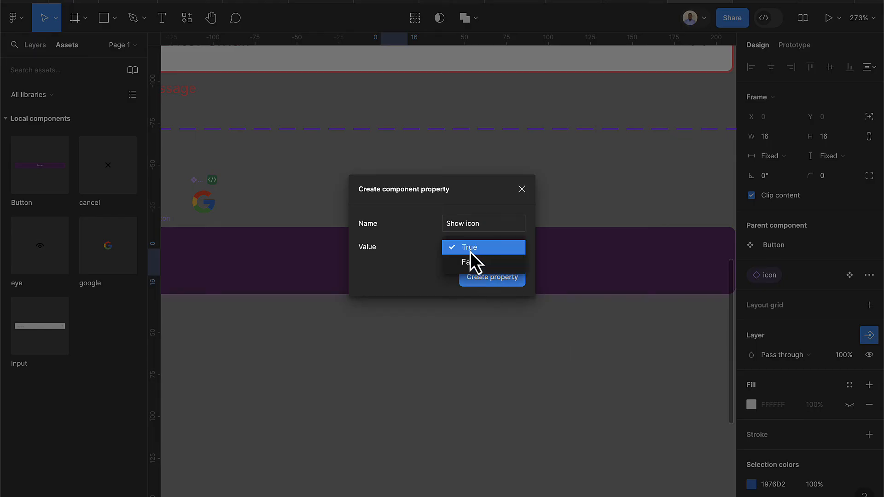
pyautogui.click(471, 261)
pyautogui.click(477, 278)
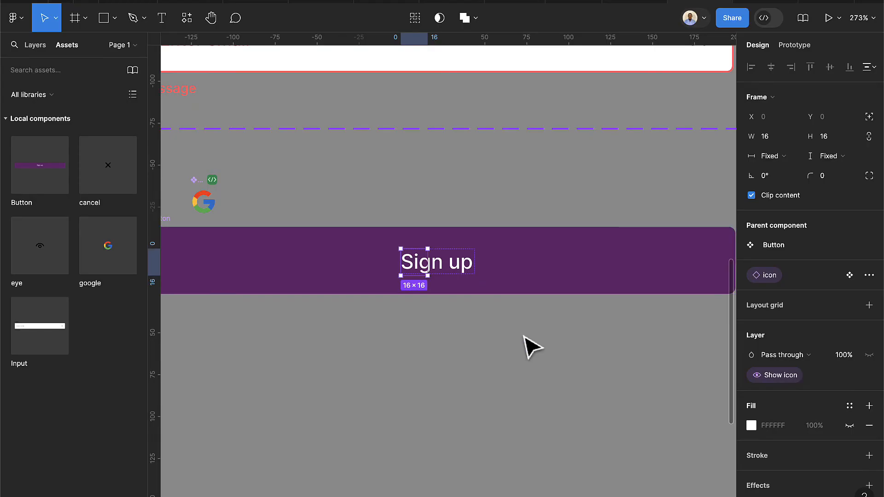
pyautogui.click(507, 391)
pyautogui.scroll(-2, 509, 389)
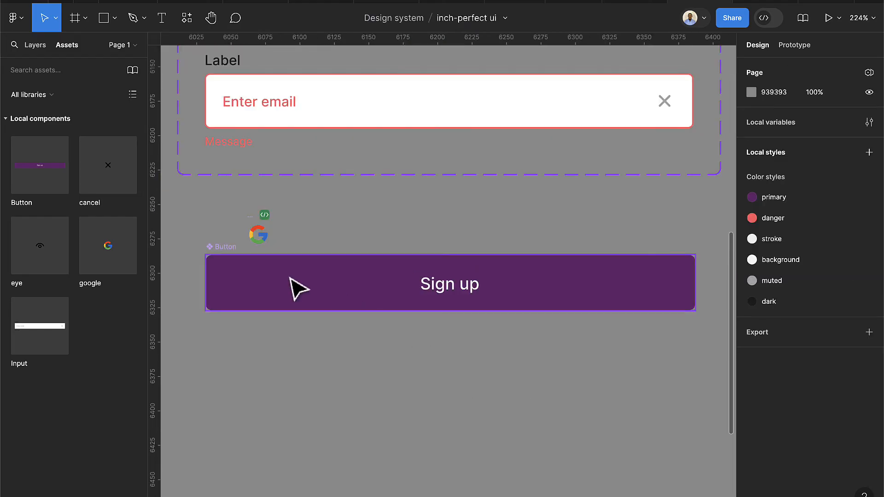
pyautogui.click(217, 249)
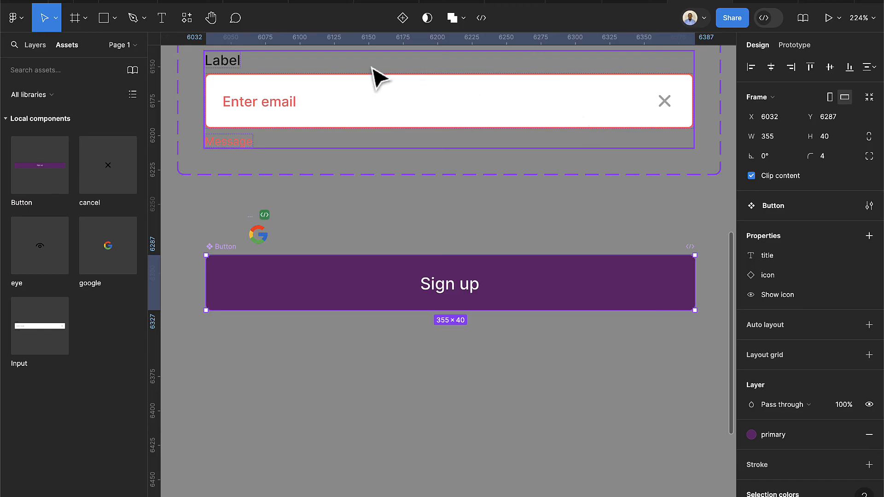
# Add an 'outlined' variant and give the Default variant a primary-colour stroke
pyautogui.click(402, 19)
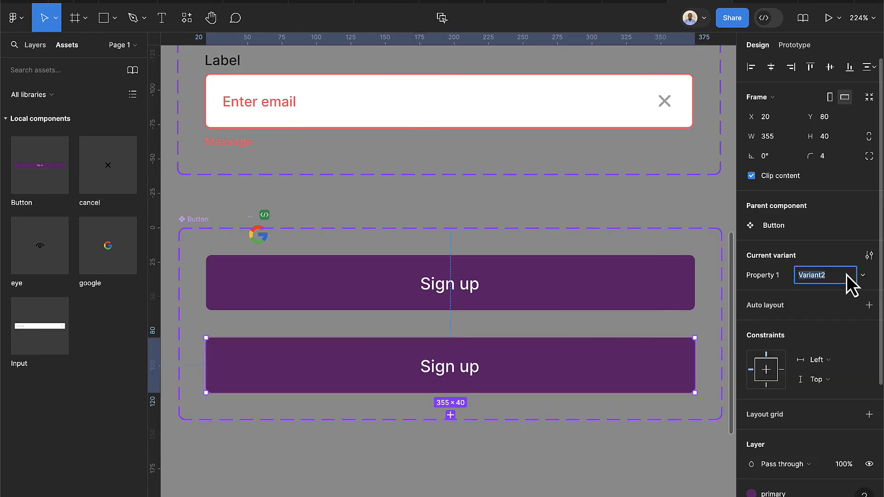
pyautogui.write('outlined')
pyautogui.press('Return')
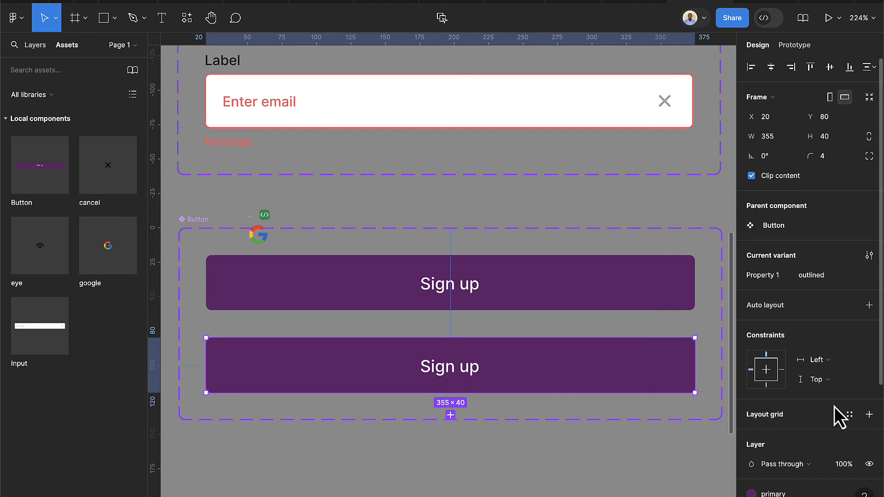
pyautogui.click(666, 302)
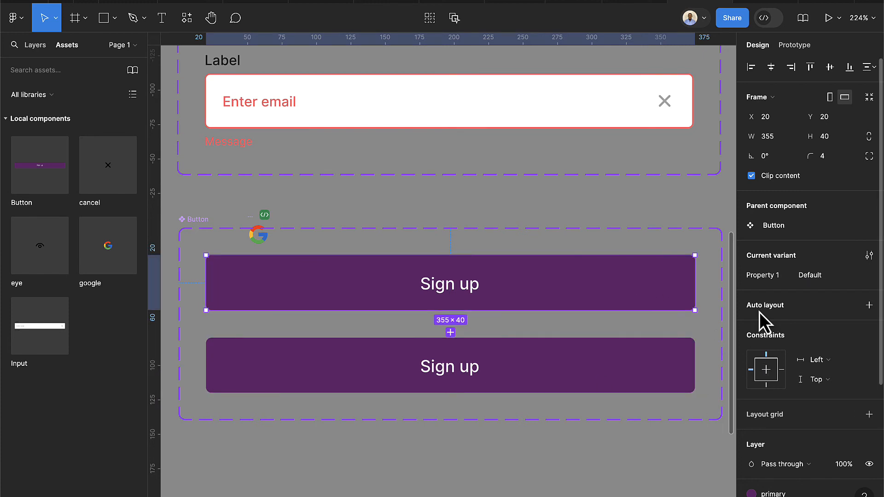
pyautogui.scroll(-4, 806, 437)
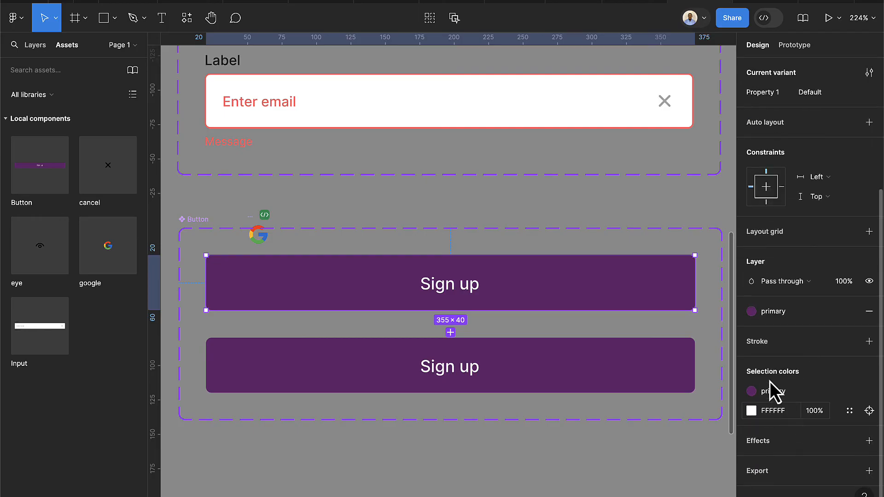
pyautogui.click(869, 341)
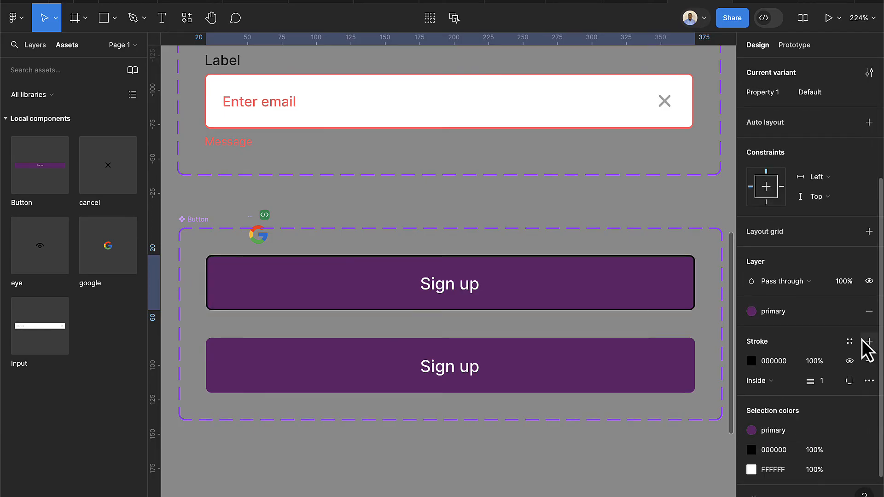
pyautogui.click(751, 361)
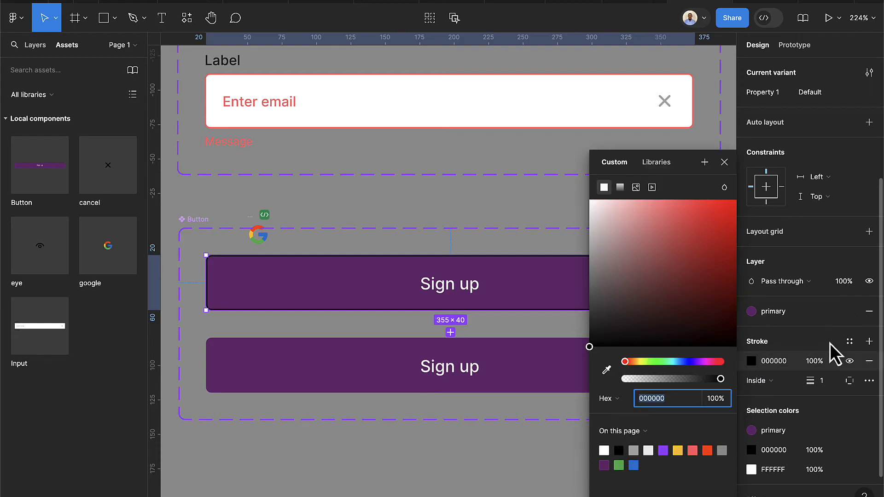
pyautogui.click(849, 342)
pyautogui.click(639, 340)
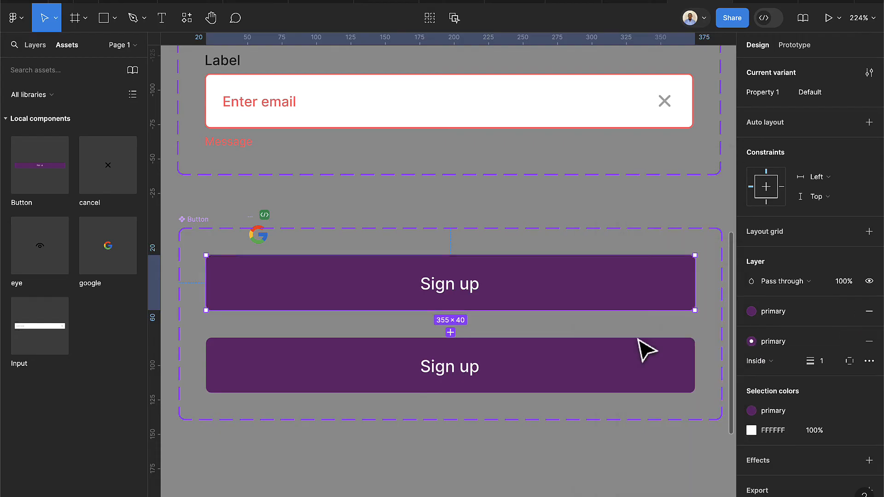
# Give the outlined variant a stroke-colour border, no fill, and dark Sign up text
pyautogui.click(578, 376)
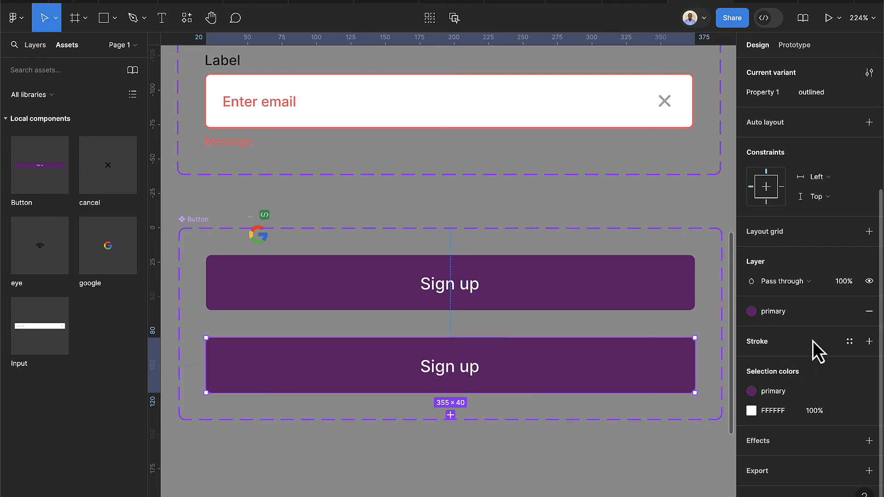
pyautogui.click(870, 341)
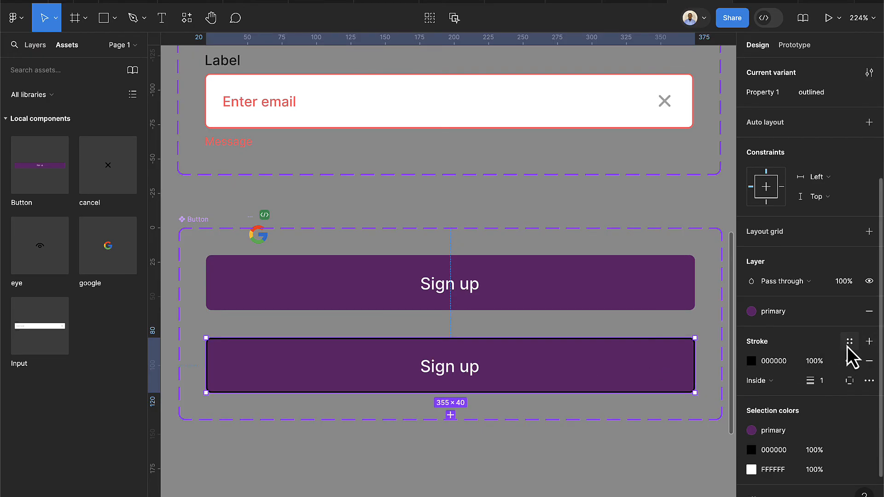
pyautogui.click(849, 341)
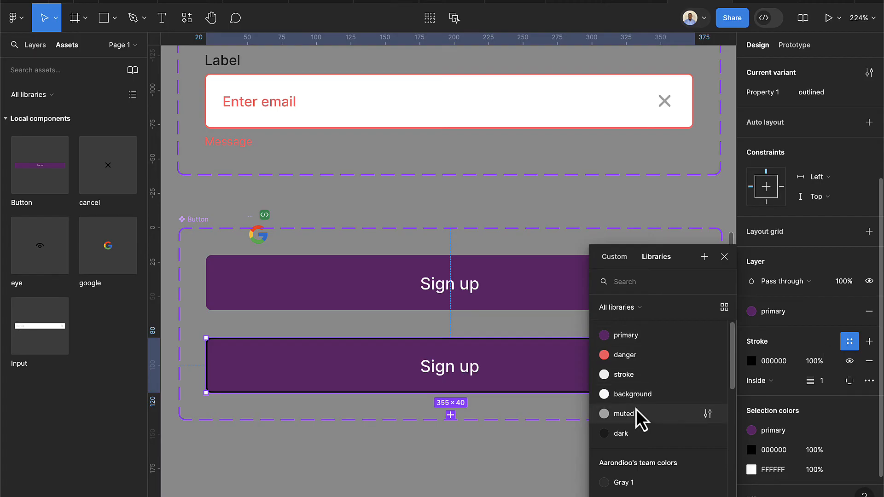
pyautogui.click(629, 378)
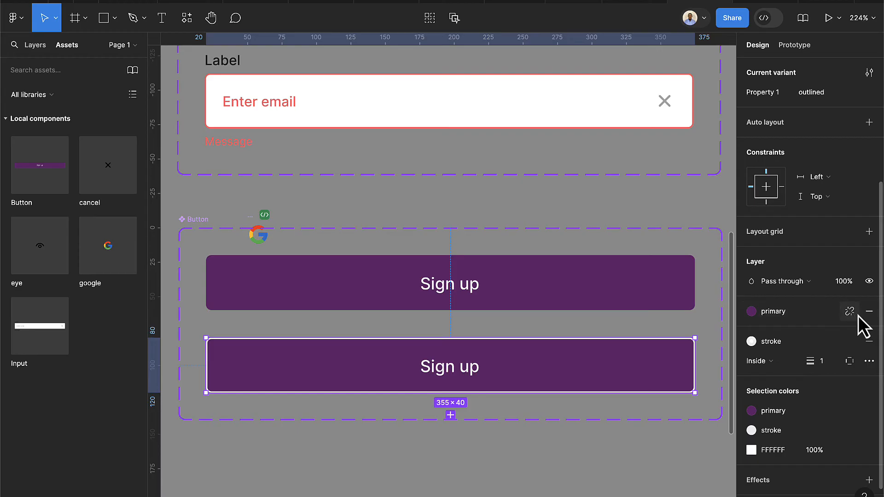
pyautogui.click(869, 312)
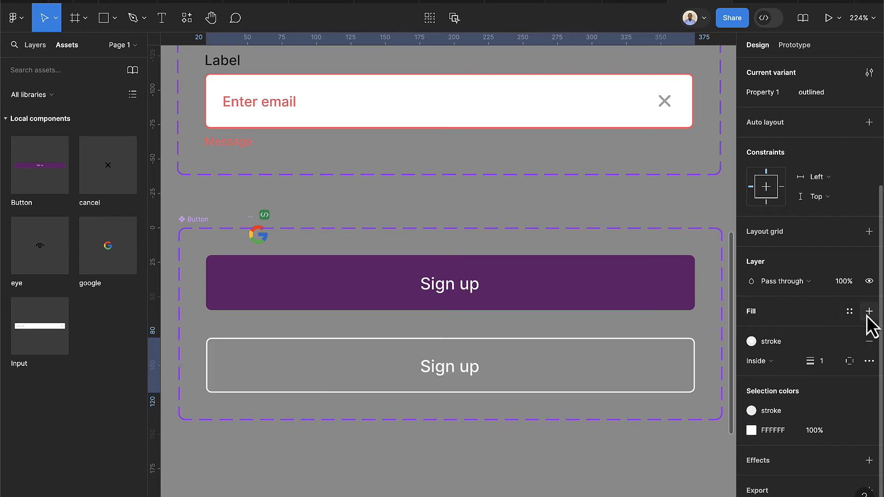
pyautogui.doubleClick(462, 377)
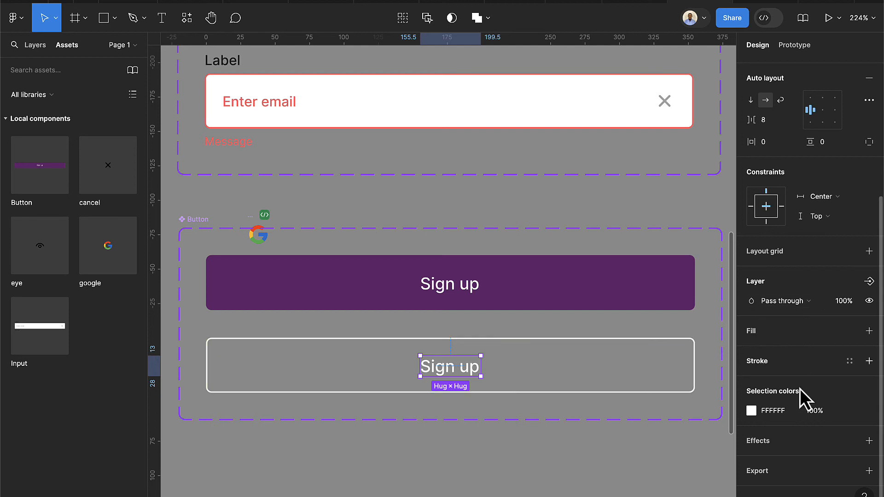
pyautogui.click(849, 415)
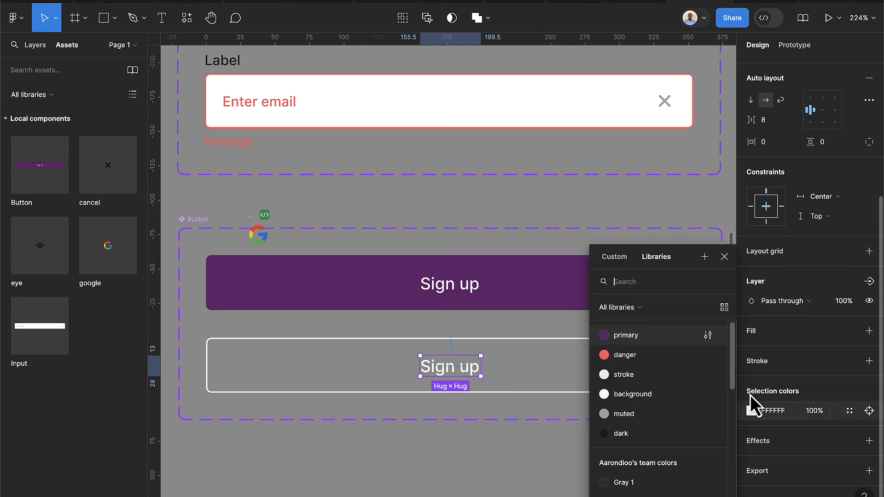
pyautogui.click(622, 434)
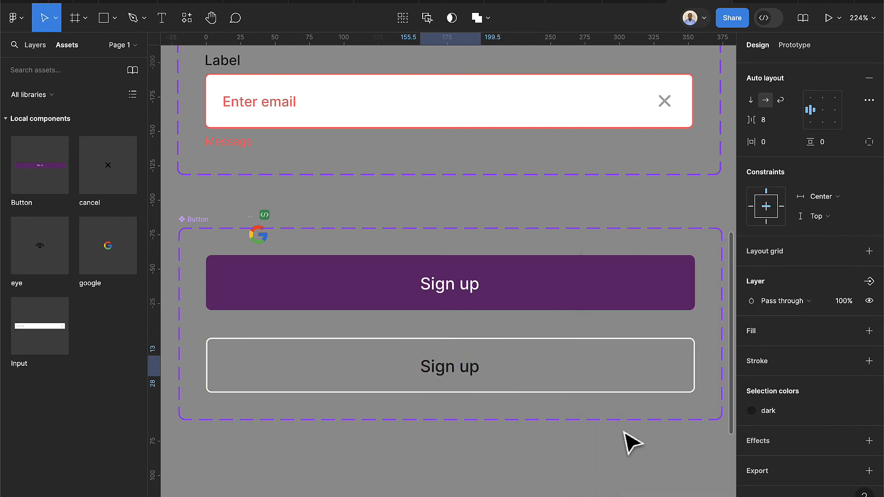
pyautogui.click(562, 457)
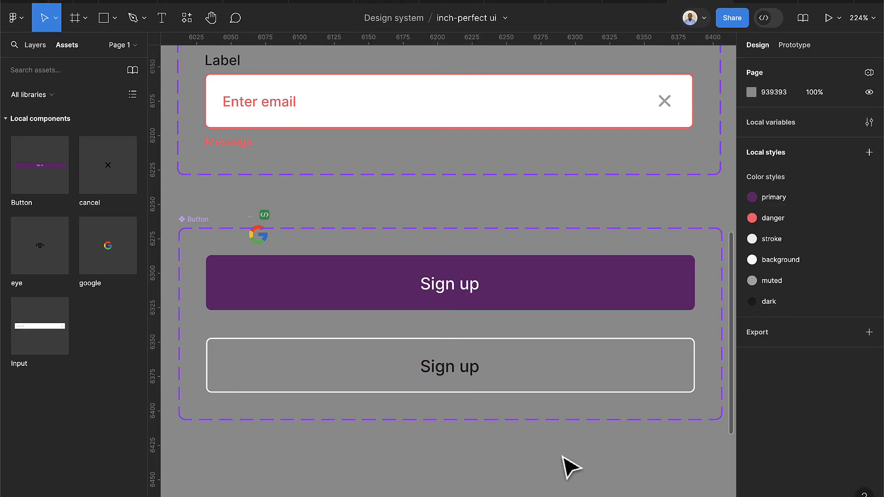
# Duplicate the Sign up button below the original, switch it to outlined, and show the Google icon
pyautogui.scroll(-5, 529, 438)
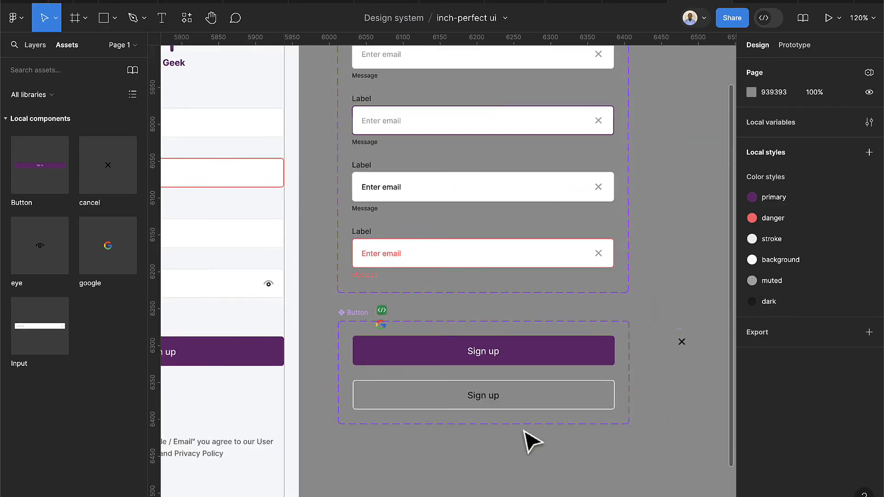
pyautogui.scroll(-5, 523, 433)
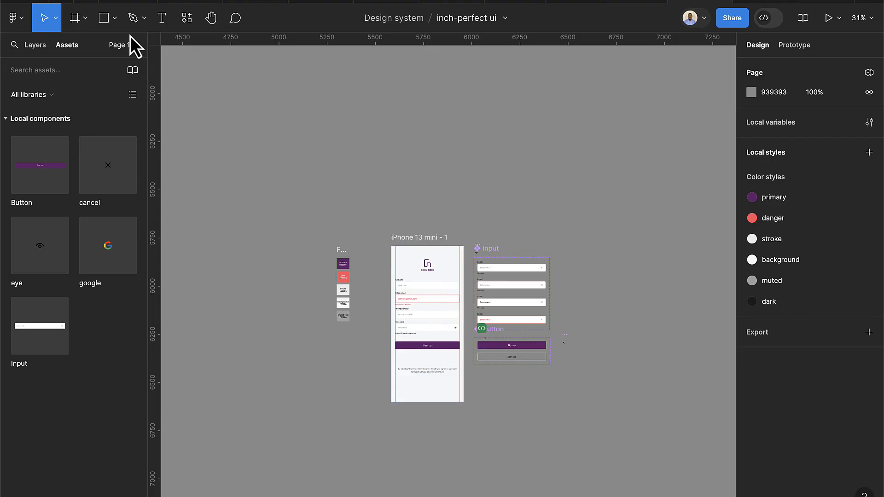
pyautogui.scroll(8, 458, 359)
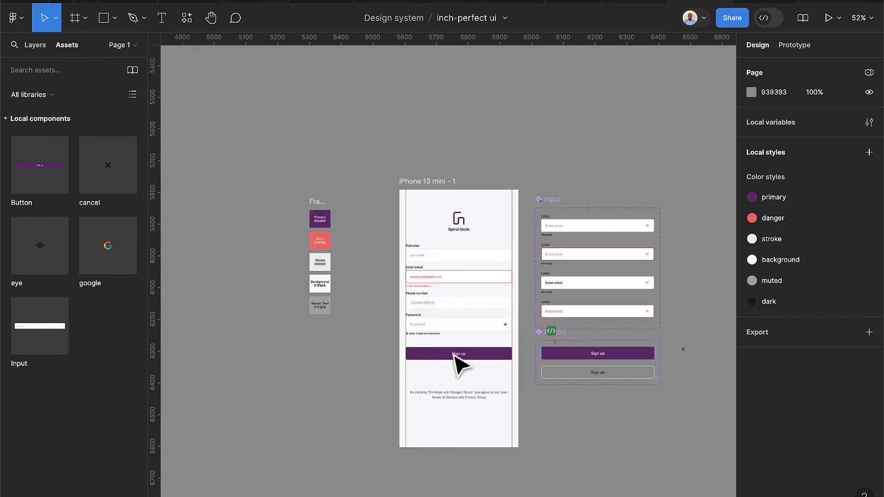
pyautogui.click(529, 364)
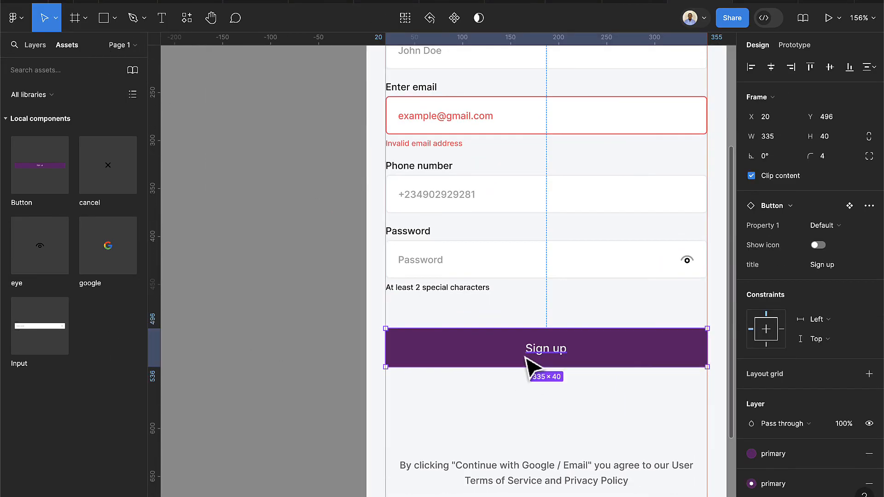
pyautogui.moveTo(529, 365); pyautogui.dragTo(529, 424)
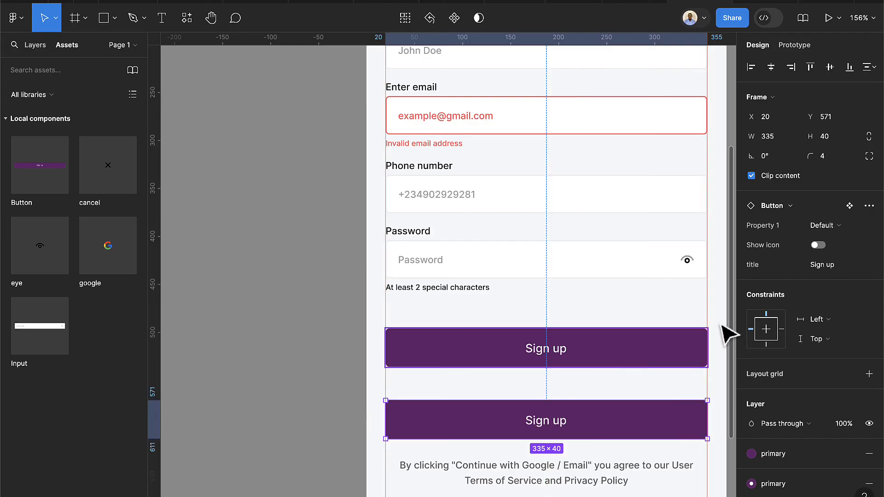
pyautogui.click(829, 228)
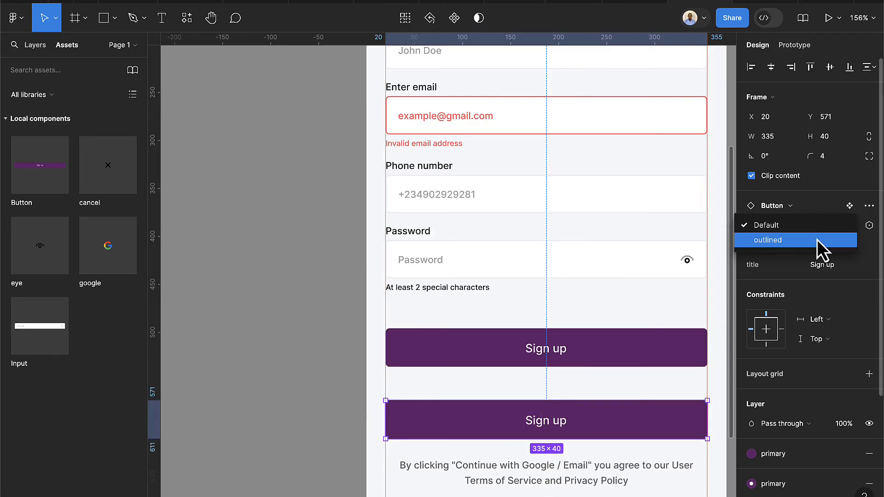
pyautogui.click(818, 239)
pyautogui.scroll(-1, 662, 422)
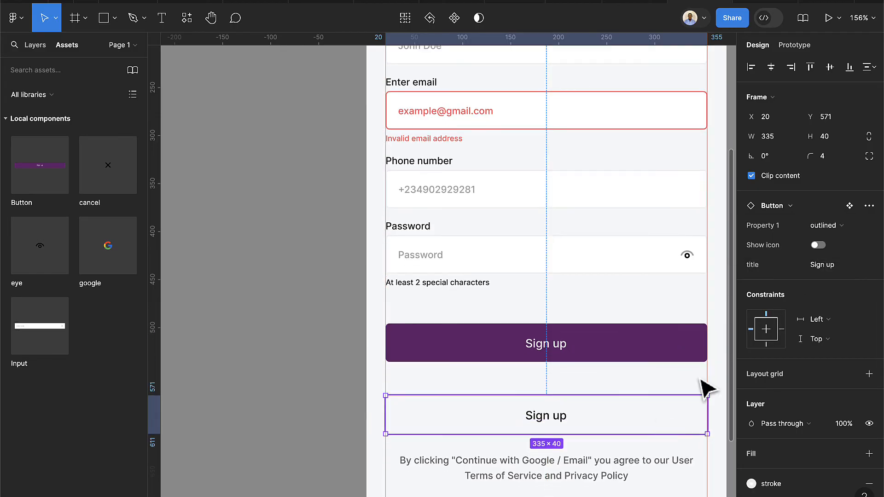
pyautogui.click(818, 245)
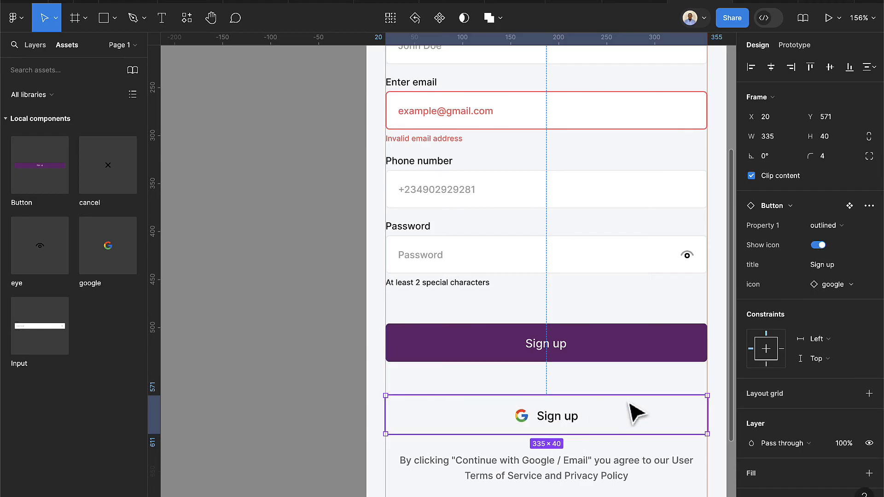
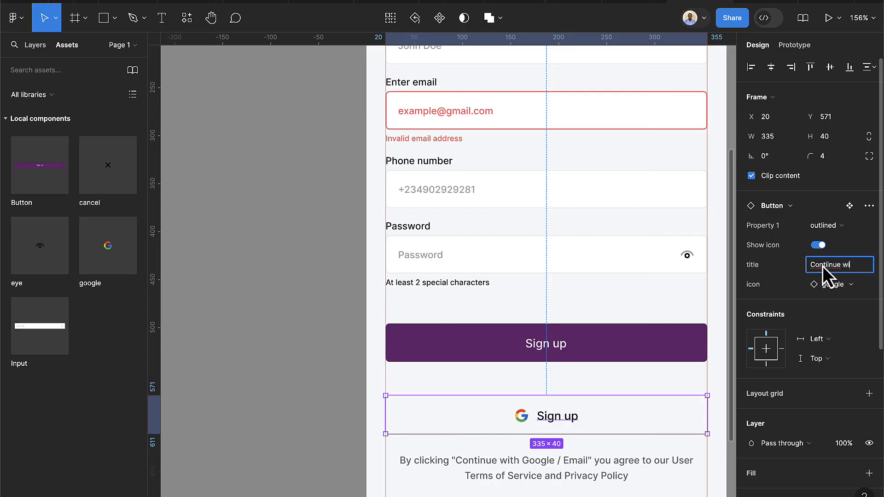
# Change the outlined button's title to 'Continue with google', fixing the typo
pyautogui.write('with goo')
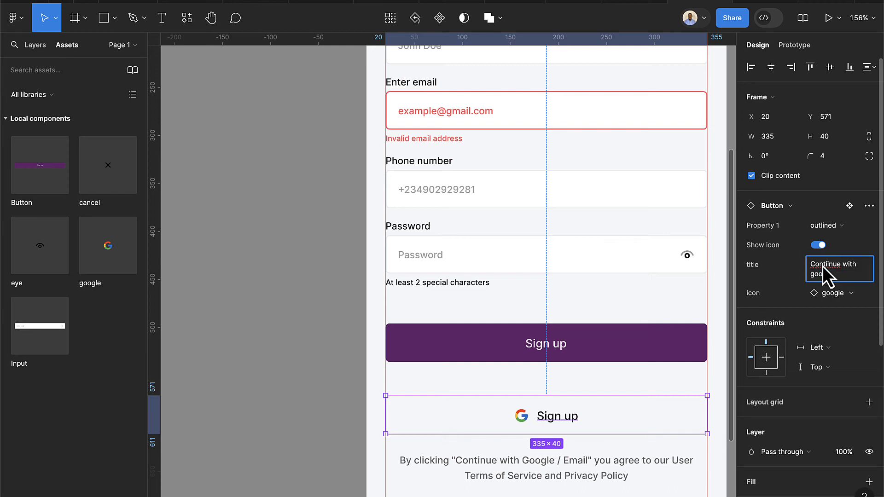
pyautogui.write('gle')
pyautogui.press('Return')
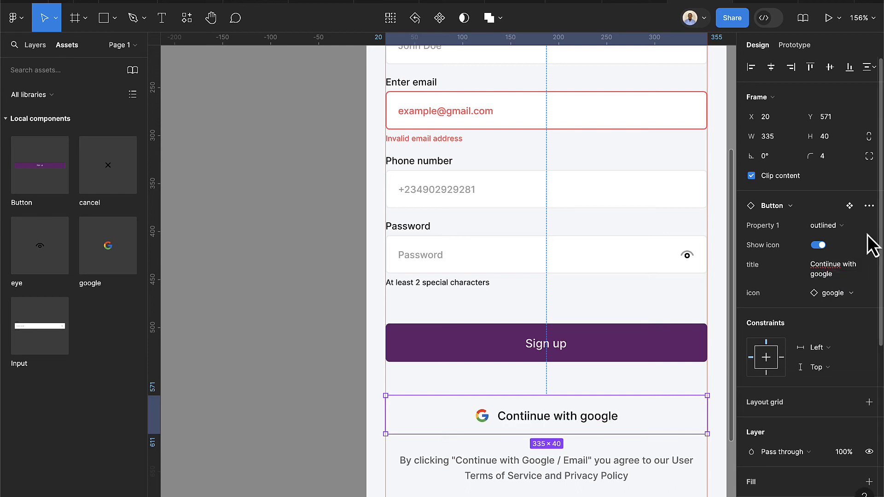
pyautogui.click(841, 266)
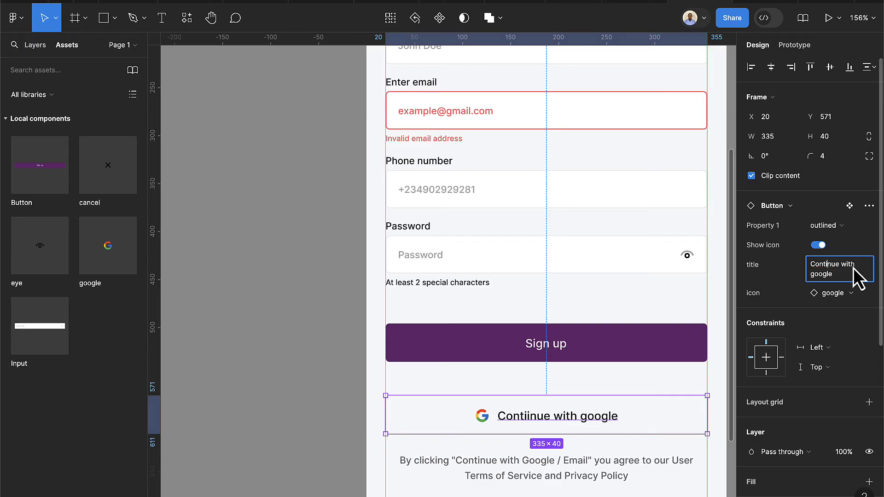
pyautogui.press('Return')
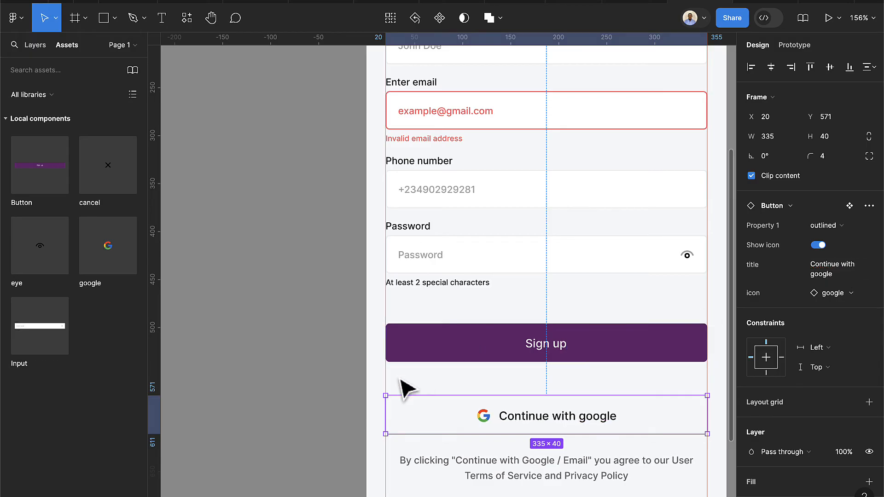
pyautogui.click(428, 382)
pyautogui.click(495, 410)
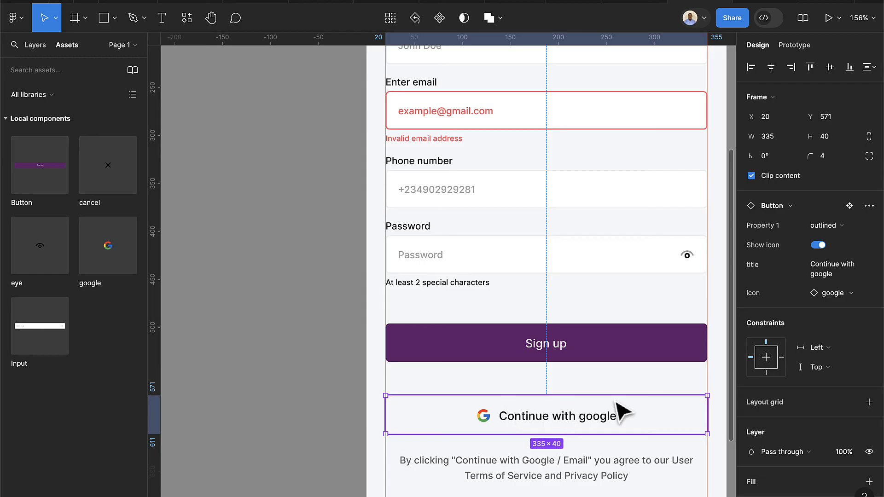
# Nudge the terms text down twice and the Google button down once with Shift+Down
pyautogui.hscroll(3, 517, 458)
pyautogui.scroll(-3, 470, 483)
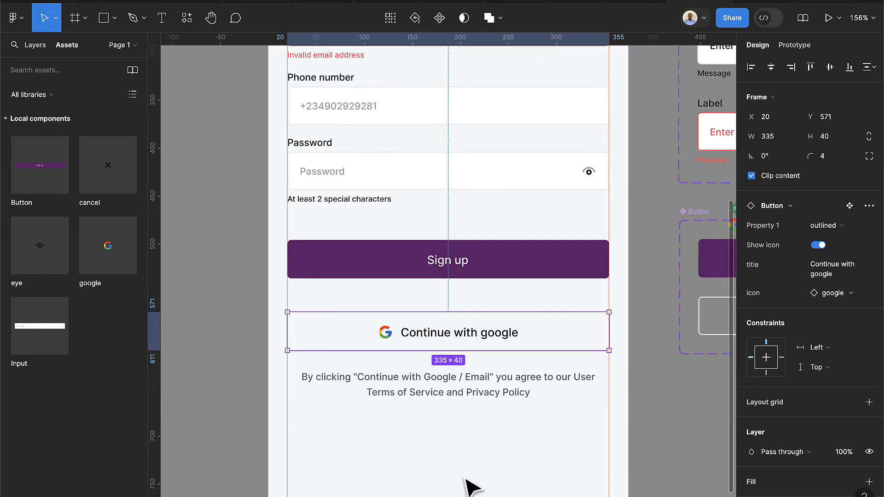
pyautogui.click(463, 394)
pyautogui.hotkey('shift', 'Down')
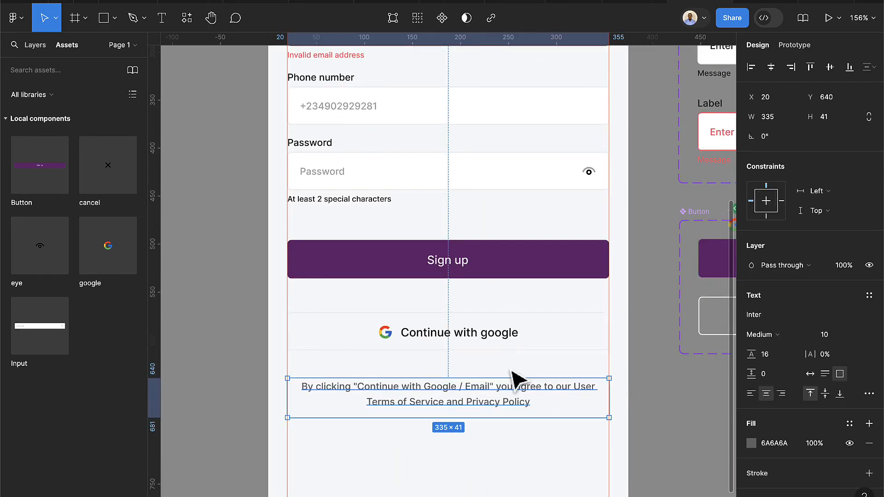
pyautogui.hotkey('shift', 'Down')
pyautogui.hotkey('shift', 'Down')
pyautogui.click(516, 341)
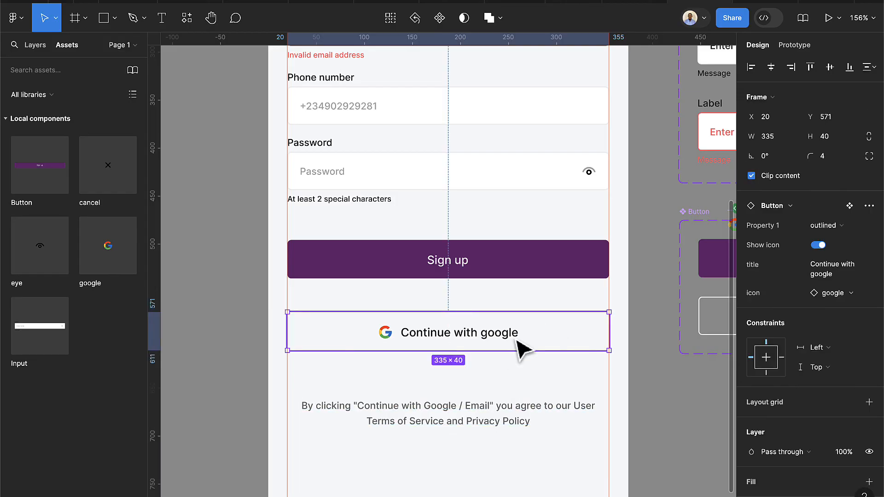
pyautogui.hotkey('shift', 'Down')
pyautogui.hotkey('shift', 'Down')
pyautogui.hotkey('shift', 'Down')
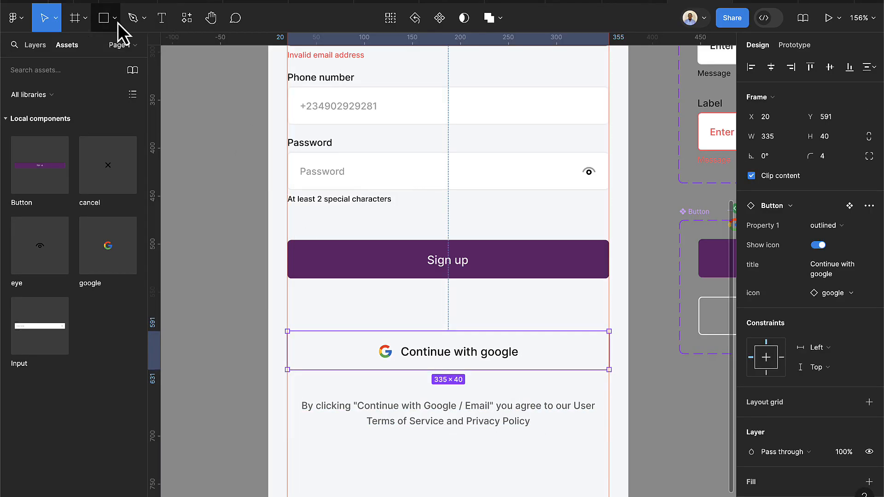
# Draw a horizontal divider line with the Pen tool and Alt-drag a copy to the right
pyautogui.click(133, 22)
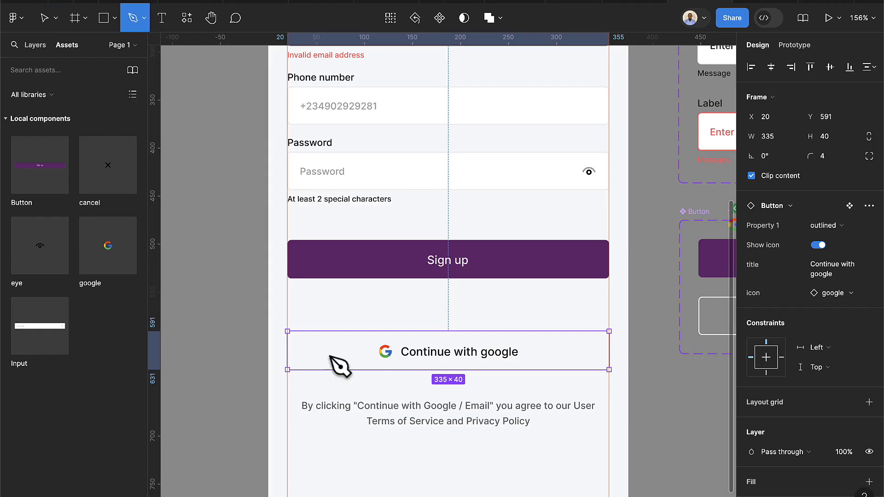
pyautogui.scroll(2, 275, 310)
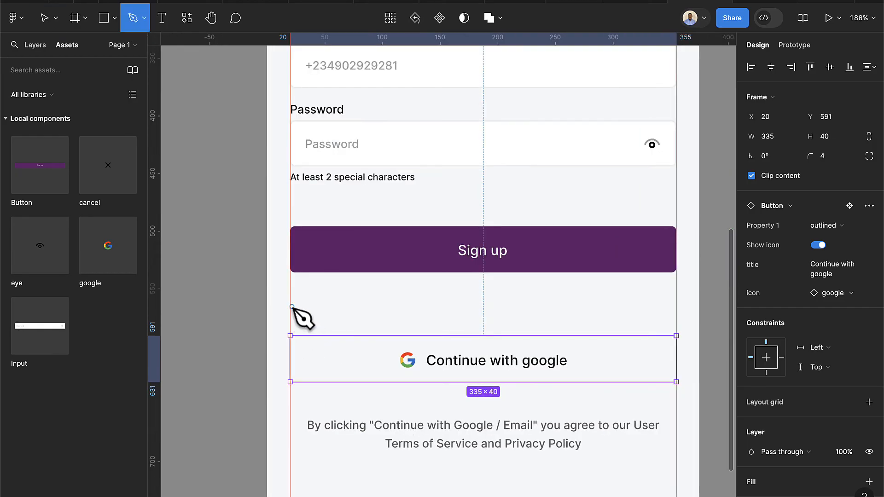
pyautogui.click(290, 306)
pyautogui.click(437, 305)
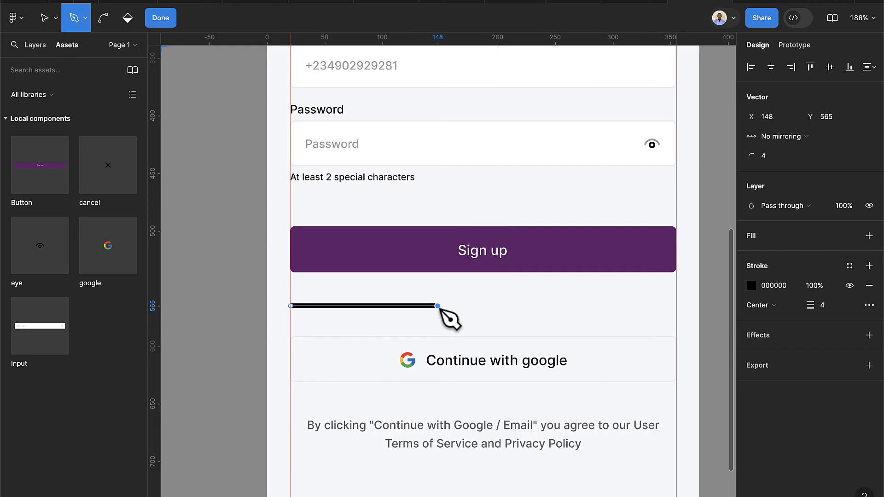
pyautogui.click(162, 18)
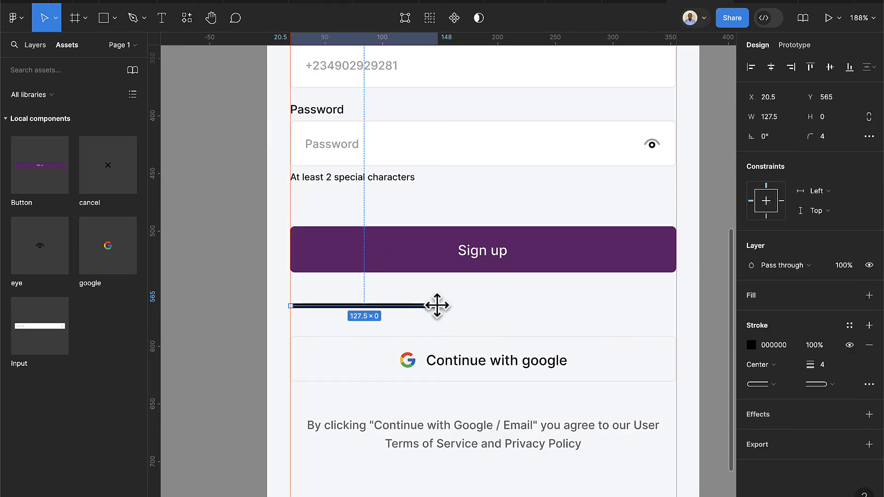
pyautogui.moveTo(420, 308); pyautogui.dragTo(656, 310)
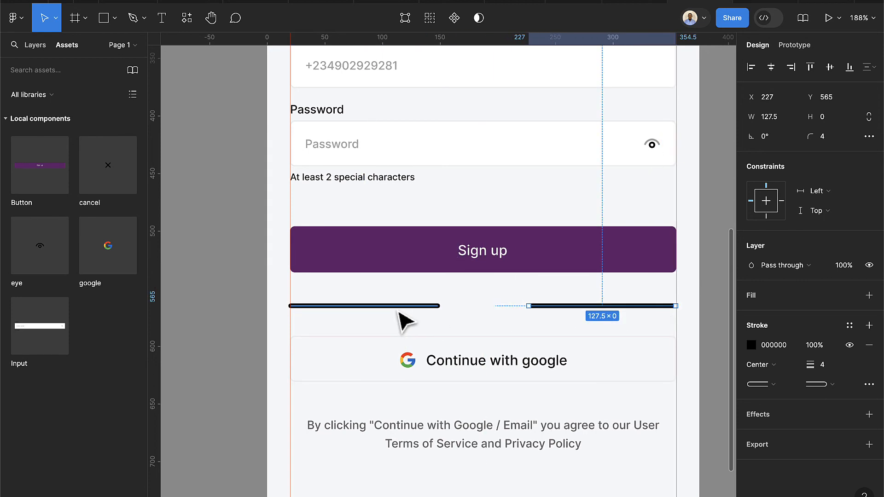
# Give both divider lines round ends and a stroke weight of 1
pyautogui.keyDown('shift'); pyautogui.click(397, 307); pyautogui.keyUp('shift')
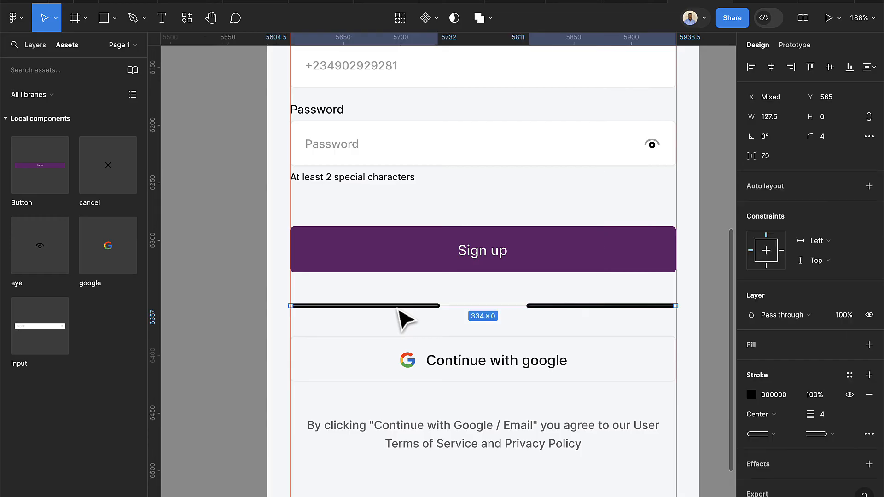
pyautogui.click(819, 435)
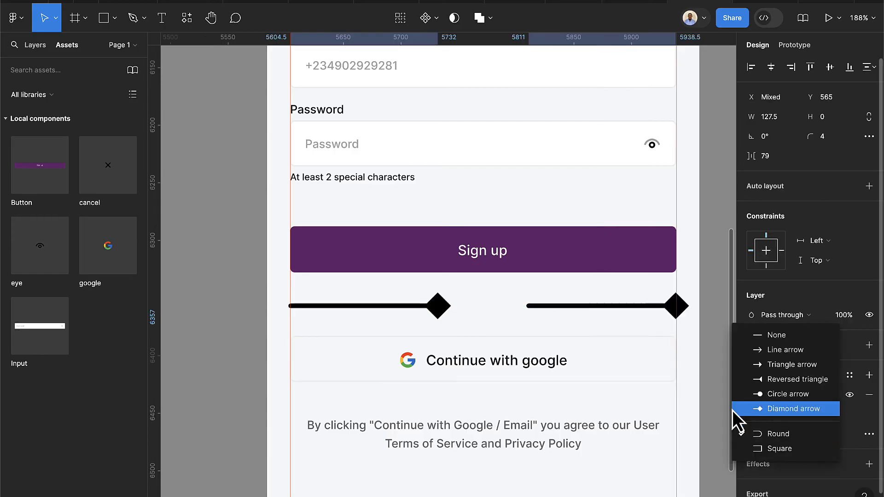
pyautogui.click(775, 435)
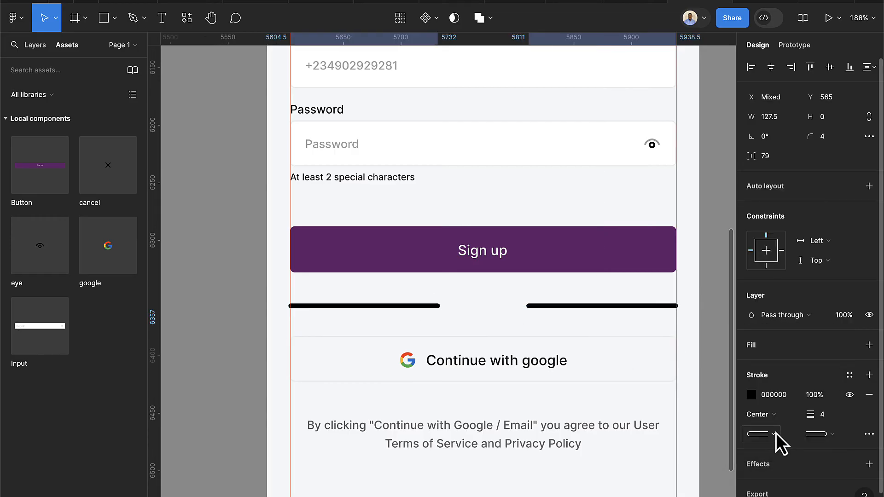
pyautogui.click(827, 418)
pyautogui.write('1')
pyautogui.press('Return')
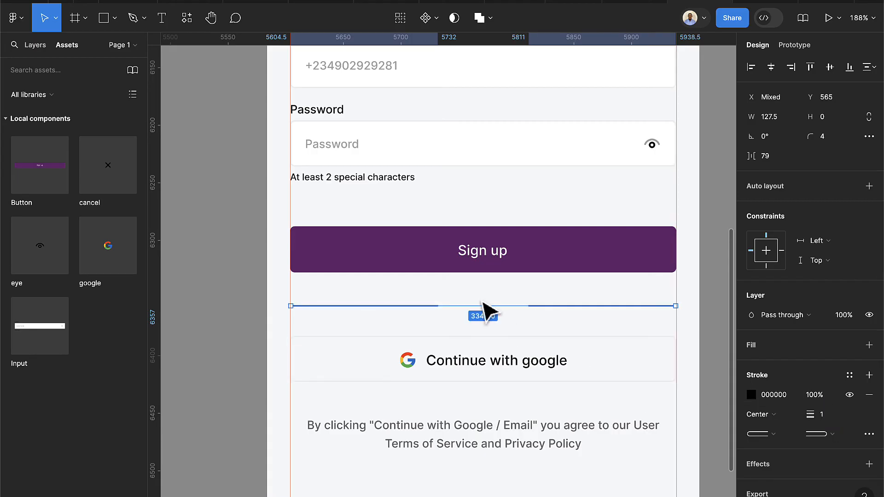
pyautogui.scroll(5, 482, 310)
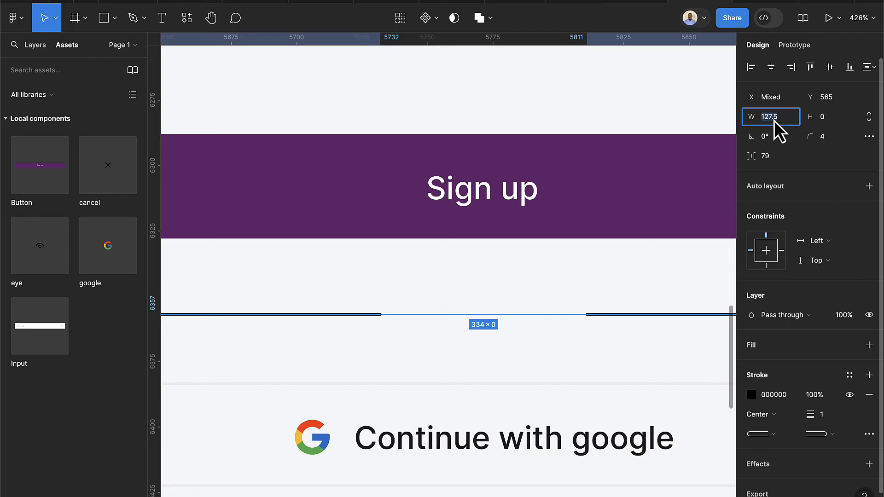
# Resize both divider lines to 160 wide
pyautogui.press('Return')
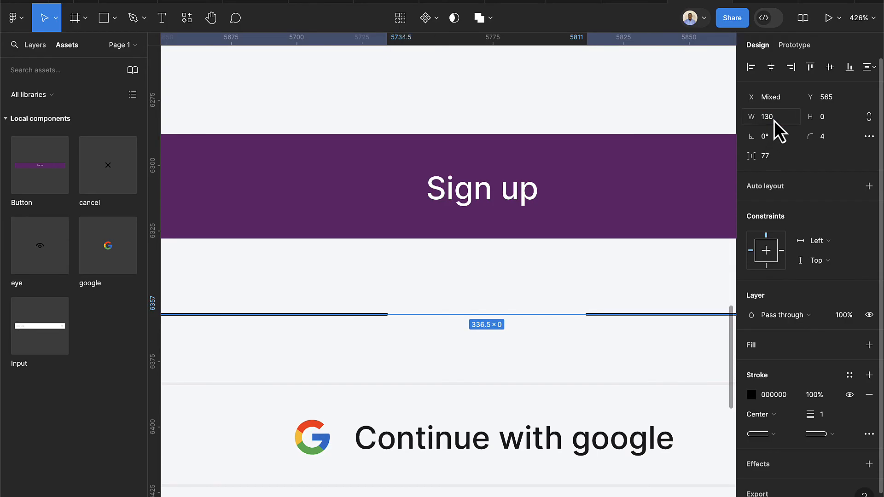
pyautogui.press('Escape')
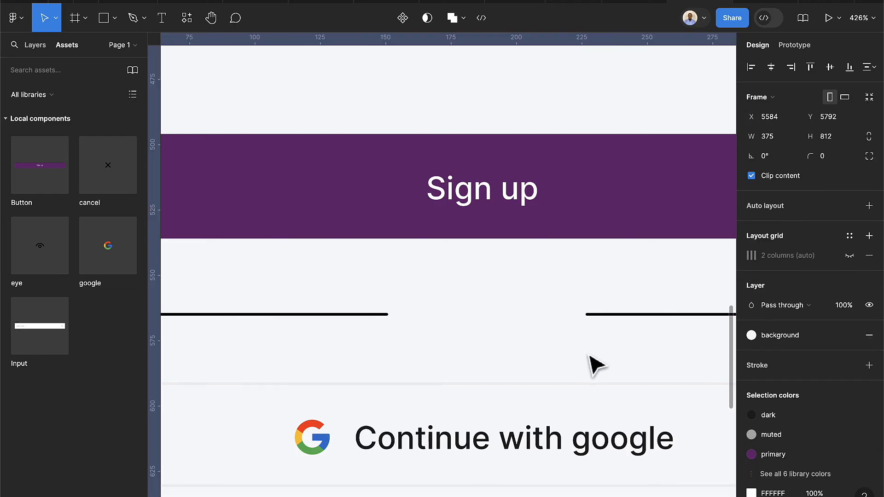
pyautogui.scroll(-5, 599, 361)
pyautogui.scroll(1, 681, 352)
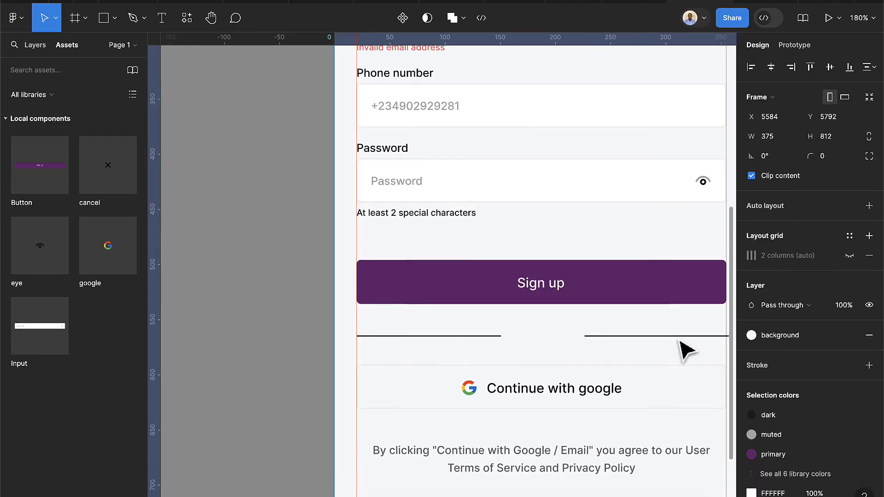
pyautogui.scroll(3, 654, 346)
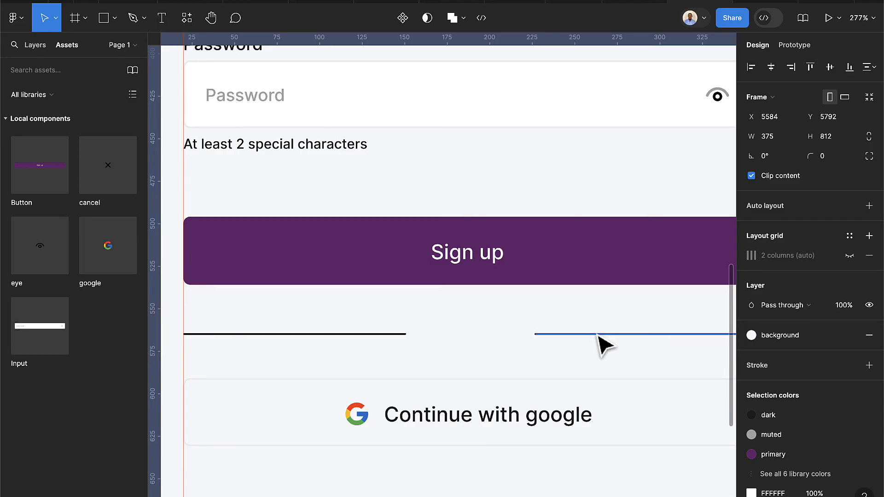
pyautogui.click(601, 336)
pyautogui.keyDown('shift'); pyautogui.click(375, 335); pyautogui.keyUp('shift')
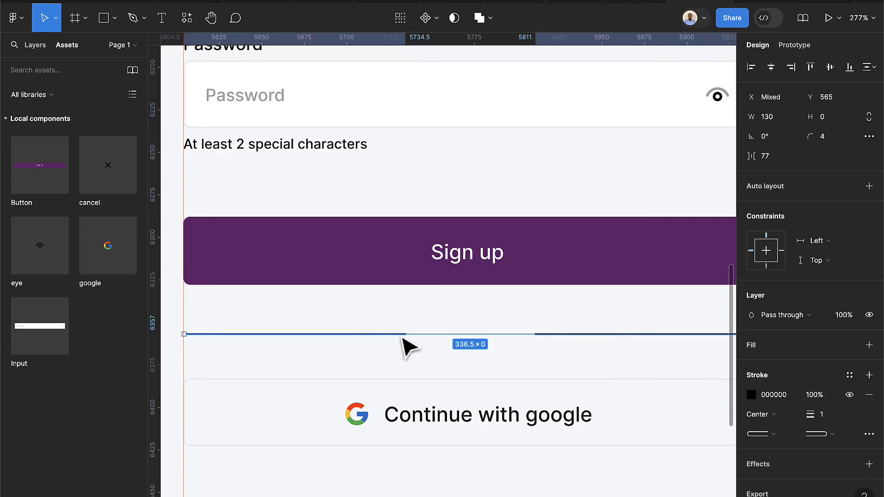
pyautogui.click(780, 121)
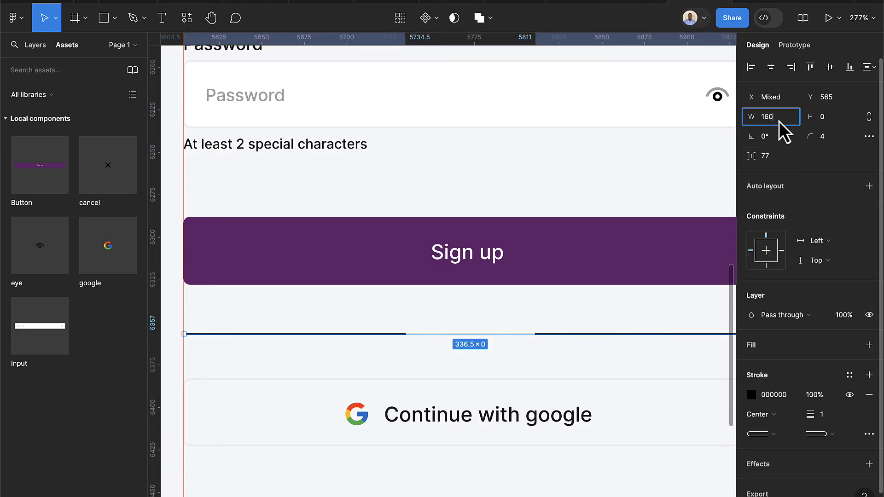
pyautogui.press('Return')
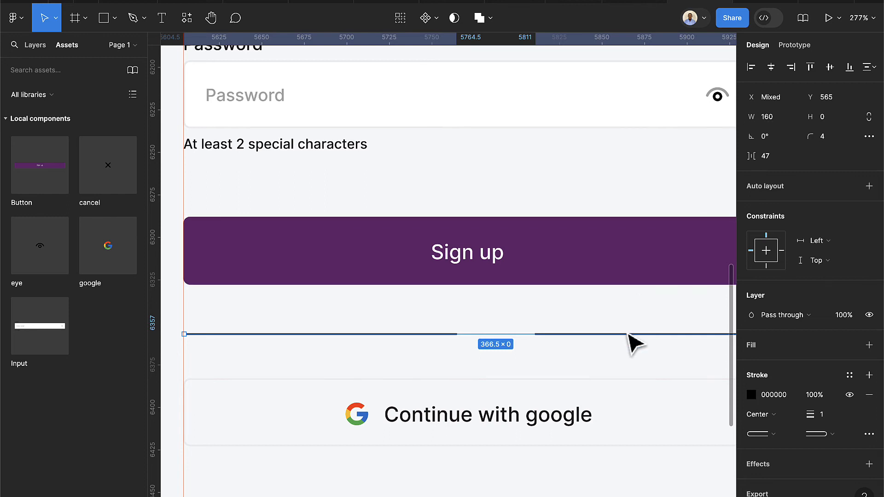
# Nudge the right divider line to x 195, leaving a gap between the lines
pyautogui.scroll(-2, 634, 343)
pyautogui.hscroll(3, 629, 357)
pyautogui.click(518, 350)
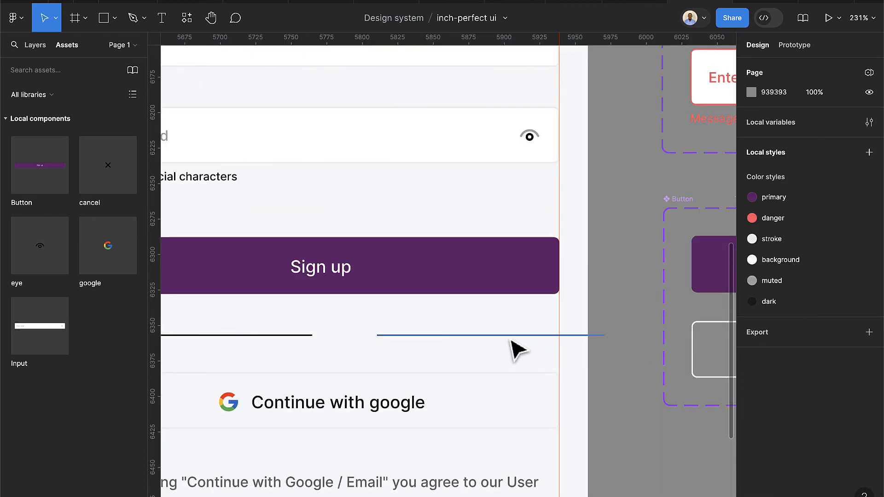
pyautogui.click(511, 339)
pyautogui.hotkey('shift', 'Left')
pyautogui.hotkey('shift', 'Left')
pyautogui.hotkey('shift', 'Left')
pyautogui.hotkey('shift', 'Left')
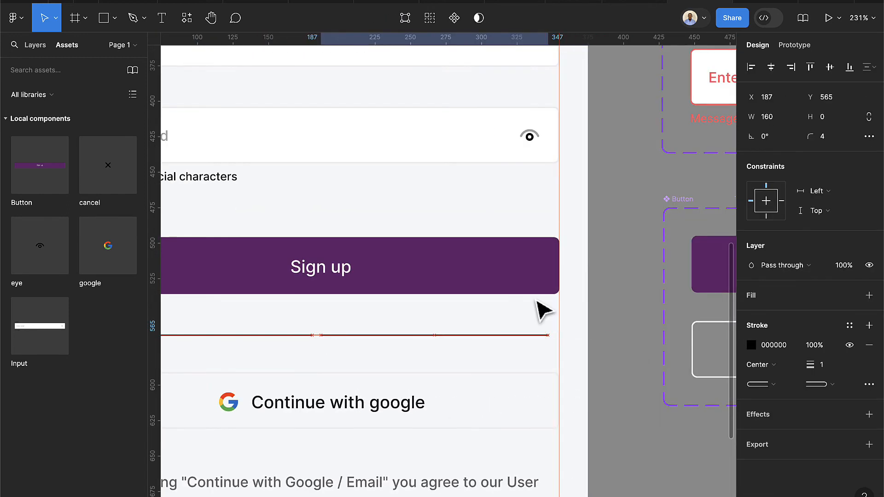
pyautogui.press('Right')
pyautogui.press('Right')
pyautogui.press('Right')
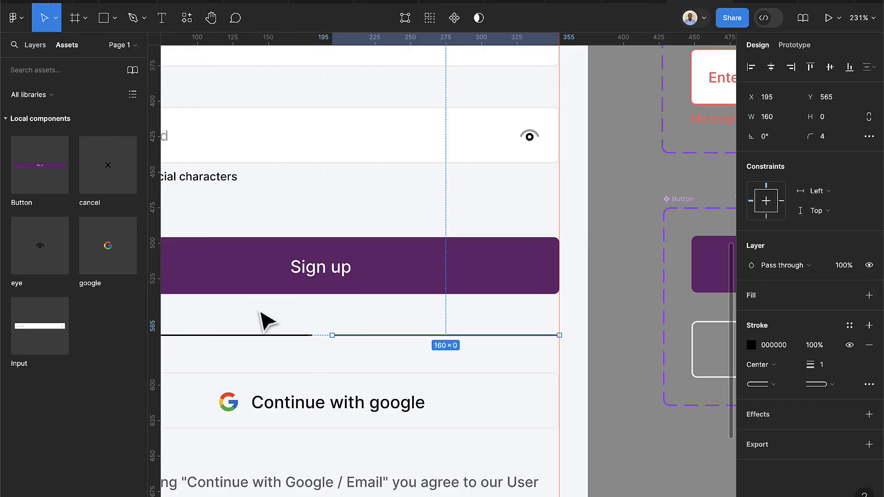
pyautogui.hscroll(-3, 397, 359)
pyautogui.scroll(5, 397, 359)
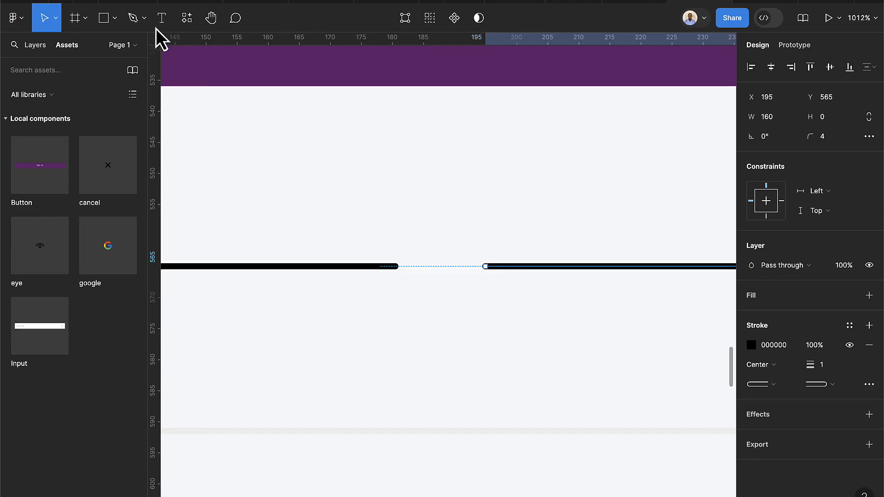
# Add an 'or' label at font size 10, centred in the gap between the divider lines
pyautogui.click(162, 19)
pyautogui.click(429, 264)
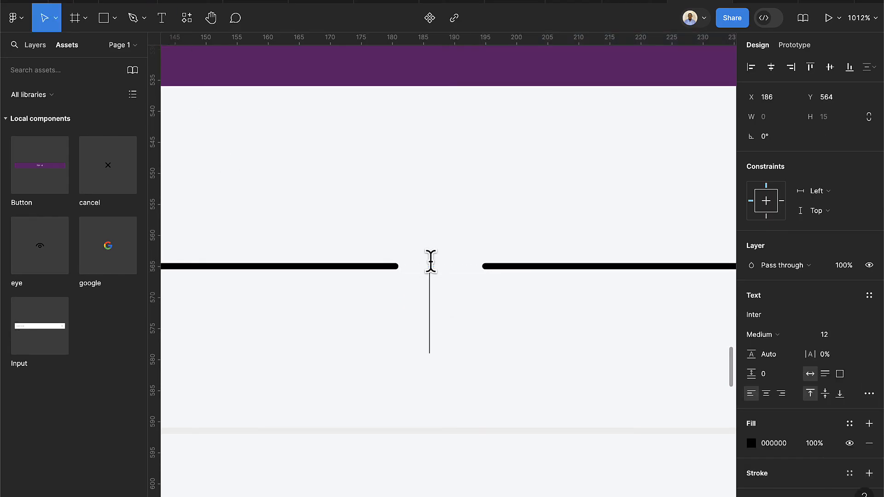
pyautogui.write('or')
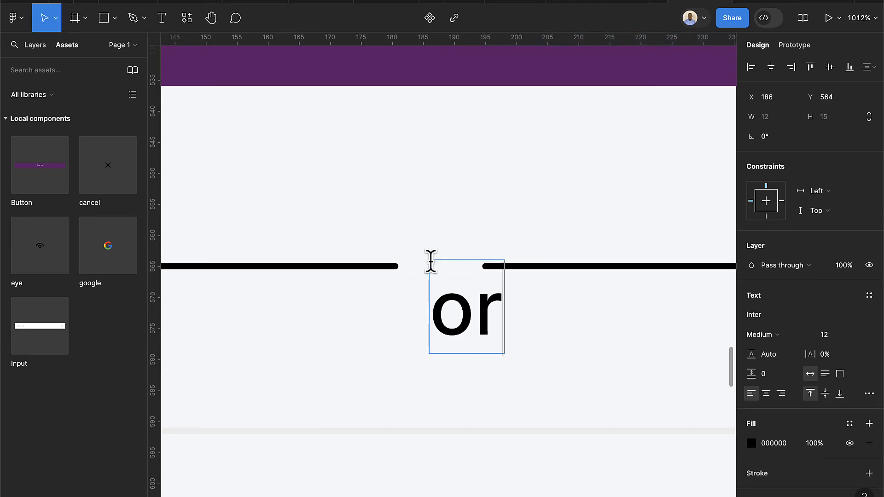
pyautogui.press('Escape')
pyautogui.moveTo(472, 326); pyautogui.dragTo(450, 279)
pyautogui.click(843, 341)
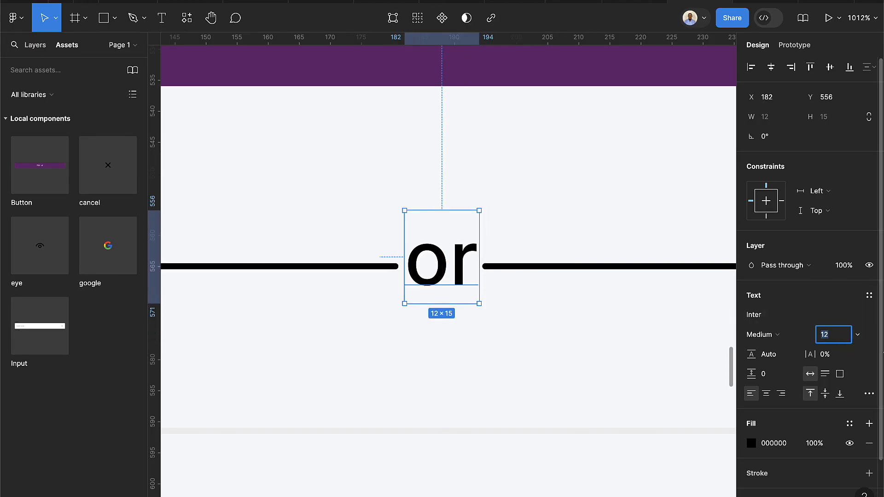
pyautogui.write('10')
pyautogui.press('Return')
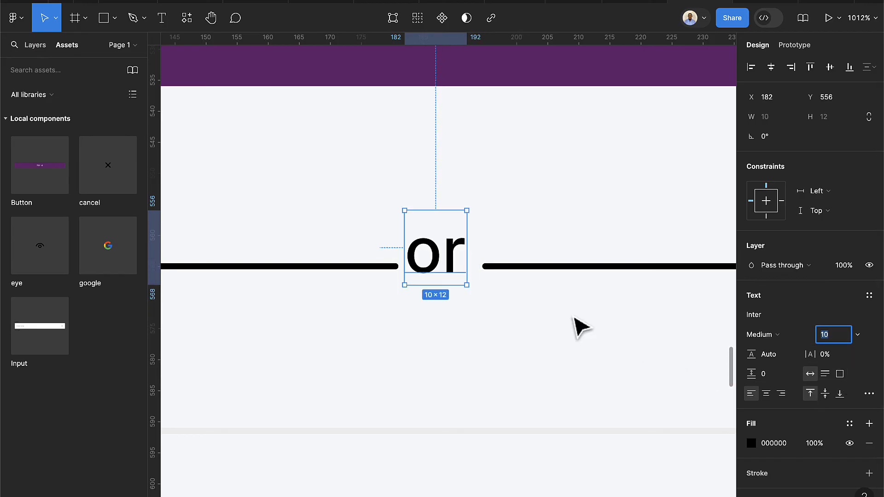
pyautogui.moveTo(447, 265); pyautogui.dragTo(452, 277)
pyautogui.click(544, 269)
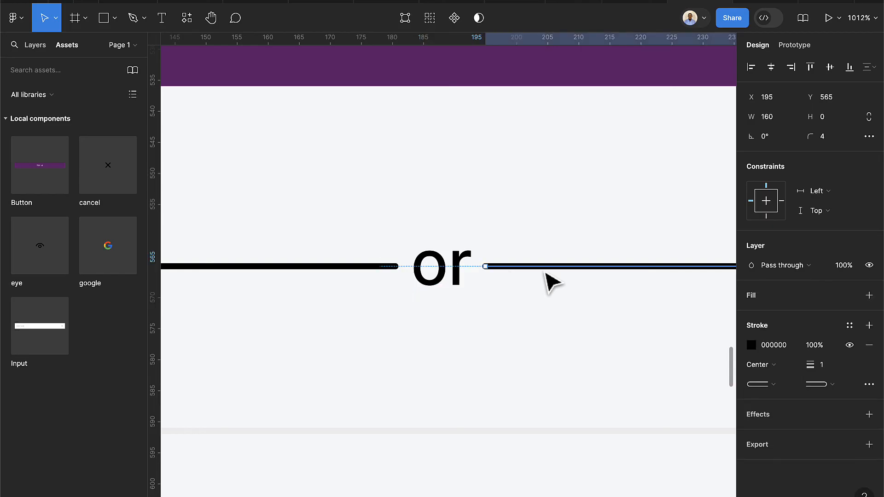
# Apply the muted colour style to the fill and stroke of the 'or' text and lines
pyautogui.keyDown('shift'); pyautogui.click(424, 273); pyautogui.keyUp('shift')
pyautogui.keyDown('shift'); pyautogui.click(374, 270); pyautogui.keyUp('shift')
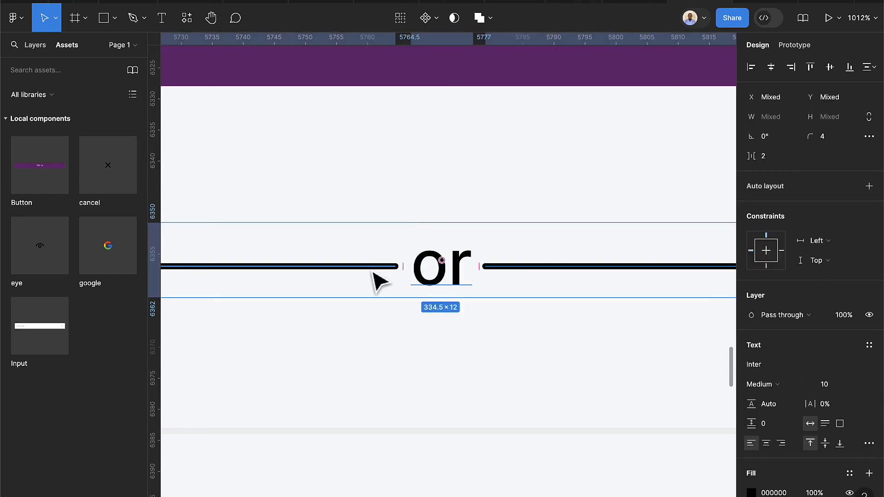
pyautogui.scroll(-3, 814, 364)
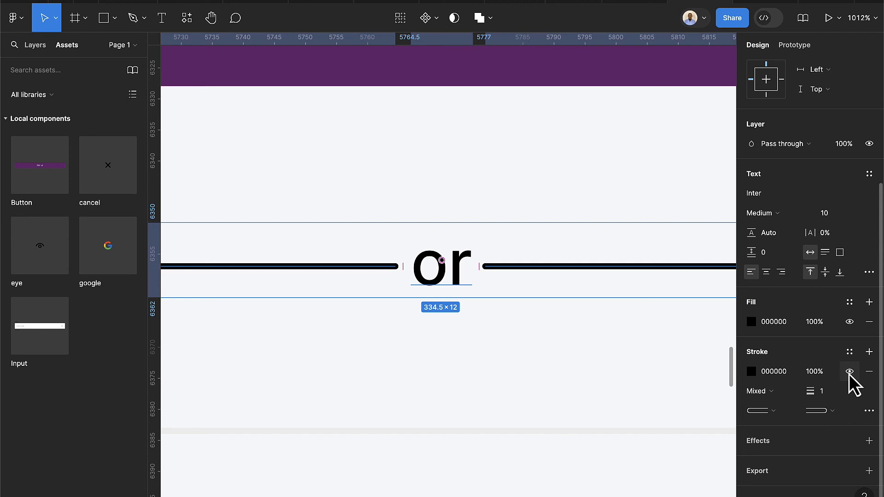
pyautogui.click(849, 302)
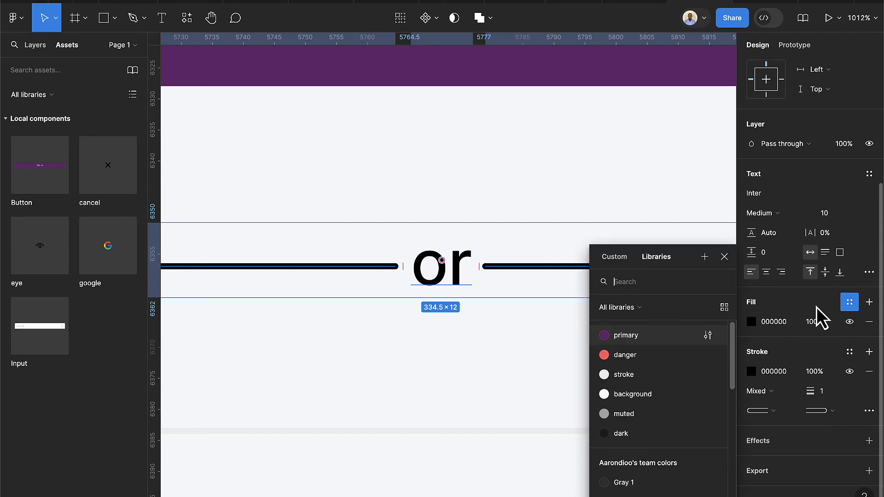
pyautogui.click(624, 413)
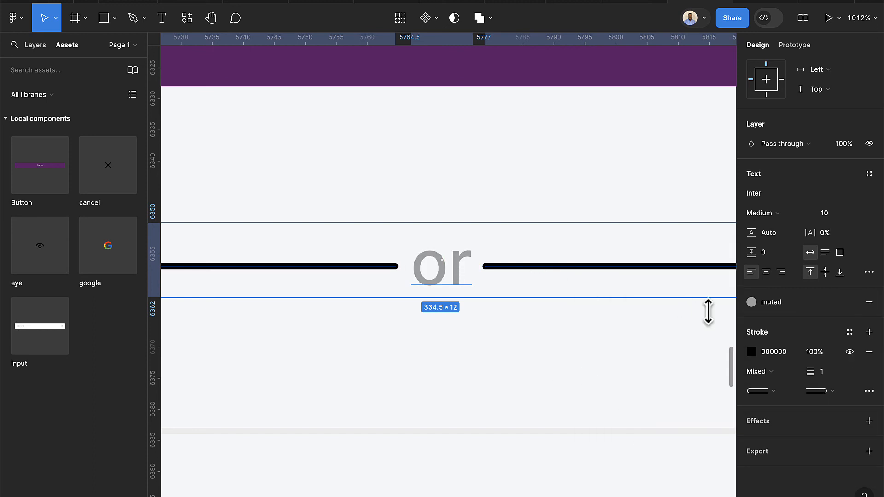
pyautogui.click(849, 332)
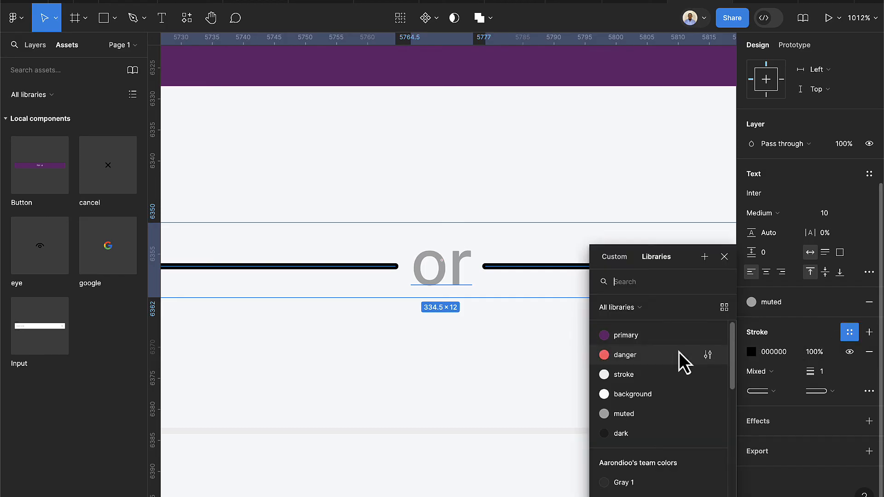
pyautogui.click(700, 413)
pyautogui.click(566, 367)
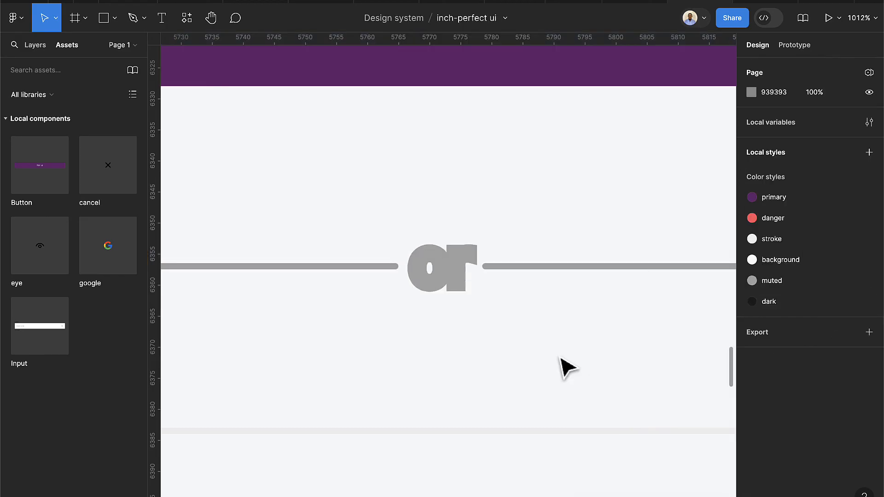
# Apply the muted style to the right and left divider line strokes individually
pyautogui.click(502, 267)
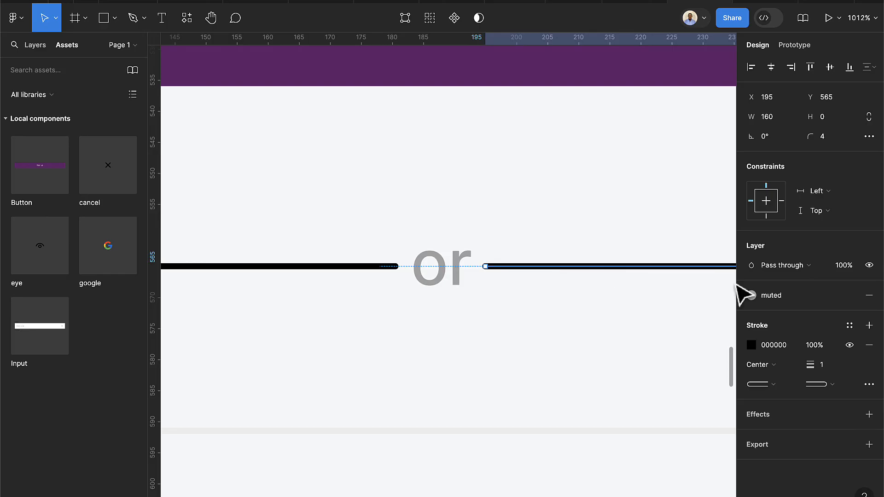
pyautogui.click(850, 327)
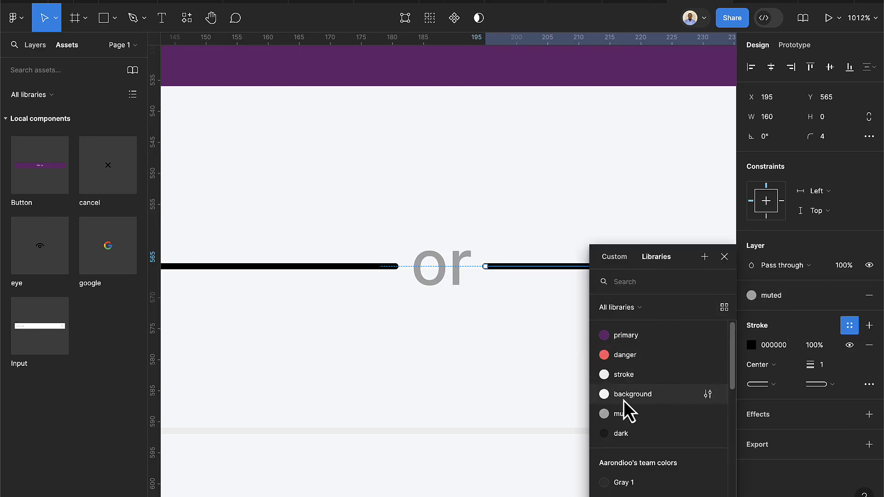
pyautogui.click(624, 413)
pyautogui.click(392, 266)
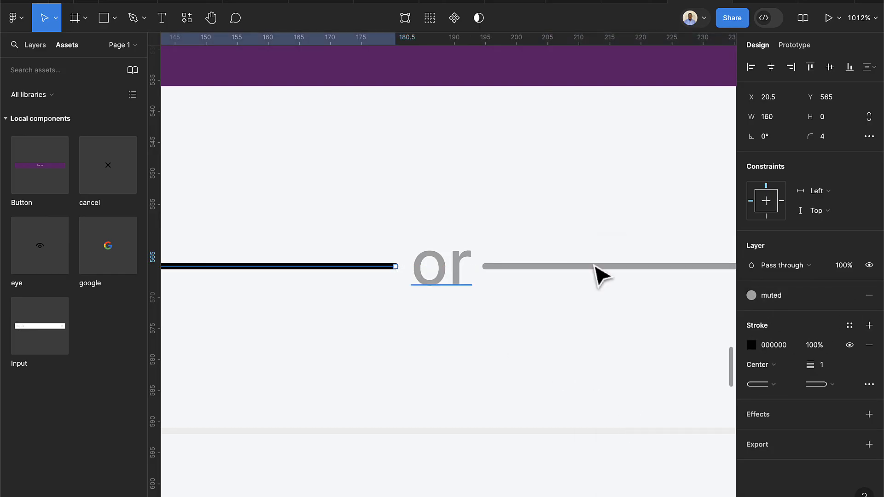
pyautogui.click(850, 325)
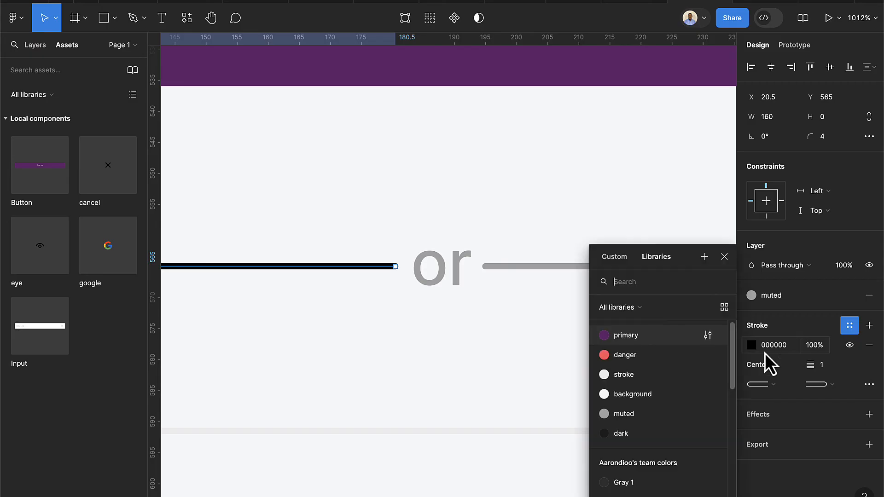
pyautogui.click(653, 415)
pyautogui.press('Escape')
pyautogui.scroll(-5, 533, 384)
pyautogui.scroll(-5, 531, 380)
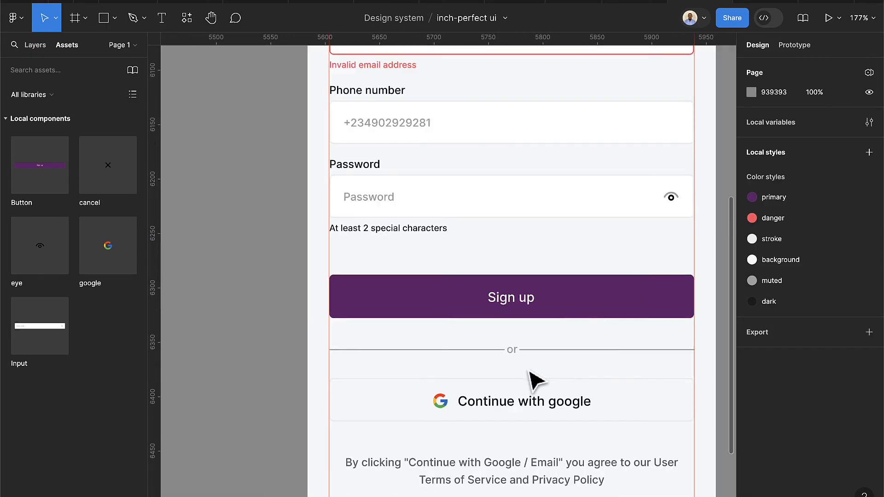
# Detach the muted style from the divider pieces and lighten the fill to B6B6B6
pyautogui.scroll(4, 582, 361)
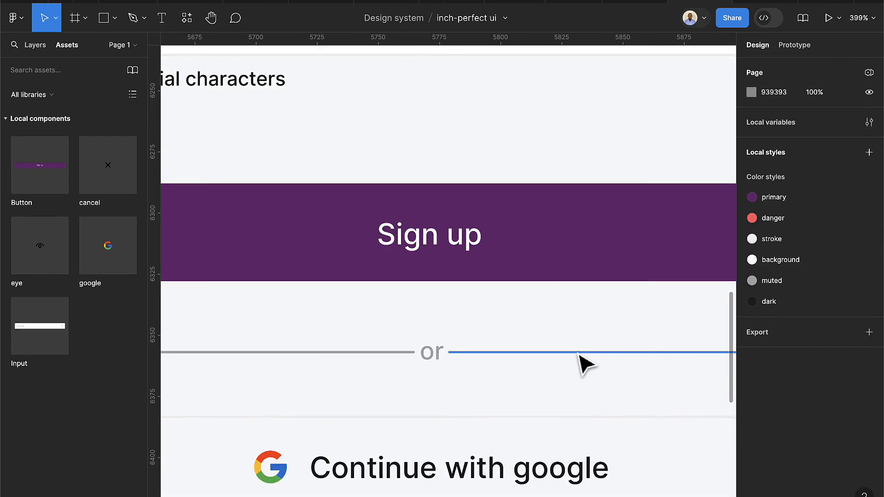
pyautogui.scroll(1, 585, 364)
pyautogui.click(584, 364)
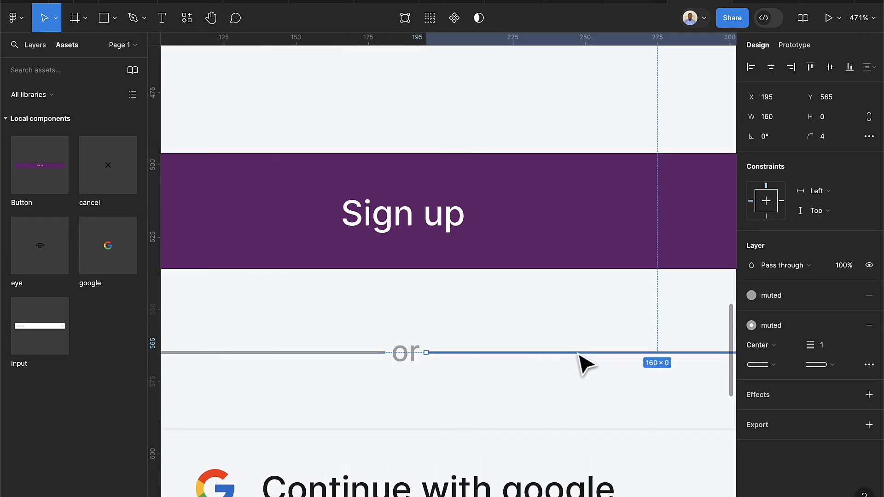
pyautogui.keyDown('shift'); pyautogui.click(404, 362); pyautogui.keyUp('shift')
pyautogui.keyDown('shift'); pyautogui.click(357, 354); pyautogui.keyUp('shift')
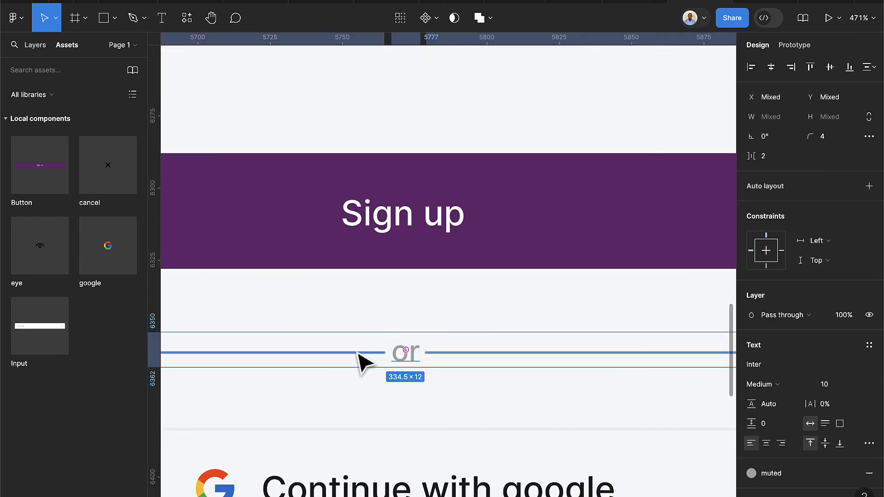
pyautogui.scroll(-3, 844, 413)
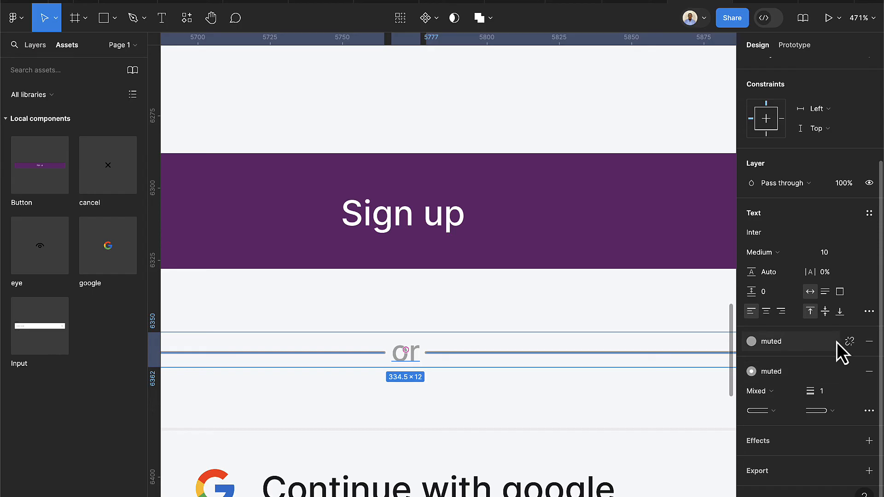
pyautogui.click(847, 342)
pyautogui.click(848, 392)
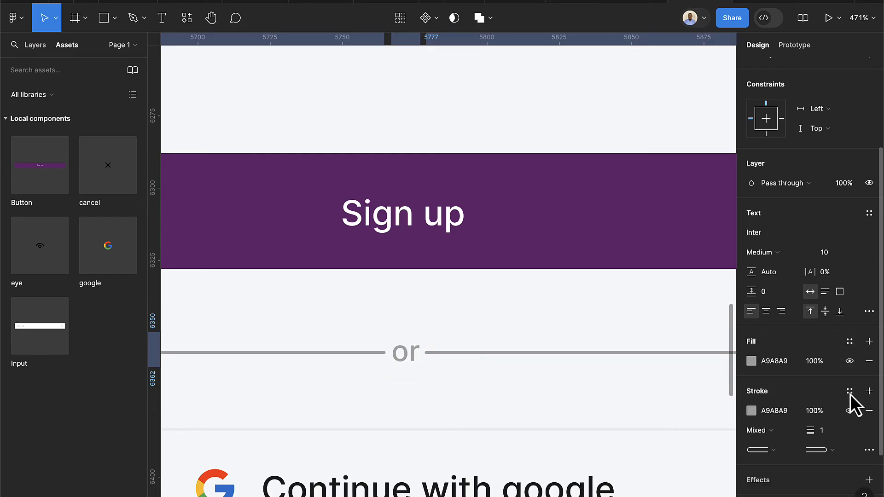
pyautogui.click(750, 361)
pyautogui.moveTo(594, 250); pyautogui.dragTo(586, 247)
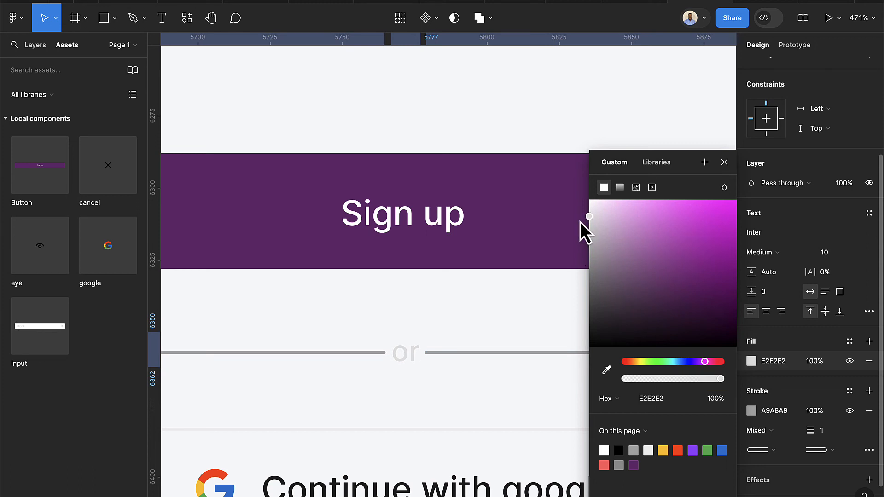
# Give both divider lines an E2E2E2 stroke, then select the lines and 'or' text
pyautogui.click(773, 411)
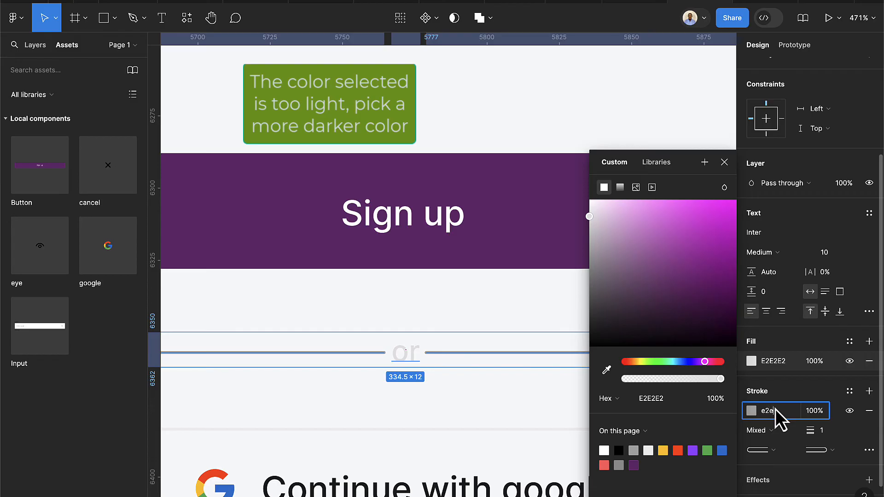
pyautogui.press('Return')
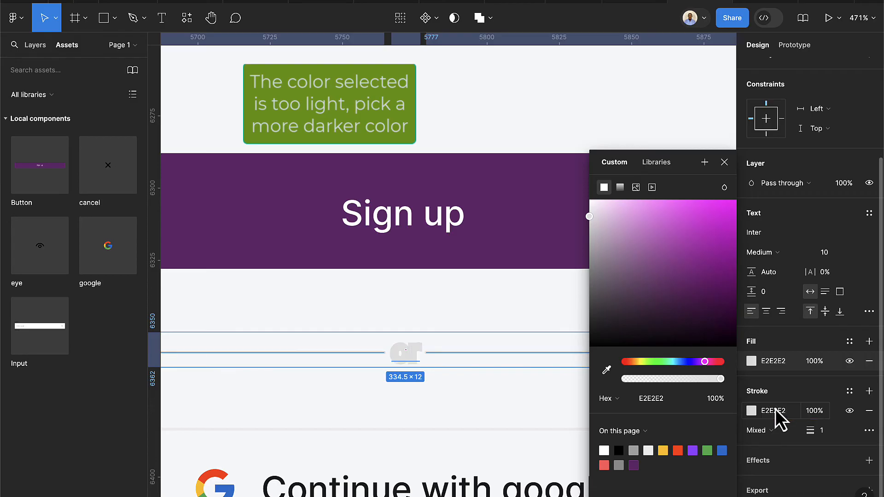
pyautogui.hotkey('ctrl', 'z')
pyautogui.click(487, 387)
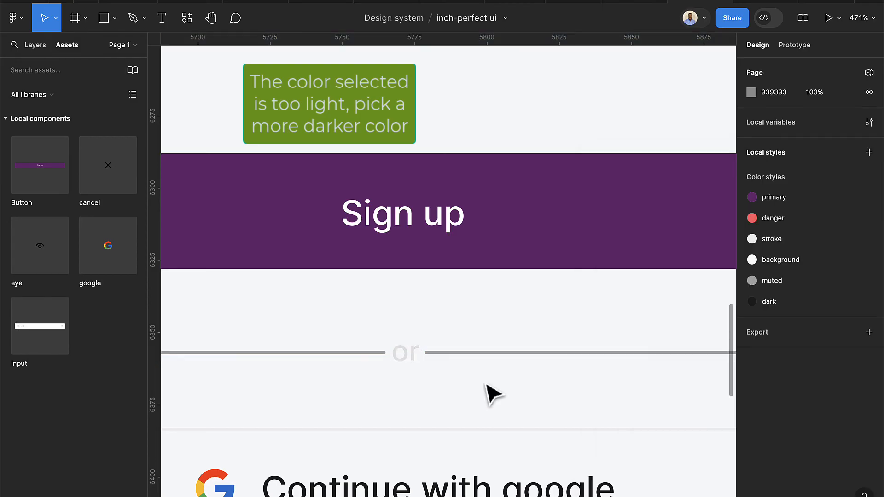
pyautogui.click(497, 353)
pyautogui.keyDown('shift'); pyautogui.click(357, 354); pyautogui.keyUp('shift')
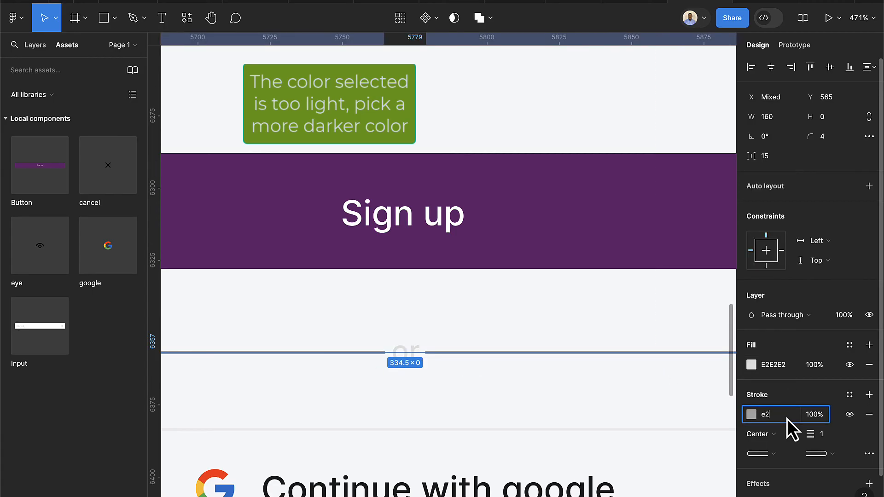
pyautogui.press('Return')
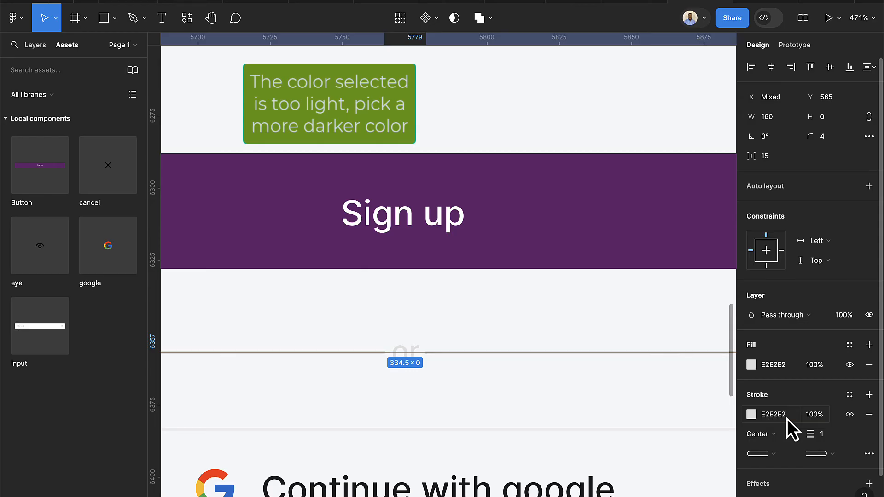
pyautogui.click(518, 421)
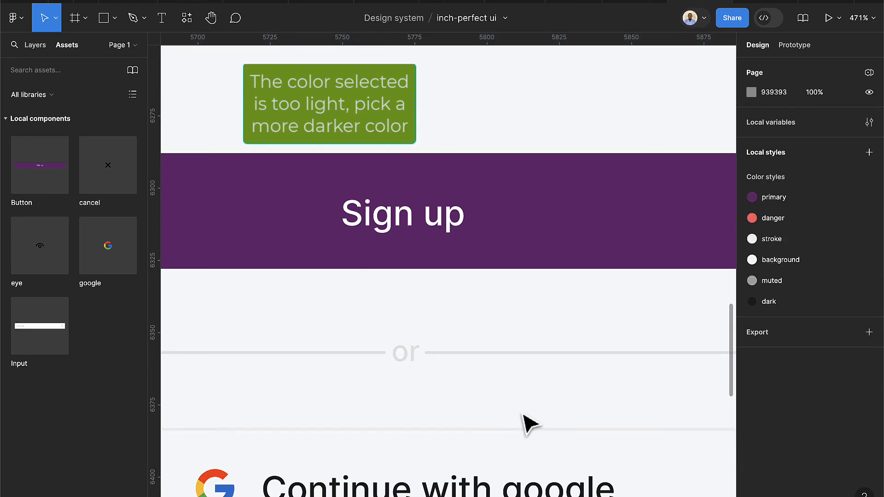
pyautogui.scroll(-5, 516, 414)
pyautogui.moveTo(520, 407); pyautogui.dragTo(441, 387)
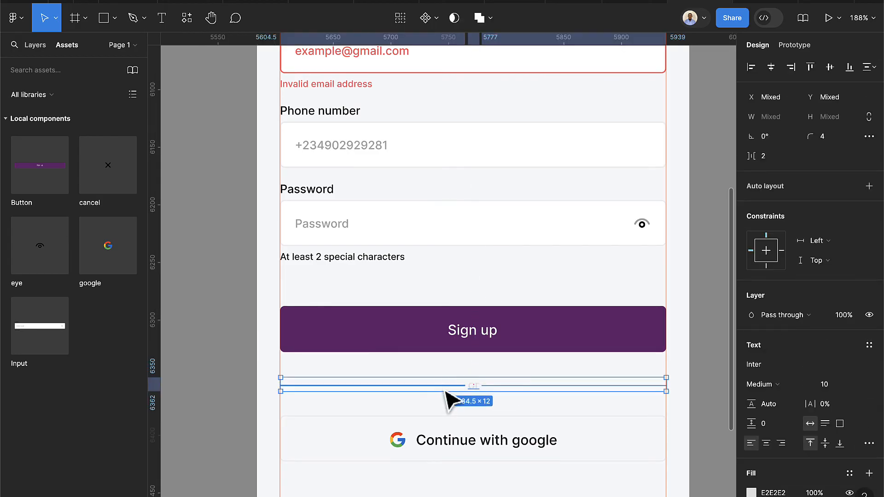
# Wrap the two divider lines and 'or' text in an auto-layout row with Shift+A
pyautogui.hotkey('shift', 'a')
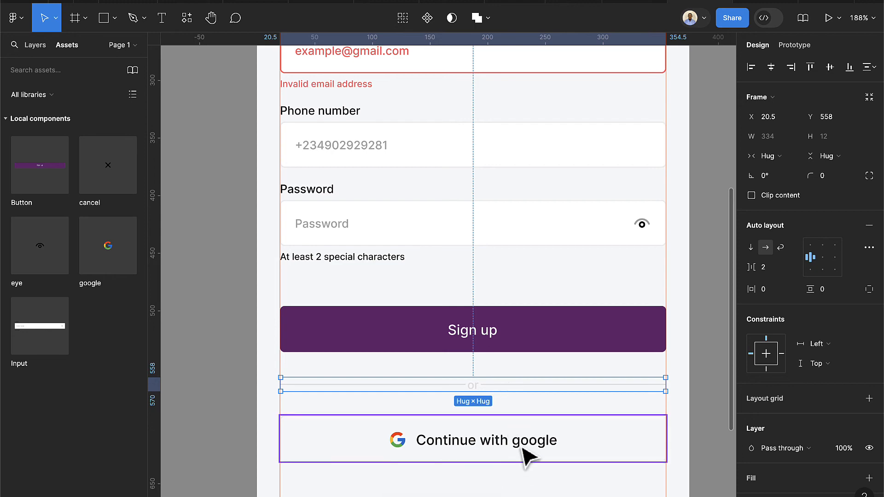
pyautogui.scroll(-2, 524, 448)
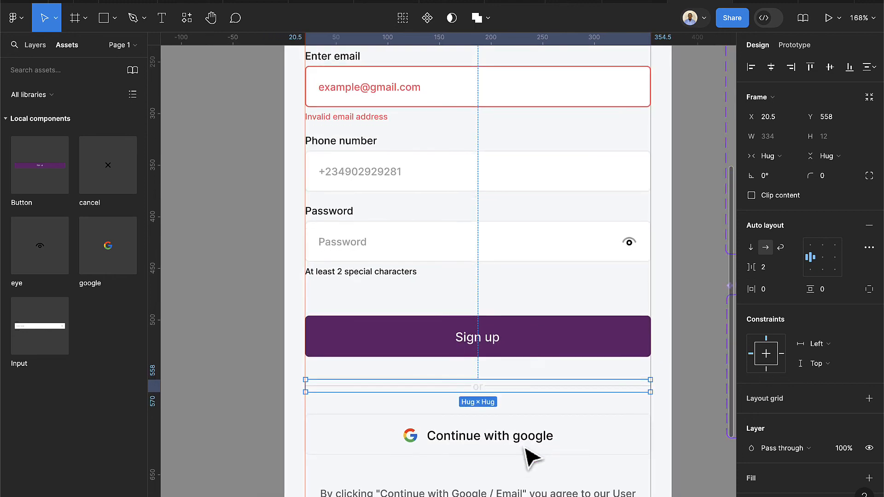
pyautogui.scroll(-2, 525, 451)
pyautogui.scroll(-3, 524, 456)
# Move the terms text down 20, the Google button down 30, and the divider slightly lower
pyautogui.click(523, 422)
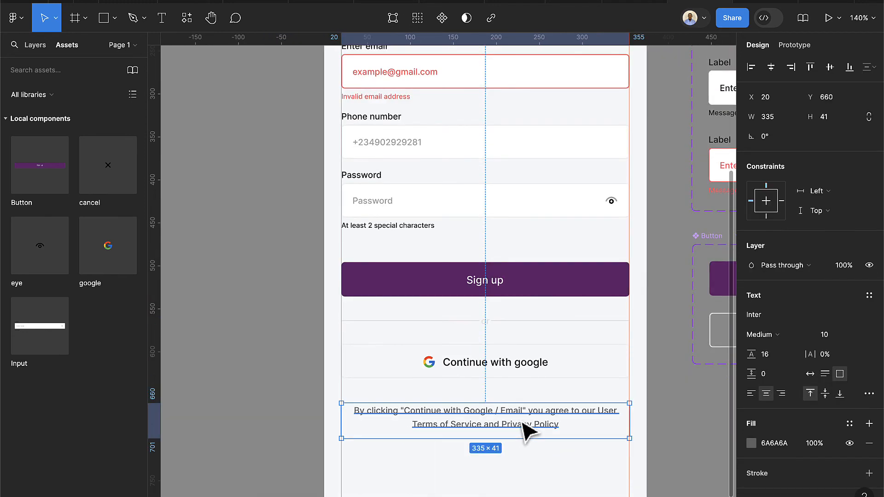
pyautogui.scroll(-3, 522, 422)
pyautogui.hotkey('shift', 'Down')
pyautogui.hotkey('shift', 'Down')
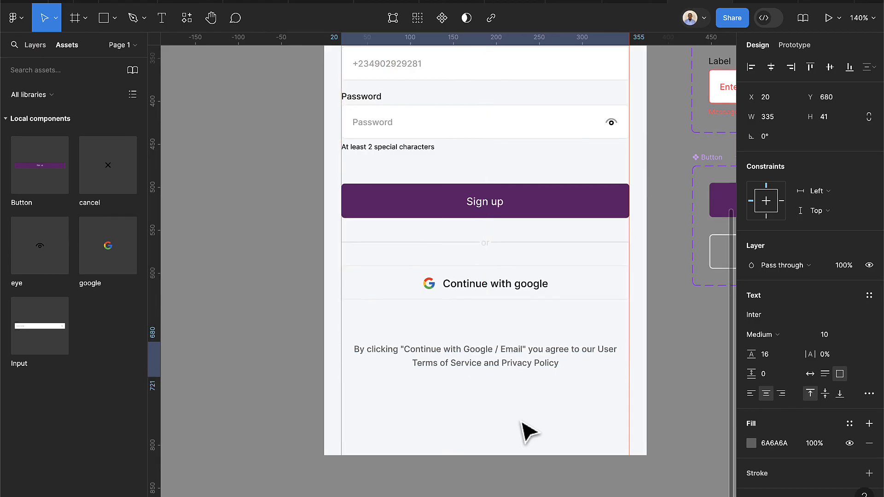
pyautogui.click(485, 299)
pyautogui.hotkey('shift', 'Down')
pyautogui.hotkey('shift', 'Down')
pyautogui.hotkey('shift', 'Down')
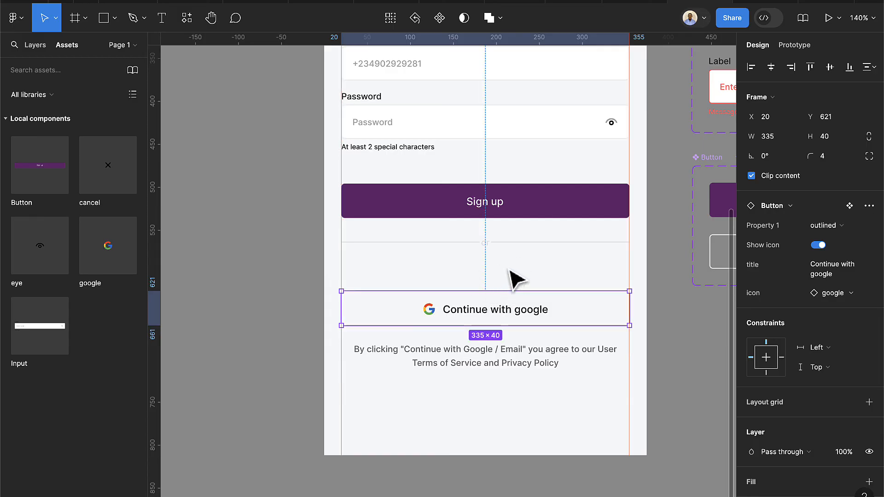
pyautogui.click(499, 244)
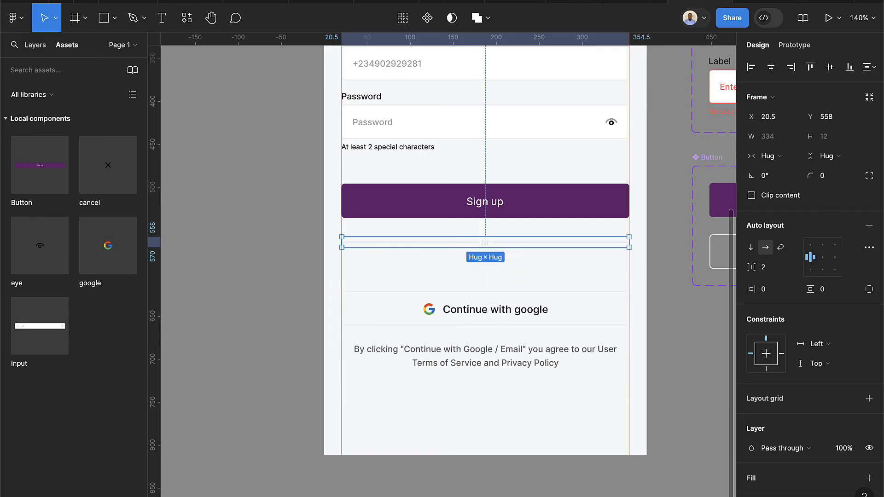
pyautogui.press('Down')
pyautogui.press('Down')
pyautogui.press('Down')
pyautogui.press('Down')
pyautogui.press('Down')
pyautogui.press('Down')
pyautogui.press('Down')
pyautogui.press('Down')
pyautogui.press('Down')
pyautogui.press('Down')
pyautogui.press('Down')
pyautogui.press('Down')
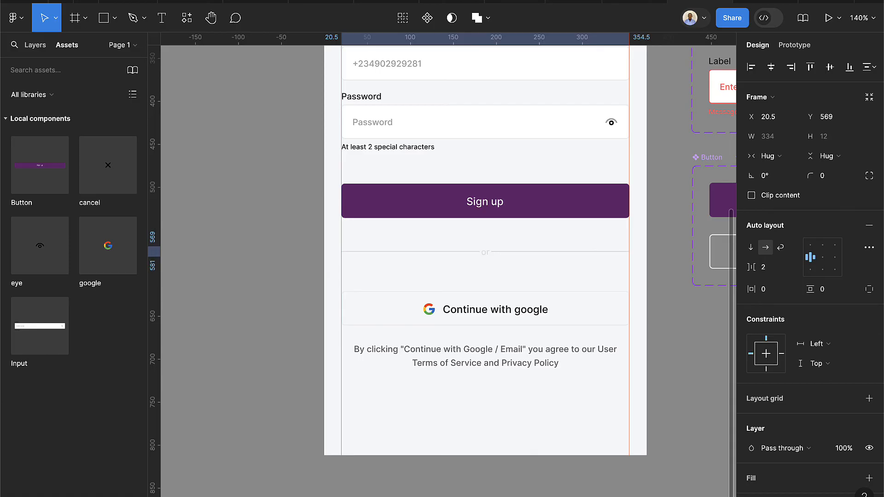
pyautogui.press('Down')
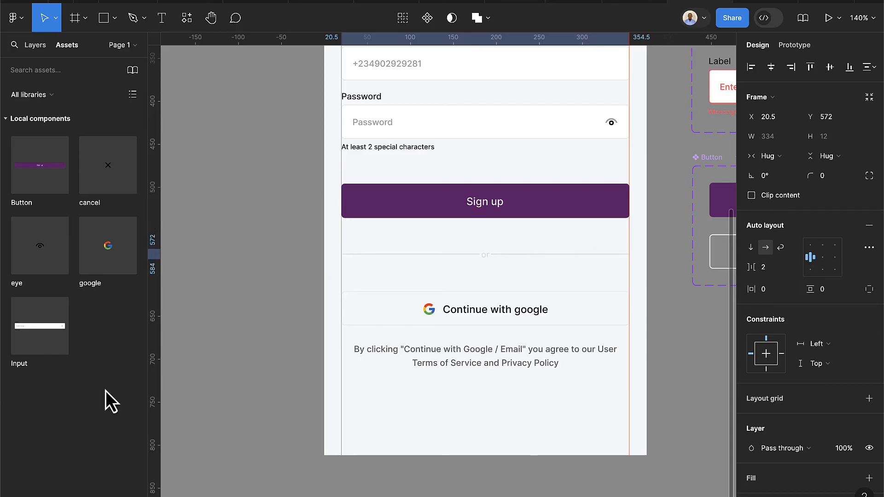
pyautogui.click(154, 21)
pyautogui.scroll(5, 402, 206)
# Add the text 'Already registered? Sign in' below the Sign up button
pyautogui.click(494, 276)
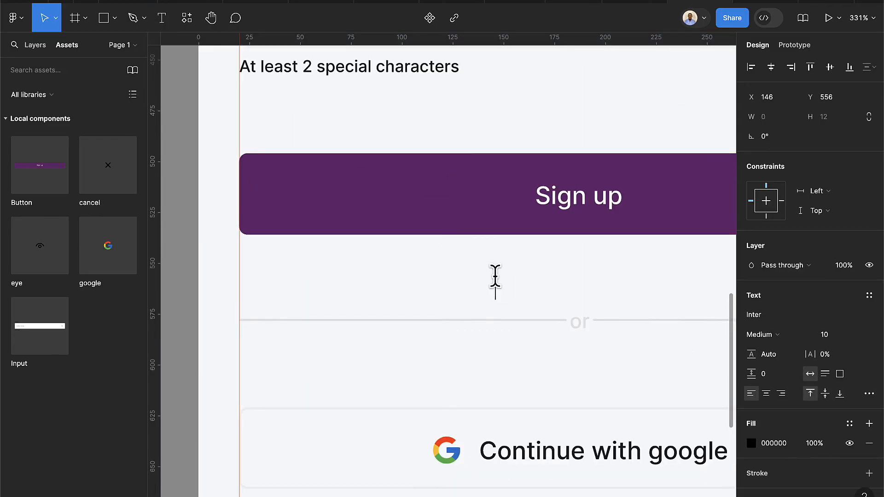
pyautogui.write('Already registerd?')
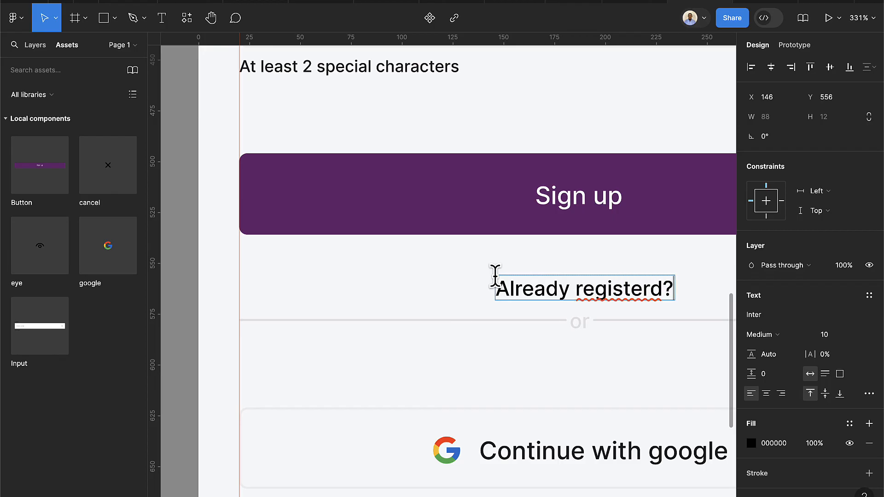
pyautogui.write('ed')
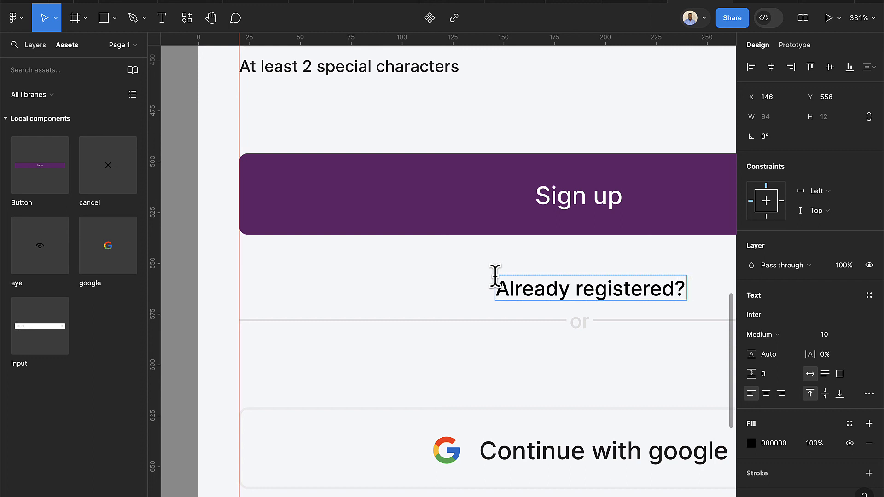
pyautogui.write('? Sign')
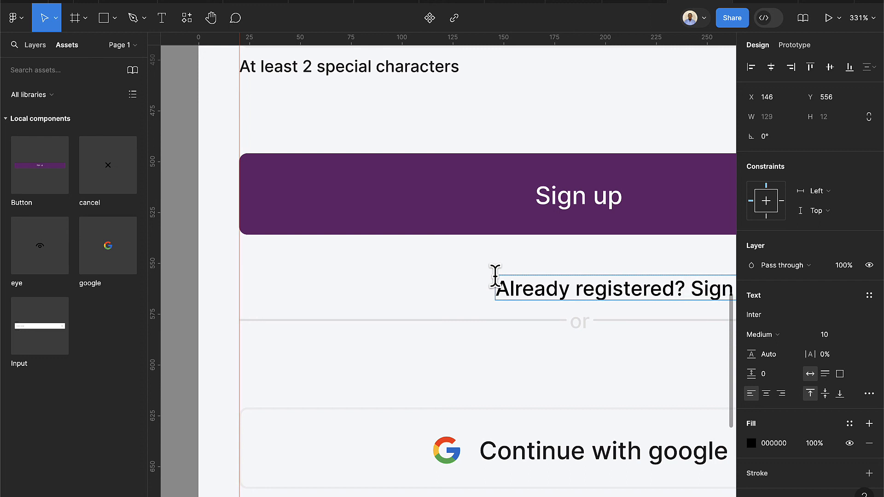
pyautogui.press('Escape')
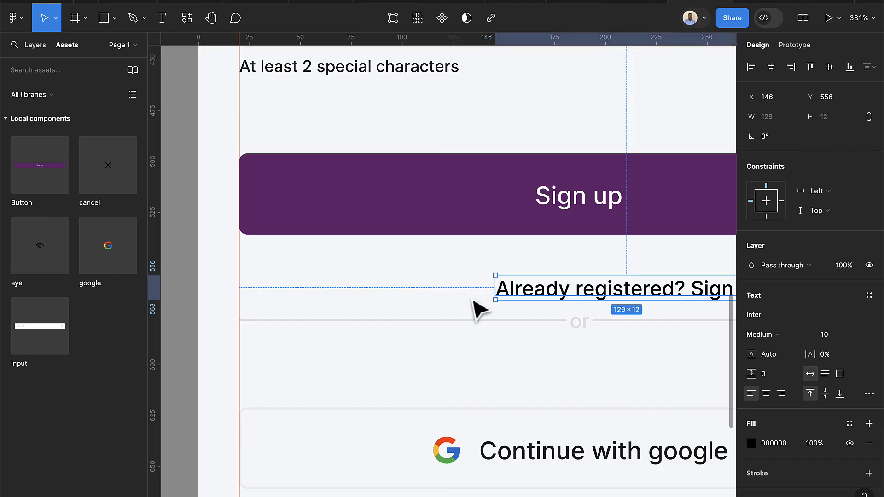
pyautogui.hscroll(5, 474, 305)
# Colour the words 'Sign in' with the primary colour style
pyautogui.doubleClick(453, 287)
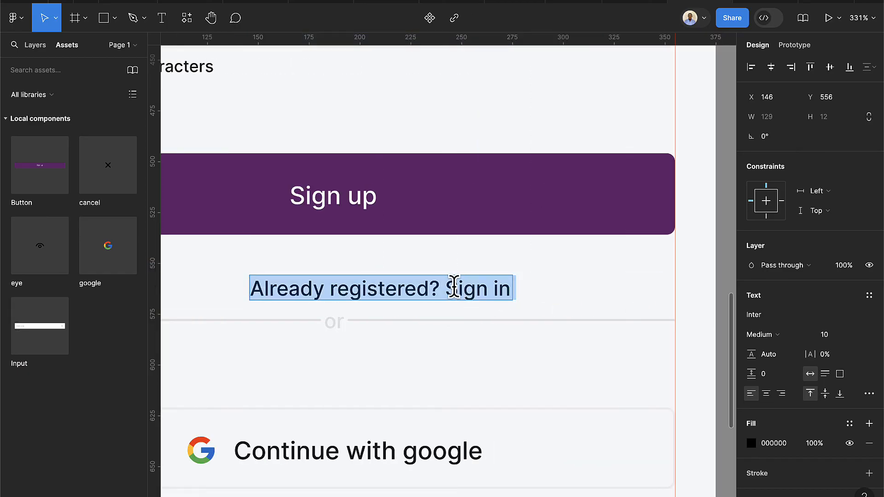
pyautogui.moveTo(446, 287); pyautogui.dragTo(528, 288)
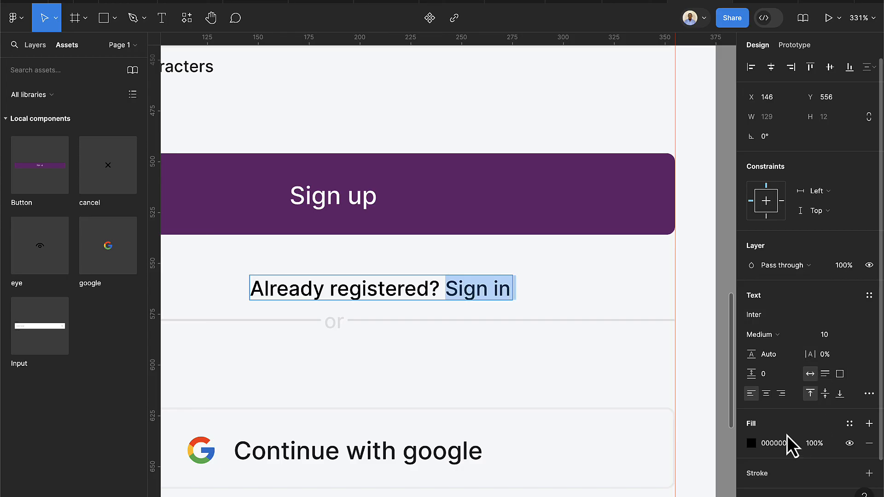
pyautogui.click(851, 424)
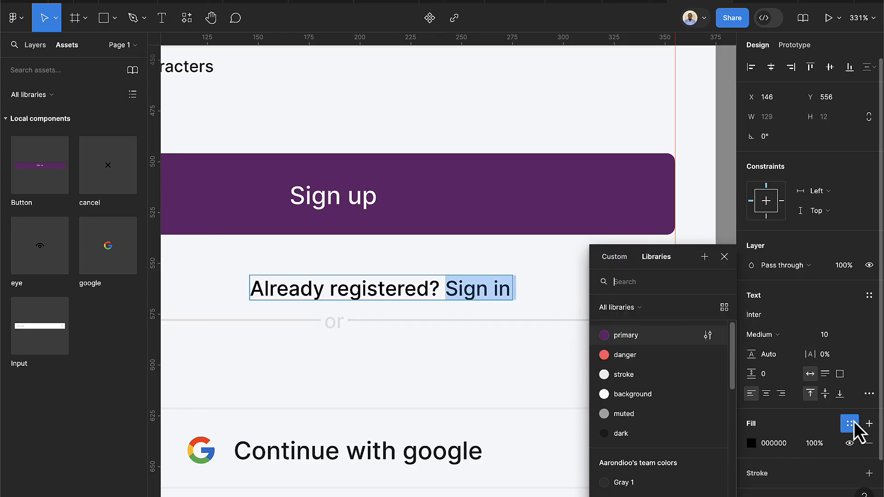
pyautogui.click(652, 339)
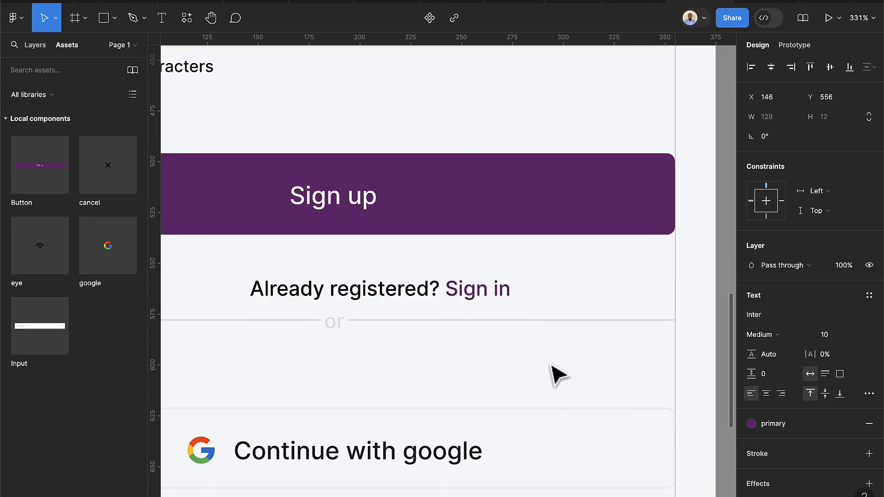
pyautogui.press('Escape')
pyautogui.scroll(-5, 509, 327)
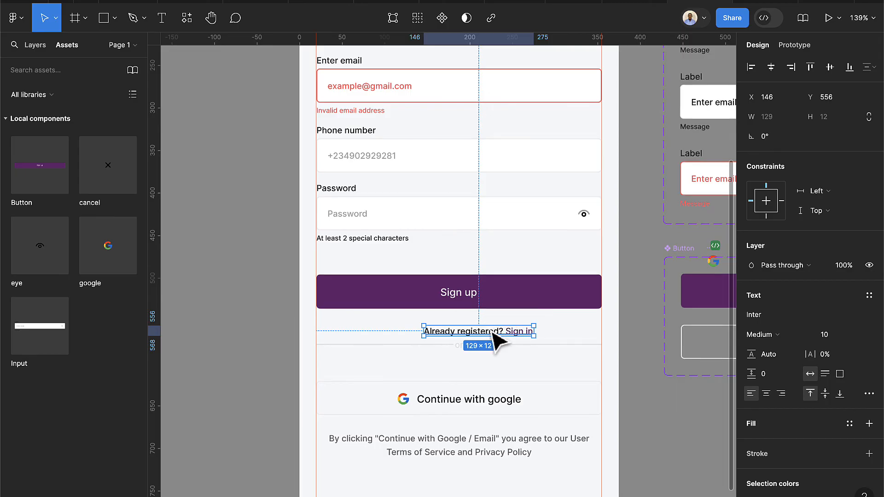
# Wrap the input fields and Sign up button in auto layout with 16 spacing
pyautogui.moveTo(492, 331); pyautogui.dragTo(472, 325)
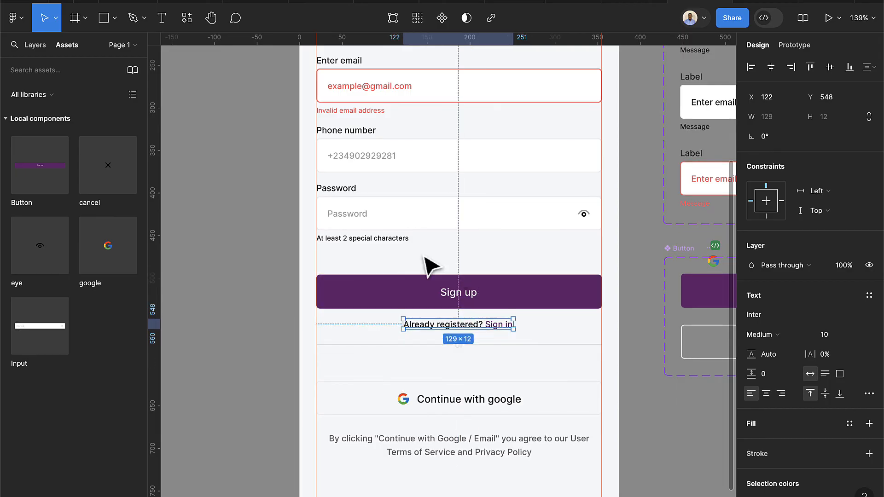
pyautogui.click(388, 223)
pyautogui.scroll(3, 390, 237)
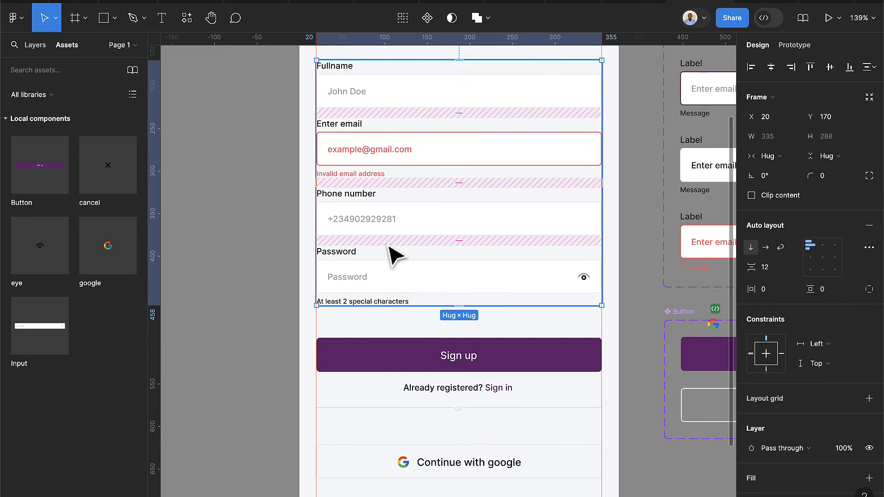
pyautogui.keyDown('shift'); pyautogui.click(431, 363); pyautogui.keyUp('shift')
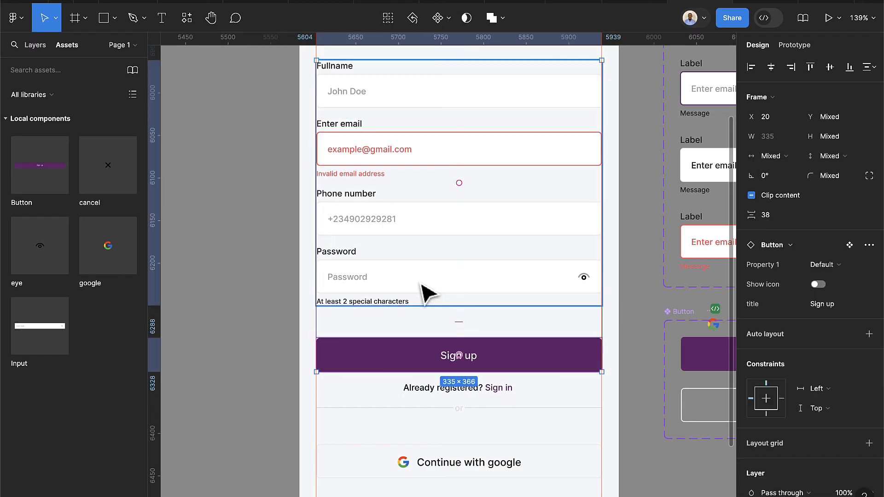
pyautogui.hotkey('shift', 'a')
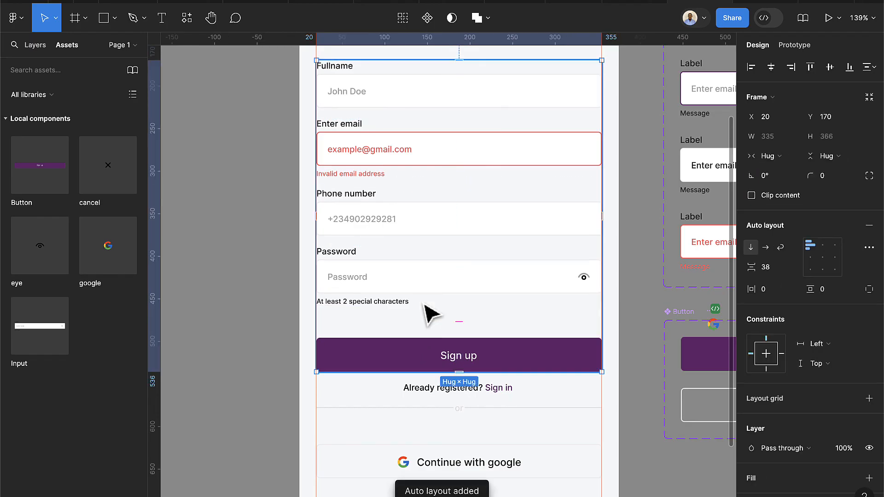
pyautogui.click(775, 273)
pyautogui.press('Return')
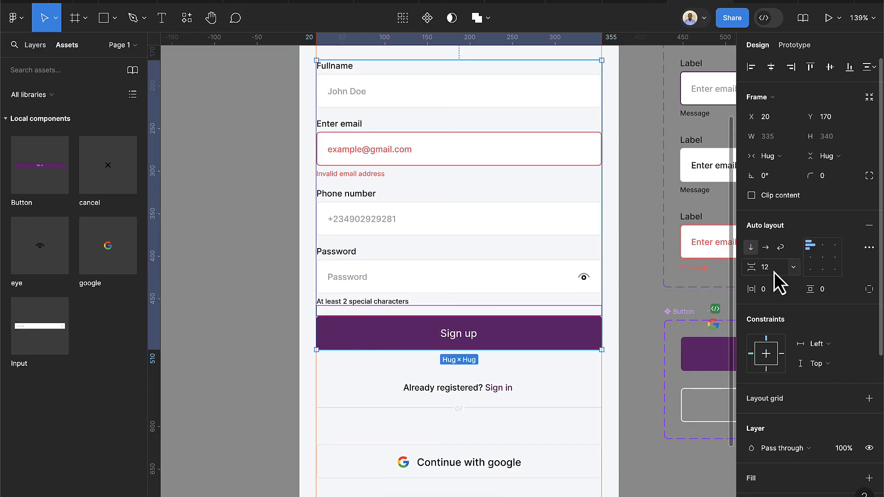
pyautogui.scroll(-2, 435, 355)
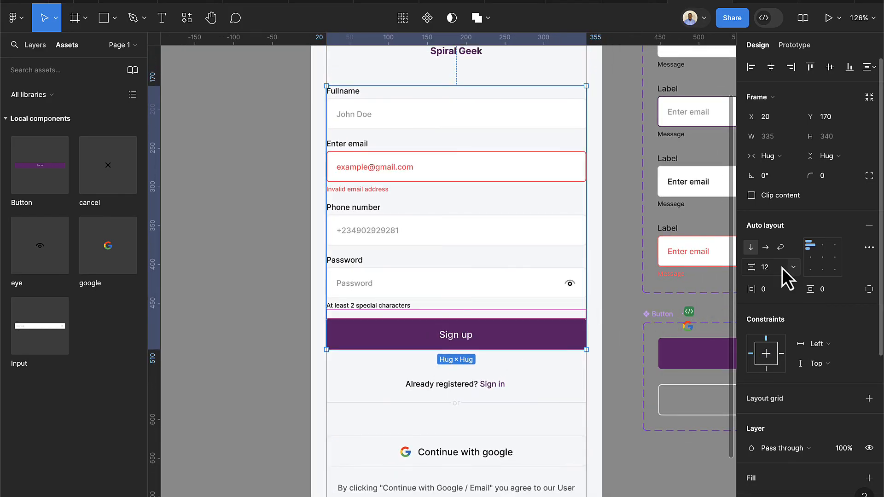
pyautogui.press('Up')
pyautogui.press('Up')
pyautogui.press('Up')
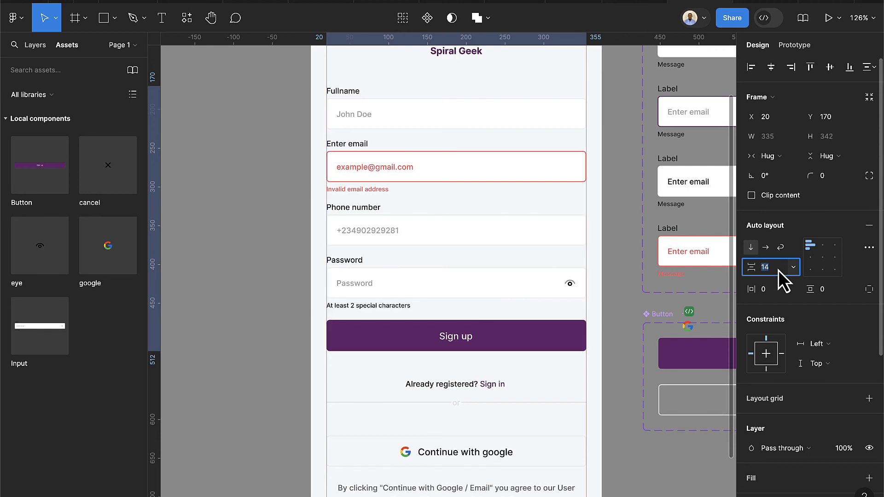
pyautogui.press('Up')
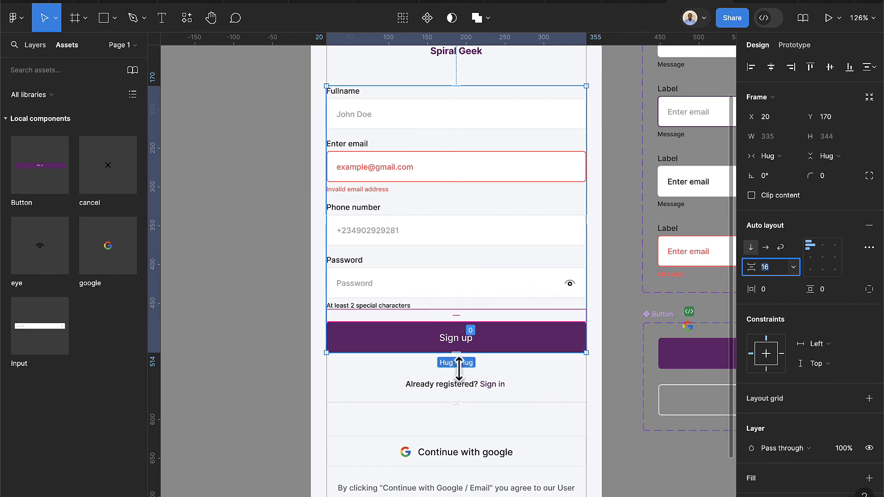
# Group the or divider and Continue with Google button in auto layout at 8 spacing
pyautogui.scroll(-3, 462, 437)
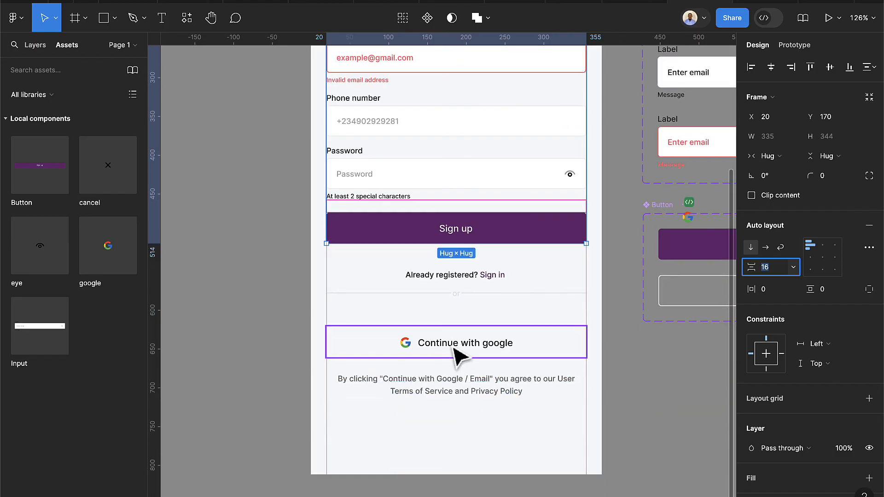
pyautogui.click(454, 349)
pyautogui.keyDown('shift'); pyautogui.click(458, 299); pyautogui.keyUp('shift')
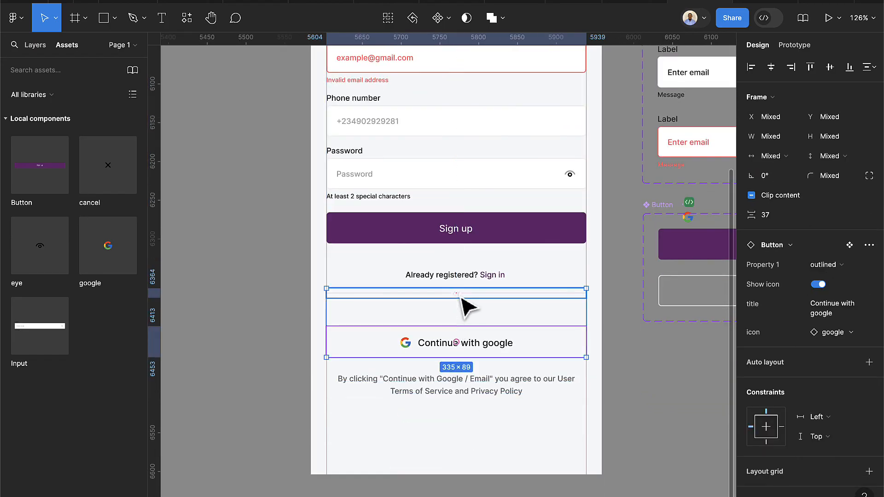
pyautogui.hotkey('shift', 'a')
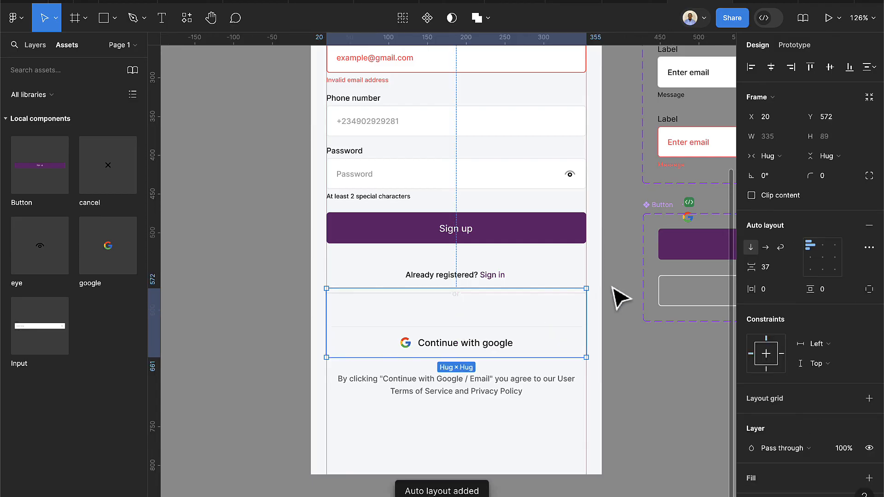
pyautogui.click(772, 275)
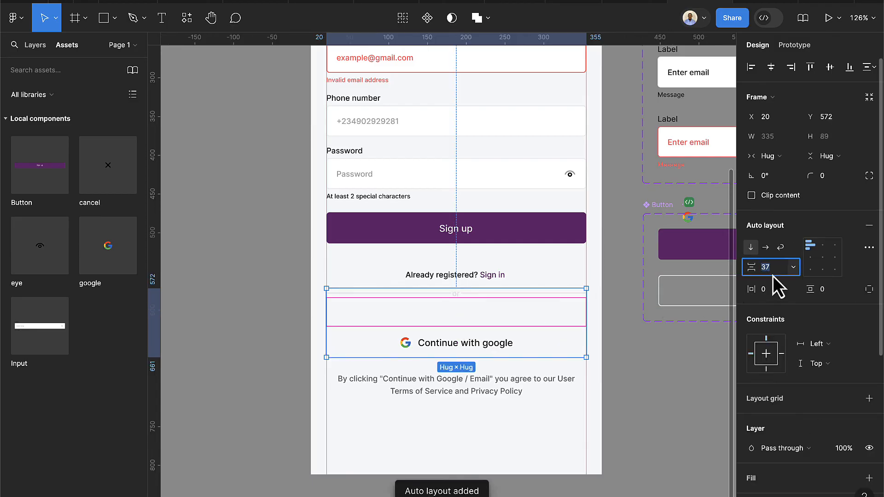
pyautogui.write('8')
pyautogui.press('Return')
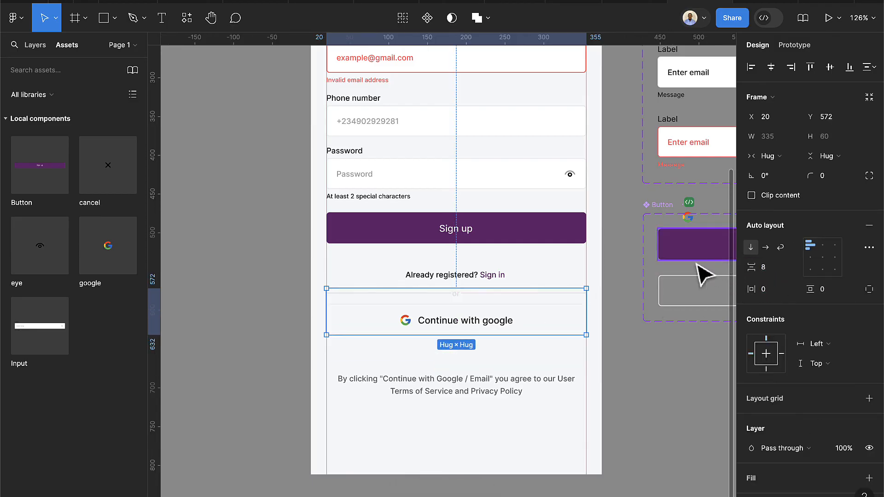
pyautogui.moveTo(533, 331); pyautogui.dragTo(533, 337)
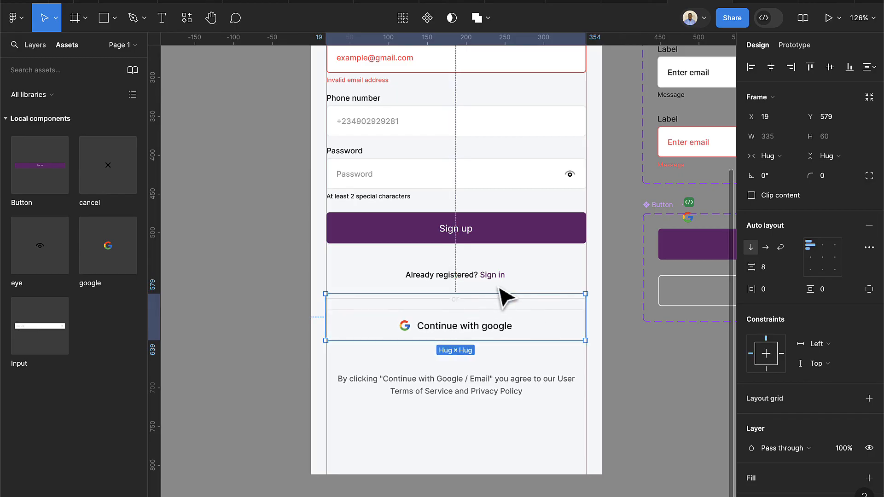
# Reposition the sign-in line and change the divider/Google group spacing to 16
pyautogui.click(489, 279)
pyautogui.hotkey('shift', 'Up')
pyautogui.hotkey('shift', 'Up')
pyautogui.hotkey('shift', 'Up')
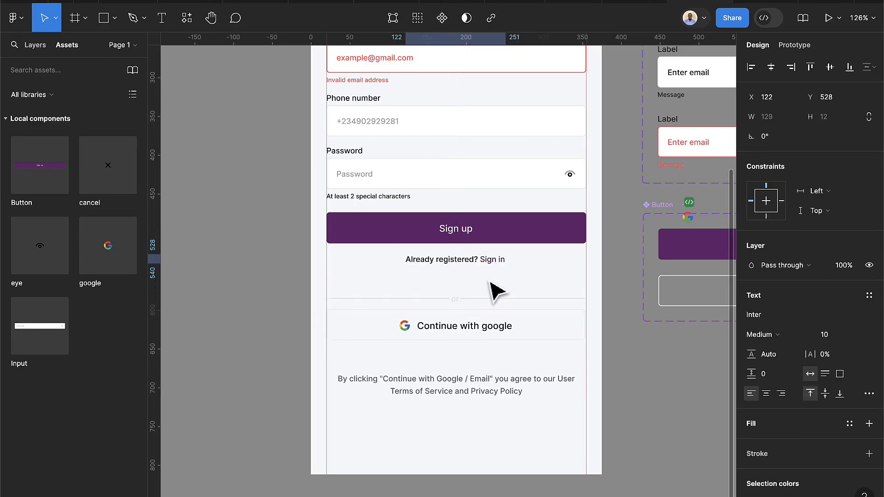
pyautogui.press('Down')
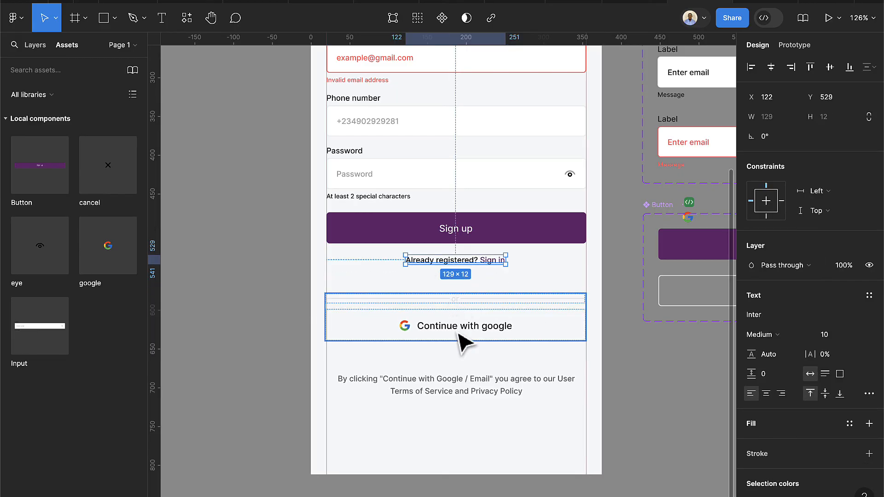
pyautogui.click(465, 338)
pyautogui.click(774, 274)
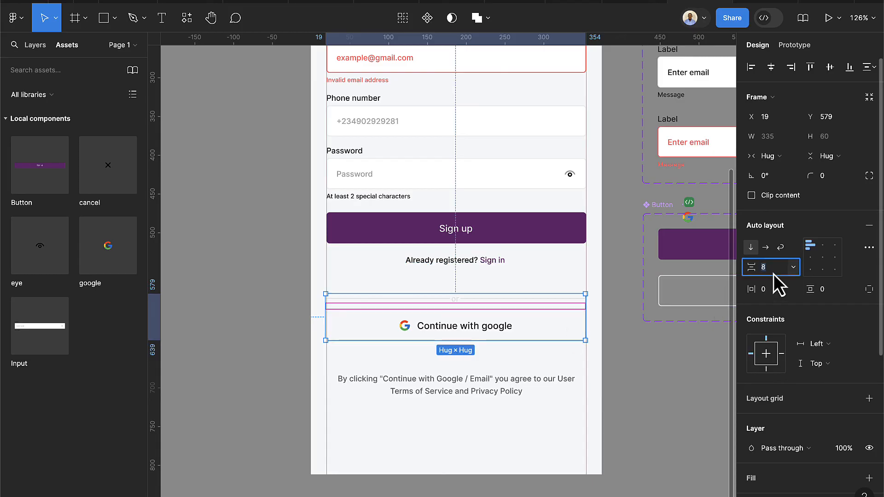
pyautogui.write('16')
pyautogui.press('Return')
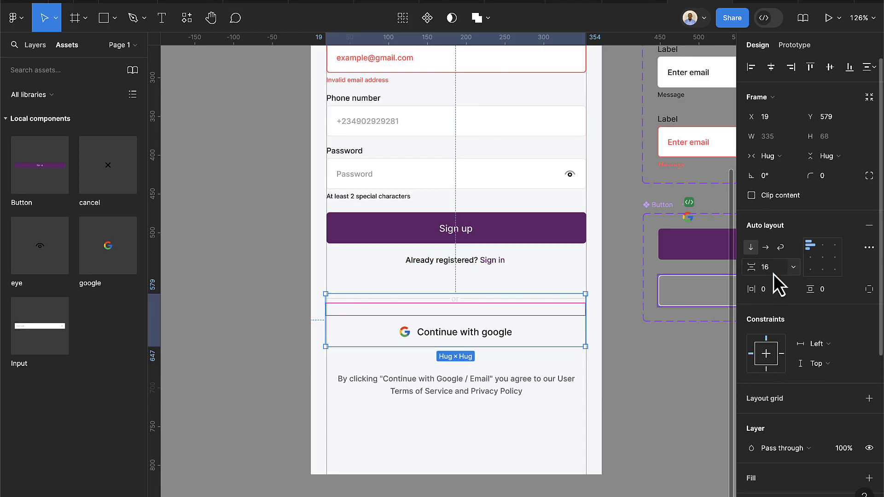
# Move the 'Already registered? Sign in' line into the Google group and centre its items
pyautogui.click(493, 263)
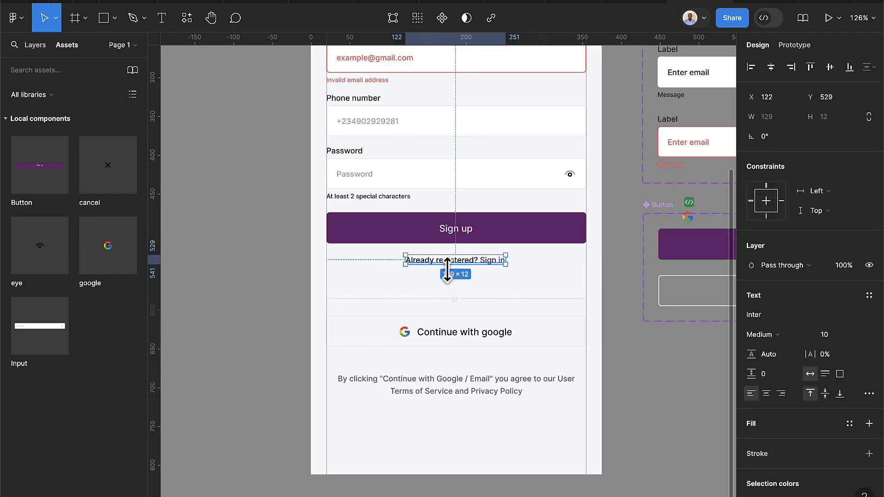
pyautogui.moveTo(452, 271); pyautogui.dragTo(452, 317)
pyautogui.click(473, 250)
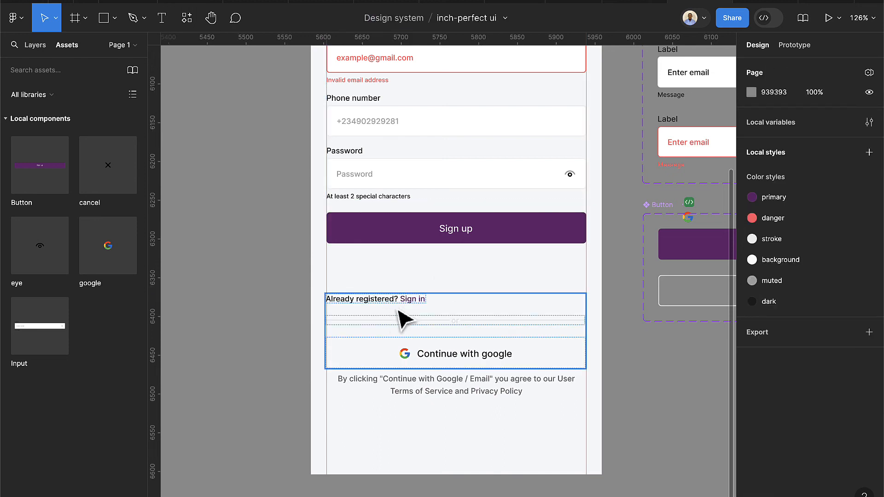
pyautogui.click(408, 318)
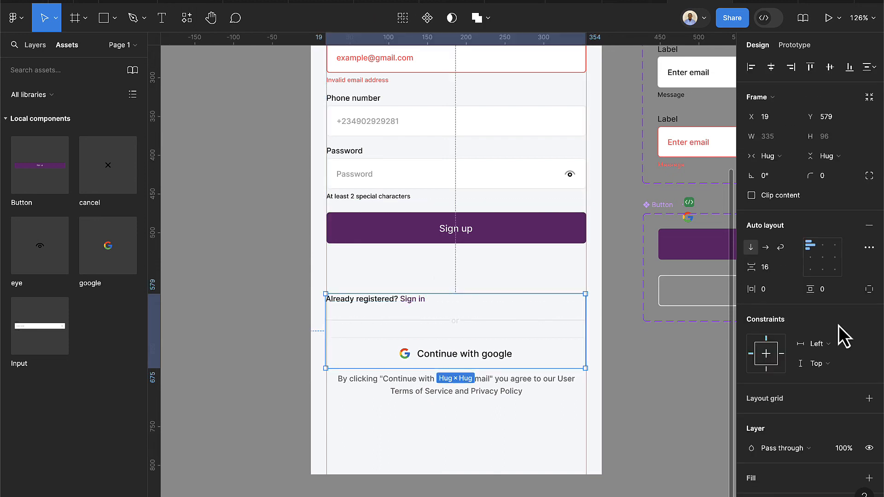
pyautogui.click(819, 248)
pyautogui.moveTo(509, 335); pyautogui.dragTo(504, 289)
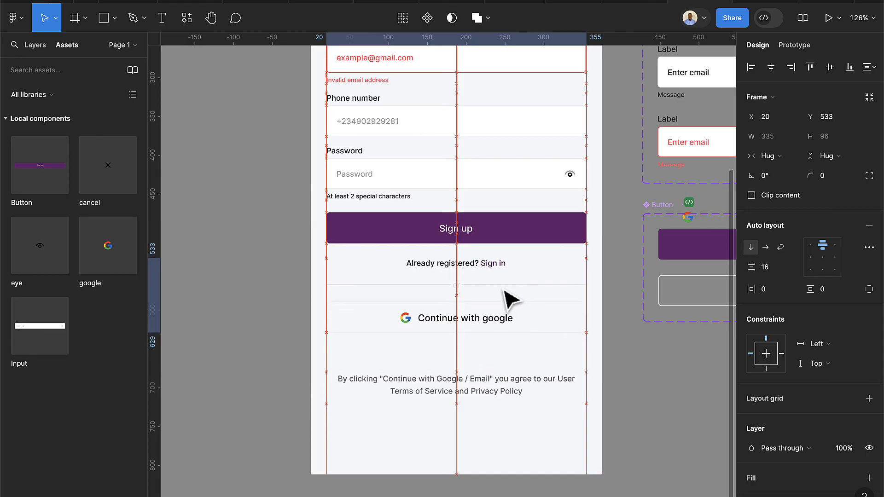
# Move the terms disclaimer up and centre it horizontally
pyautogui.click(501, 382)
pyautogui.moveTo(491, 393); pyautogui.dragTo(490, 377)
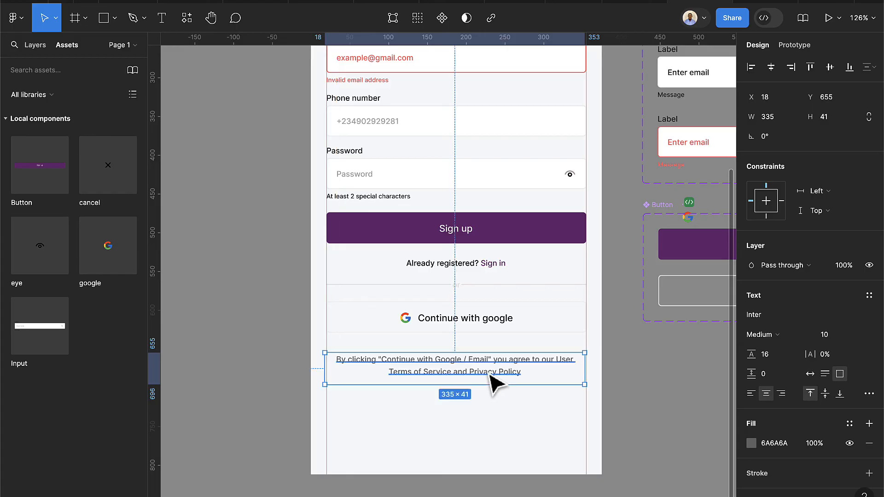
pyautogui.click(774, 69)
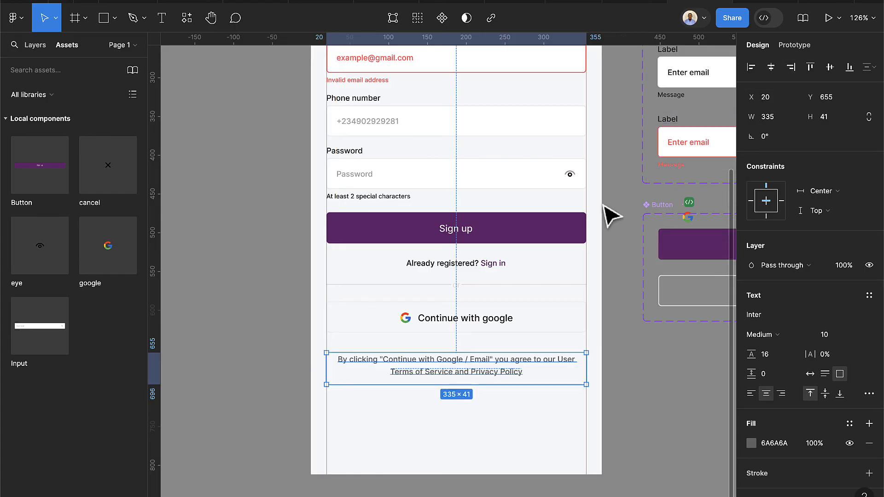
# Stack the fields group and the sign-in/Google group in one auto layout with 24 spacing
pyautogui.scroll(2, 503, 365)
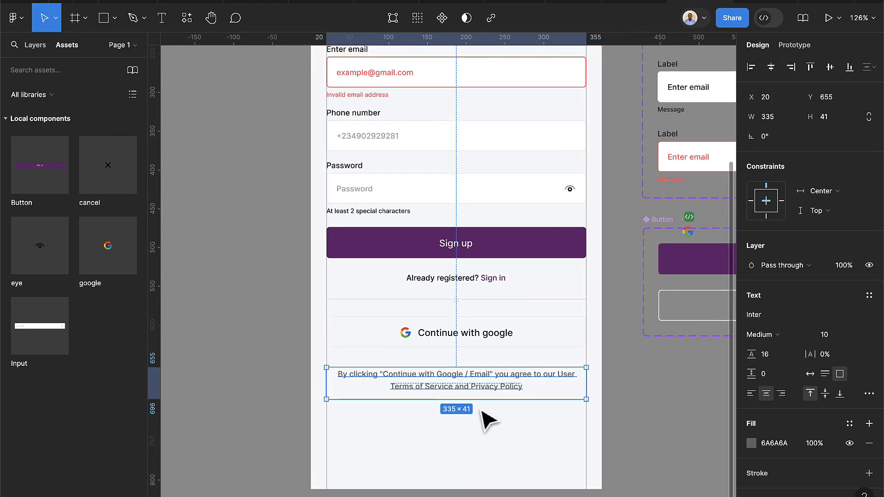
pyautogui.keyDown('shift'); pyautogui.click(473, 343); pyautogui.keyUp('shift')
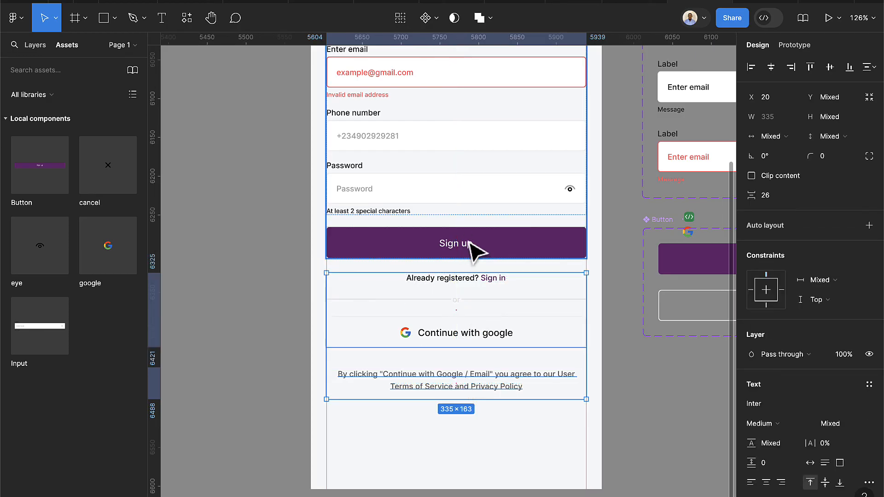
pyautogui.keyDown('shift'); pyautogui.click(473, 247); pyautogui.keyUp('shift')
pyautogui.hotkey('shift', 'a')
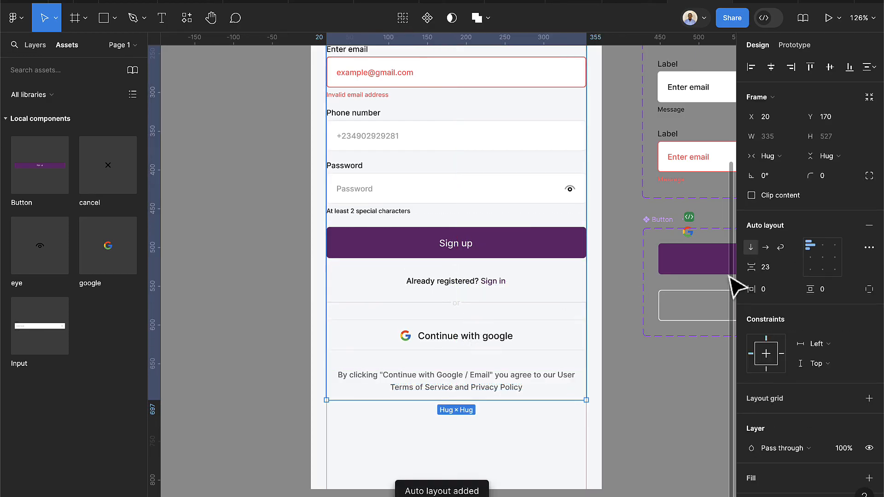
pyautogui.click(778, 269)
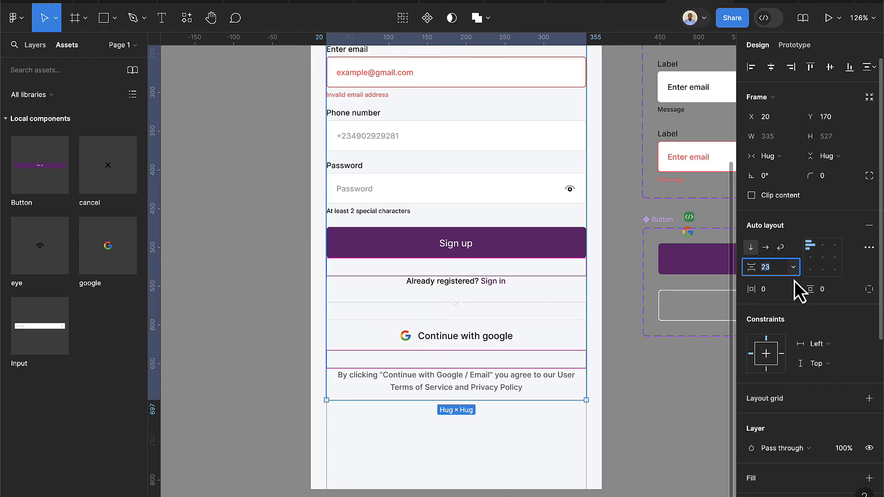
pyautogui.press('Up')
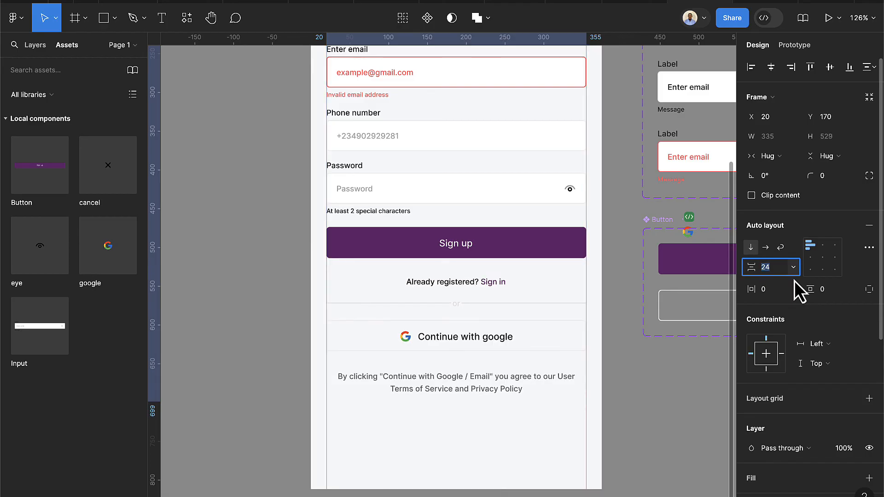
pyautogui.click(584, 437)
pyautogui.scroll(-5, 491, 458)
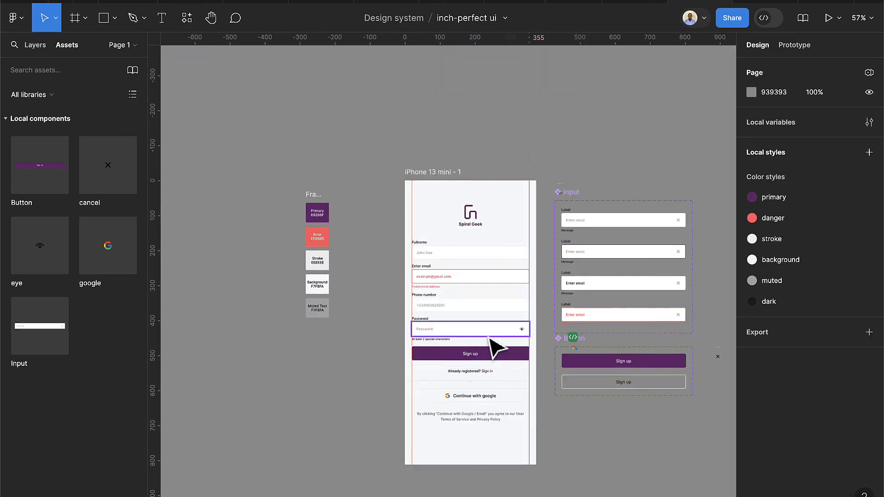
# Preview the iPhone 13 mini - 1 frame in a phone mockup with Shift+Space
pyautogui.scroll(3, 497, 345)
pyautogui.click(375, 90)
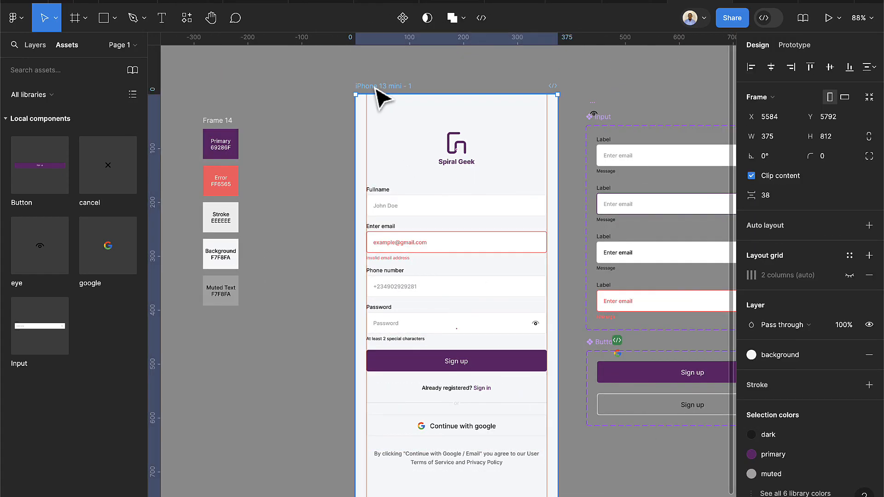
pyautogui.hotkey('shift', 'space')
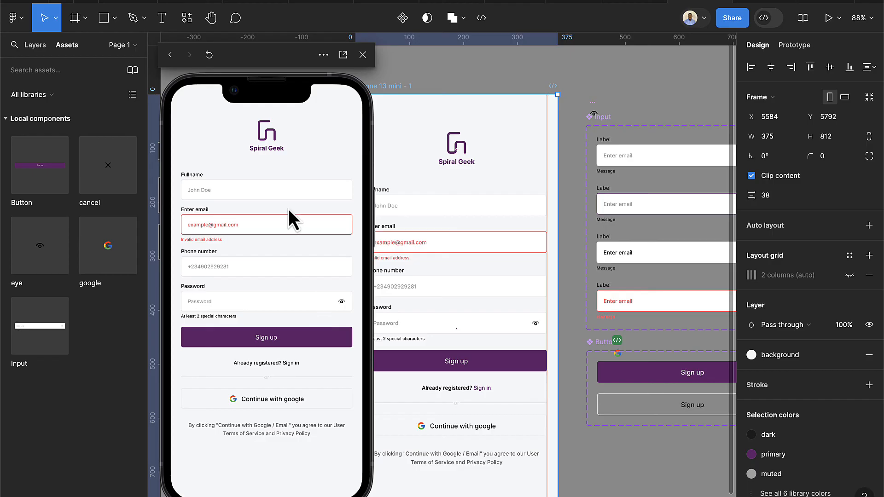
pyautogui.scroll(-5, 598, 304)
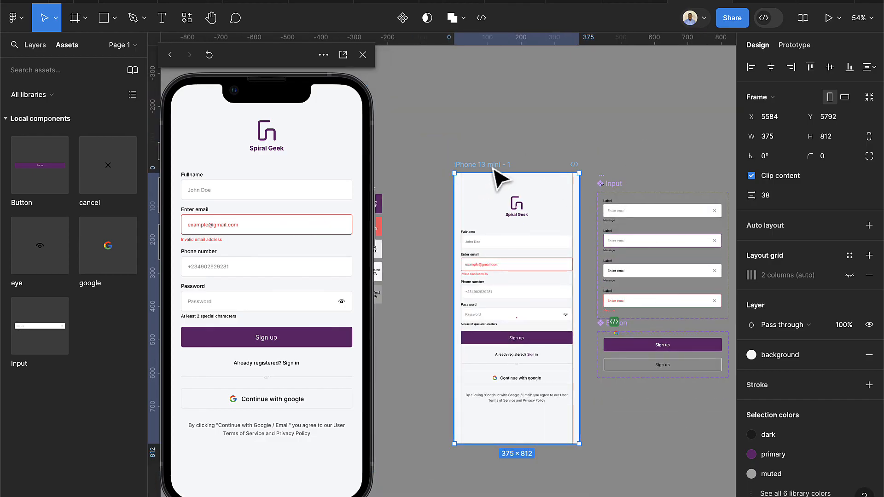
# Duplicate the iPhone 13 mini frame, detach its background style and set the fill to FFFFFF
pyautogui.hotkey('ctrl', 'd')
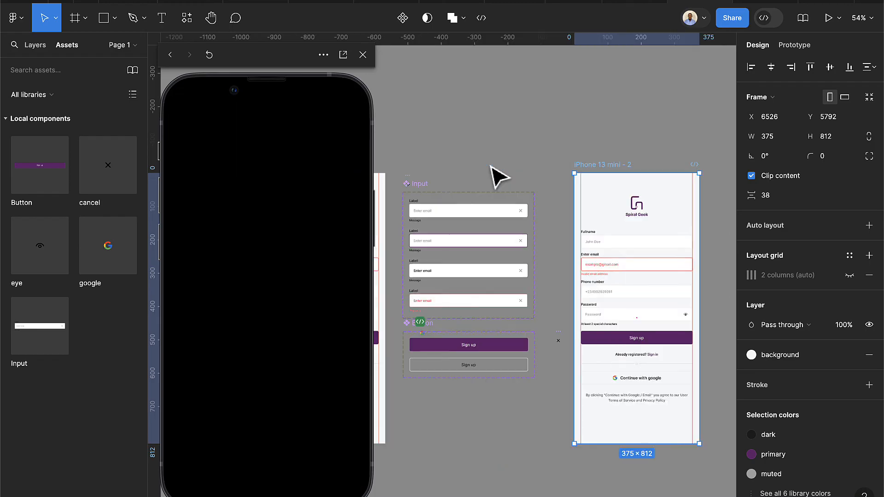
pyautogui.scroll(3, 665, 196)
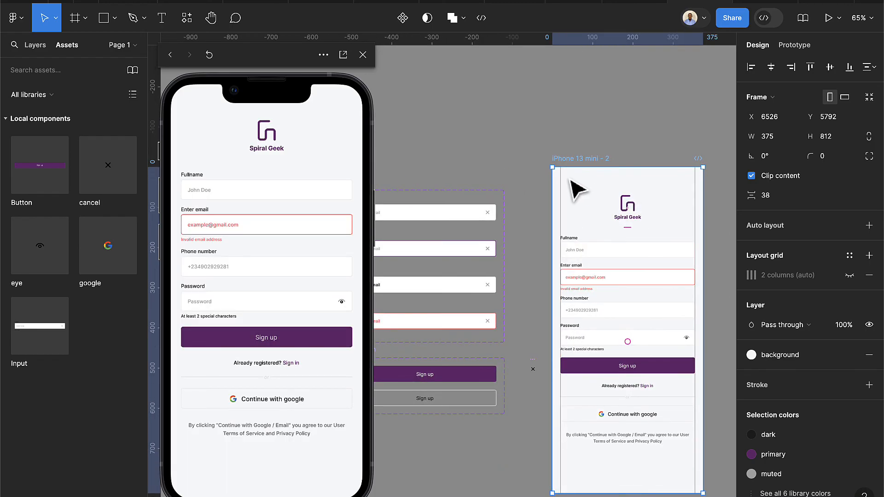
pyautogui.hscroll(3, 577, 194)
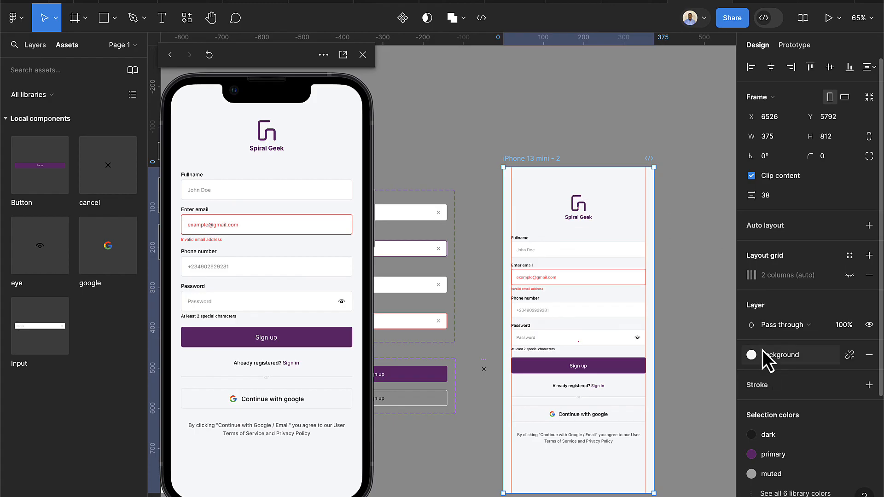
pyautogui.click(845, 356)
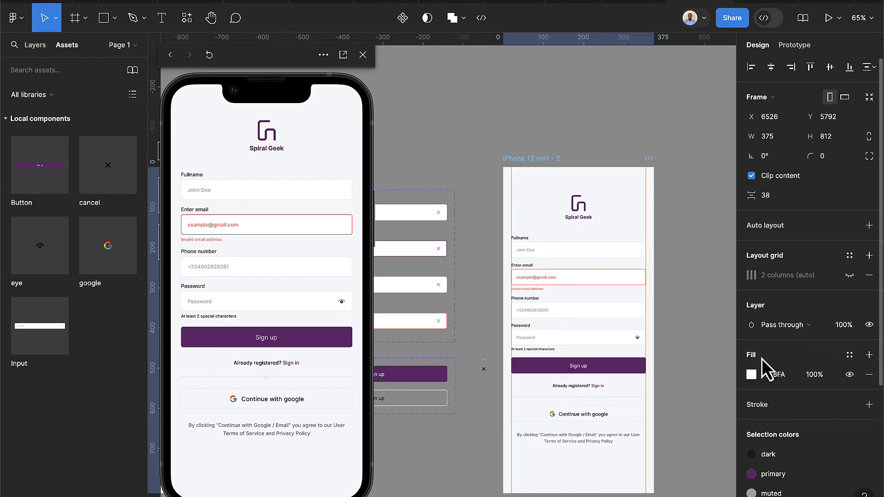
pyautogui.click(753, 374)
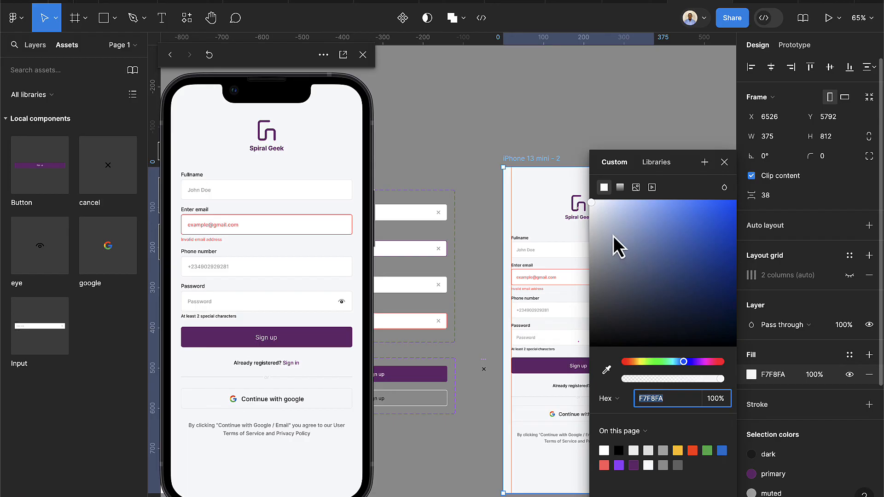
pyautogui.moveTo(613, 235); pyautogui.dragTo(560, 179)
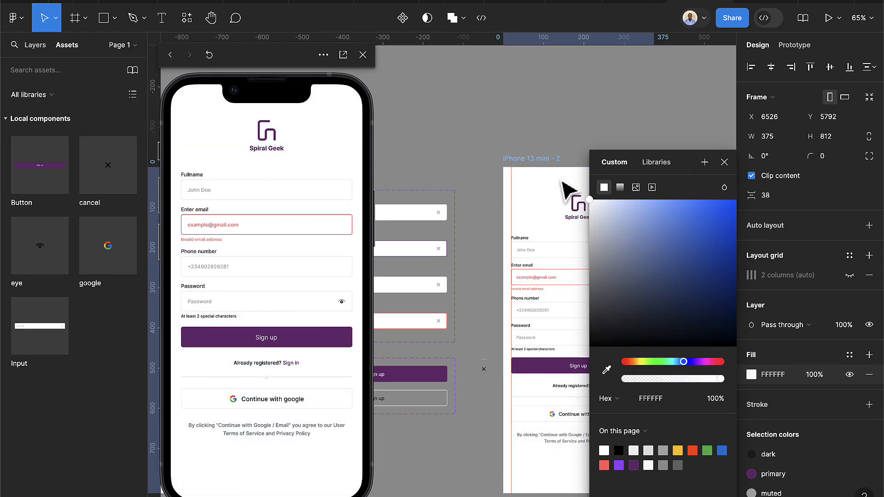
pyautogui.click(730, 166)
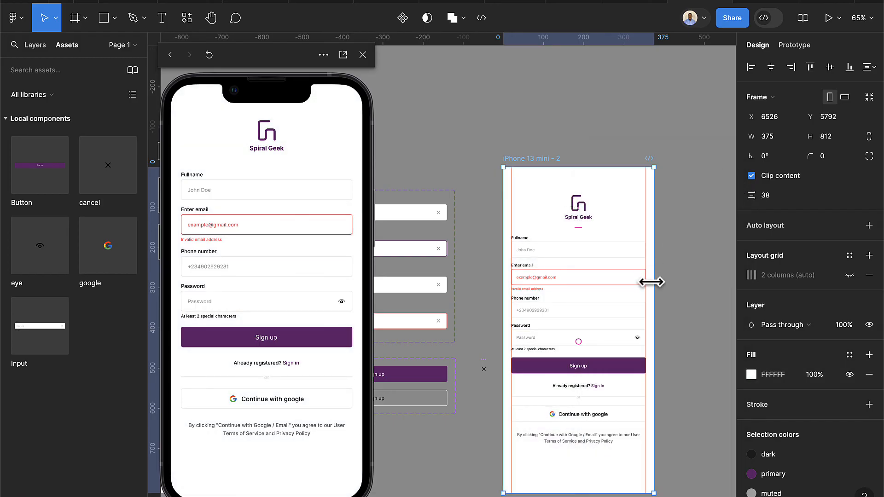
pyautogui.scroll(5, 651, 282)
# Apply the background colour style to the Fullname, email, phone and password input fills
pyautogui.click(564, 251)
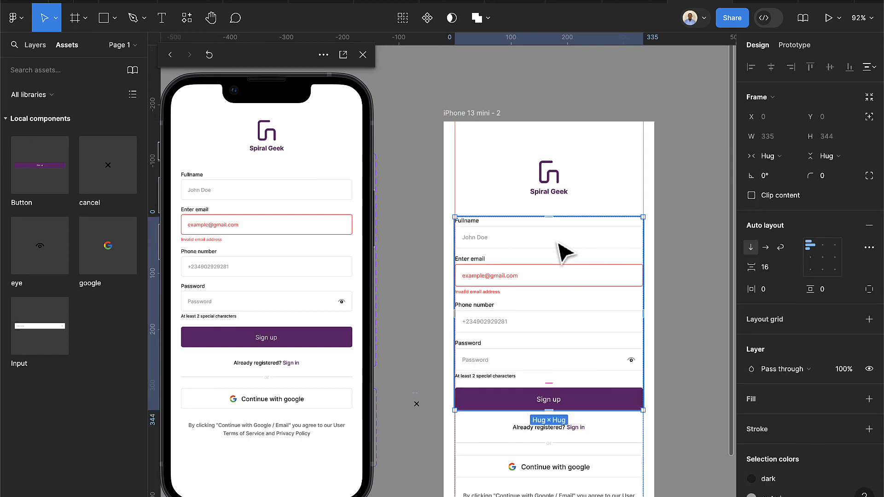
pyautogui.click(564, 250)
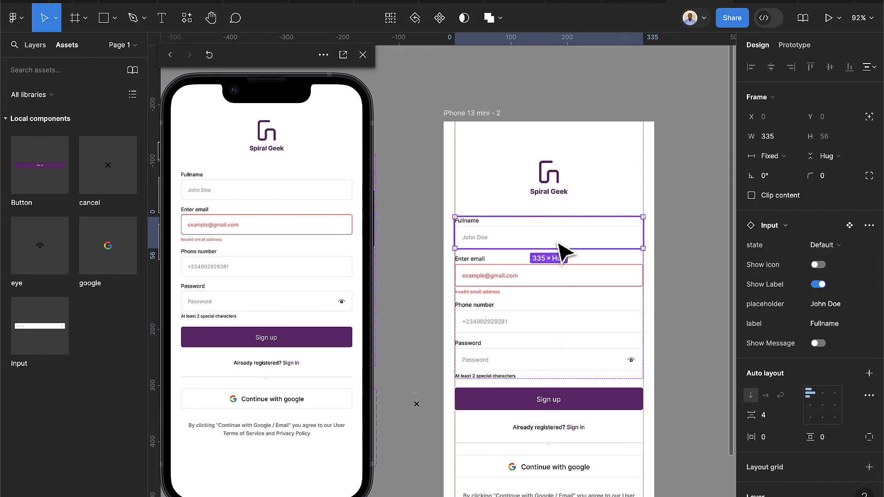
pyautogui.keyDown('shift'); pyautogui.click(563, 262); pyautogui.keyUp('shift')
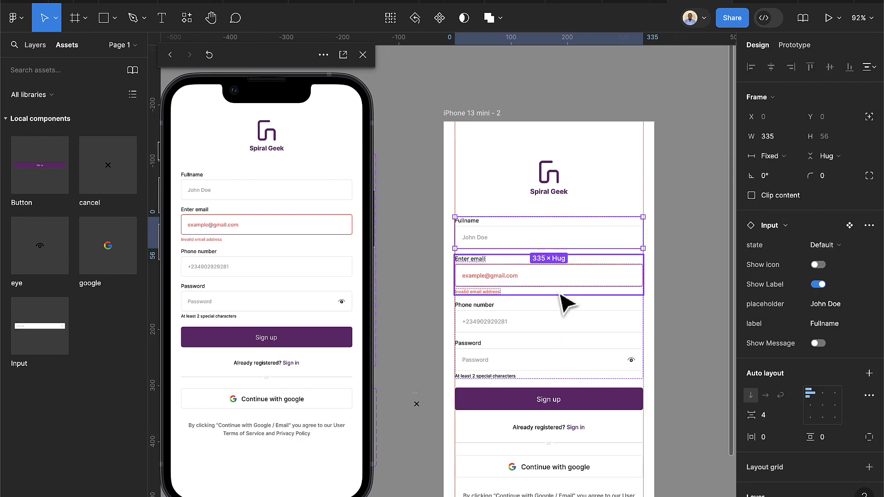
pyautogui.keyDown('shift'); pyautogui.click(560, 321); pyautogui.keyUp('shift')
pyautogui.keyDown('shift'); pyautogui.click(564, 359); pyautogui.keyUp('shift')
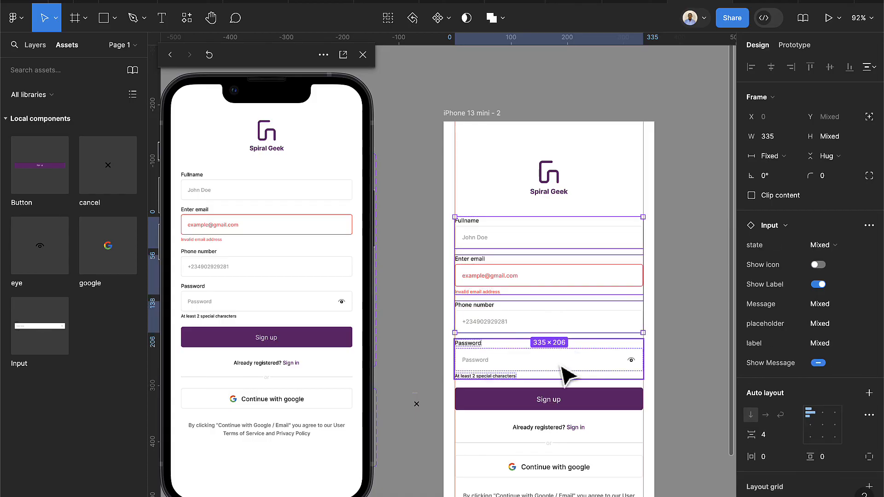
pyautogui.scroll(-5, 855, 355)
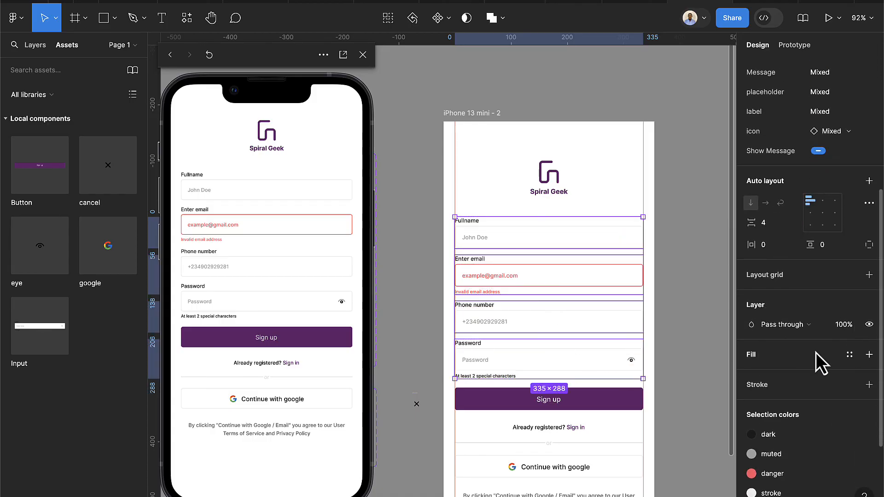
pyautogui.scroll(-3, 819, 361)
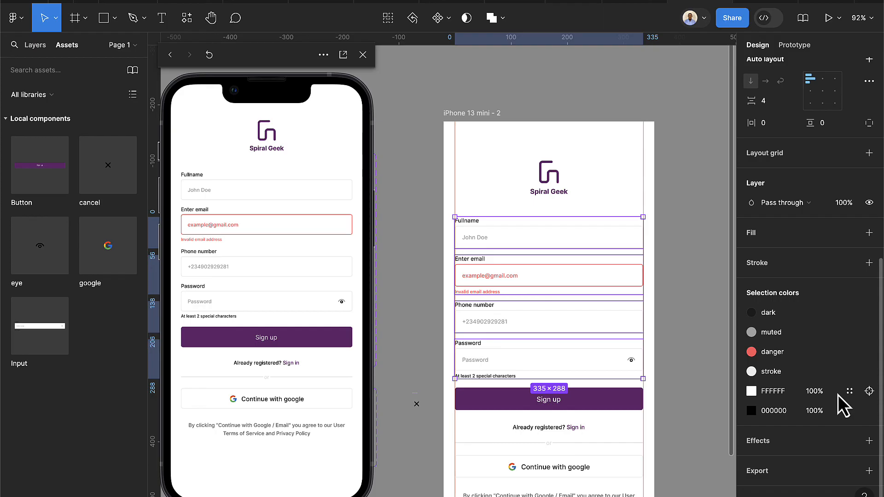
pyautogui.click(849, 393)
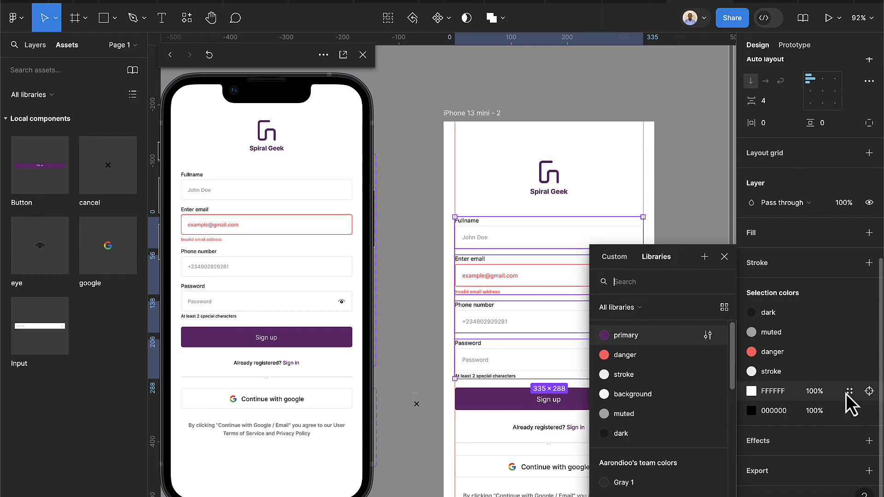
pyautogui.click(627, 395)
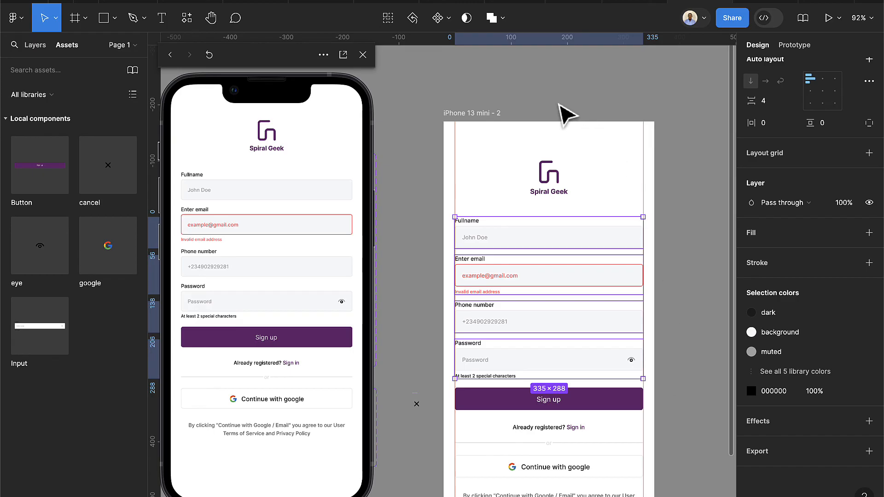
pyautogui.click(494, 114)
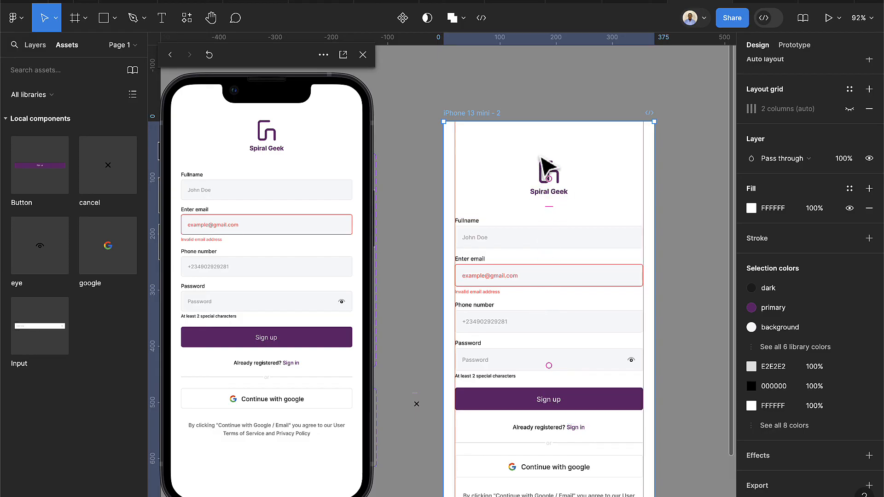
pyautogui.press('Escape')
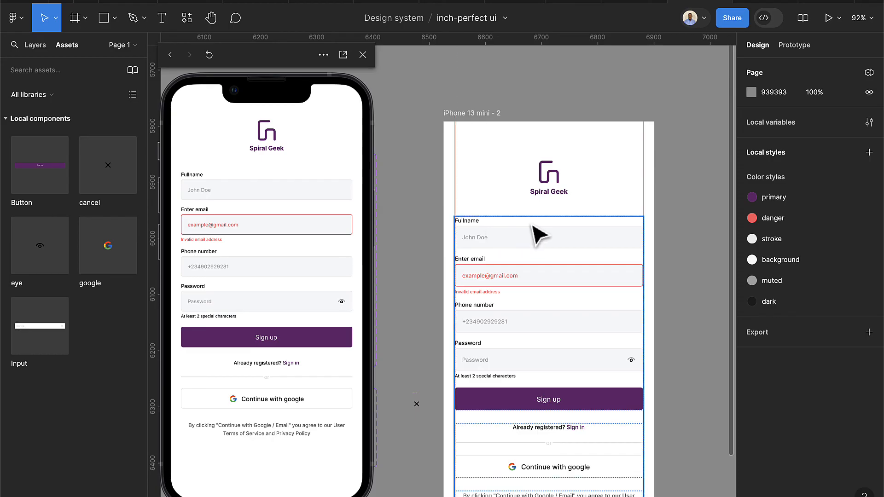
pyautogui.click(485, 116)
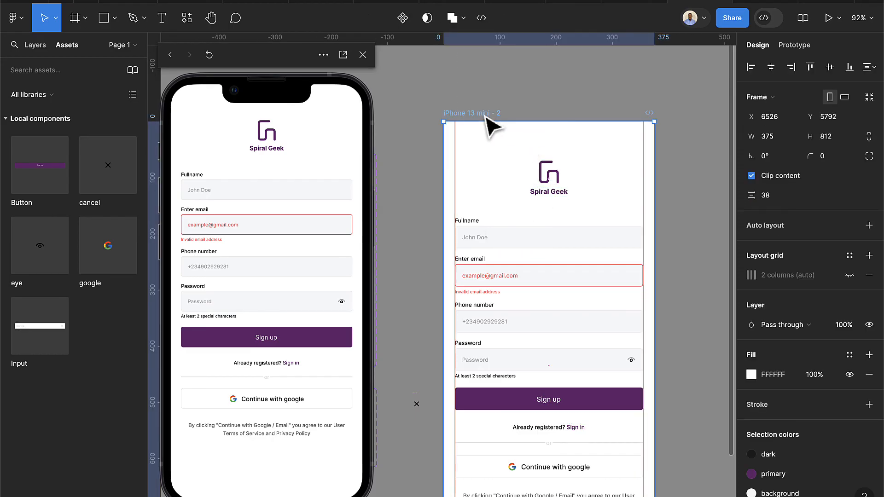
# Duplicate iPhone 13 mini - 2 and delete the Phone number field from the copy
pyautogui.hotkey('ctrl', 'd')
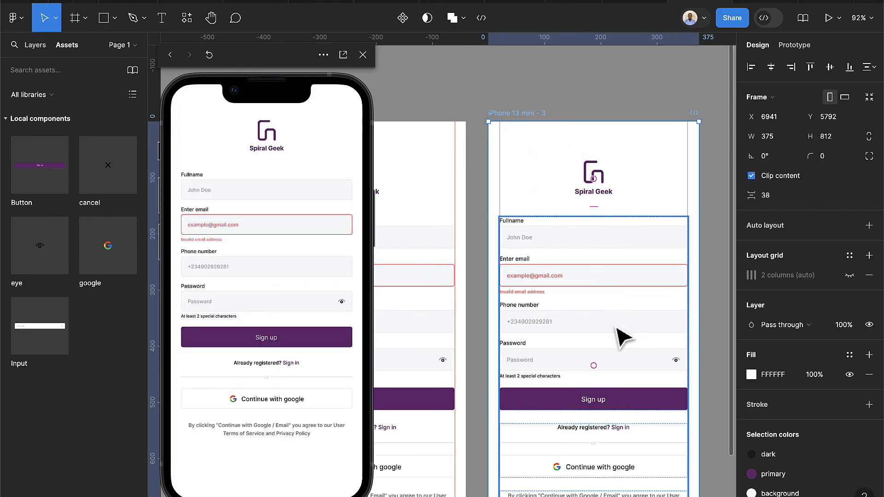
pyautogui.scroll(-1, 617, 373)
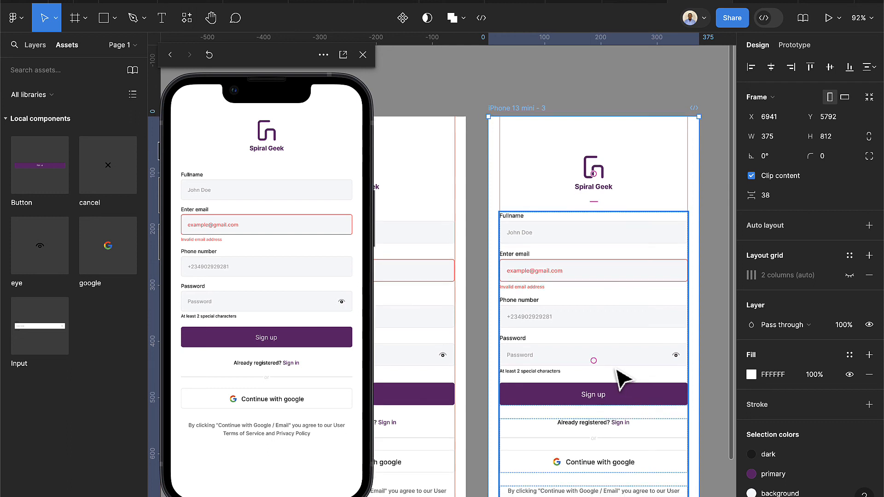
pyautogui.doubleClick(586, 317)
pyautogui.doubleClick(587, 317)
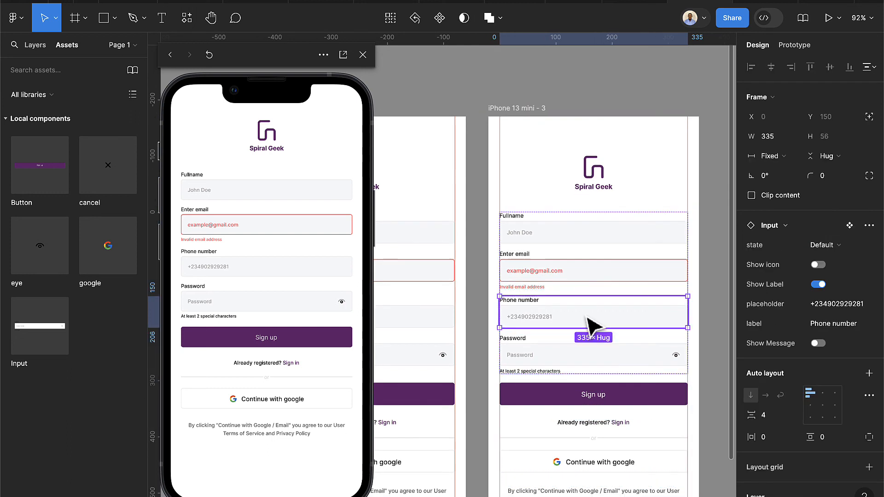
pyautogui.press('Delete')
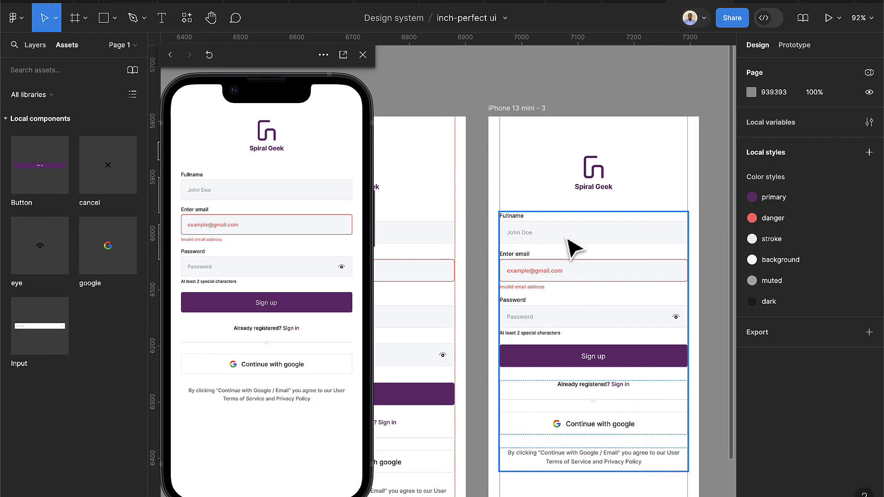
# Delete the Fullname field in iPhone 13 mini - 3, leaving only email and password
pyautogui.click(552, 251)
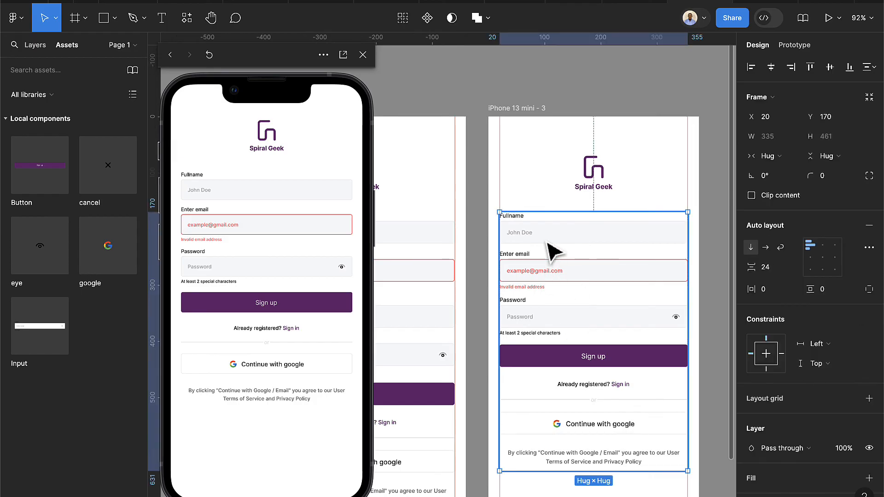
pyautogui.click(552, 251)
pyautogui.click(553, 251)
pyautogui.click(553, 251)
pyautogui.press('Delete')
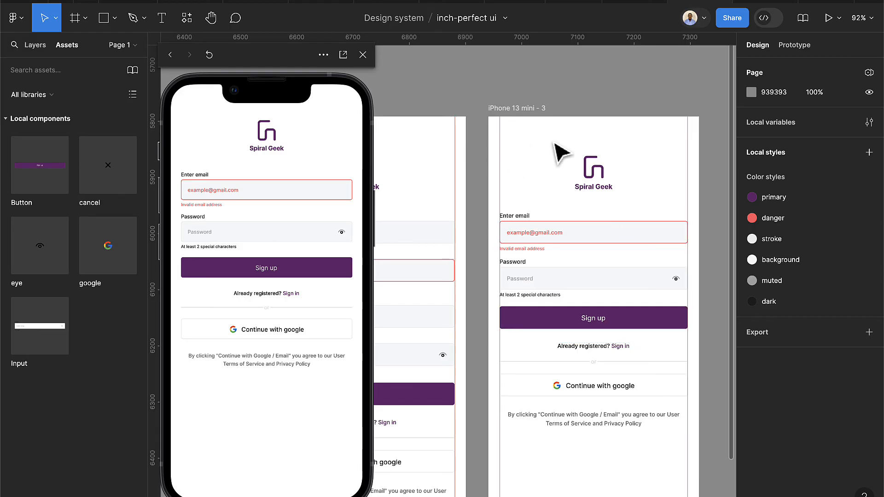
pyautogui.click(523, 112)
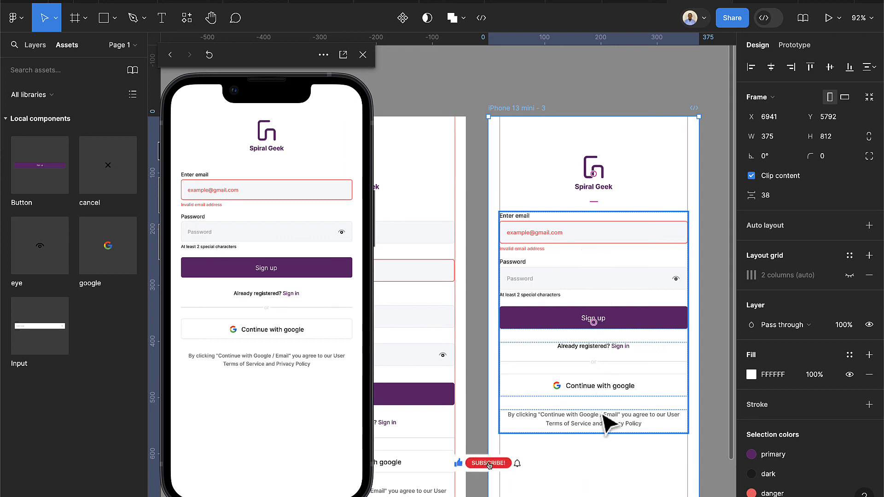
pyautogui.scroll(-3, 615, 478)
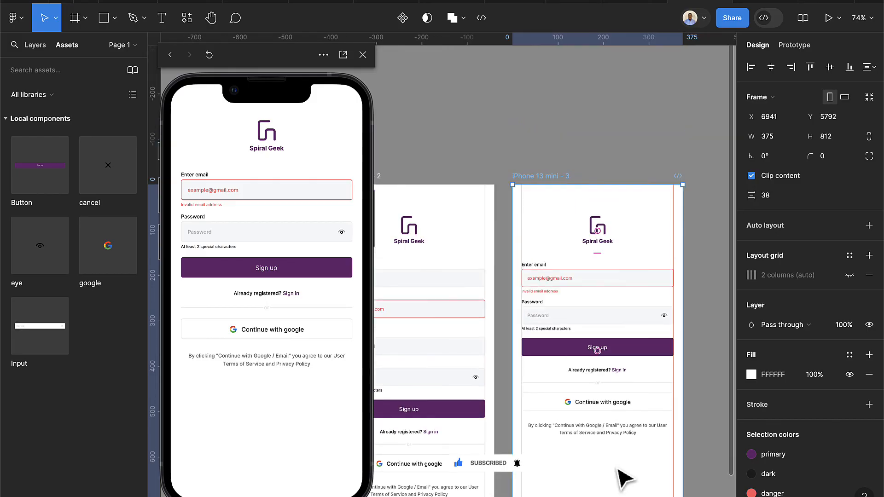
pyautogui.hscroll(-3, 617, 467)
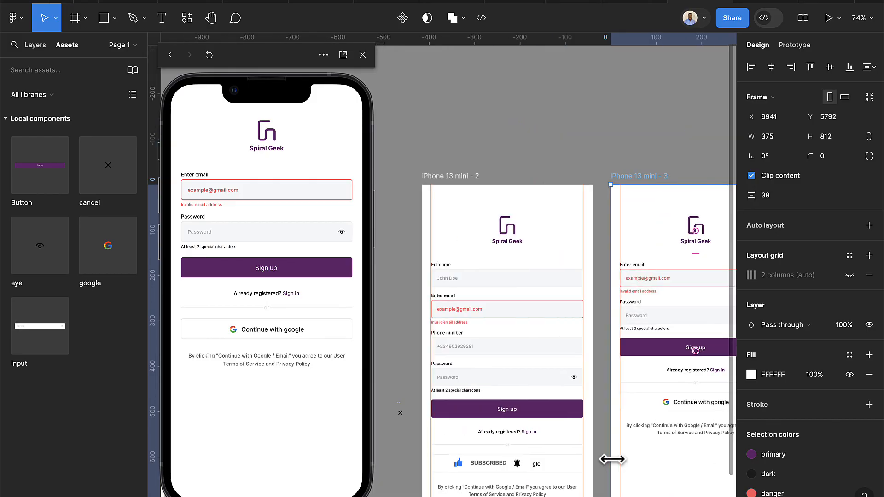
pyautogui.scroll(-1, 611, 459)
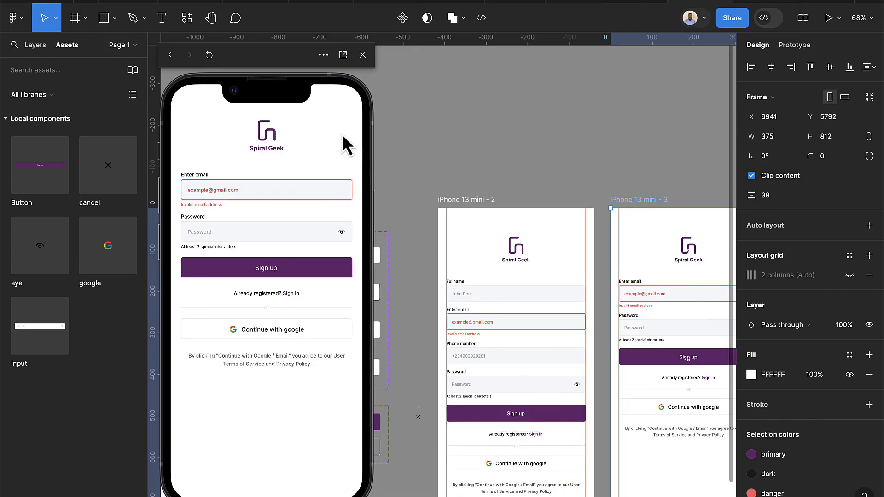